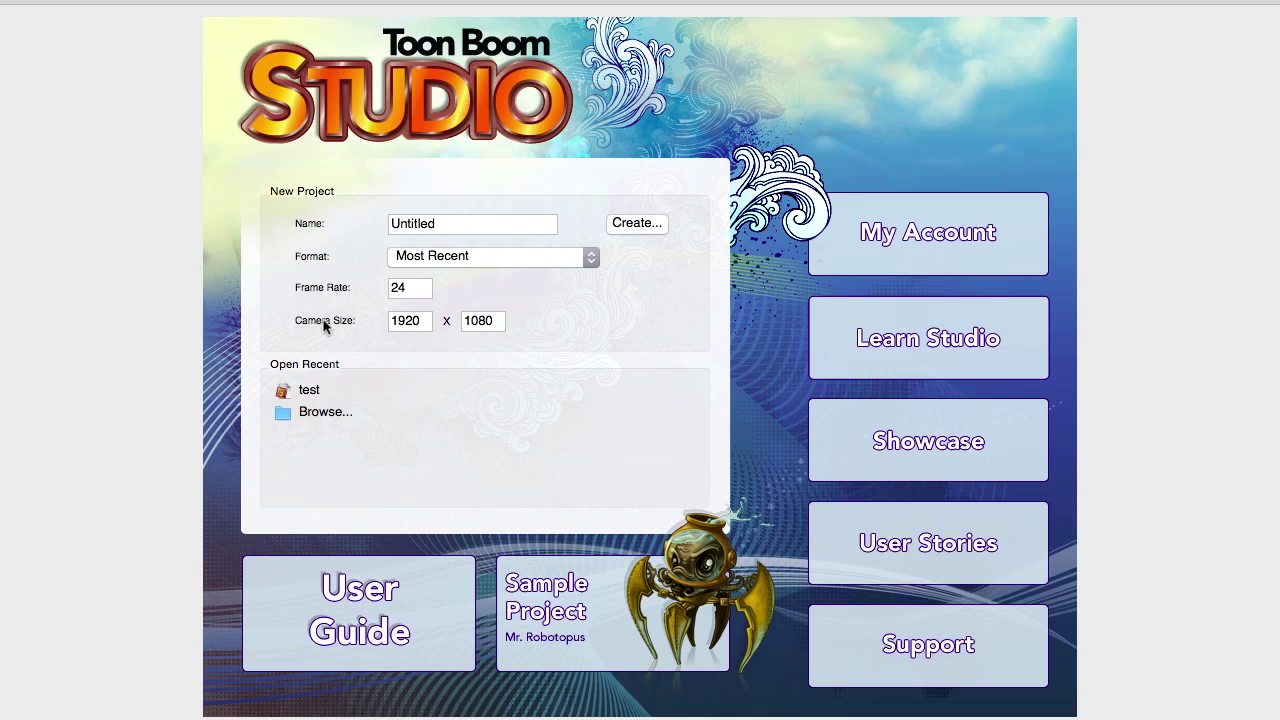
Create the Untitled project at 24 frames per second with a 1920 x 1080 camera, and hide the drawing grid.
double_click(393, 320)
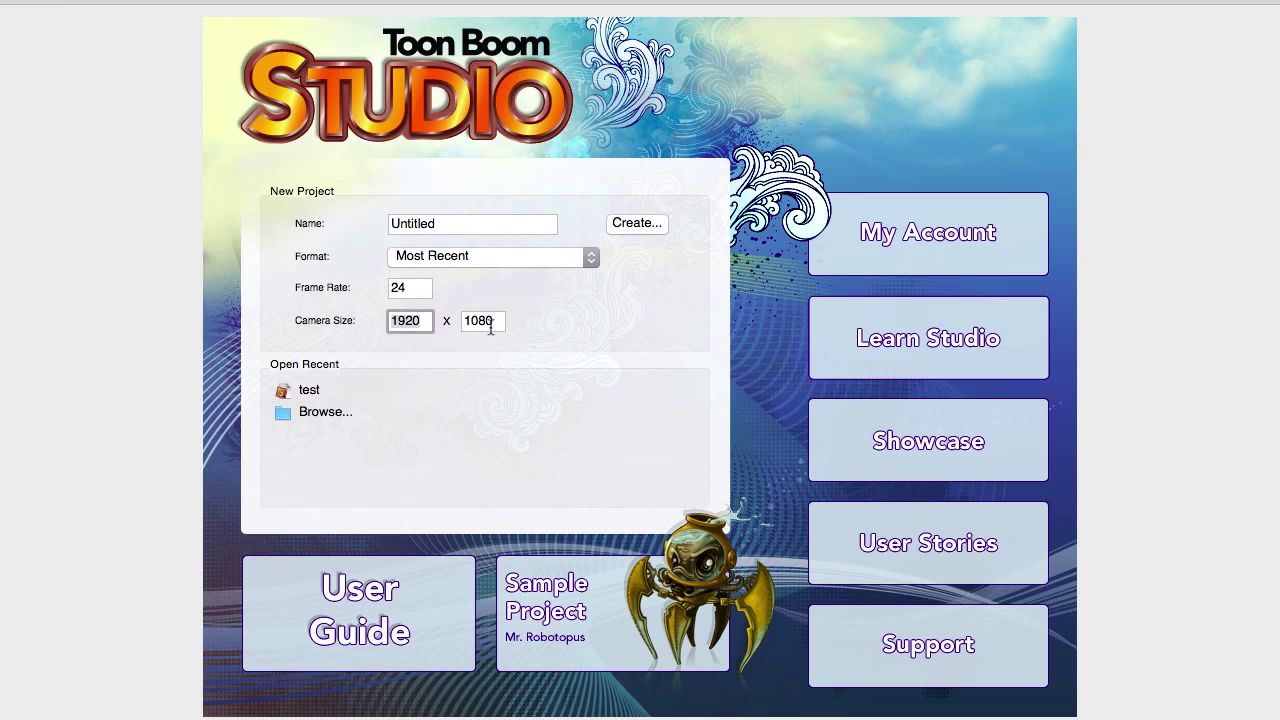
key("Tab")
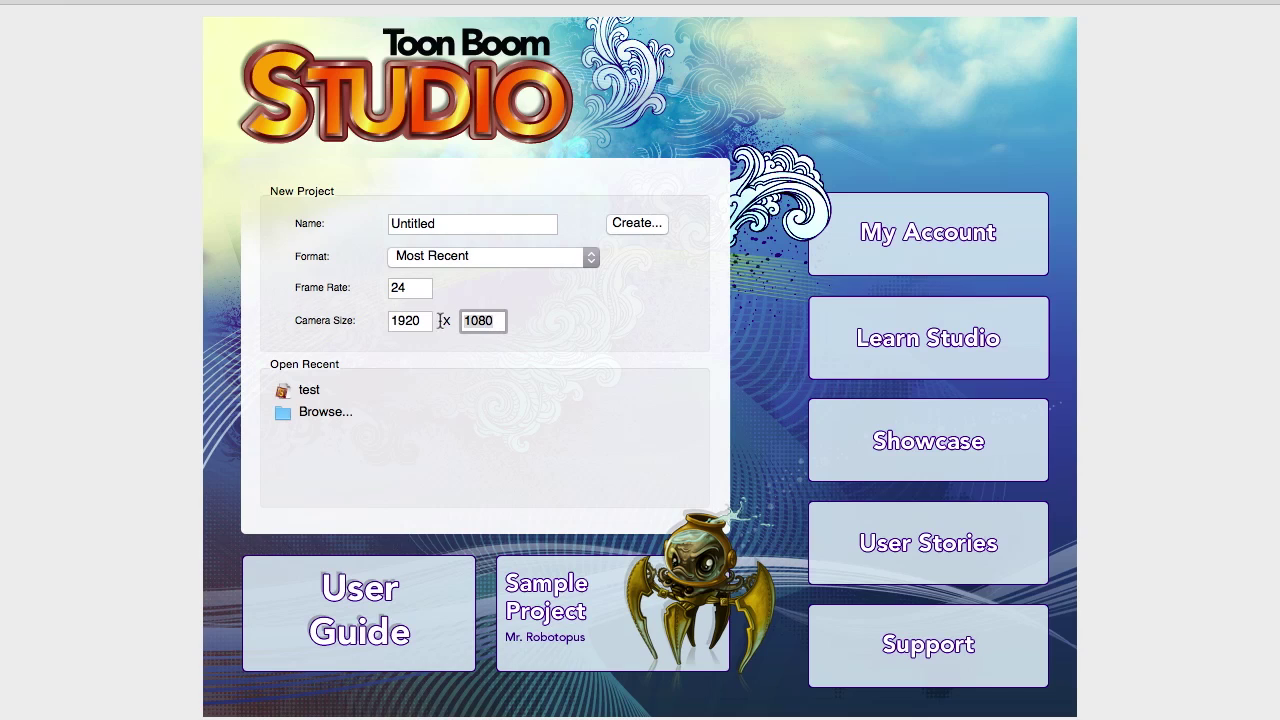
double_click(396, 287)
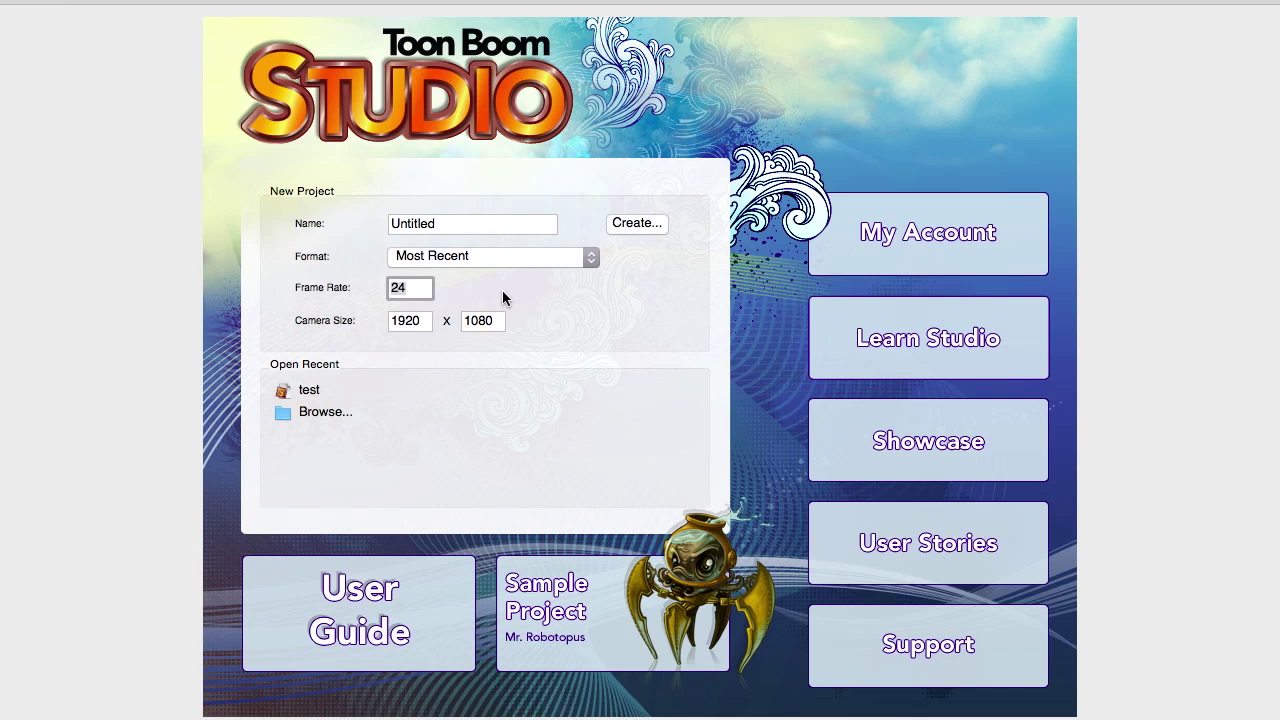
left_click(635, 226)
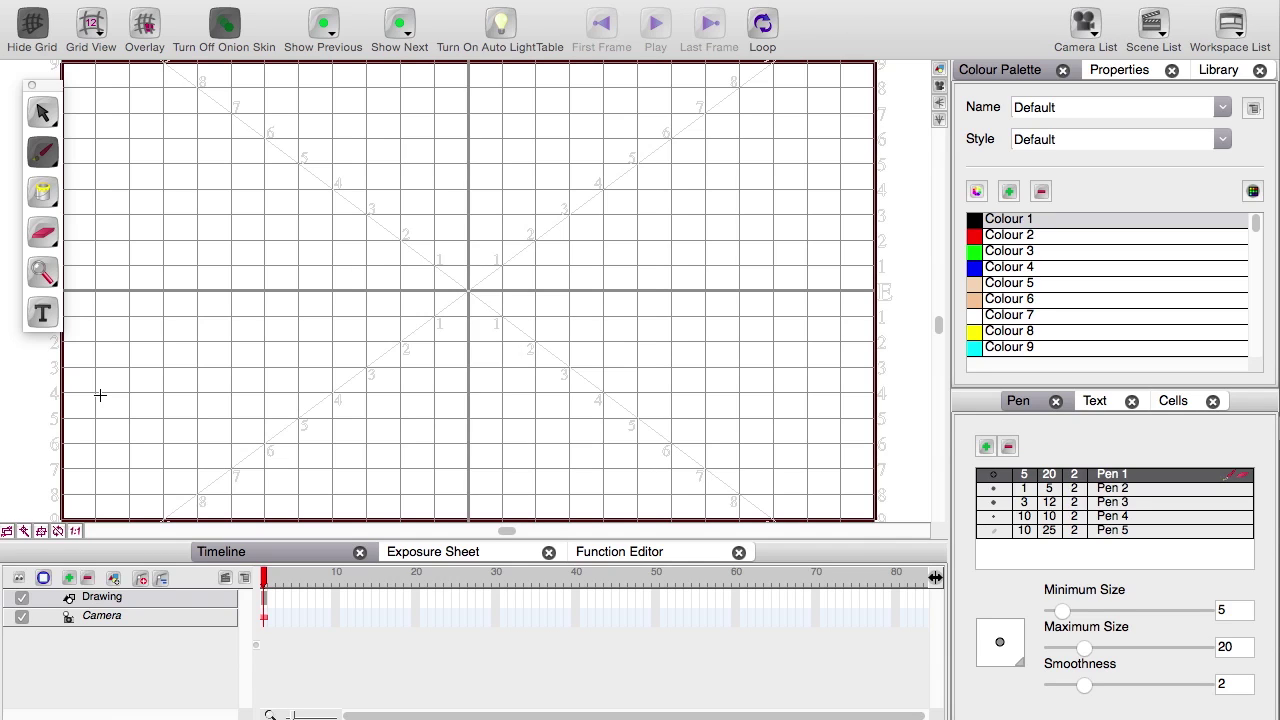
left_click(30, 28)
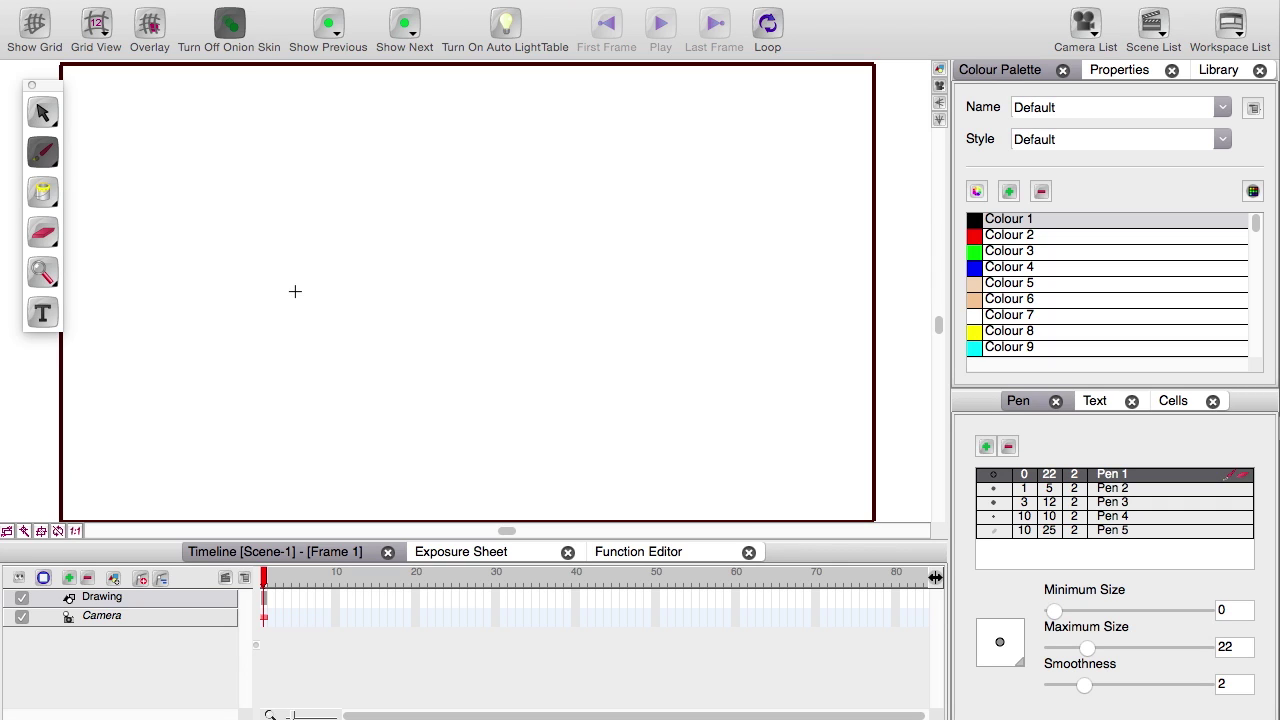
Draw a test loop and a diagonal zigzag with Pen 1, undoing both strokes.
mouse_move(302, 297)
left_mouse_down()
mouse_move(428, 286)
mouse_move(449, 214)
mouse_move(377, 130)
mouse_move(281, 139)
mouse_move(212, 222)
mouse_move(207, 268)
mouse_move(255, 316)
mouse_move(362, 341)
left_mouse_up()
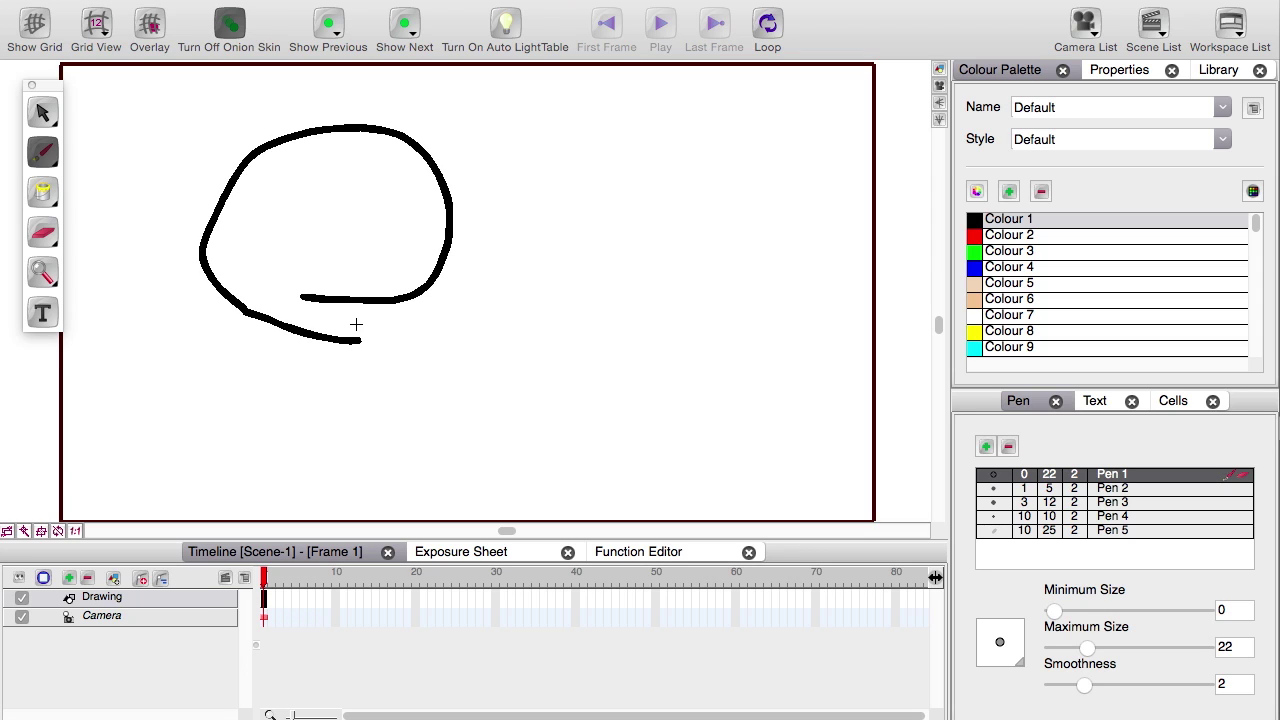
key("ctrl+z")
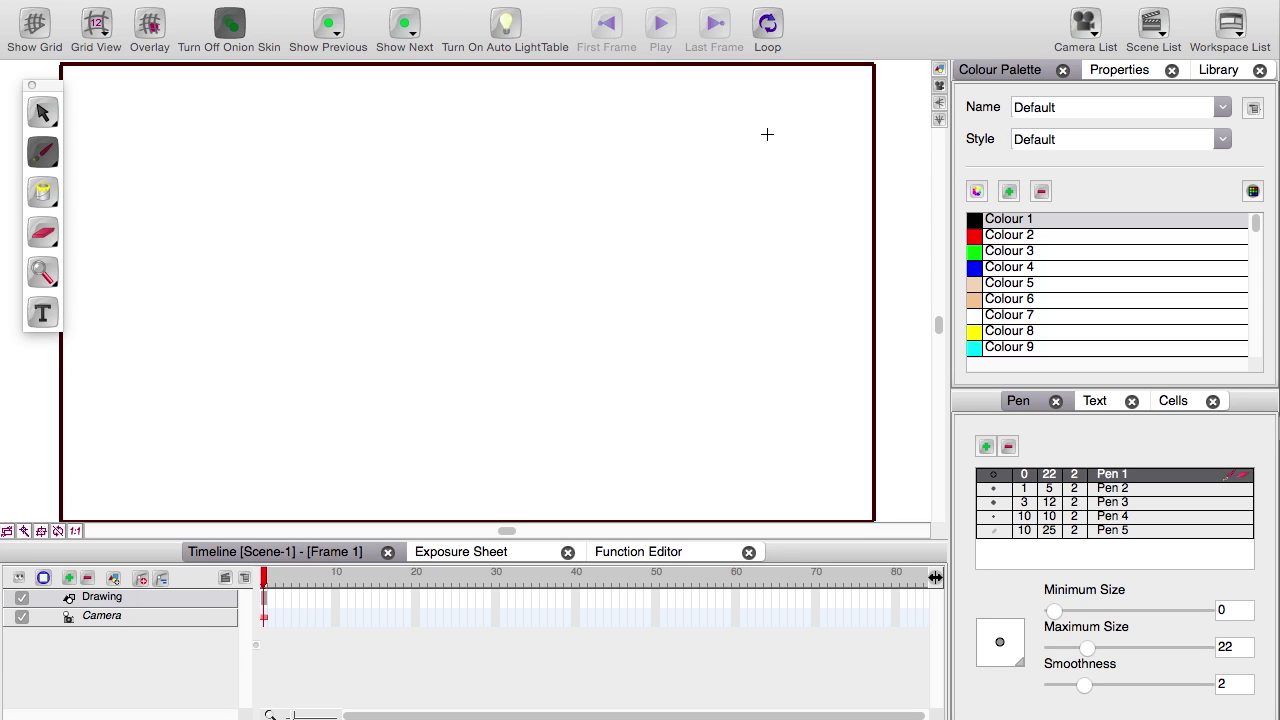
mouse_move(760, 131)
left_mouse_down()
mouse_move(695, 105)
mouse_move(736, 154)
mouse_move(751, 202)
mouse_move(603, 151)
mouse_move(652, 258)
mouse_move(603, 313)
mouse_move(417, 269)
mouse_move(535, 417)
mouse_move(310, 328)
mouse_move(363, 434)
mouse_move(211, 395)
mouse_move(114, 439)
left_mouse_up()
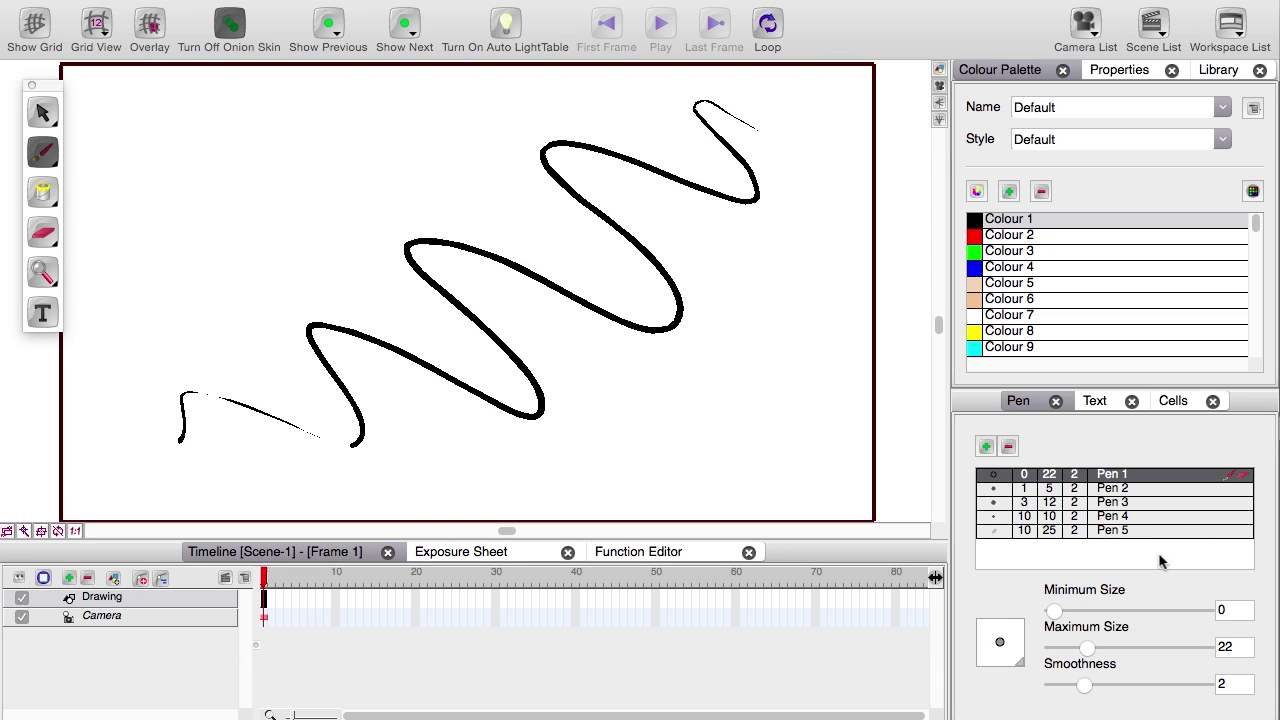
key("super+z")
Draw a parrot's face in black with Pen 1, including the eyes, nostrils and pointed beak.
mouse_move(483, 203)
left_mouse_down()
mouse_move(526, 255)
mouse_move(633, 258)
mouse_move(662, 230)
mouse_move(545, 198)
left_mouse_up()
mouse_move(586, 165)
left_mouse_down()
mouse_move(589, 191)
mouse_move(586, 165)
left_mouse_up()
left_click_drag(611, 172, 615, 180)
left_click_drag(552, 174, 553, 183)
mouse_move(497, 164)
left_mouse_down()
mouse_move(491, 176)
mouse_move(503, 176)
left_mouse_up()
left_click_drag(662, 163, 676, 212)
Outline the parrot's head around the face with a rounded crown and jagged cheek feathers.
left_click_drag(450, 142, 509, 81)
mouse_move(664, 155)
left_mouse_down()
mouse_move(657, 214)
mouse_move(721, 155)
left_mouse_up()
left_click_drag(722, 157, 550, 78)
left_click_drag(491, 140, 466, 184)
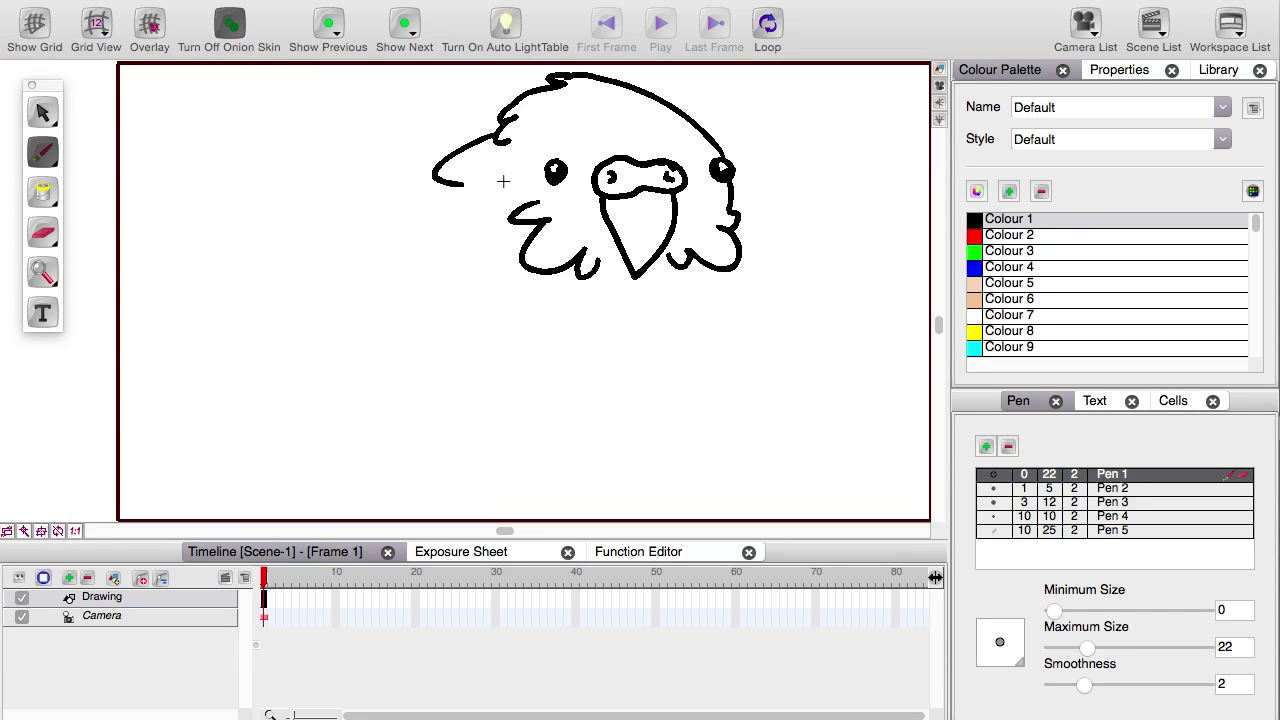
key("super+z")
left_click_drag(498, 142, 535, 204)
Draw the parrot's round belly, tail and folded wing with pointed feather tips below the head.
mouse_move(650, 266)
left_mouse_down()
mouse_move(669, 263)
mouse_move(449, 386)
left_mouse_up()
mouse_move(494, 137)
left_mouse_down()
mouse_move(449, 209)
mouse_move(449, 386)
mouse_move(418, 336)
left_mouse_up()
key("super+z")
left_click_drag(464, 378, 444, 320)
mouse_move(510, 274)
left_mouse_down()
mouse_move(476, 168)
mouse_move(424, 325)
left_mouse_up()
left_click_drag(484, 158, 456, 182)
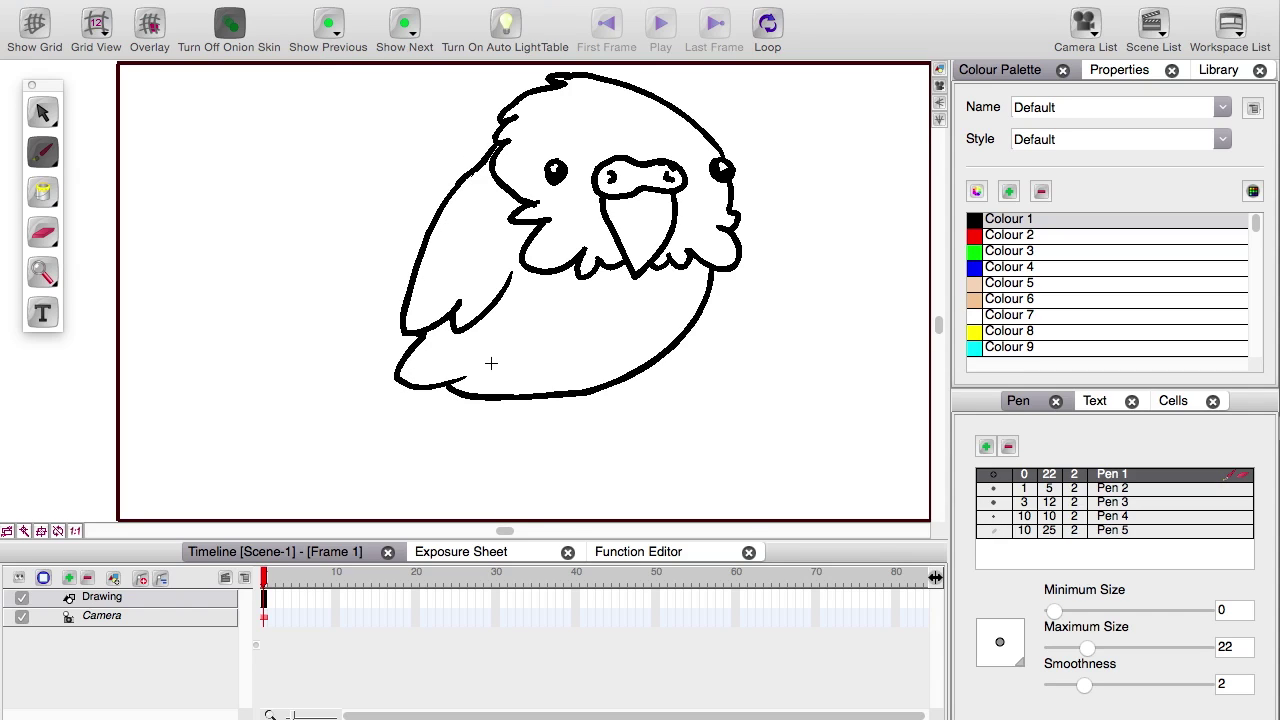
Draw the parrot's two feet with toes along the underside of the belly.
left_click_drag(505, 399, 584, 398)
mouse_move(590, 394)
left_mouse_down()
mouse_move(586, 412)
mouse_move(650, 366)
left_mouse_up()
left_click_drag(656, 357, 663, 371)
Rework the line where the wing's upper edge meets the back of the head.
key("e")
left_click_drag(462, 178, 496, 145)
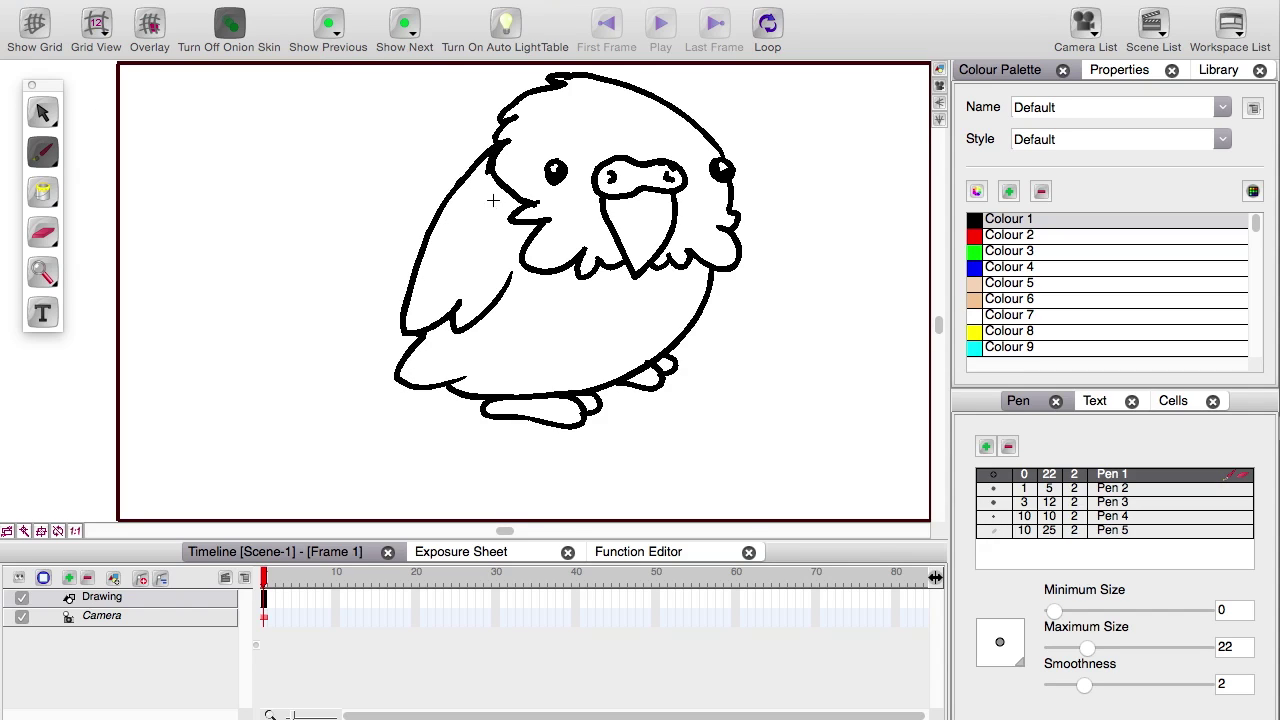
key("super+z")
key("super+z")
mouse_move(494, 200)
left_mouse_down()
mouse_move(515, 181)
mouse_move(500, 145)
left_mouse_up()
Select the whole parrot drawing and move it slightly lower within the camera frame.
left_click(40, 115)
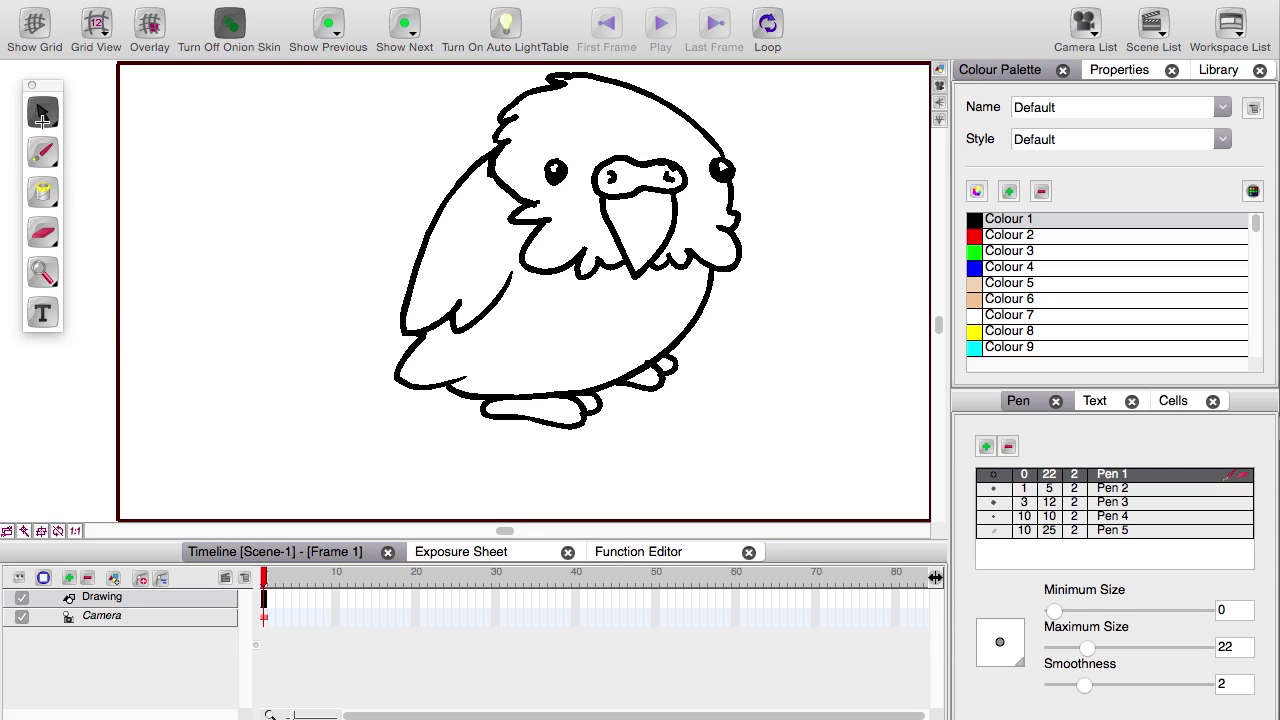
mouse_move(859, 486)
left_mouse_down()
mouse_move(316, 66)
mouse_move(283, 60)
left_mouse_up()
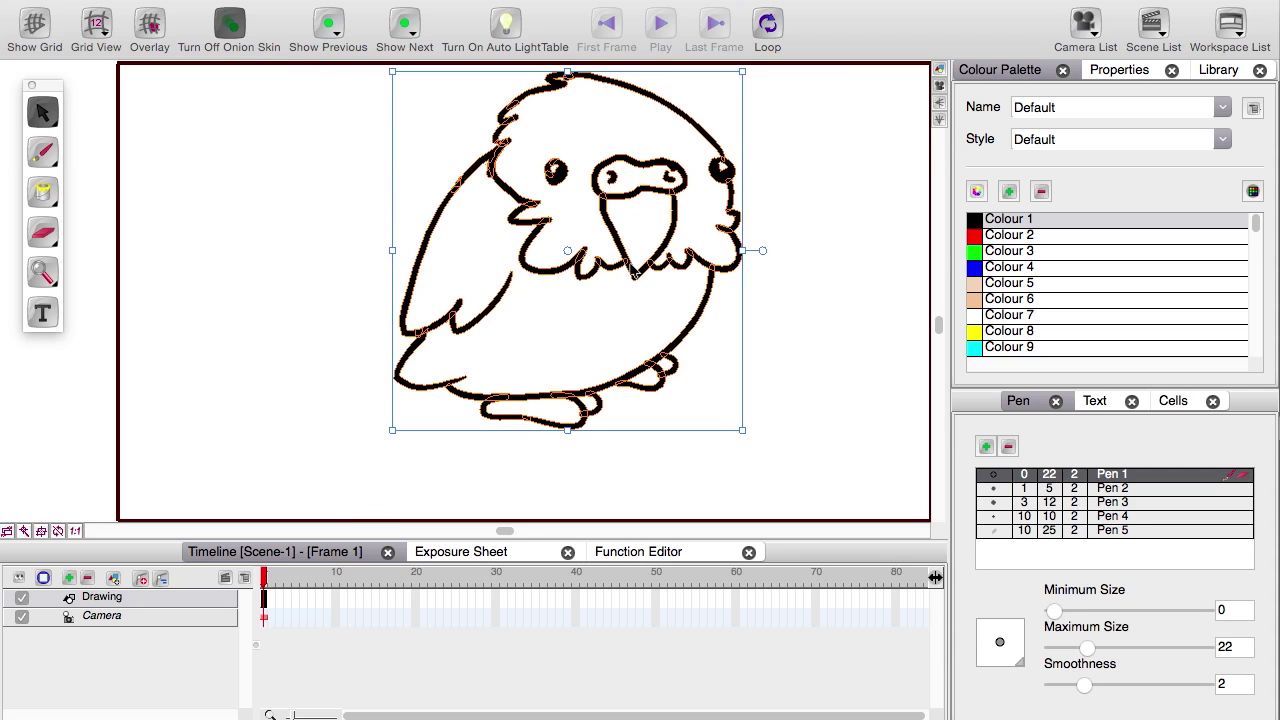
mouse_move(640, 273)
left_mouse_down()
mouse_move(601, 360)
mouse_move(630, 320)
left_mouse_up()
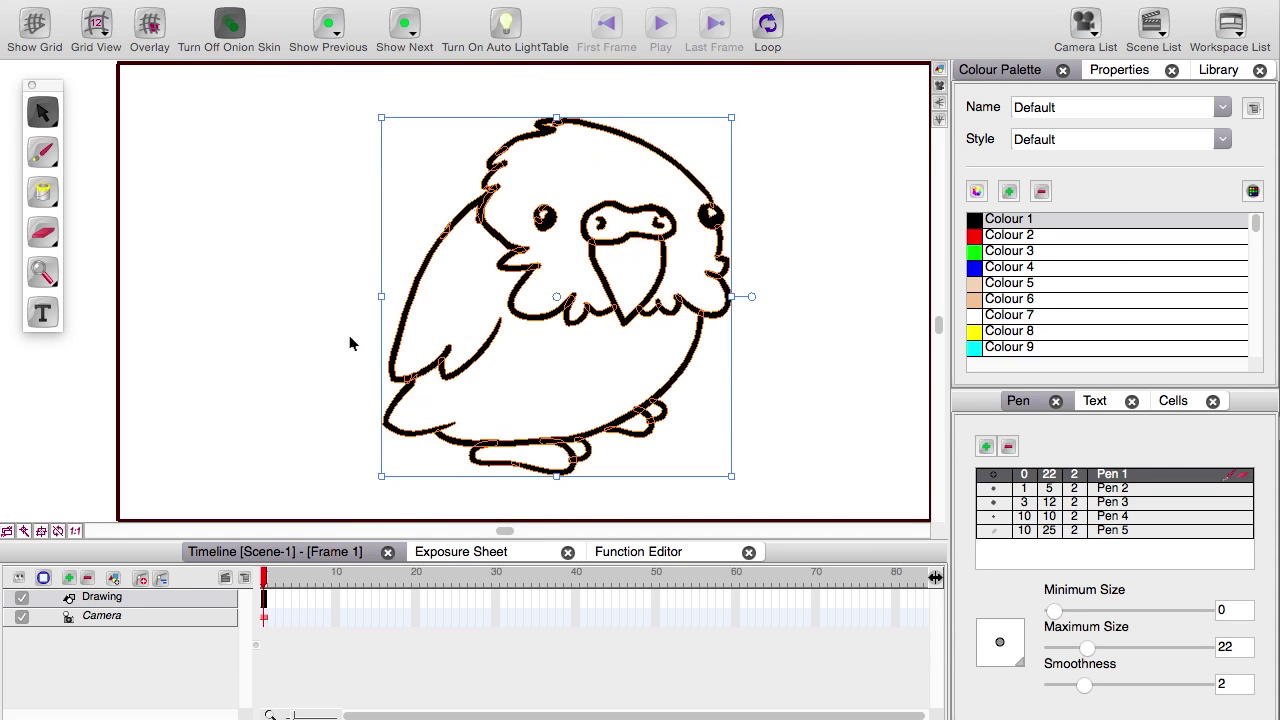
Try stretching, shrinking and skewing the selected parrot, undo these distortions, and clear the selection.
left_click_drag(381, 118, 130, 171)
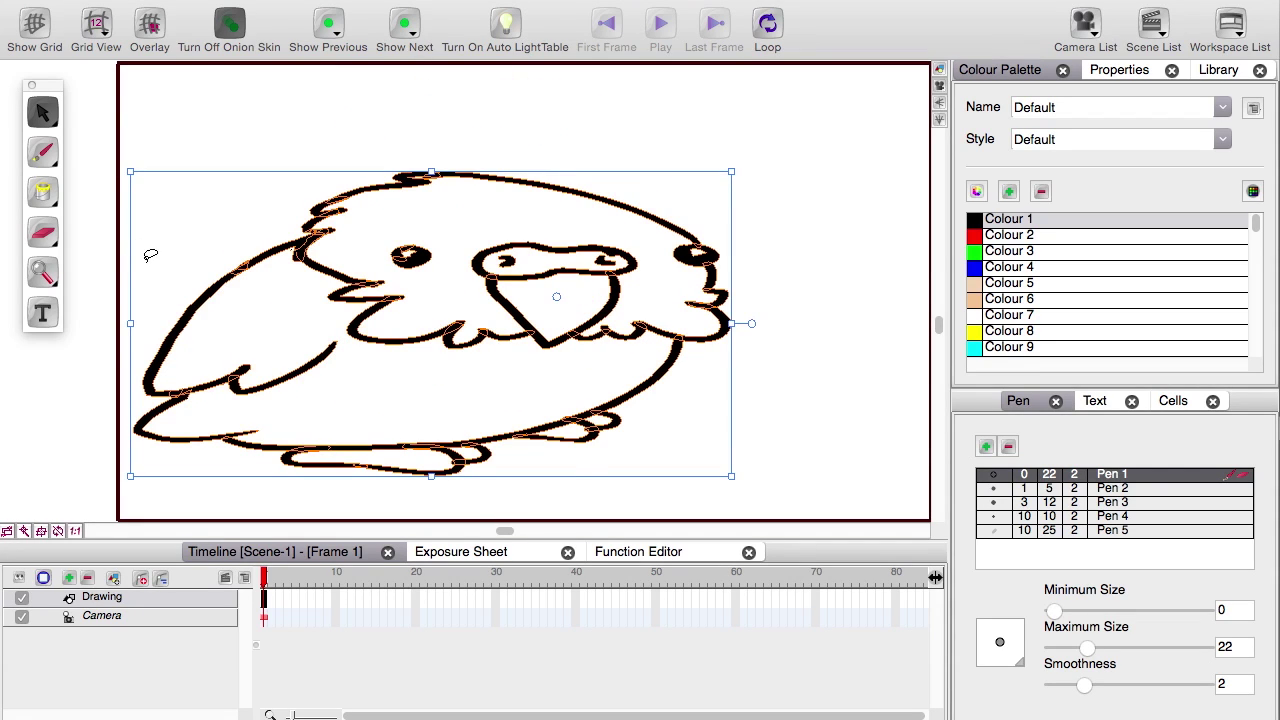
key("super+z")
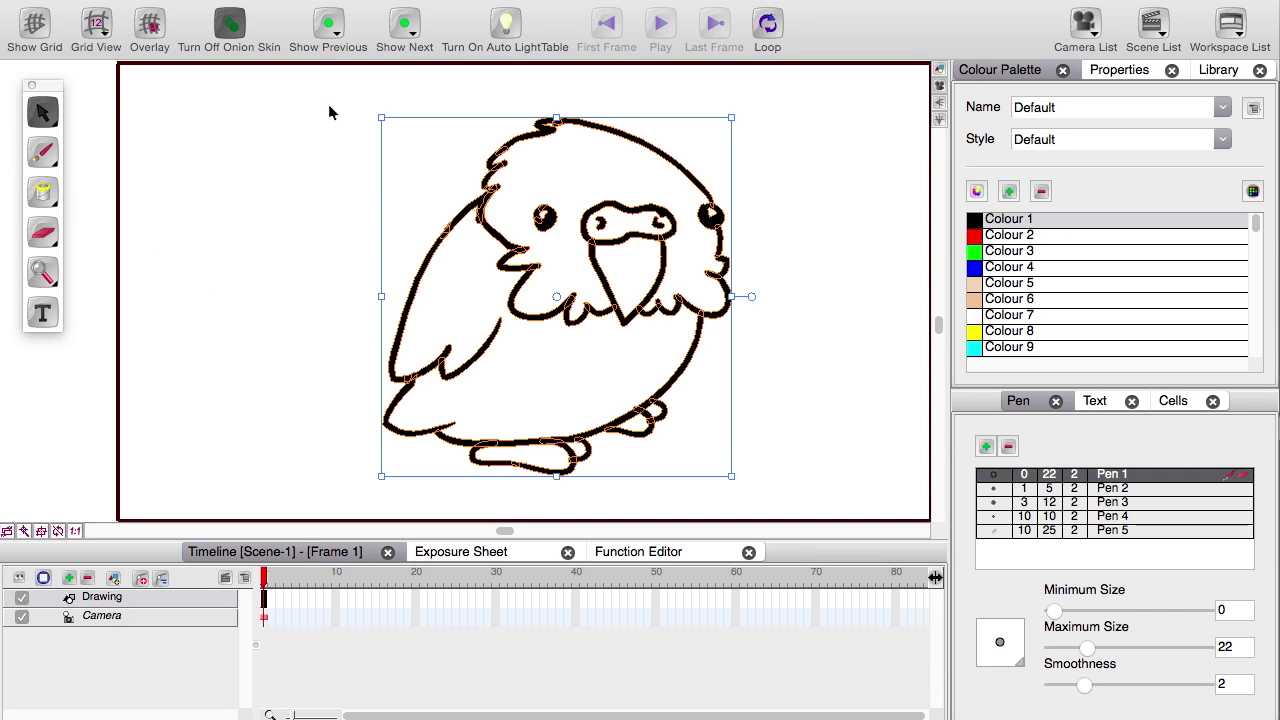
left_click_drag(381, 118, 581, 325)
key("super+z")
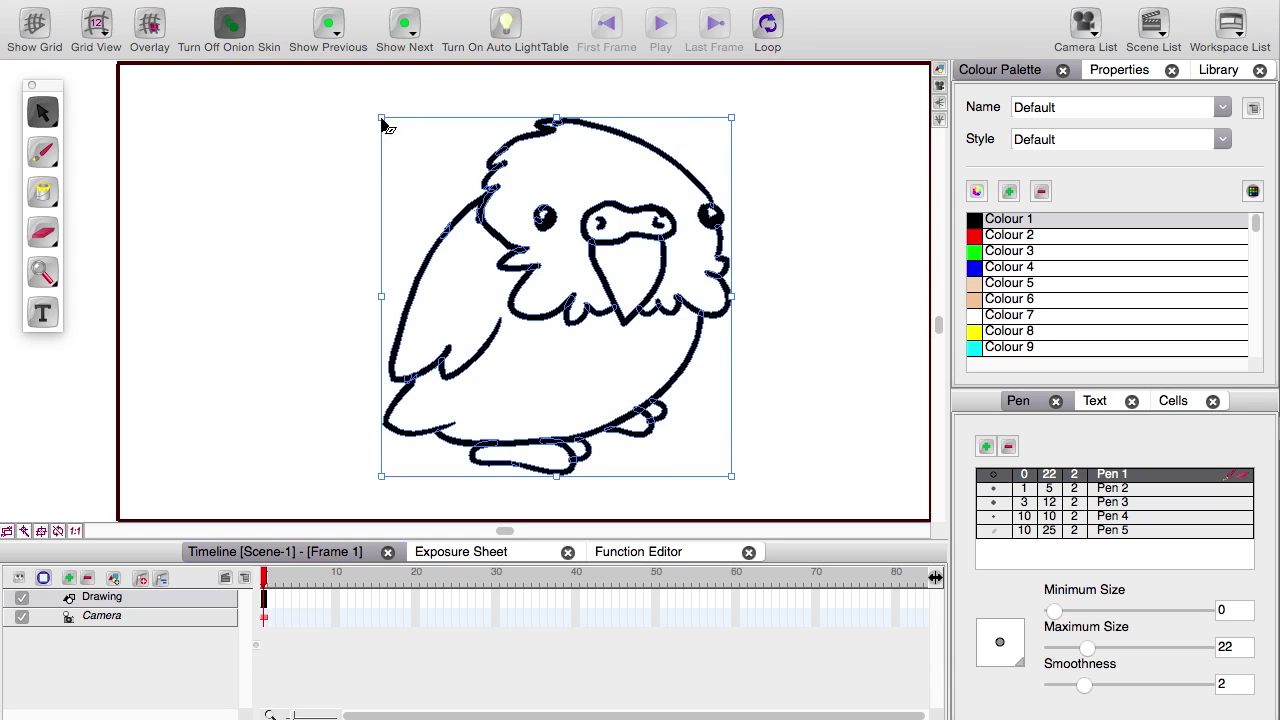
left_click_drag(382, 121, 529, 247)
left_click_drag(726, 478, 617, 366)
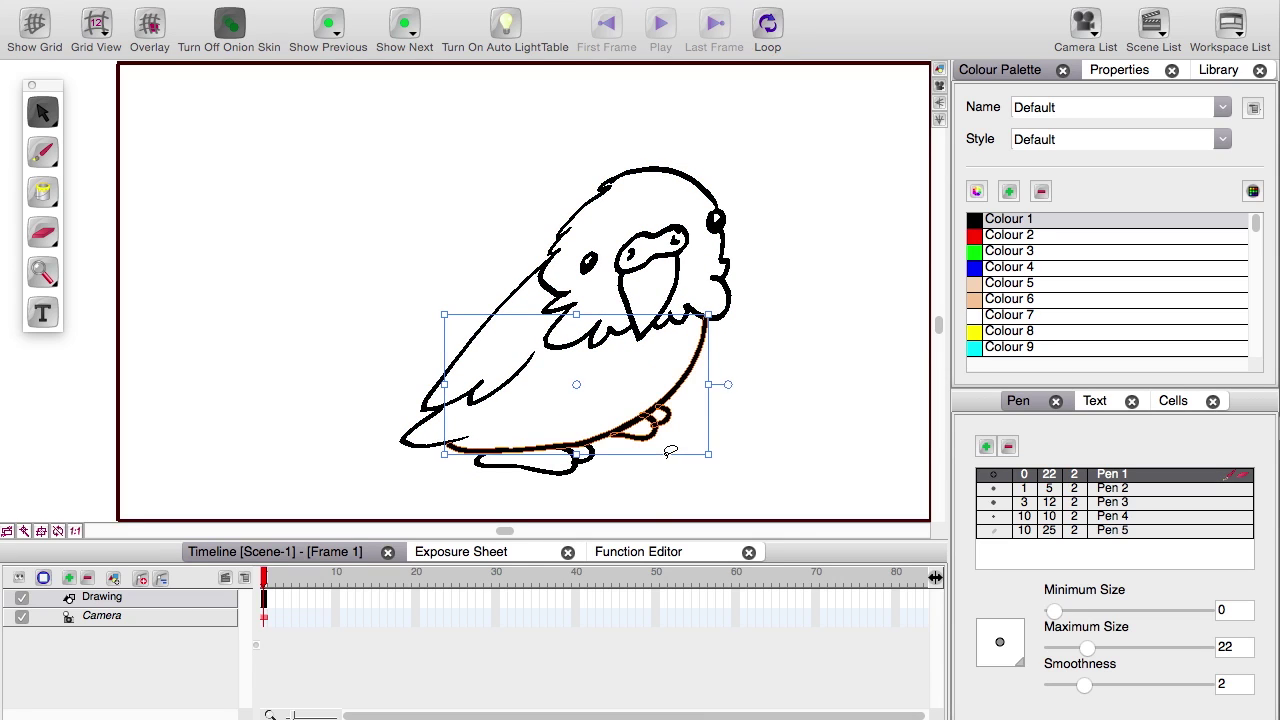
key("ctrl+a")
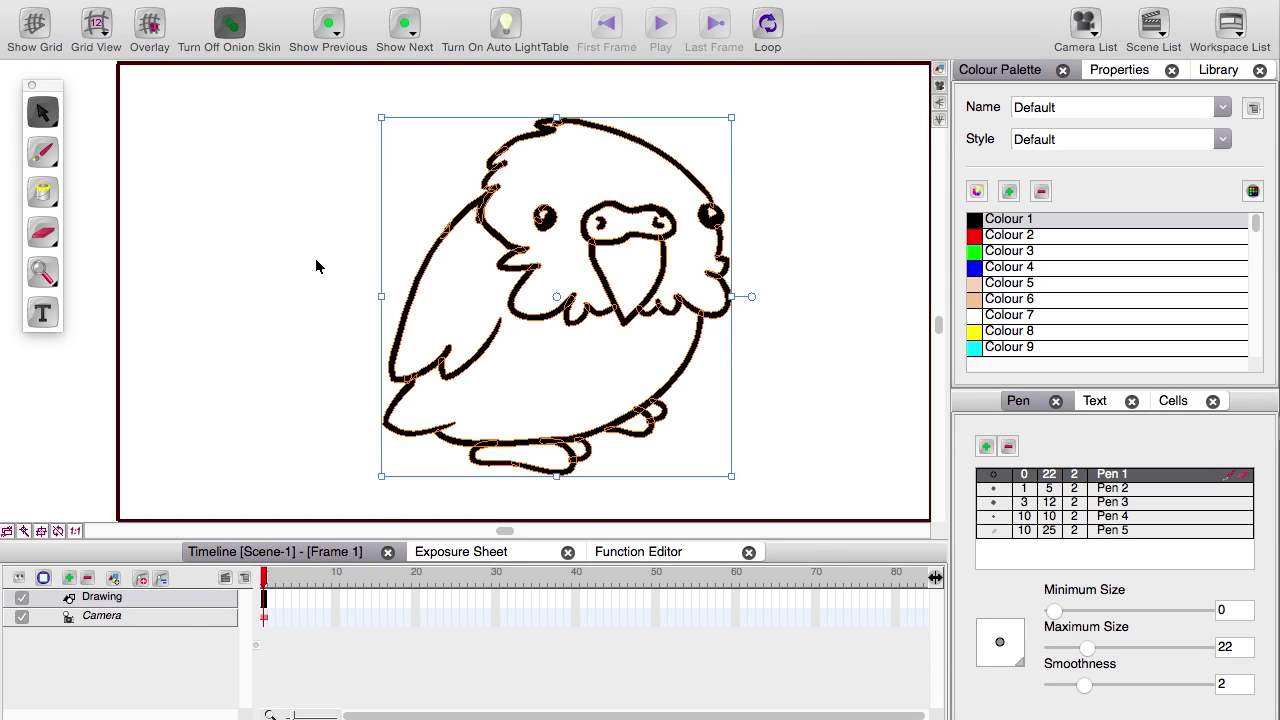
left_click(394, 157)
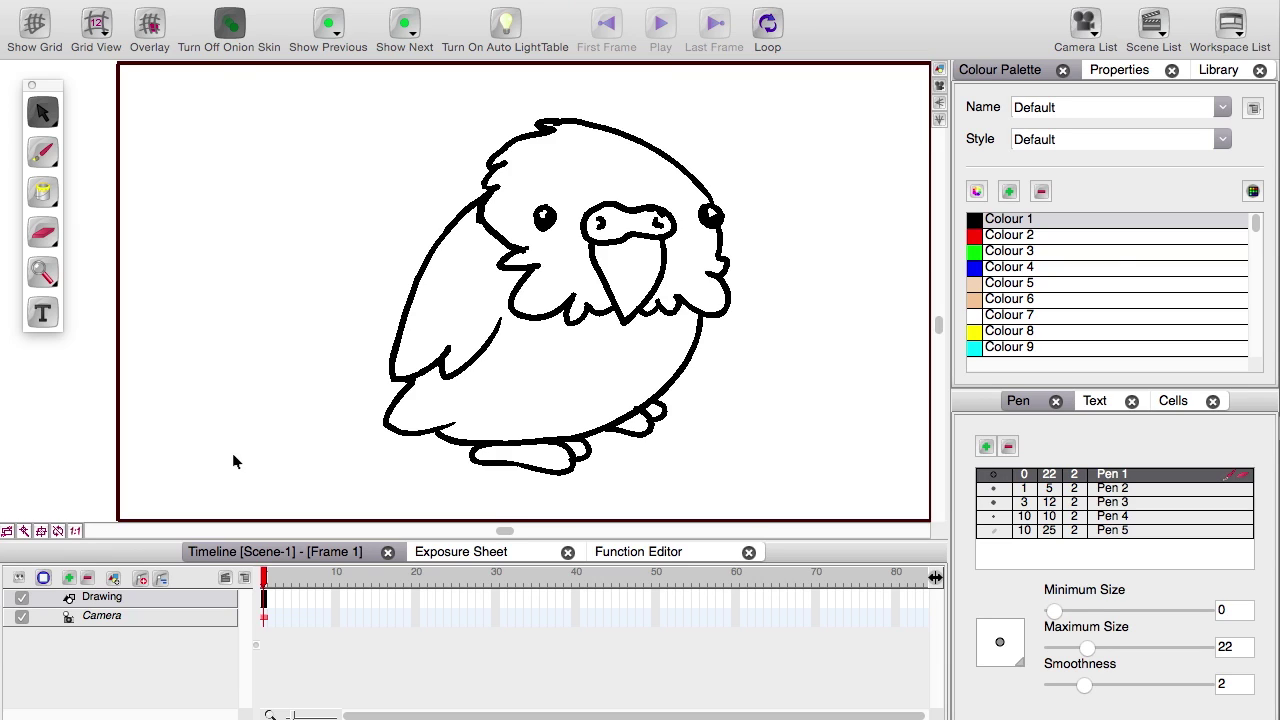
Fill the parrot's body and wing with red Colour 2 and its head with green Colour 3.
left_click(42, 195)
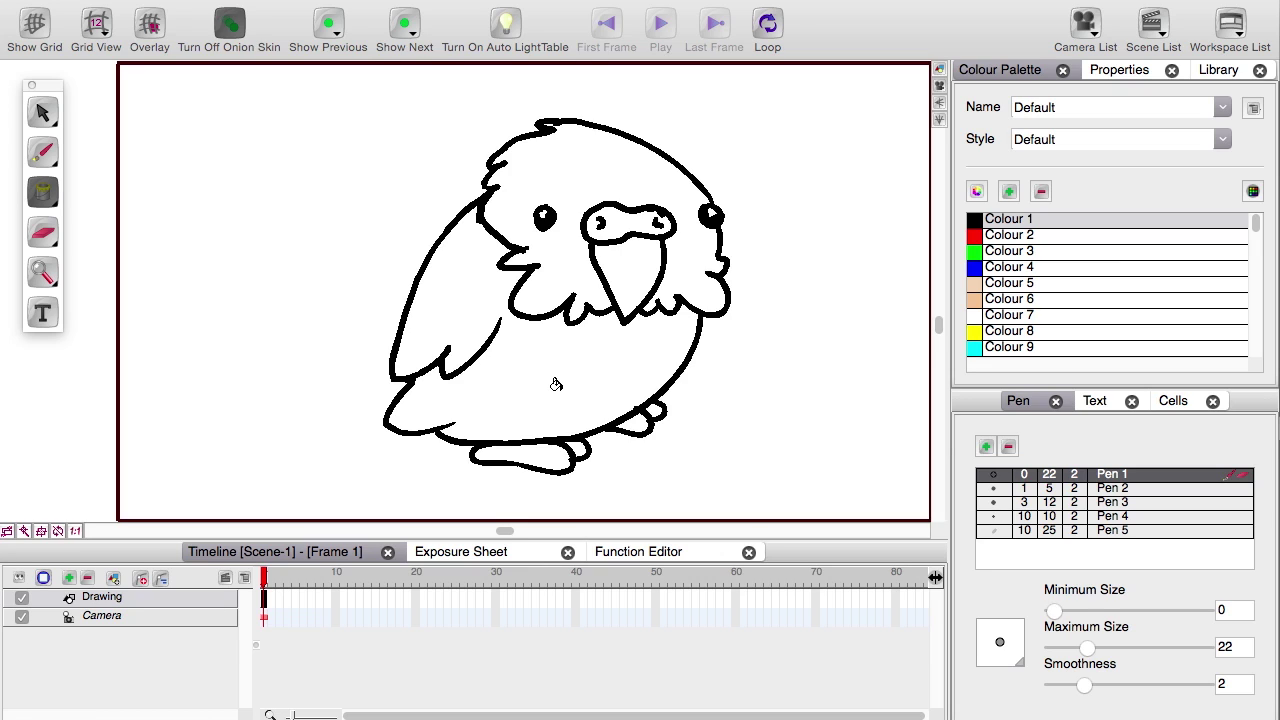
left_click(977, 236)
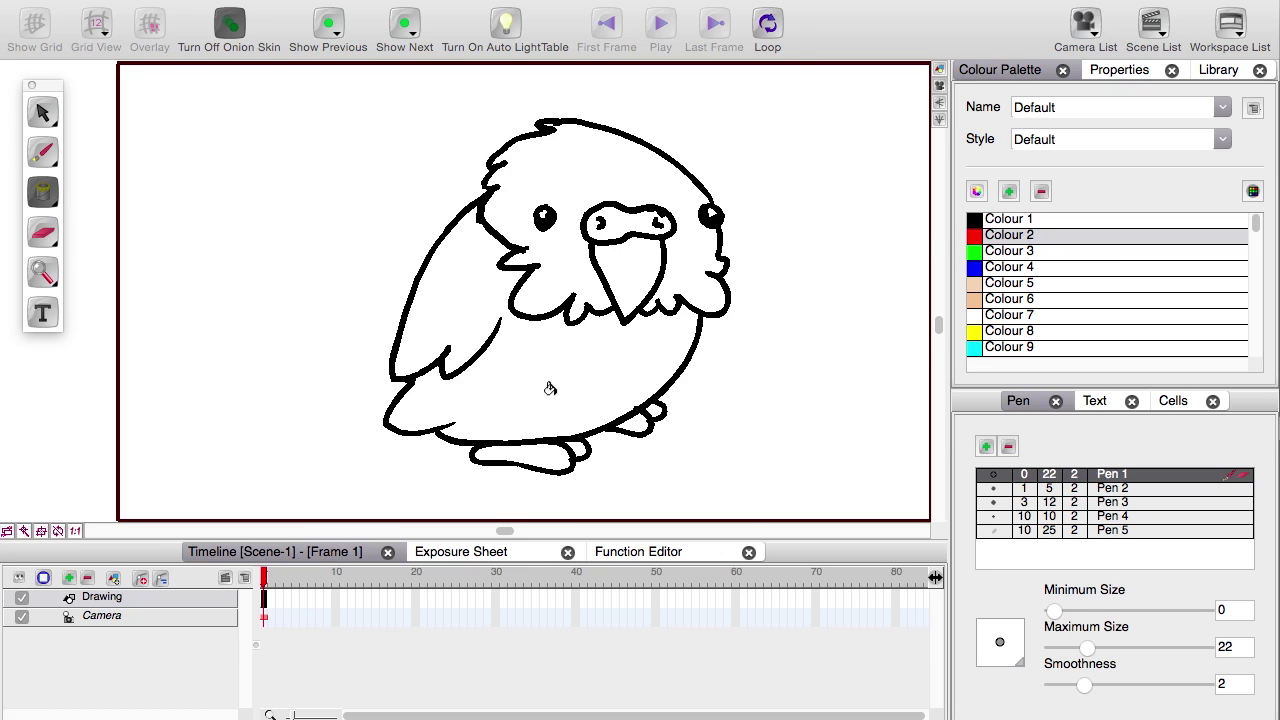
left_click(468, 394)
left_click(975, 251)
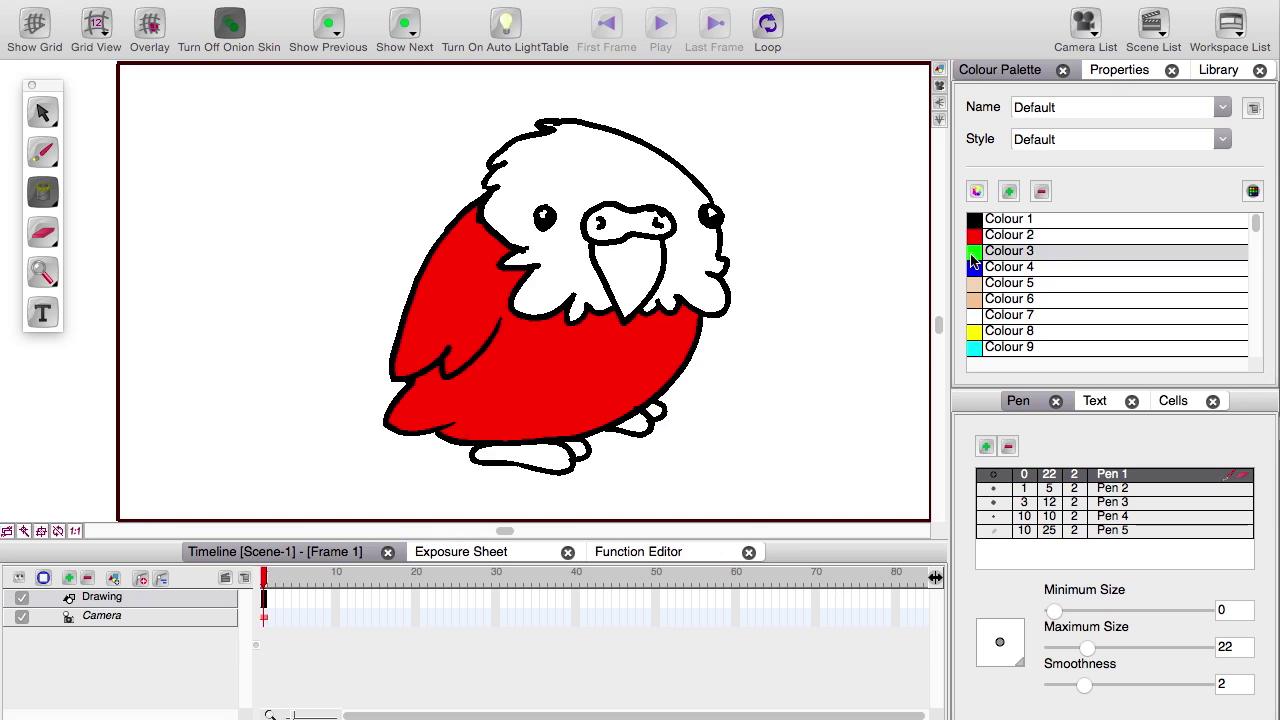
left_click(576, 197)
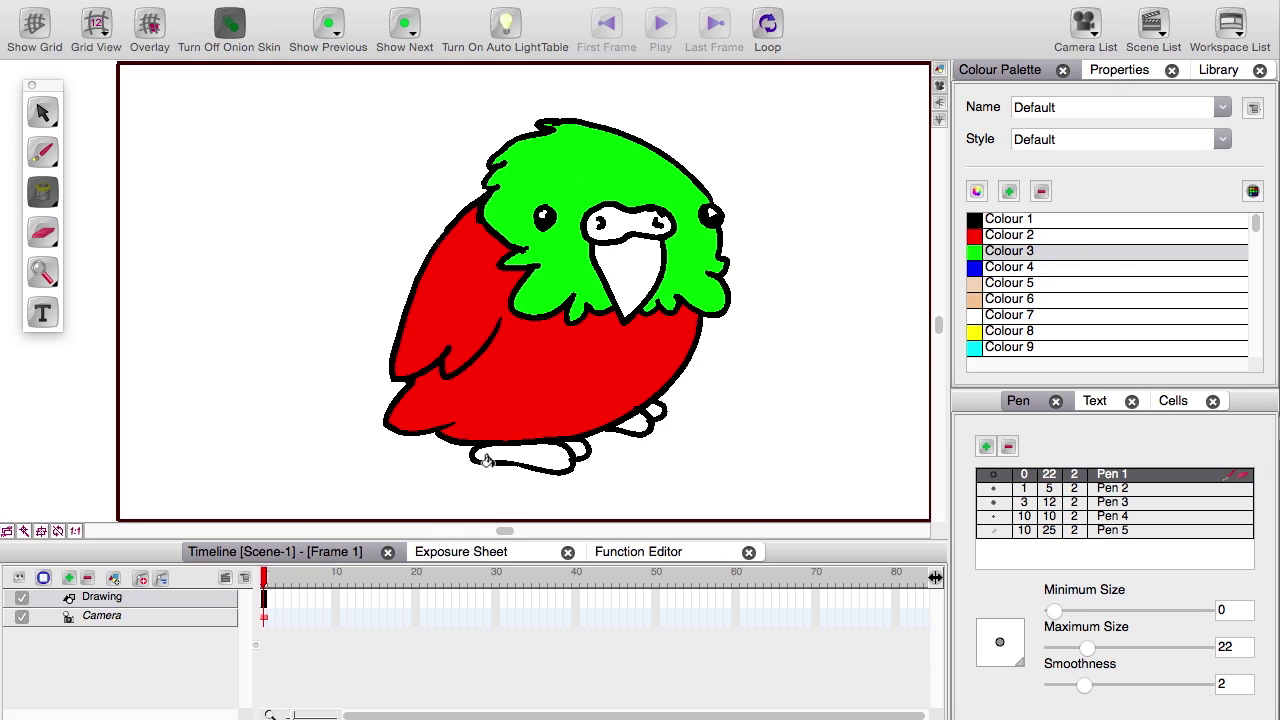
Fill the beak and both feet with yellow Colour 8 and the nostril area with cyan Colour 9.
left_click(977, 331)
left_click(631, 232)
left_click(544, 452)
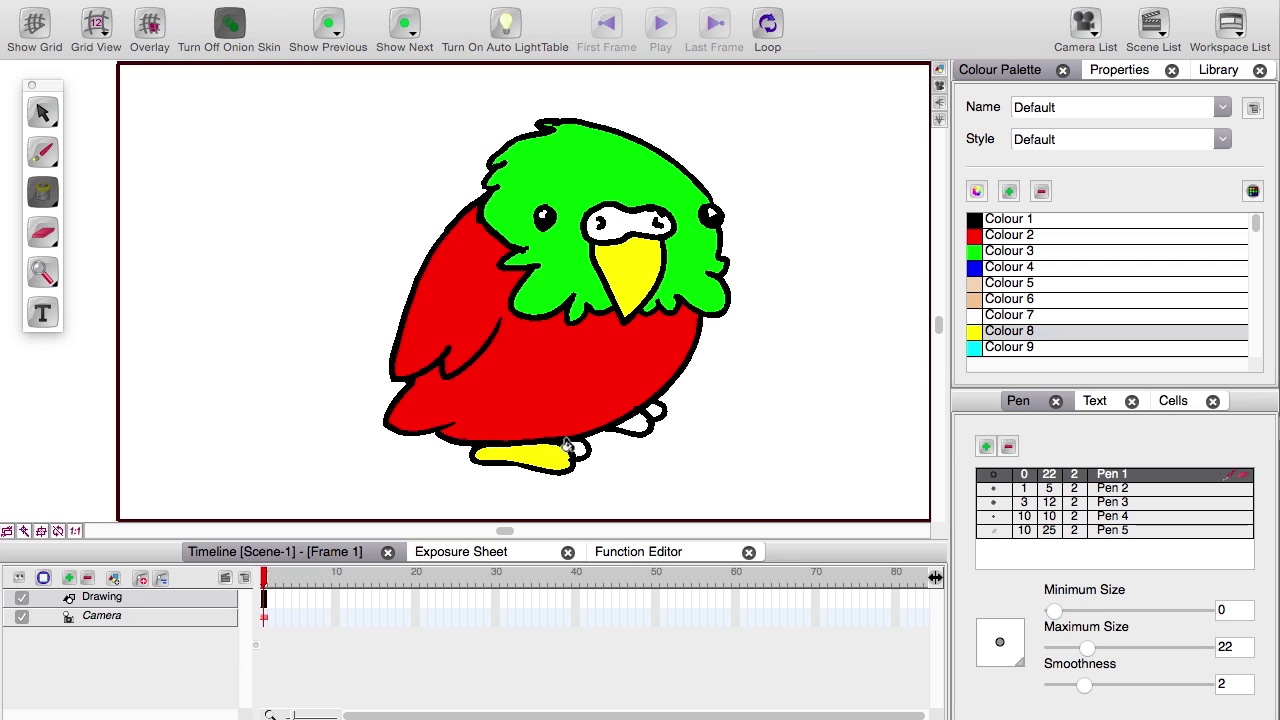
left_click(634, 418)
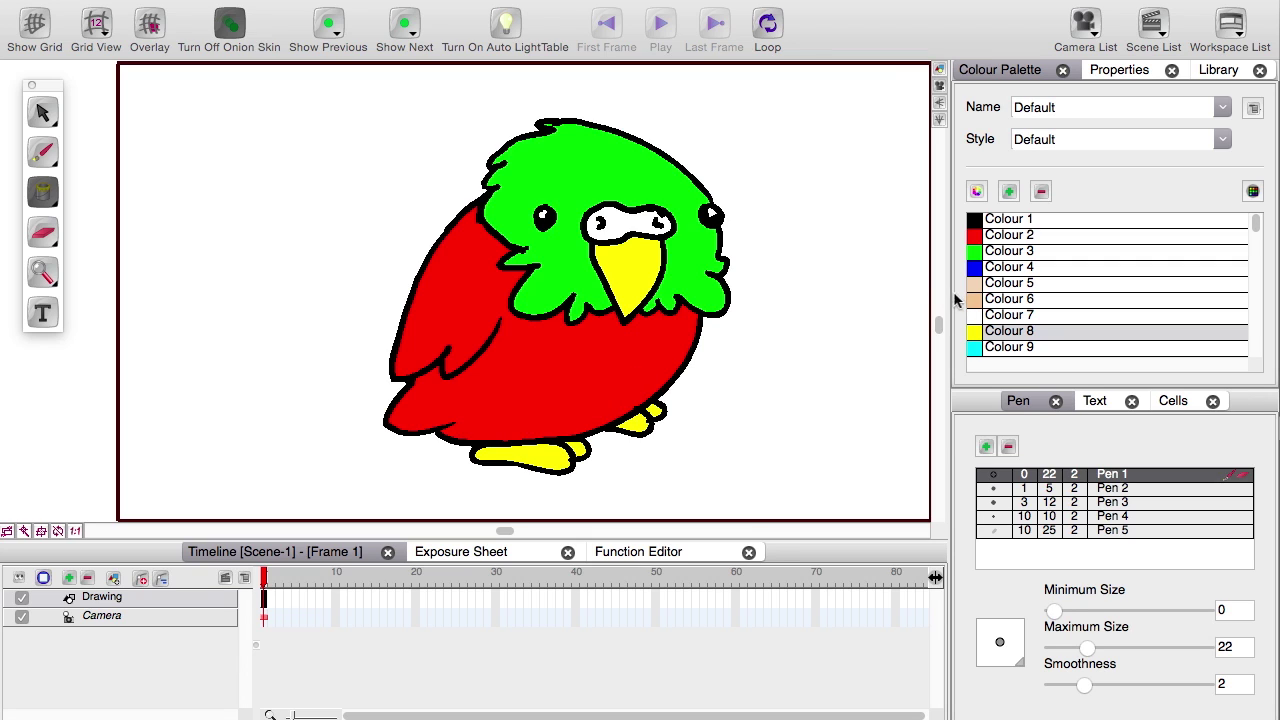
left_click(975, 347)
left_click(600, 222)
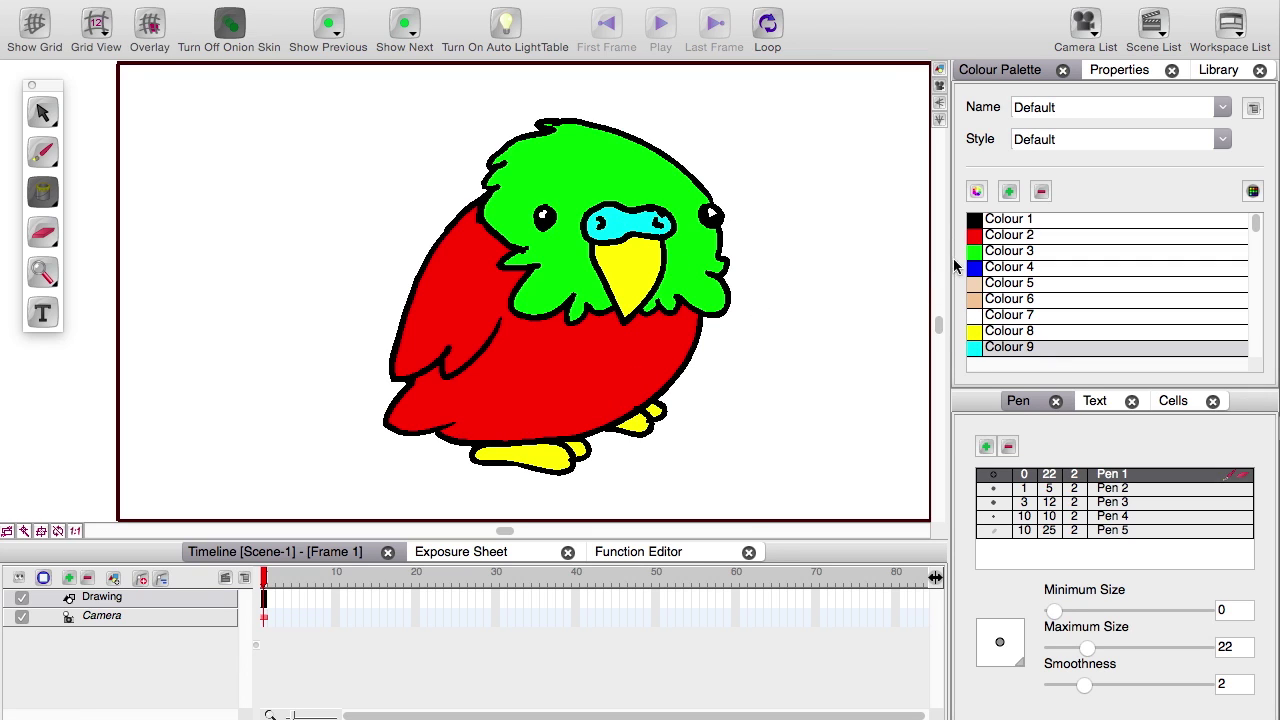
left_click(978, 316)
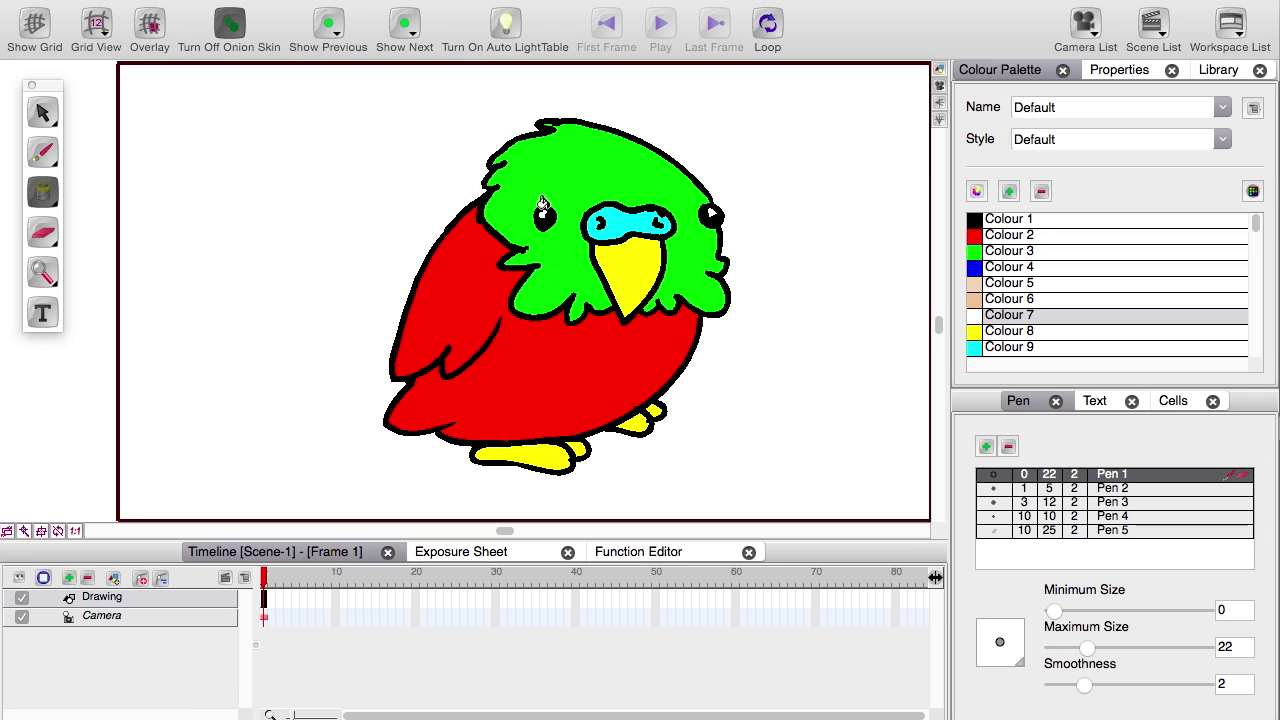
Brush small yellow seed-shaped marks in Colour 8 across the parrot's red belly and wing.
left_click(42, 153)
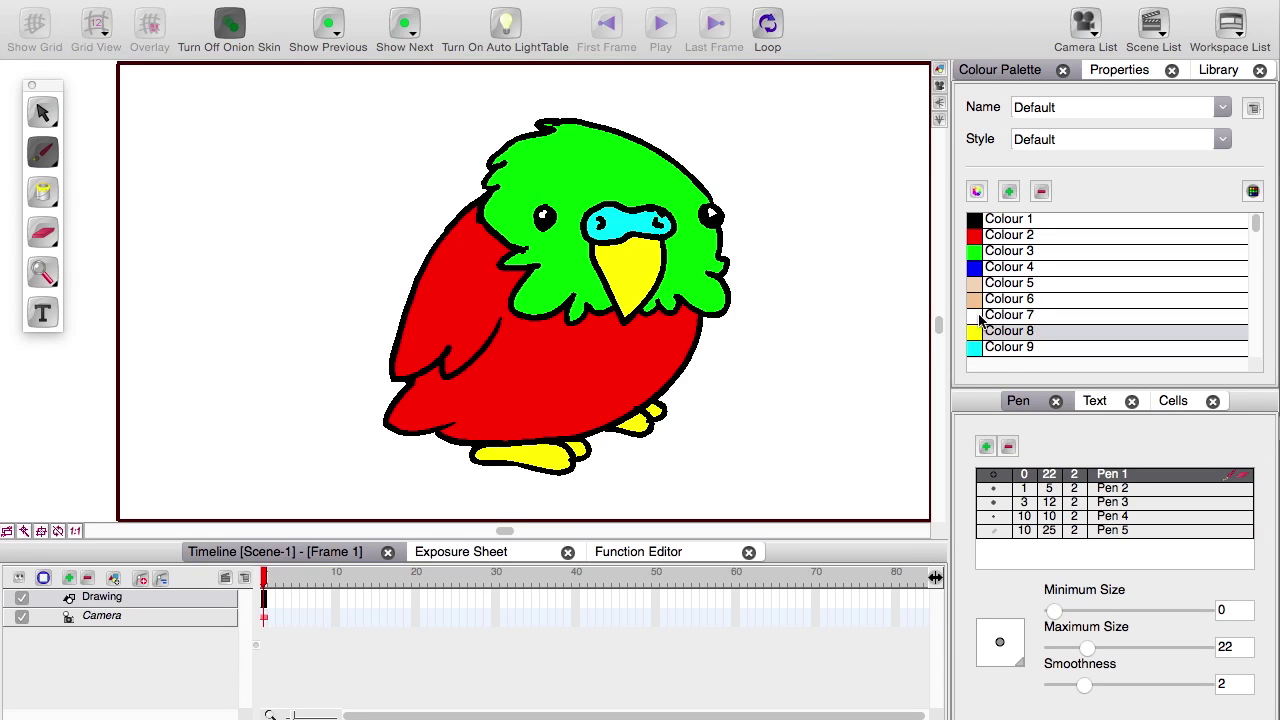
left_click_drag(663, 352, 654, 364)
left_click_drag(581, 349, 579, 403)
left_click_drag(496, 375, 494, 389)
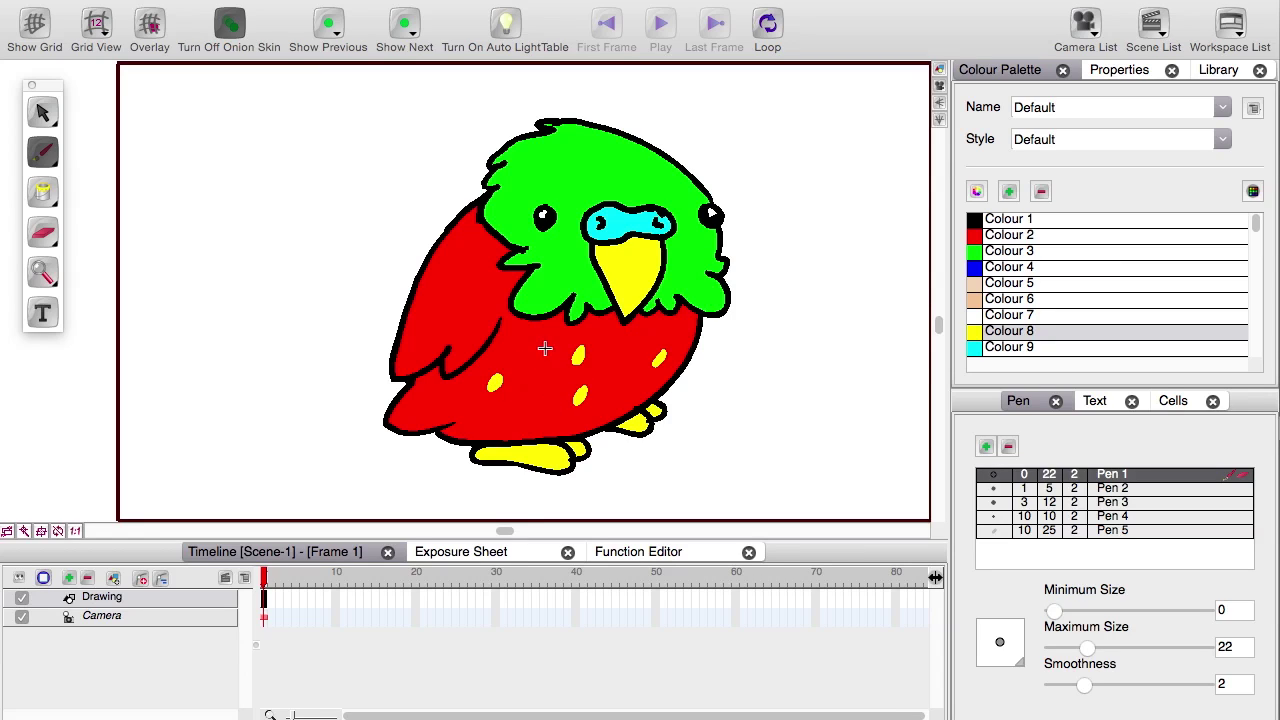
left_click_drag(543, 341, 540, 355)
left_click_drag(520, 408, 517, 422)
left_click_drag(457, 259, 467, 325)
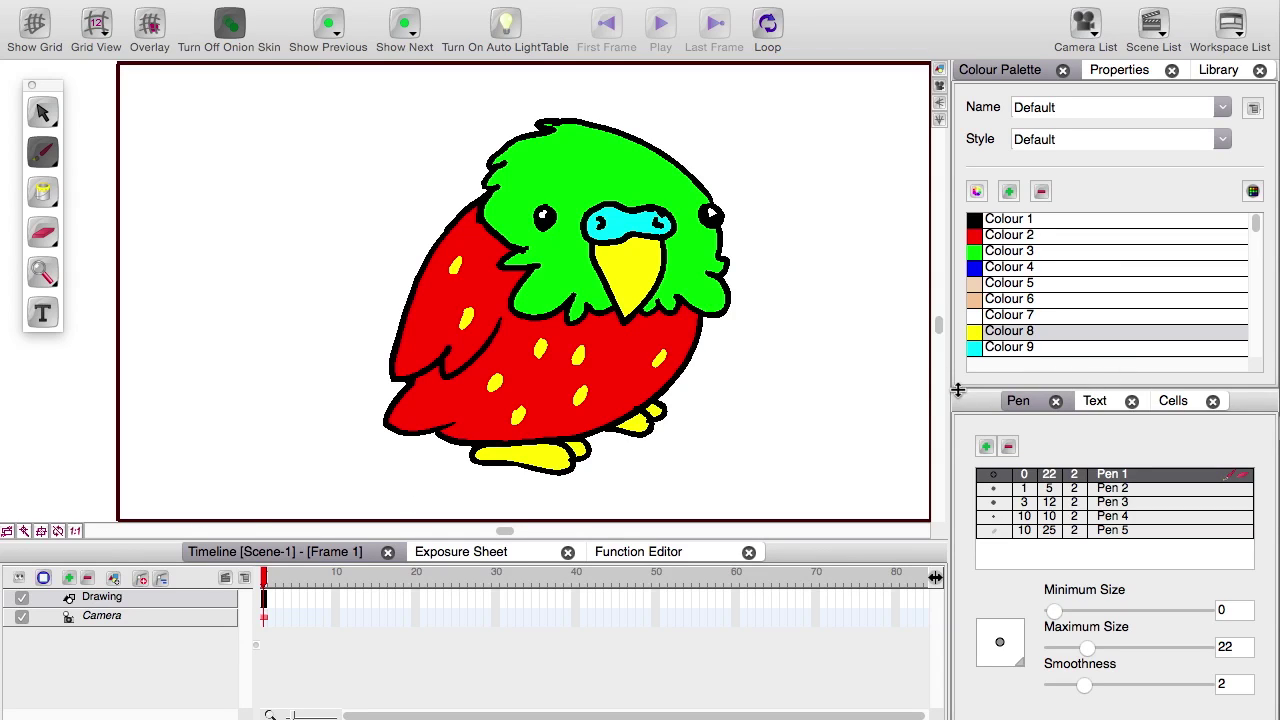
Enlarge the colour list, add a new colour at the end of the Default palette, and name it blue.
left_click_drag(955, 388, 962, 448)
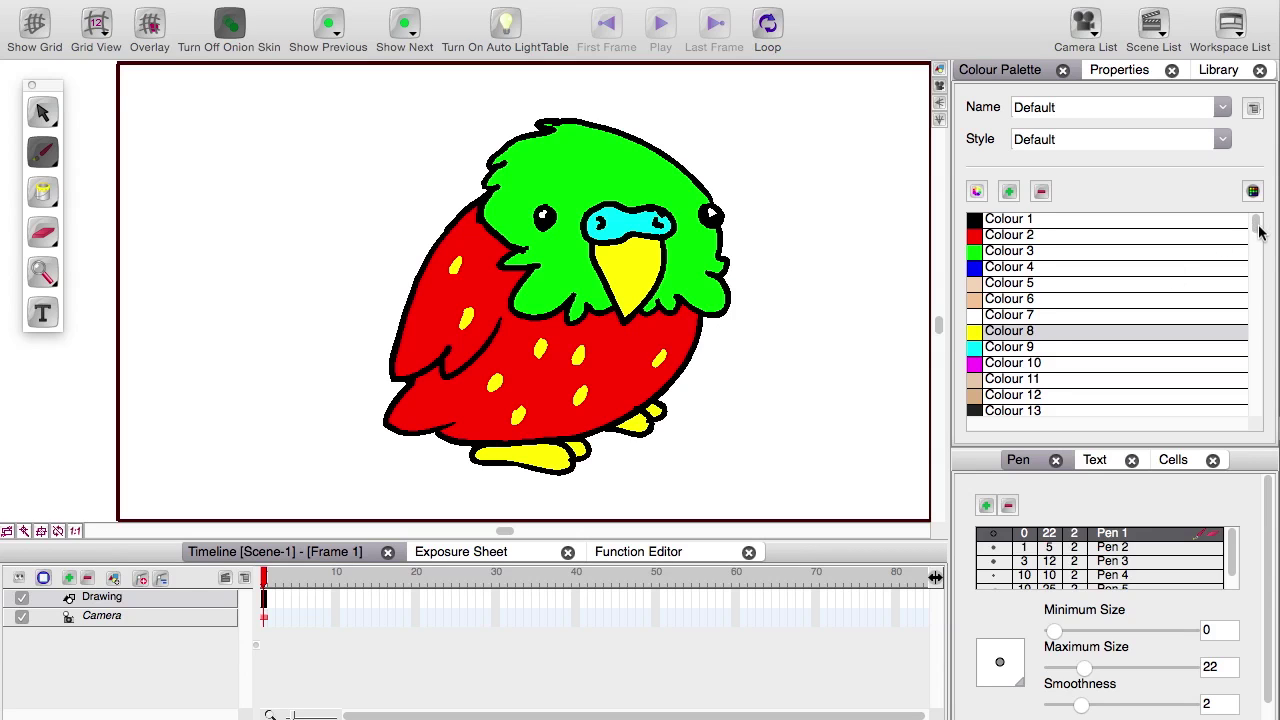
left_click_drag(1257, 228, 1218, 430)
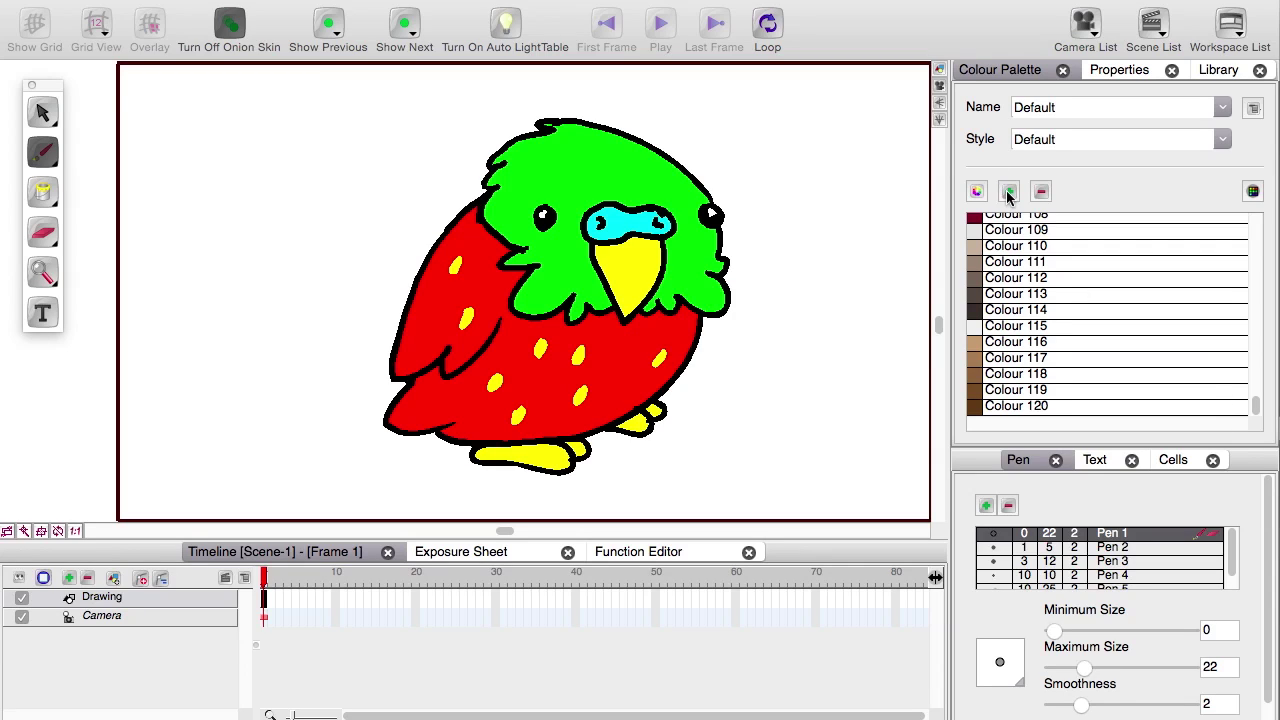
left_click(1007, 194)
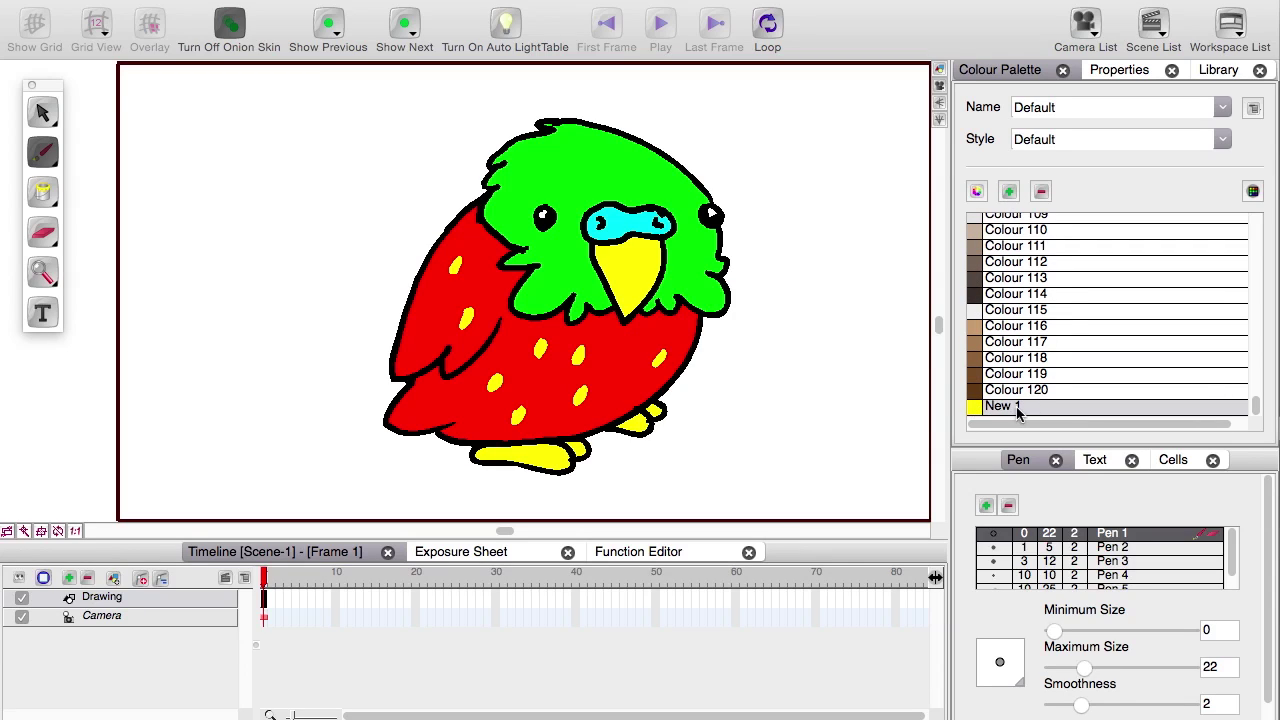
double_click(1001, 407)
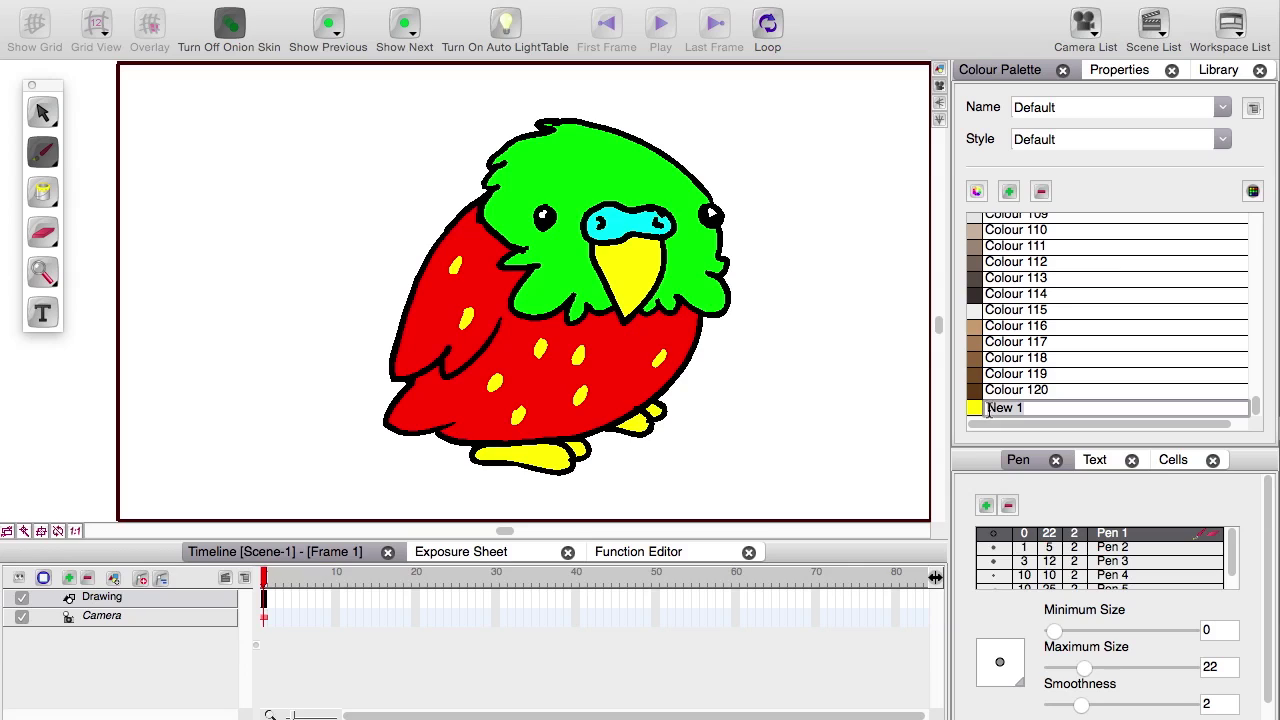
type("blue")
key("Return")
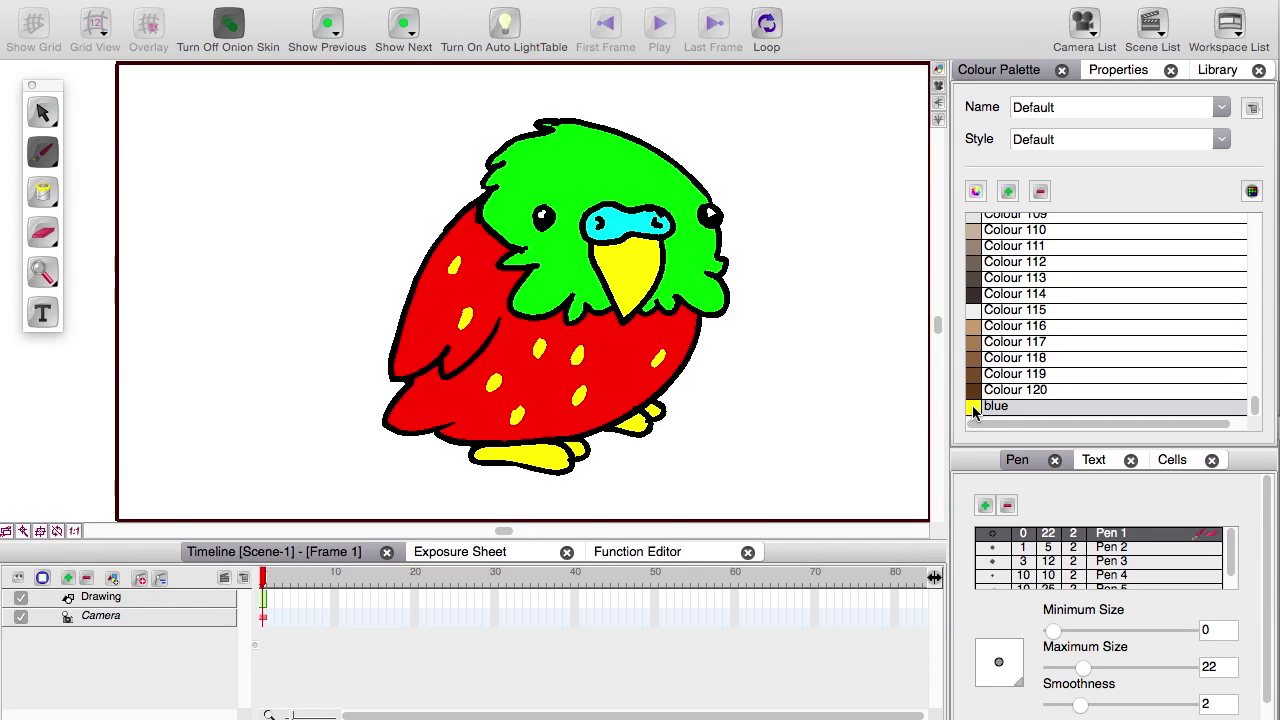
Change the blue palette entry from yellow to a medium blue and recolour the parrot's nostril area with it.
double_click(975, 411)
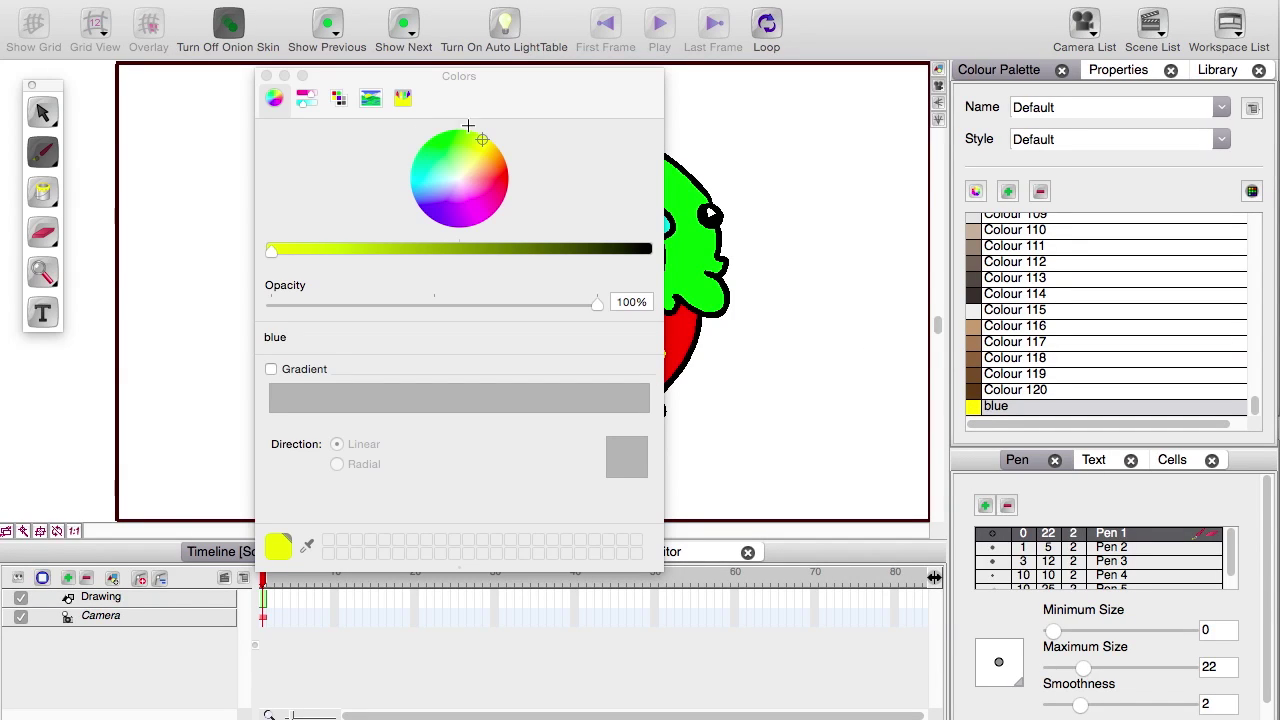
left_click_drag(480, 143, 421, 177)
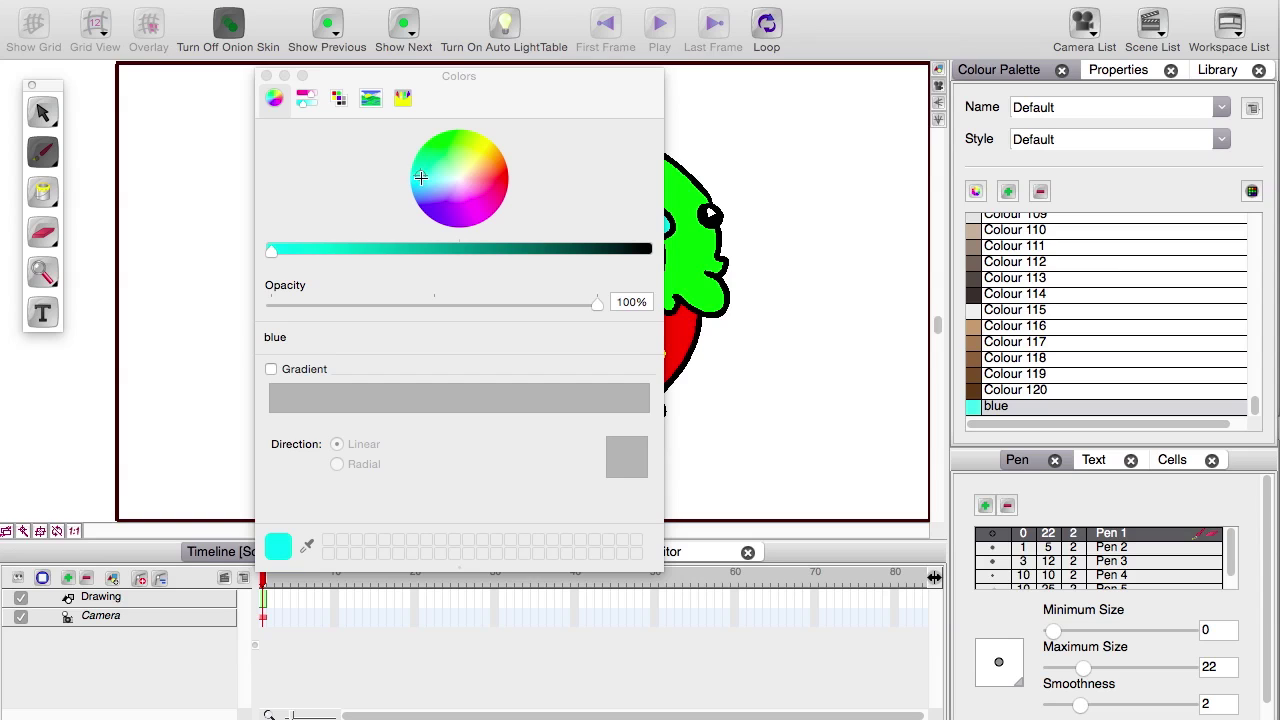
left_click_drag(271, 250, 294, 250)
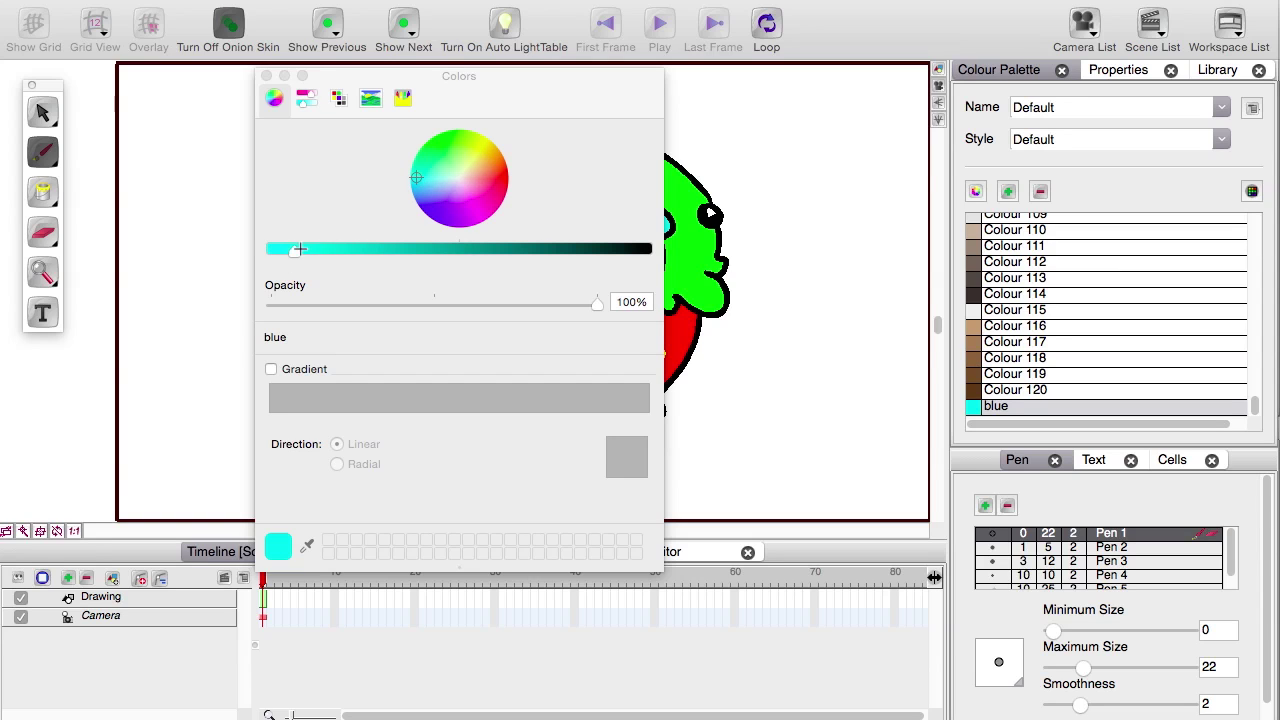
left_click(418, 177)
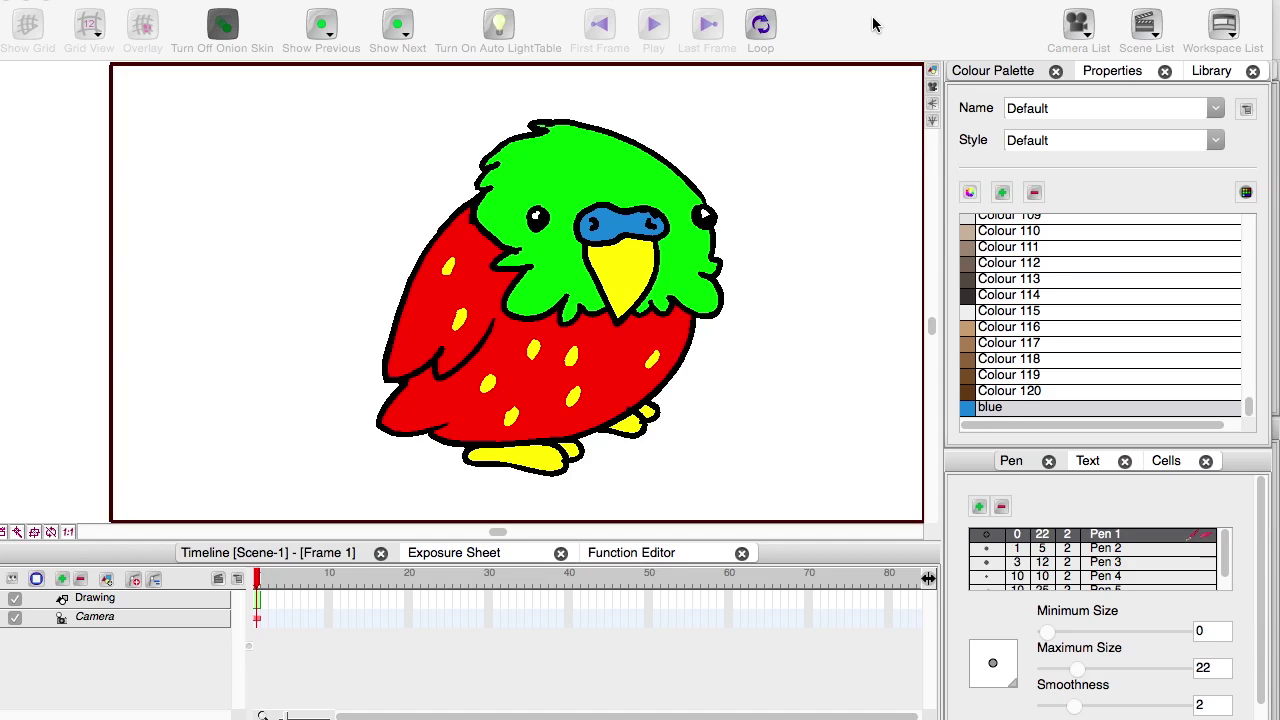
left_click(866, 42)
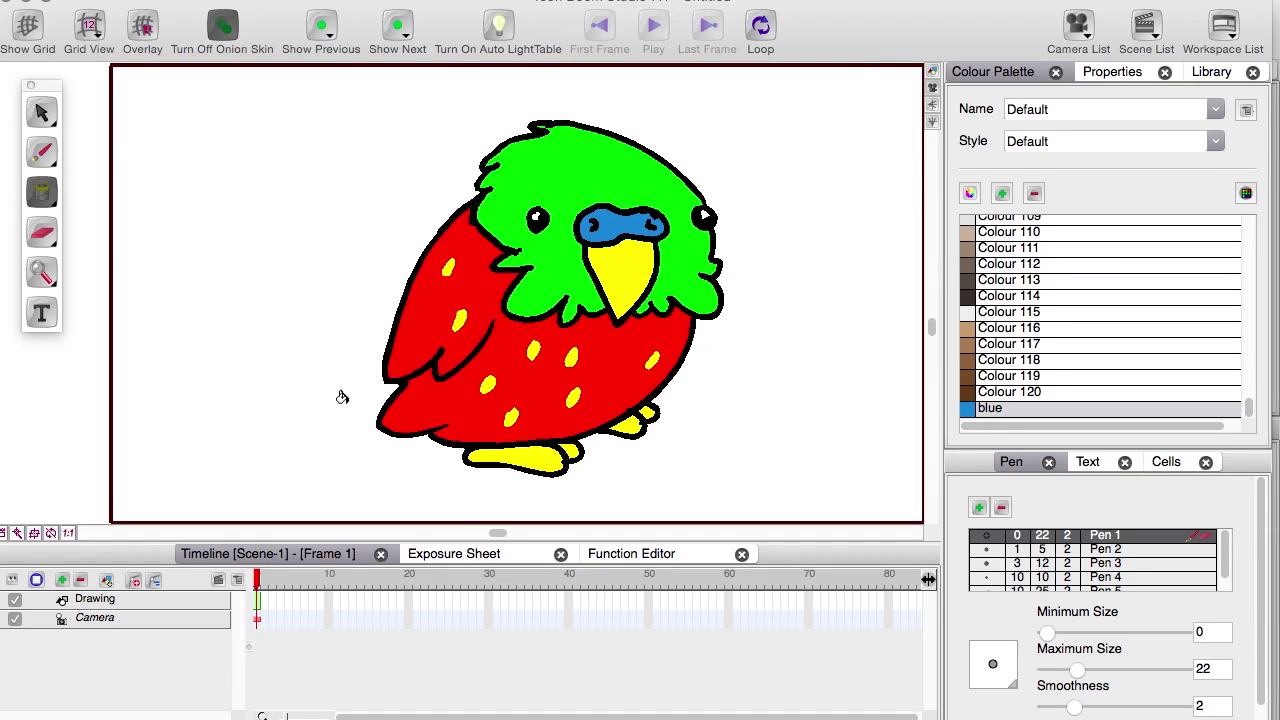
Zoom the canvas out to show the whole camera frame, and zoom back in on the parrot.
mouse_move(628, 325)
left_mouse_down()
mouse_move(826, 289)
mouse_move(628, 194)
mouse_move(562, 396)
mouse_move(598, 290)
mouse_move(578, 282)
mouse_move(586, 306)
left_mouse_up()
key("x")
key("x")
key("x")
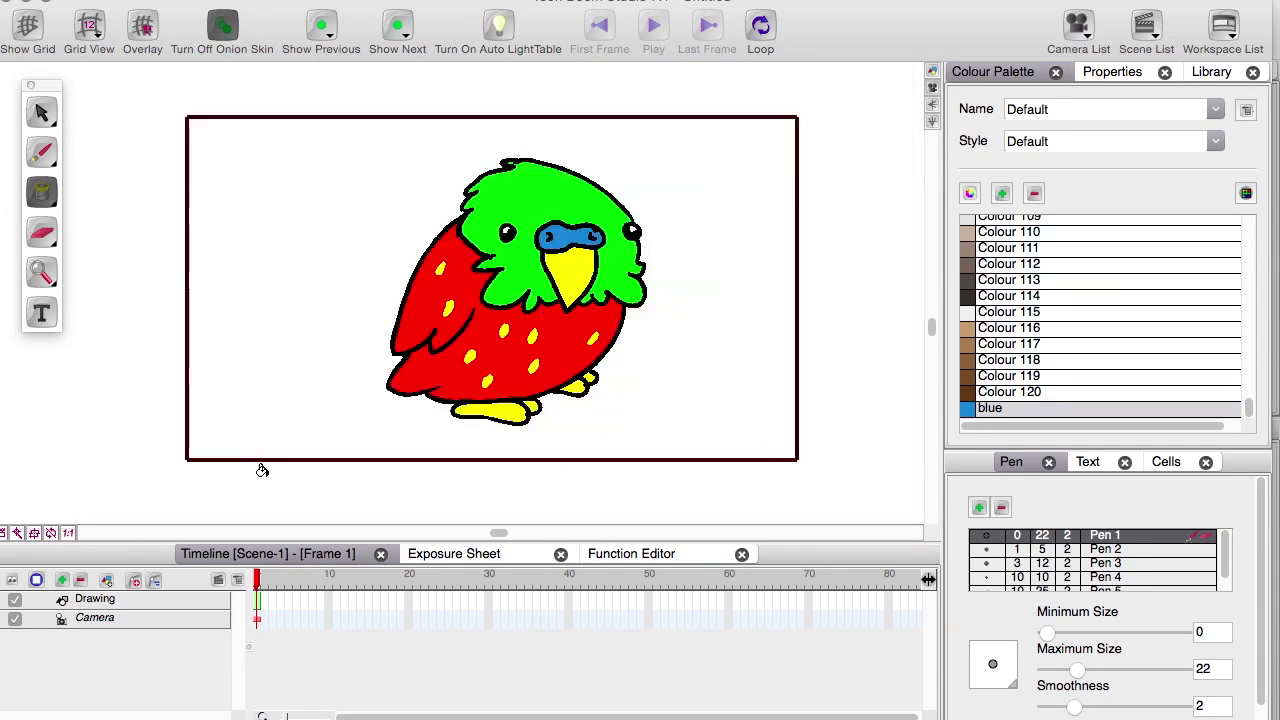
key("z")
key("z")
key("z")
key("z")
key("x")
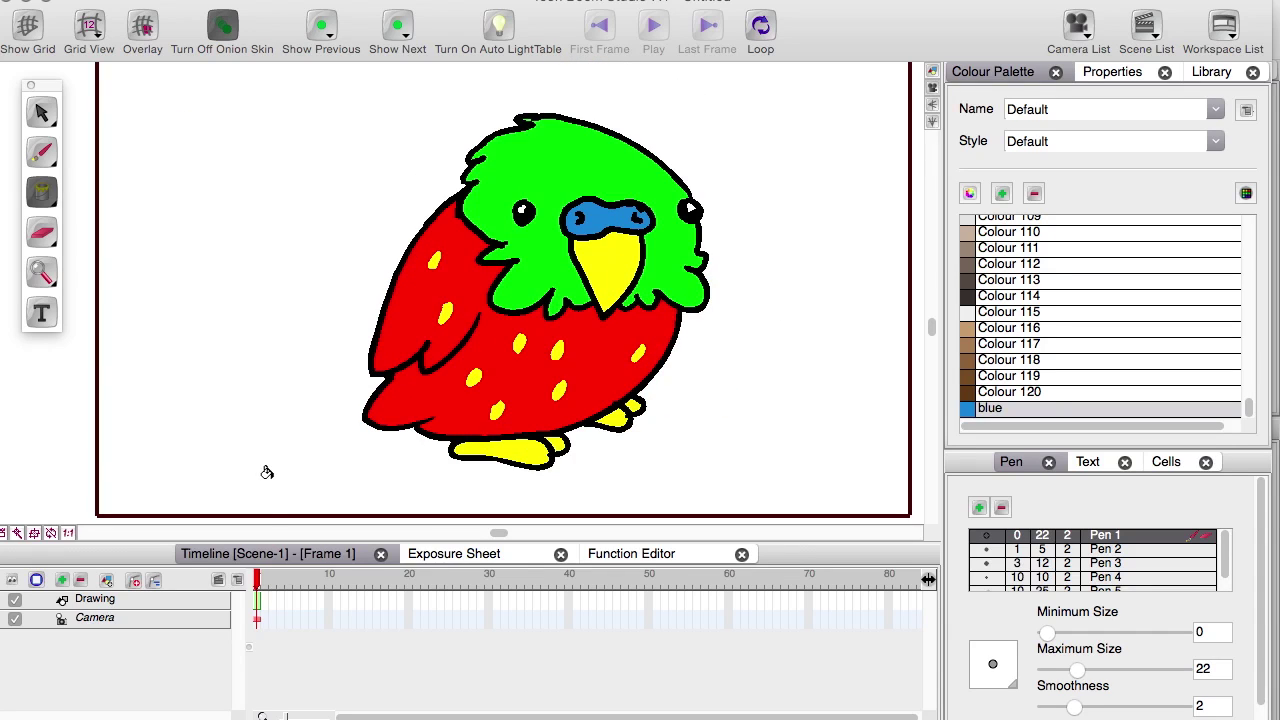
Magnify the timeline's frame scale so that individual frames are wider.
left_click(195, 666)
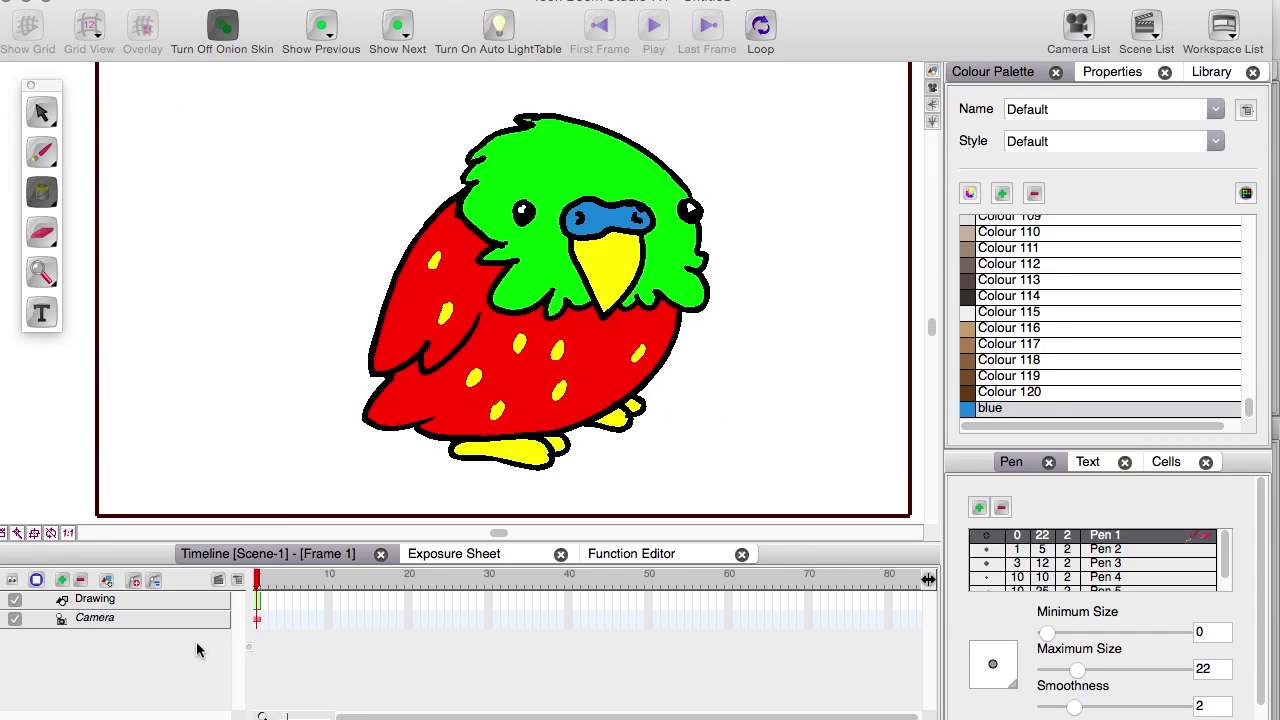
scroll(300, 652, "up", 4)
scroll(309, 656, "down", 2)
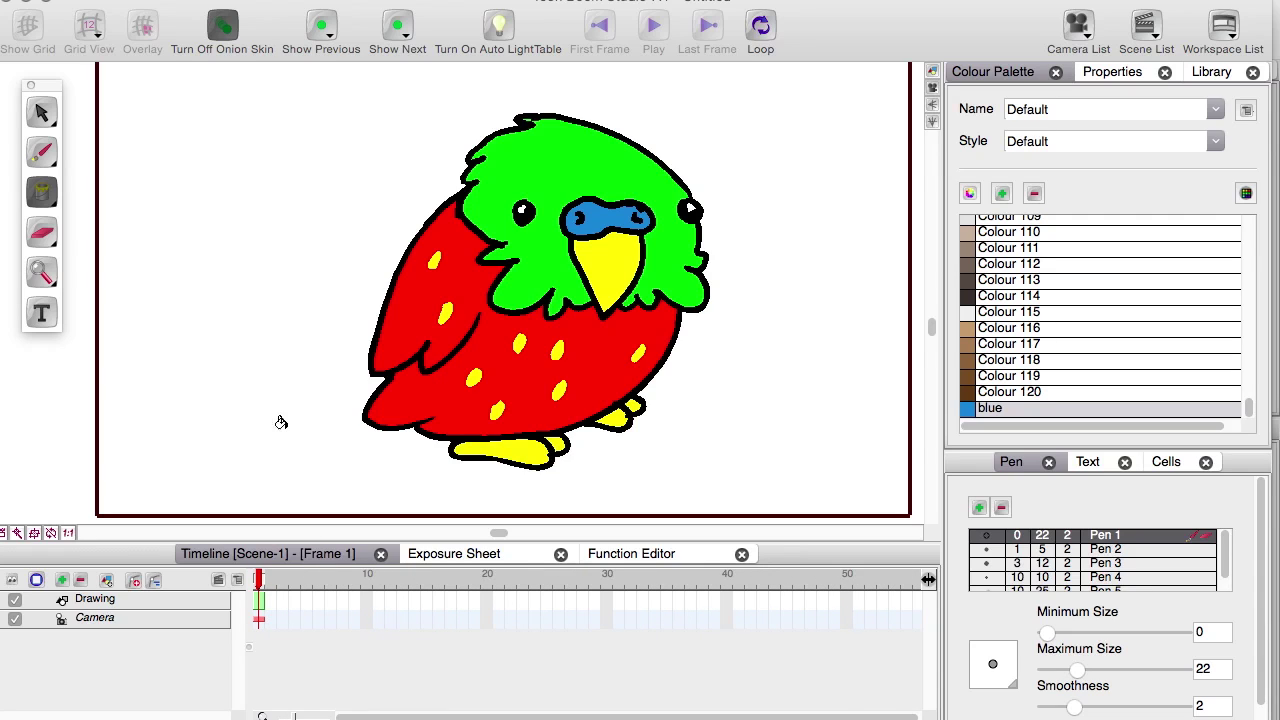
left_click(221, 452)
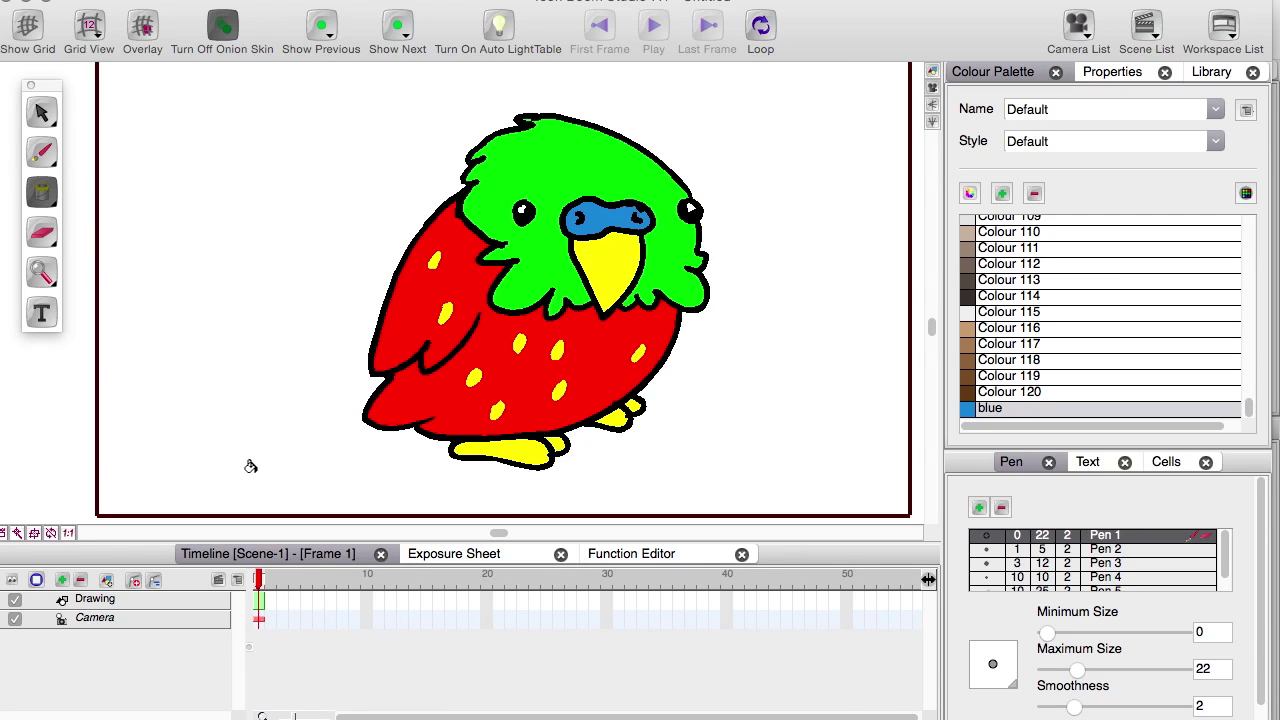
Rotate the canvas view in both directions around the parrot and return it to upright.
key("c")
key("v")
key("v")
key("v")
key("v")
key("v")
key("c")
key("c")
key("c")
key("c")
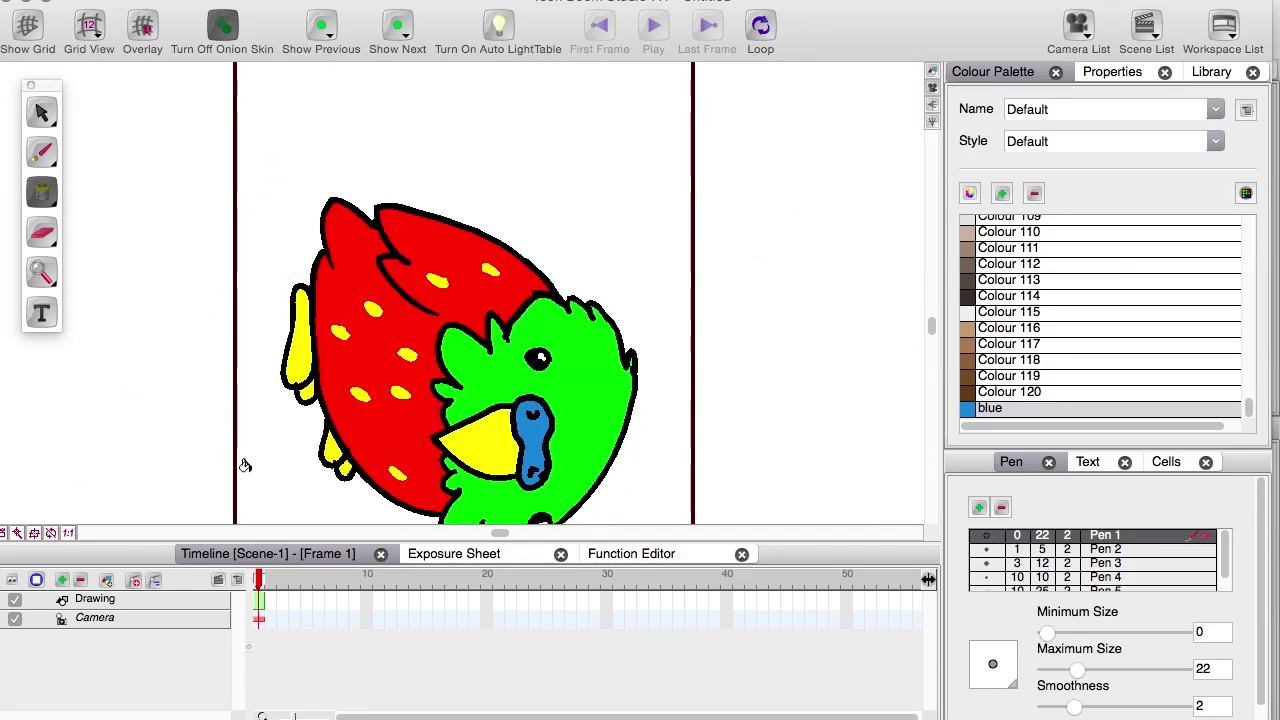
key("c")
key("c")
key("v")
key("v")
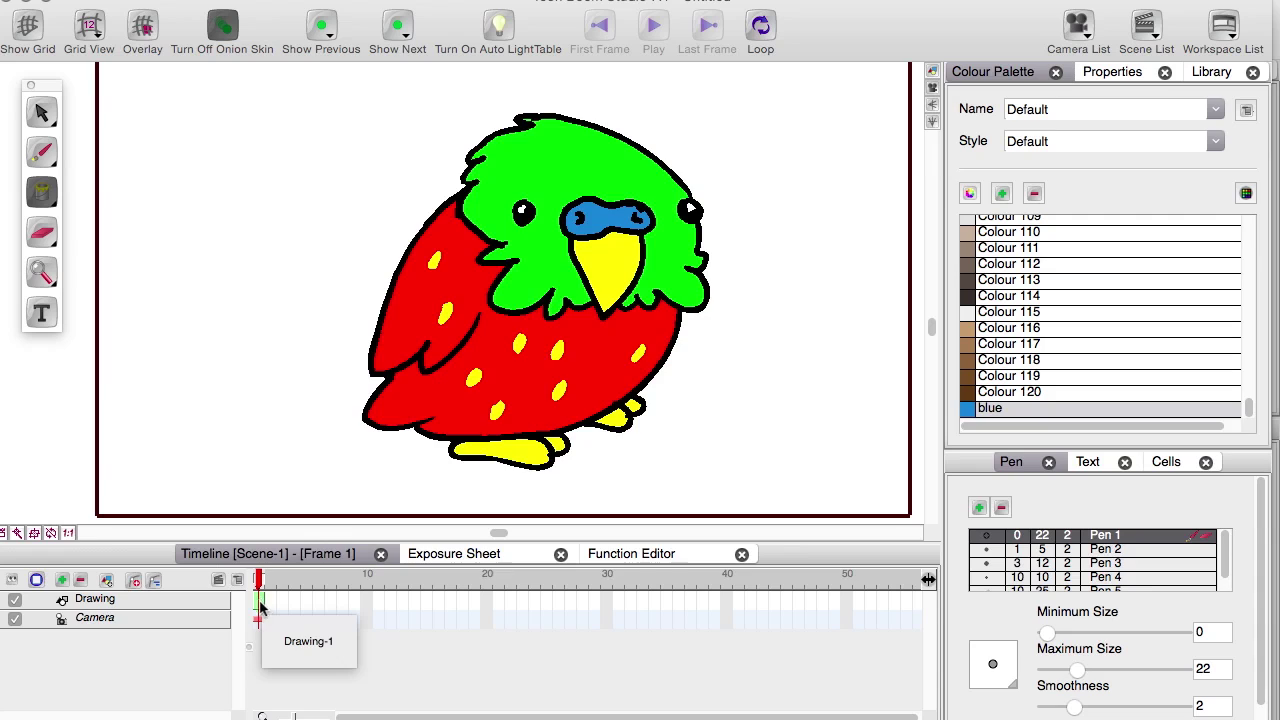
Step forward and backward through the scene's empty frames after the parrot drawing in frame 1.
left_click_drag(260, 603, 295, 624)
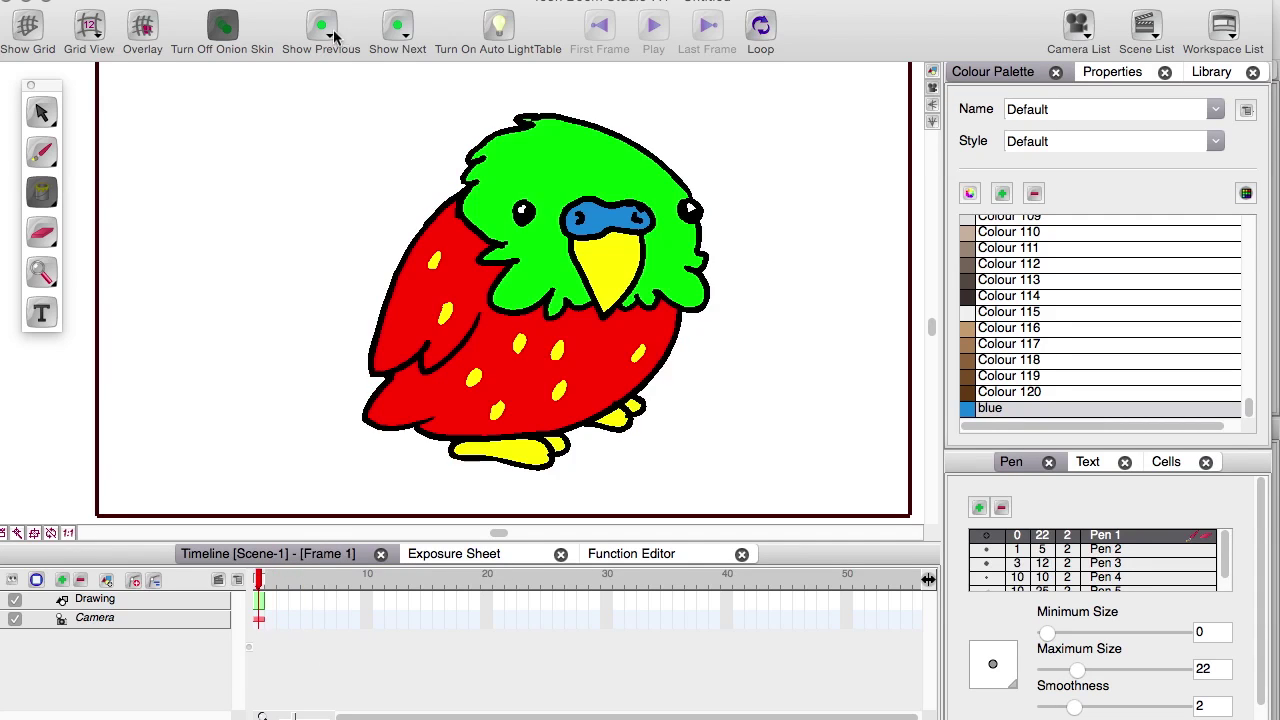
key(".")
key(".")
key(".")
key("period")
key("period")
key("period")
key("comma")
key("comma")
key("comma")
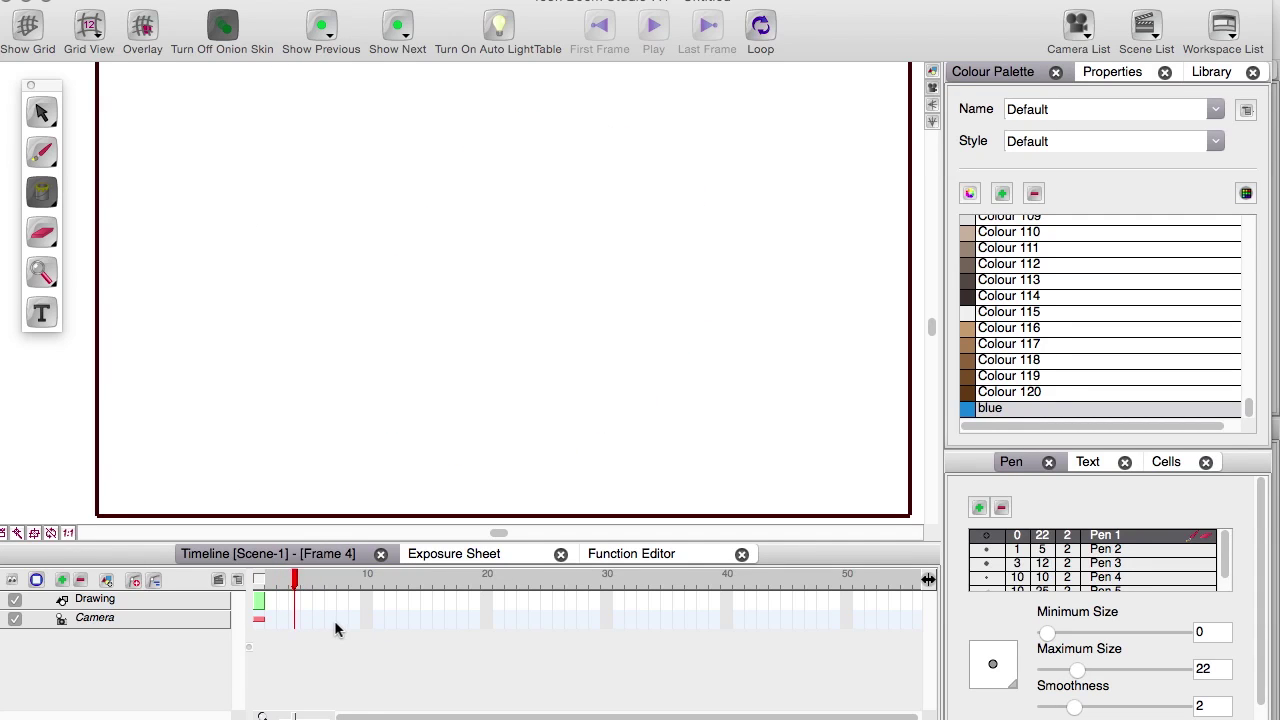
key("comma")
key("period")
key("period")
key("period")
key("period")
key("period")
key("comma")
key("comma")
Turn onion skin off, check frames 1 and 2 without it, and turn onion skin back on.
left_click(222, 25)
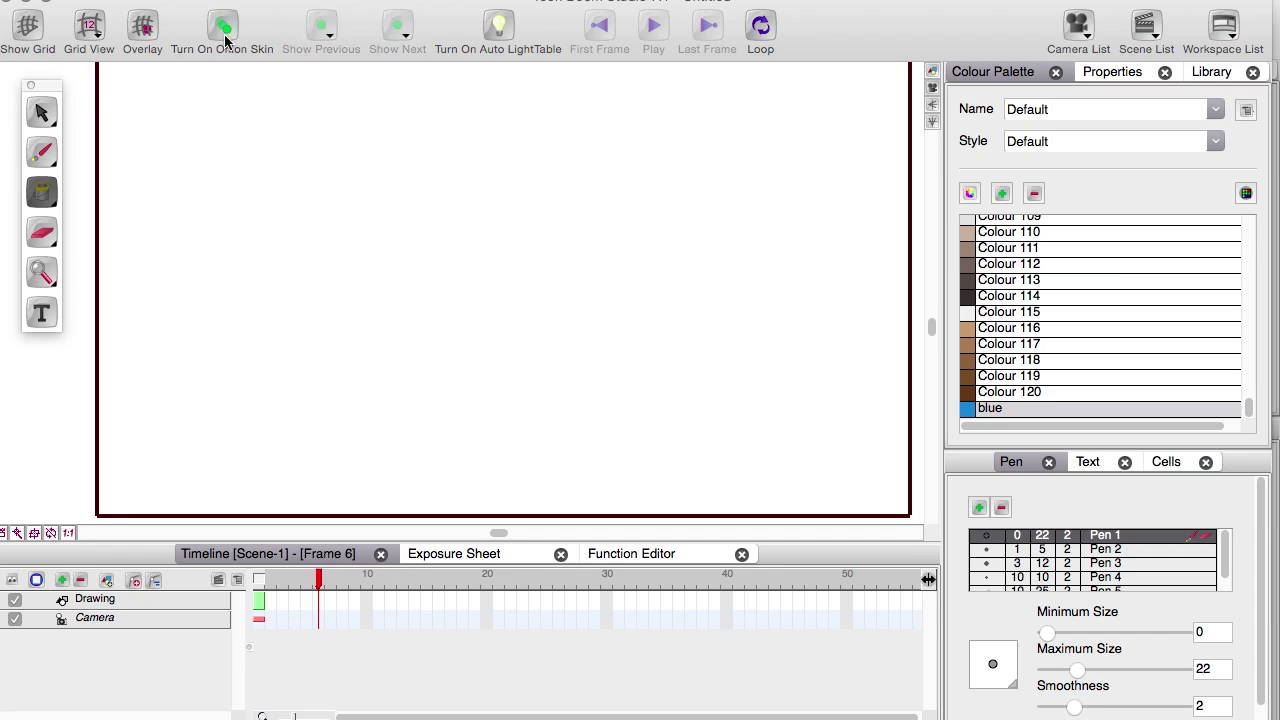
left_click(258, 630)
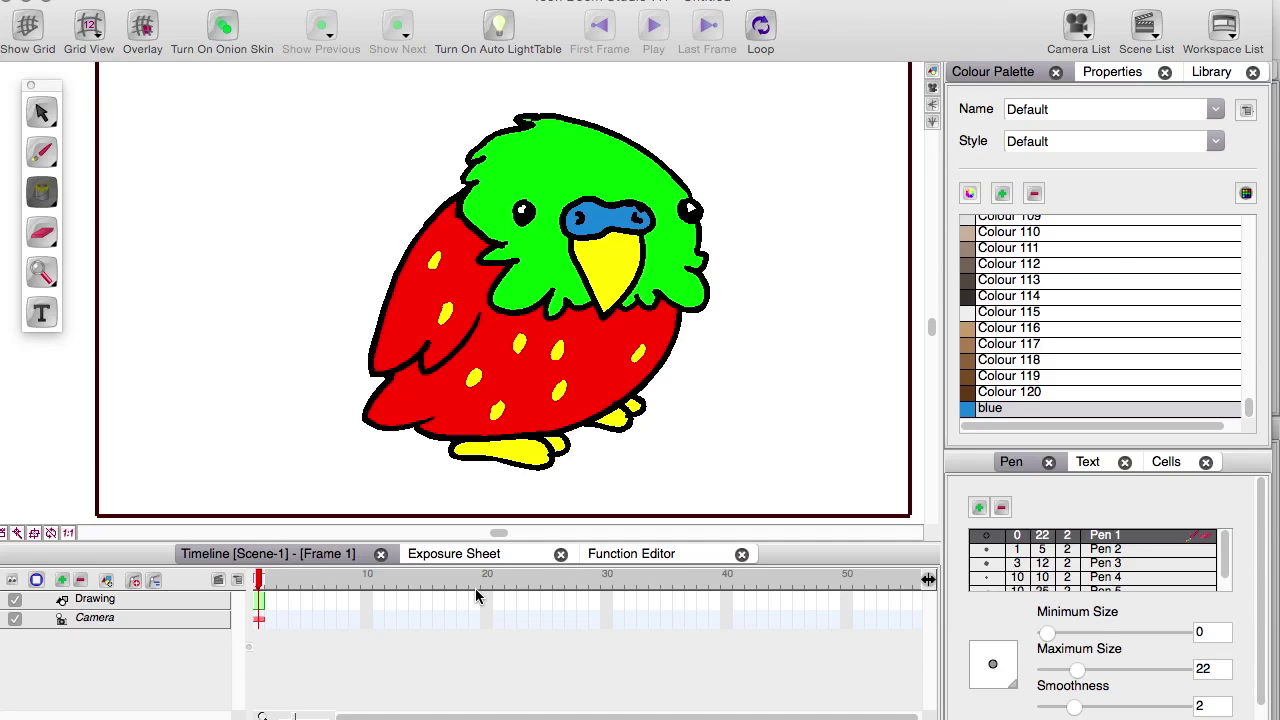
key("period")
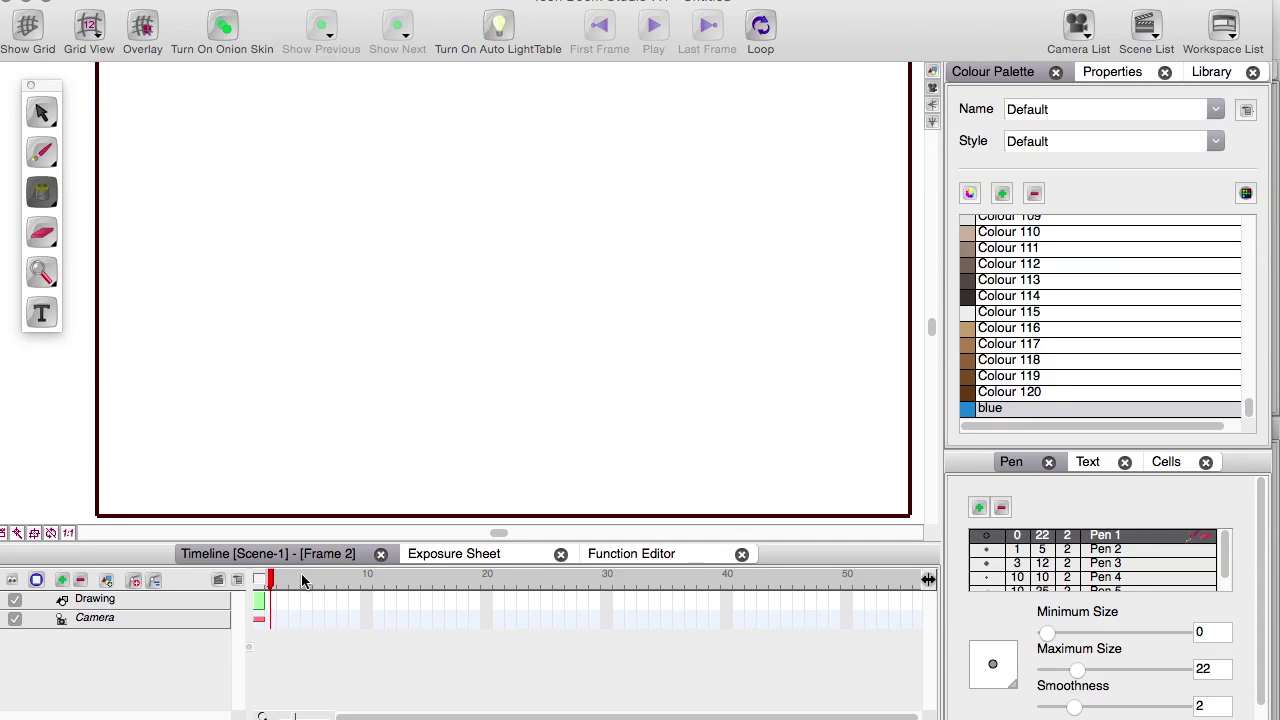
left_click(224, 28)
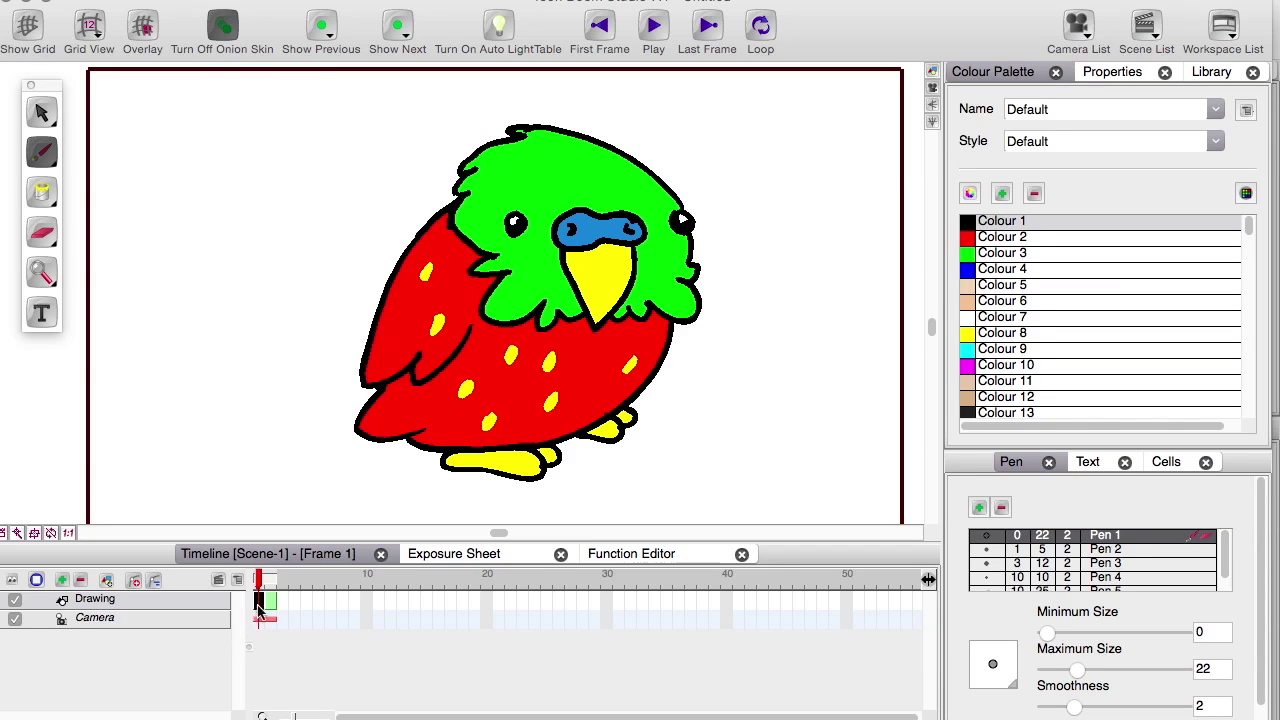
Copy the whole parrot from frame 1, paste it into frame 2, and clear the selection.
left_click(258, 607)
left_click(41, 112)
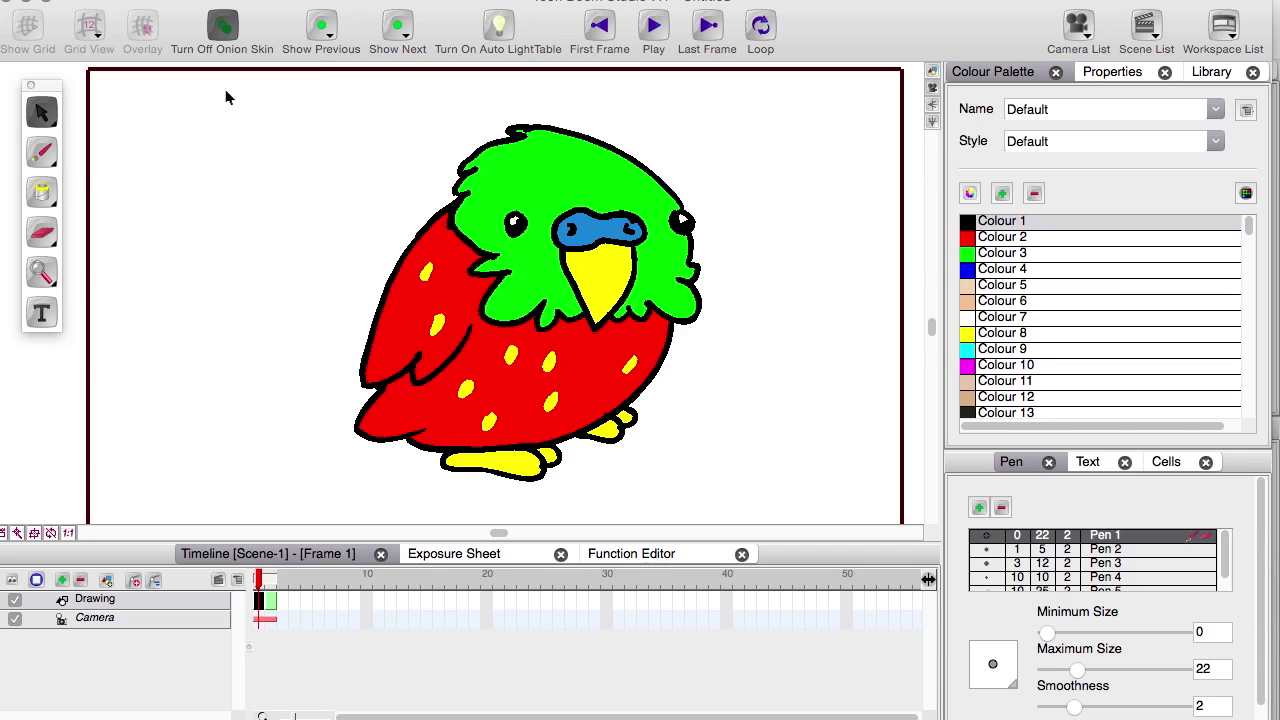
mouse_move(223, 89)
left_mouse_down()
mouse_move(784, 532)
mouse_move(757, 485)
mouse_move(780, 501)
left_mouse_up()
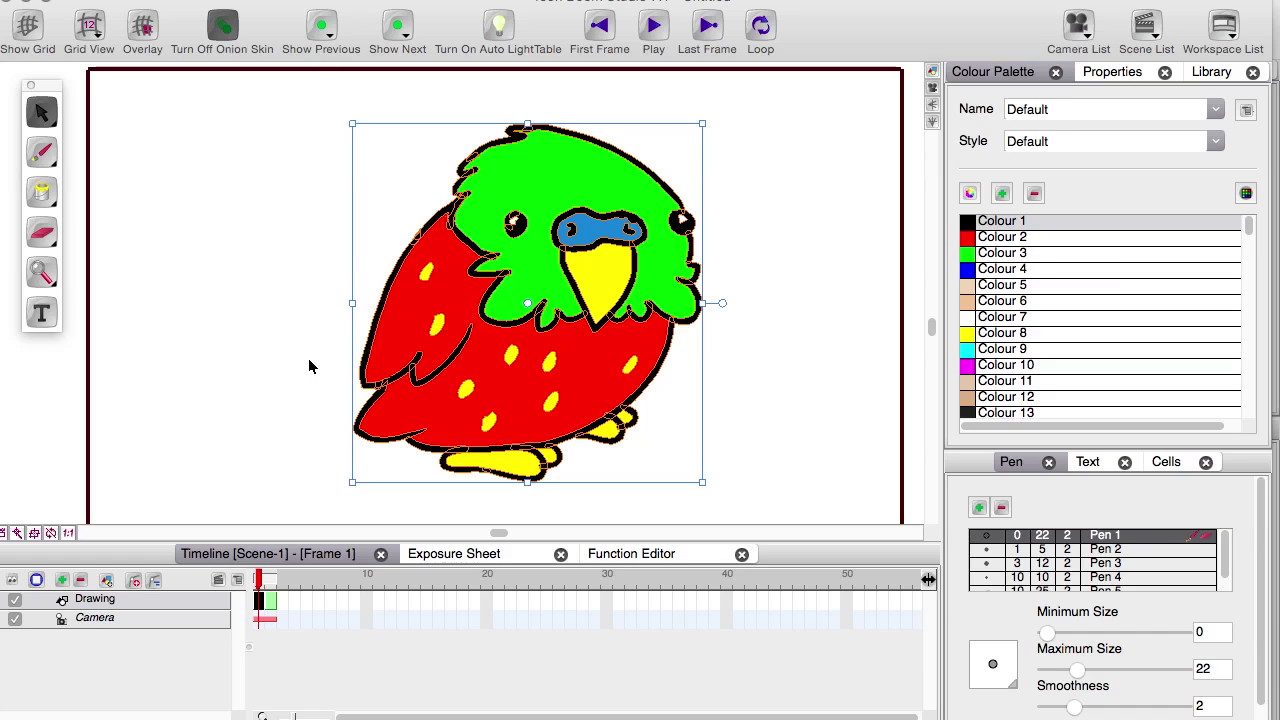
left_click(270, 600)
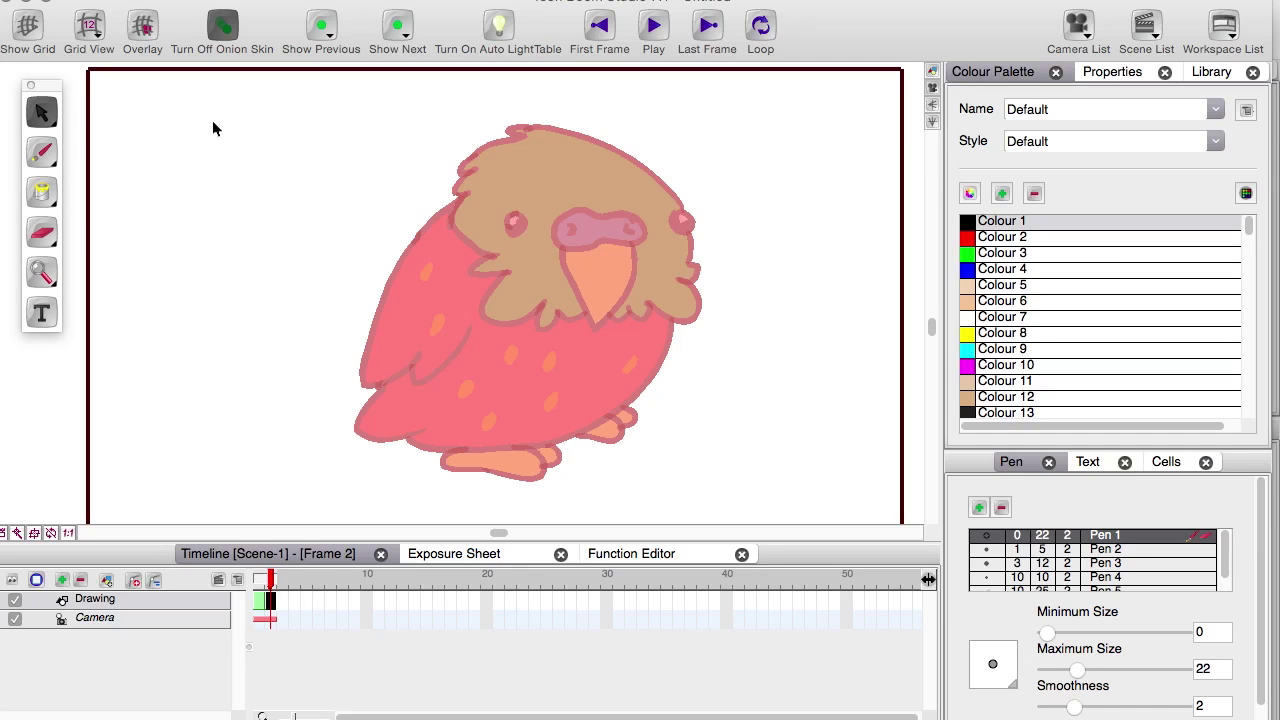
left_click_drag(212, 128, 452, 280)
key("super+v")
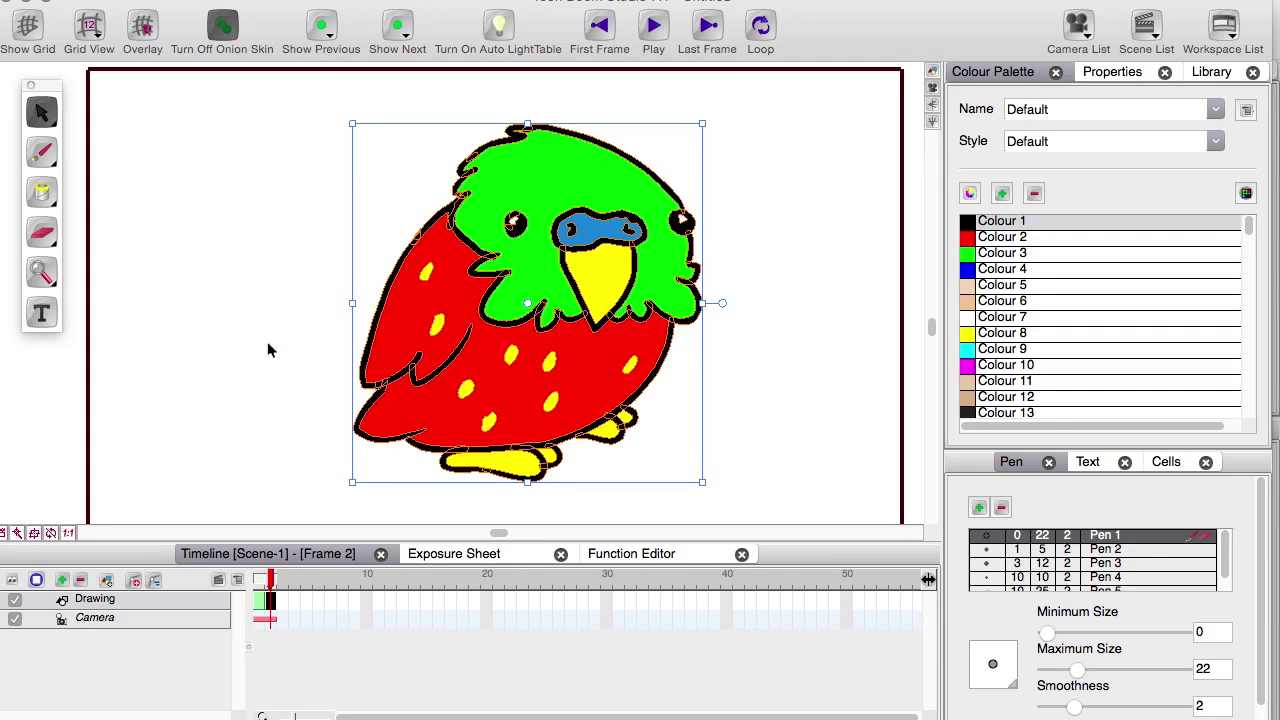
left_click(265, 380)
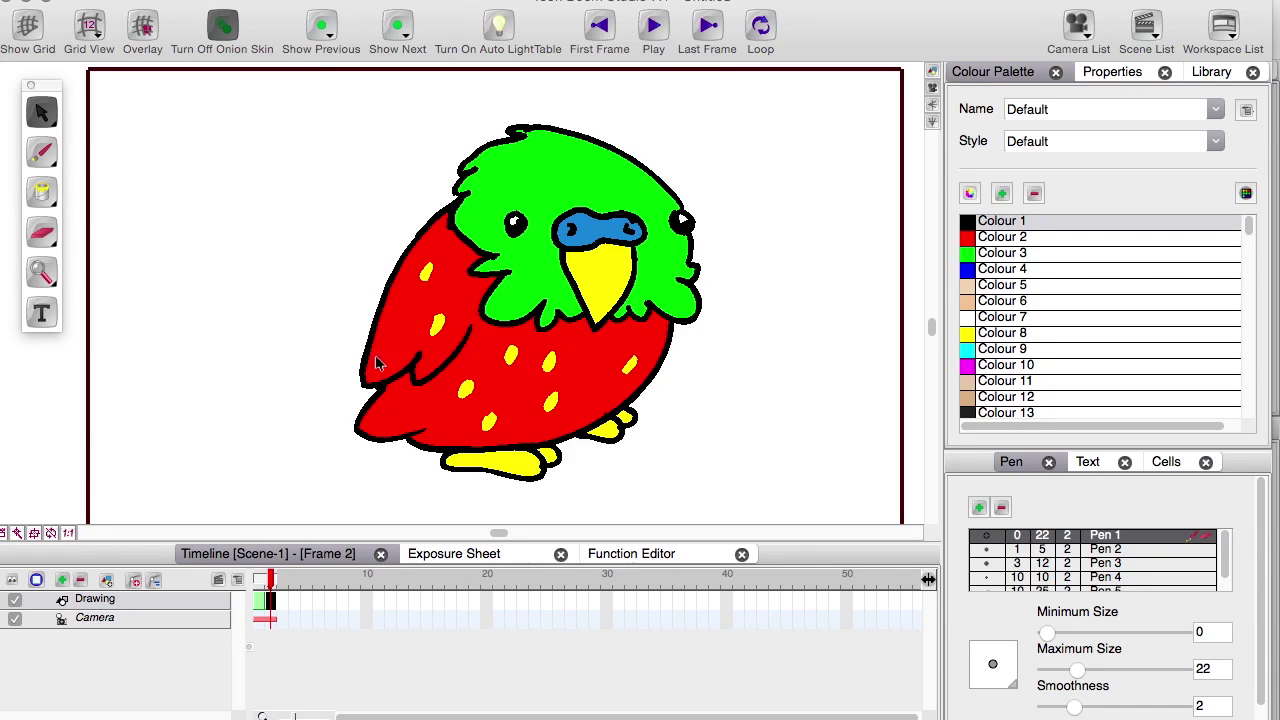
Move the entire frame 2 parrot straight up above its onion-skin image and deselect it.
mouse_move(341, 130)
left_mouse_down()
mouse_move(686, 423)
mouse_move(752, 512)
left_mouse_up()
left_click_drag(452, 430, 450, 375)
left_click(288, 319)
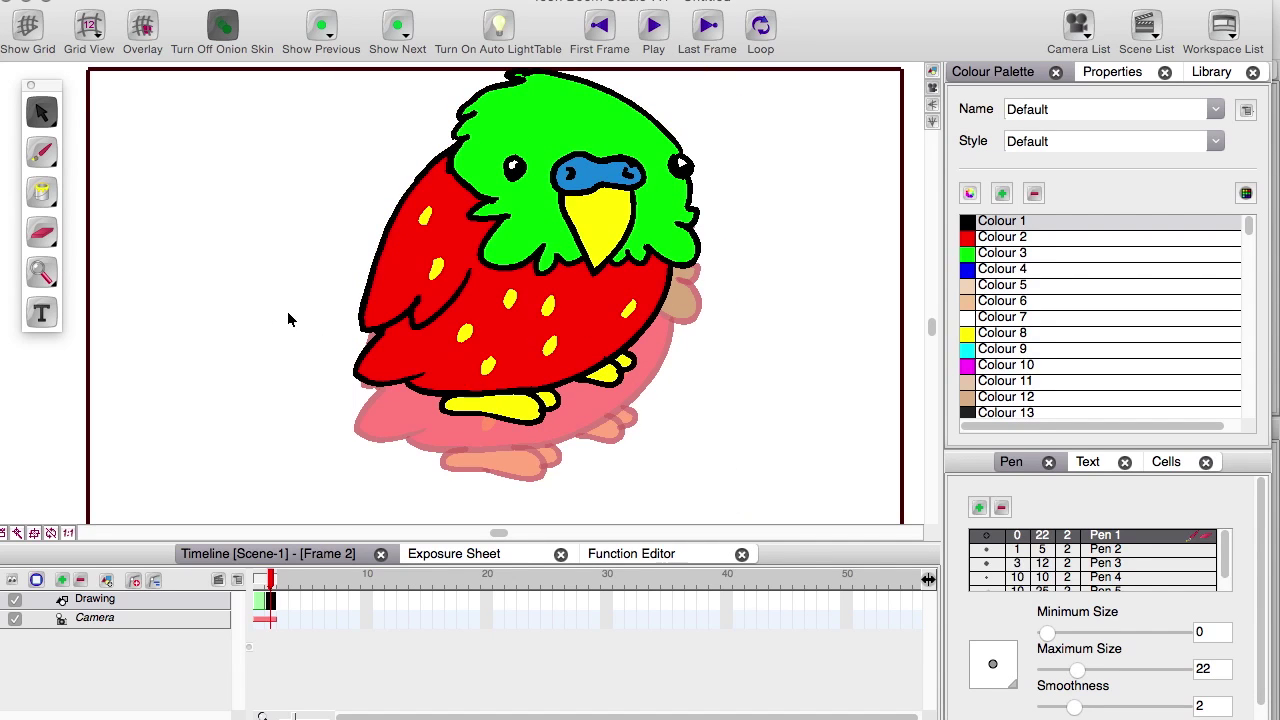
Delete the parrot's body, tail, feet and belly seed marks in frame 2, keeping the head and wing.
left_click_drag(308, 354, 530, 456)
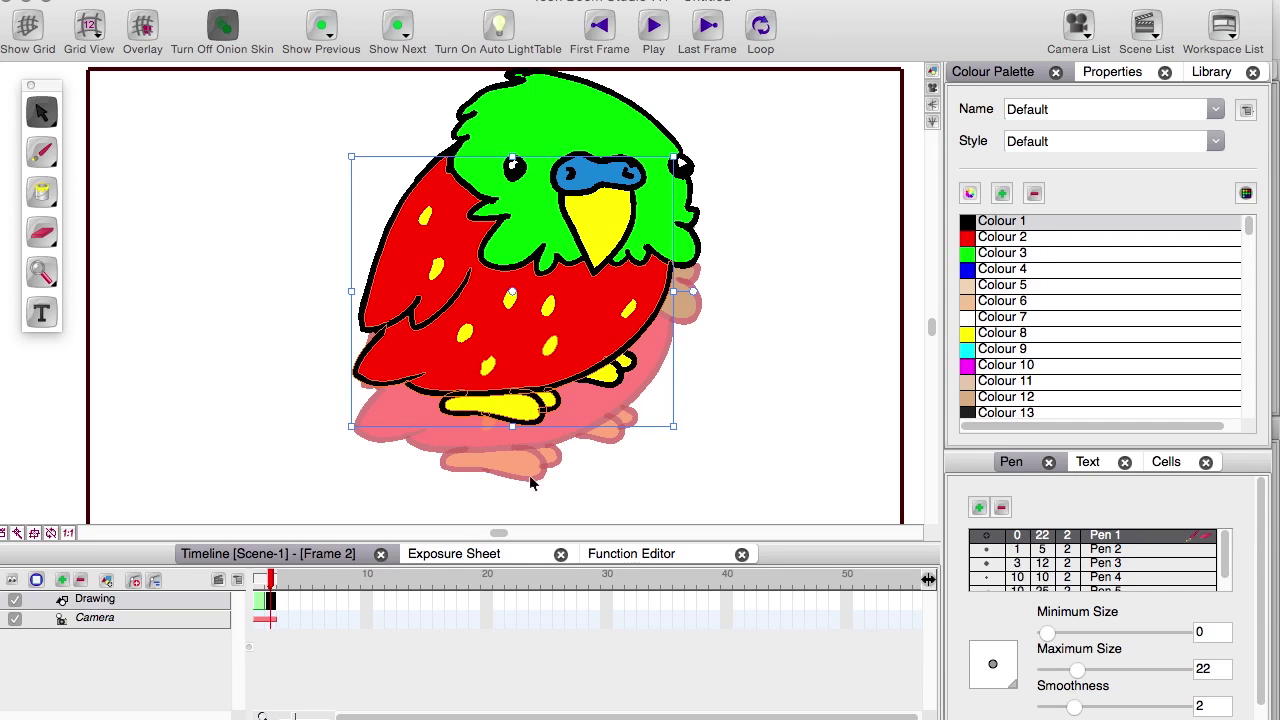
key("Delete")
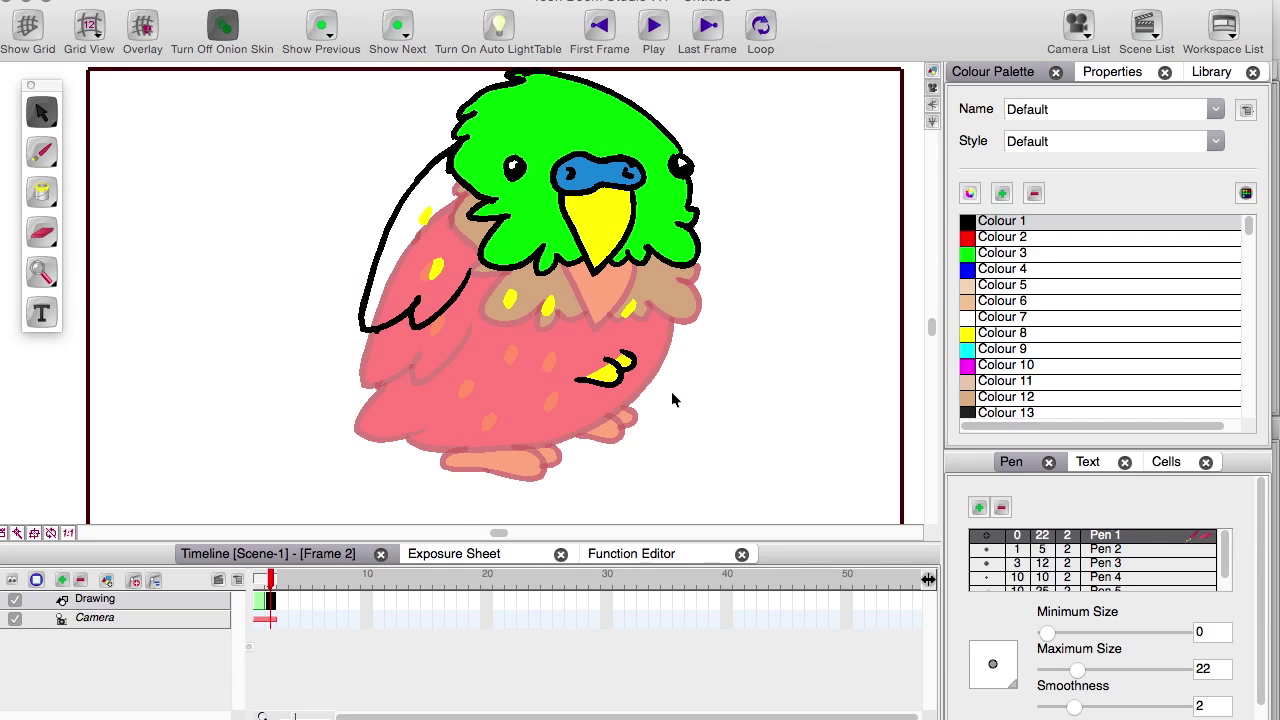
left_click_drag(684, 404, 498, 290)
key("Delete")
Select the wing with its seed marks, set its pivot at the shoulder, and rotate the wing outward.
mouse_move(298, 174)
left_mouse_down()
mouse_move(476, 404)
mouse_move(460, 392)
left_mouse_up()
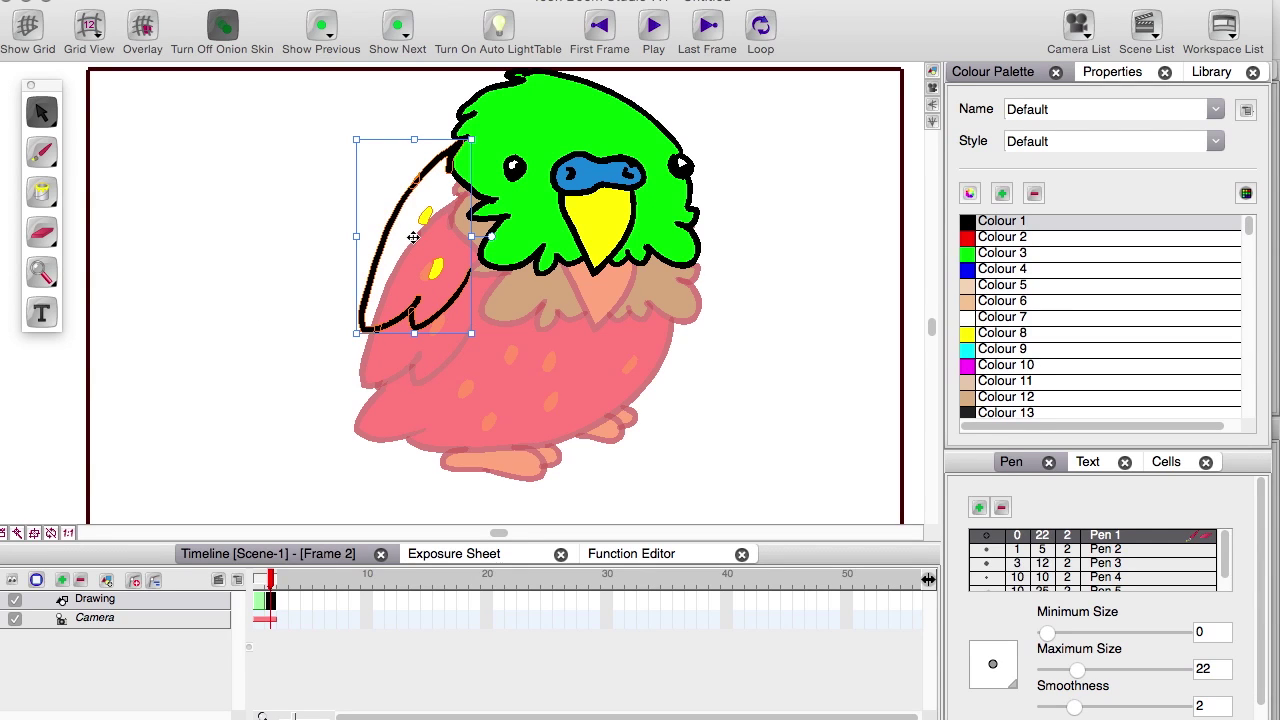
left_click_drag(413, 238, 460, 144)
mouse_move(346, 341)
left_mouse_down()
mouse_move(284, 276)
mouse_move(275, 295)
left_mouse_up()
Select the parrot's head in frame 2, undo a stray change, and move the head slightly down and right.
mouse_move(739, 300)
left_mouse_down()
mouse_move(700, 243)
mouse_move(497, 76)
left_mouse_up()
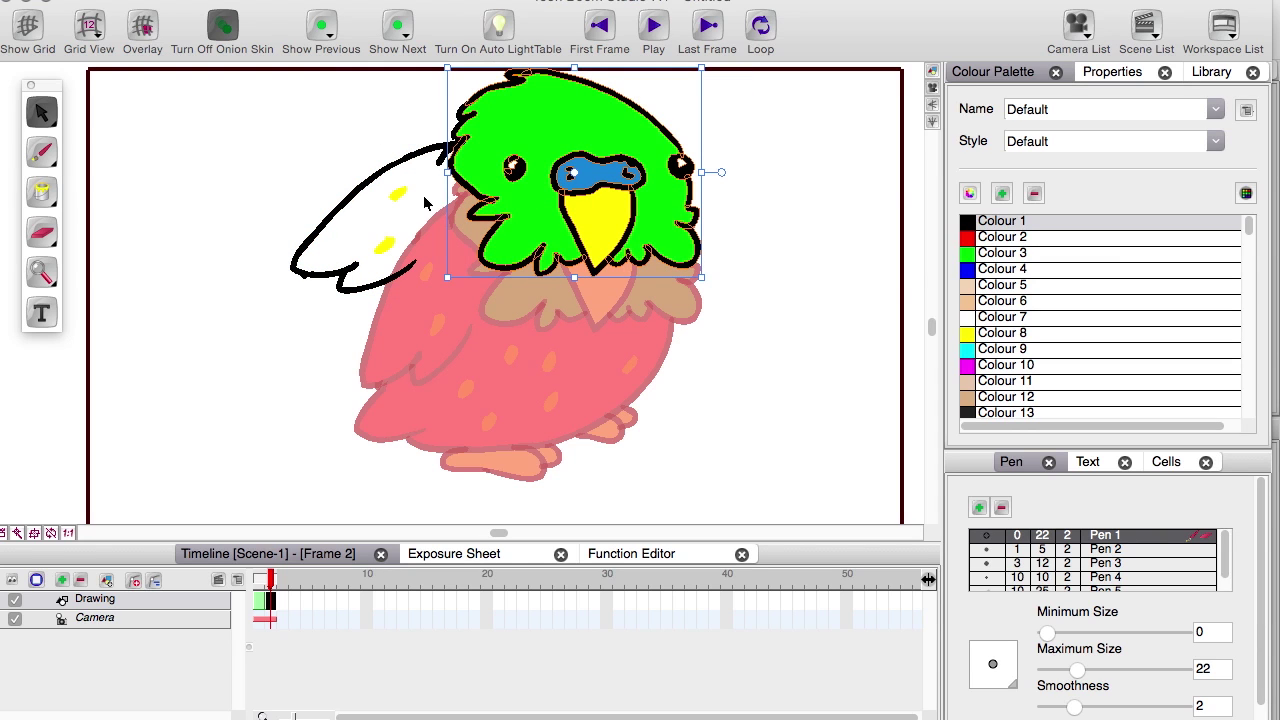
left_click_drag(403, 198, 472, 229)
key("super+z")
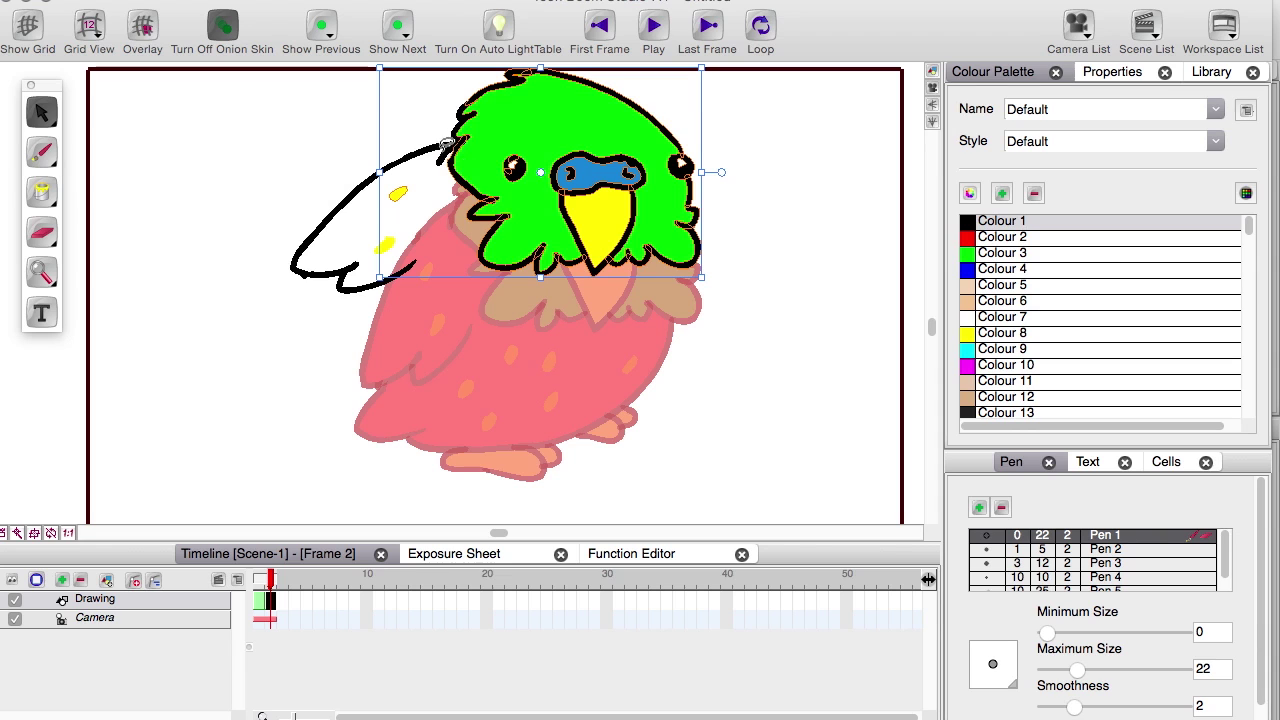
left_click_drag(428, 91, 490, 135)
left_click_drag(625, 229, 631, 246)
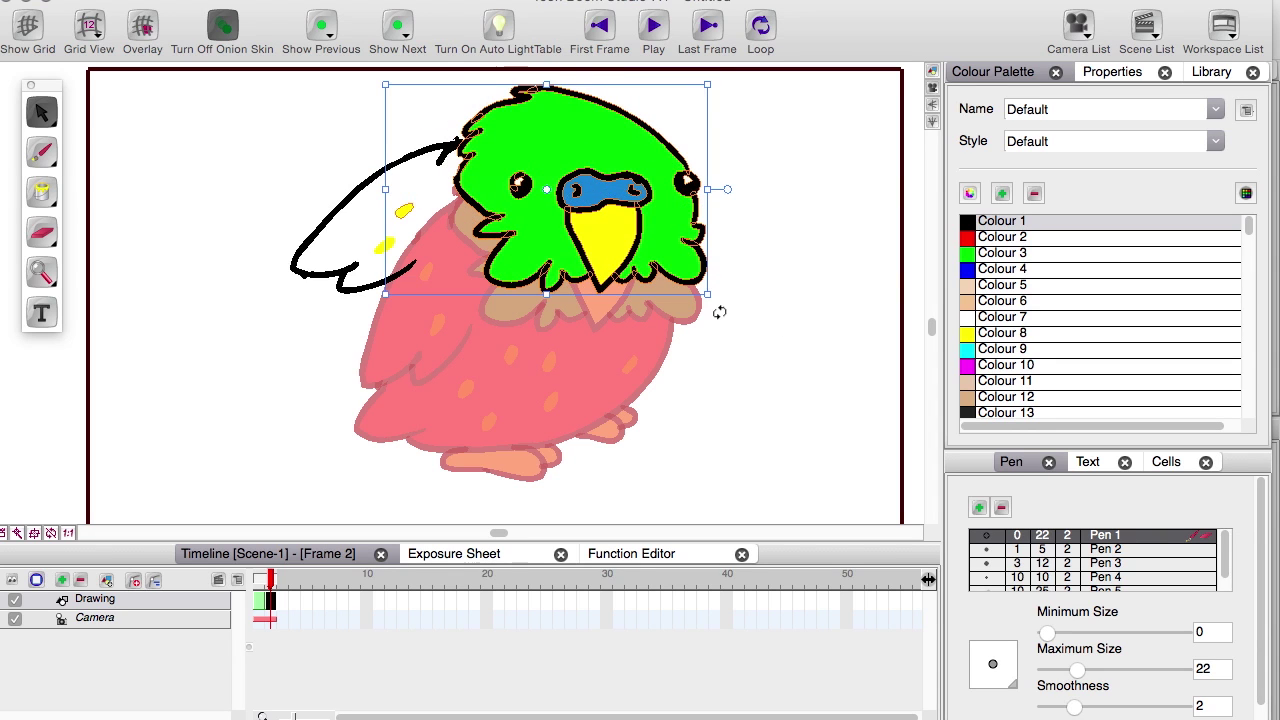
Rotate the frame 2 parrot's head clockwise and nudge it slightly left.
left_click_drag(713, 306, 671, 341)
left_click_drag(573, 264, 566, 264)
Delete the raised wing's upper seed mark and the stray line pieces where the wing meets the head.
left_click(394, 190)
left_click(396, 172)
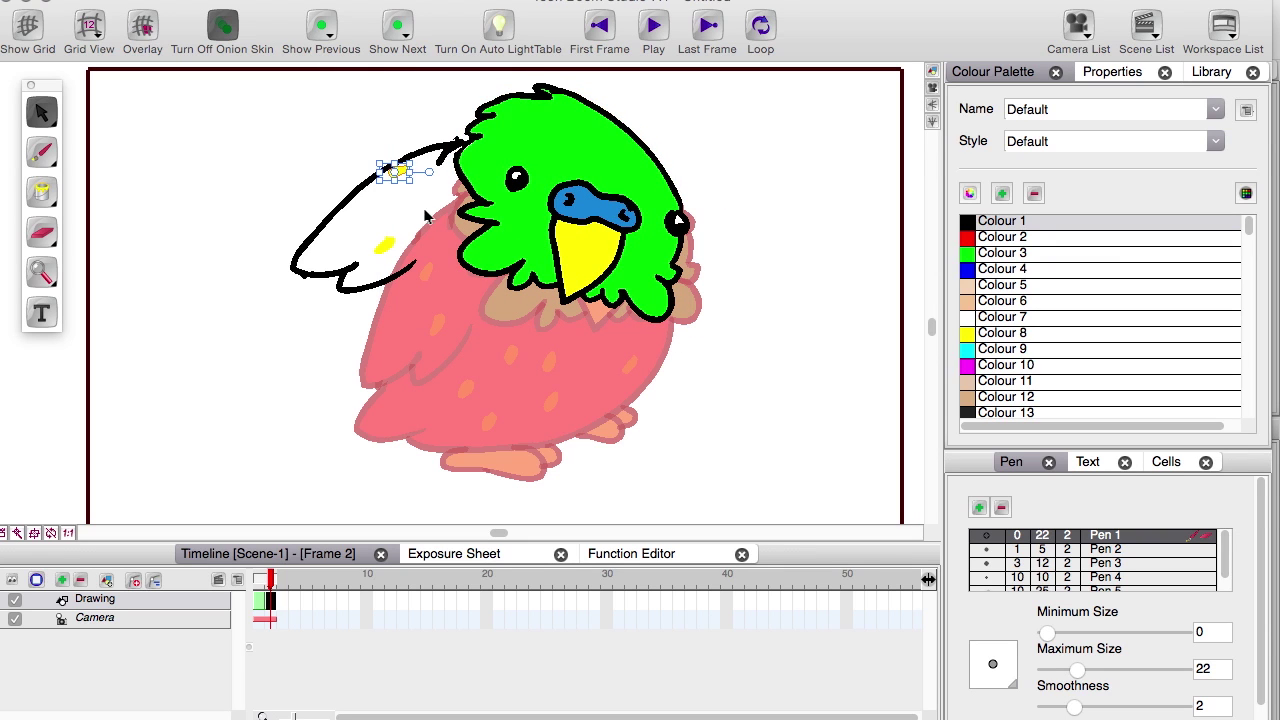
left_click(452, 160)
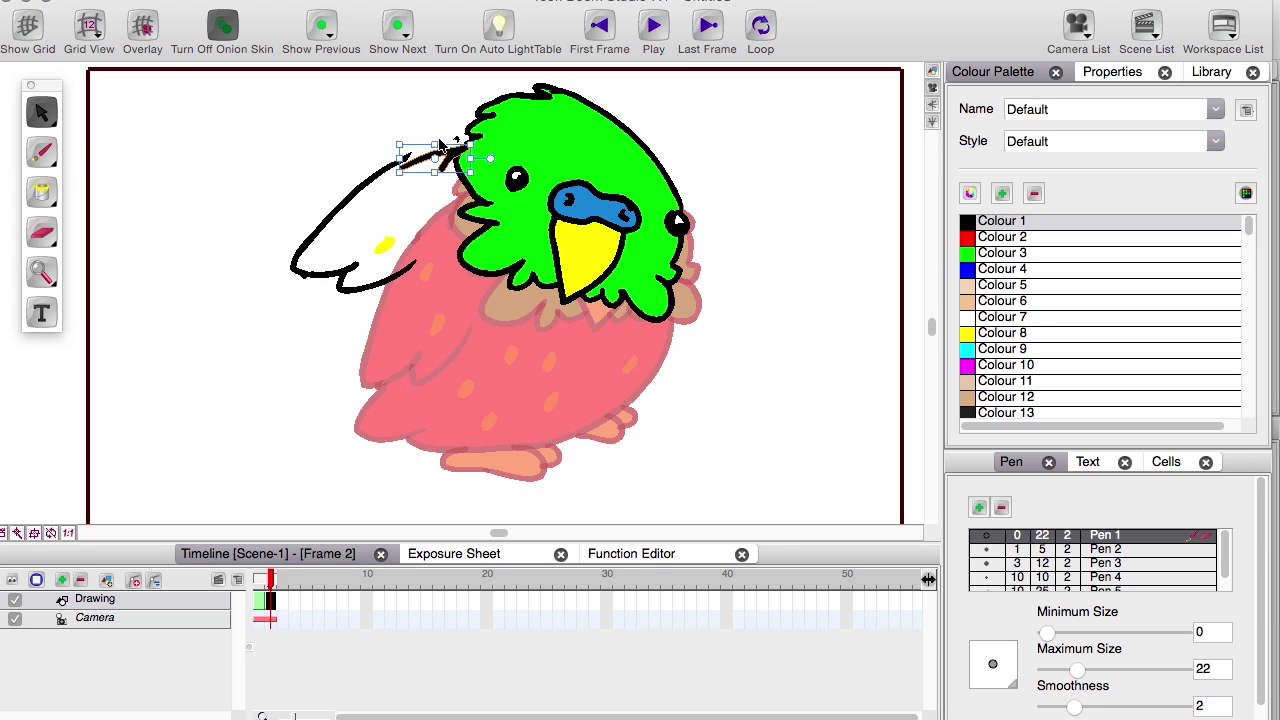
key("Delete")
scroll(400, 145, "up", 3)
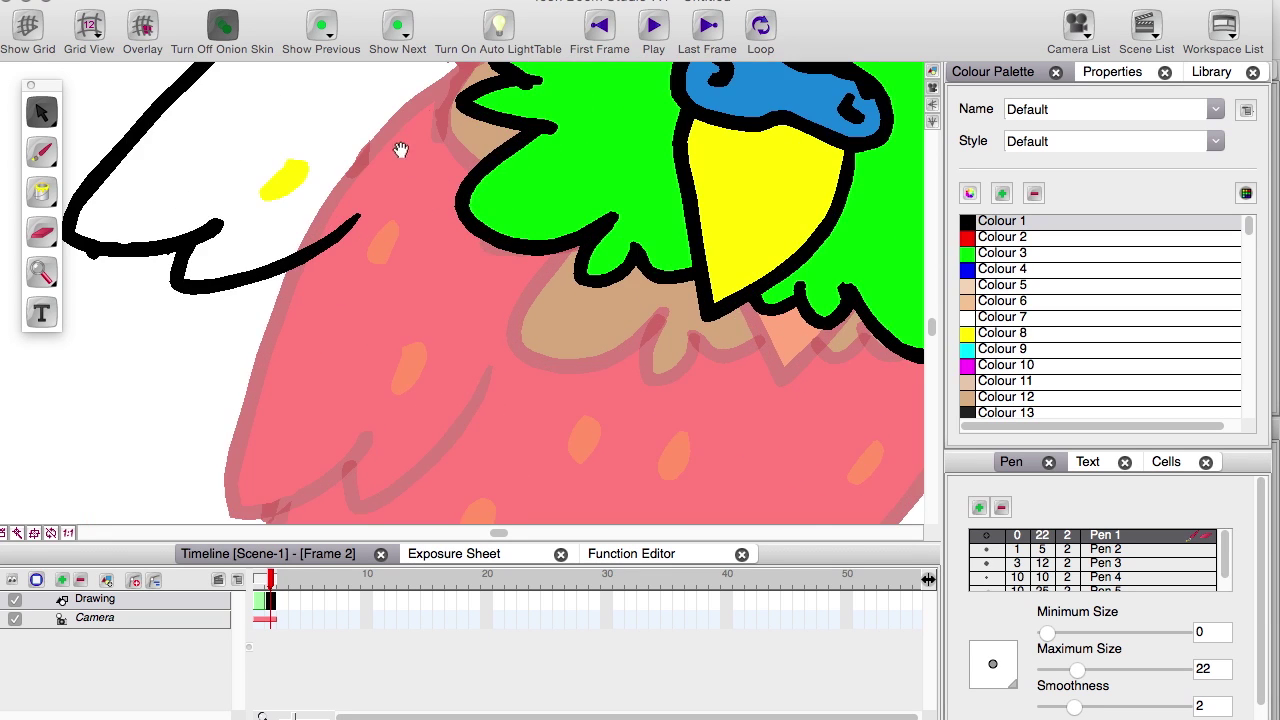
left_click_drag(518, 132, 530, 223)
key("Delete")
key("Delete")
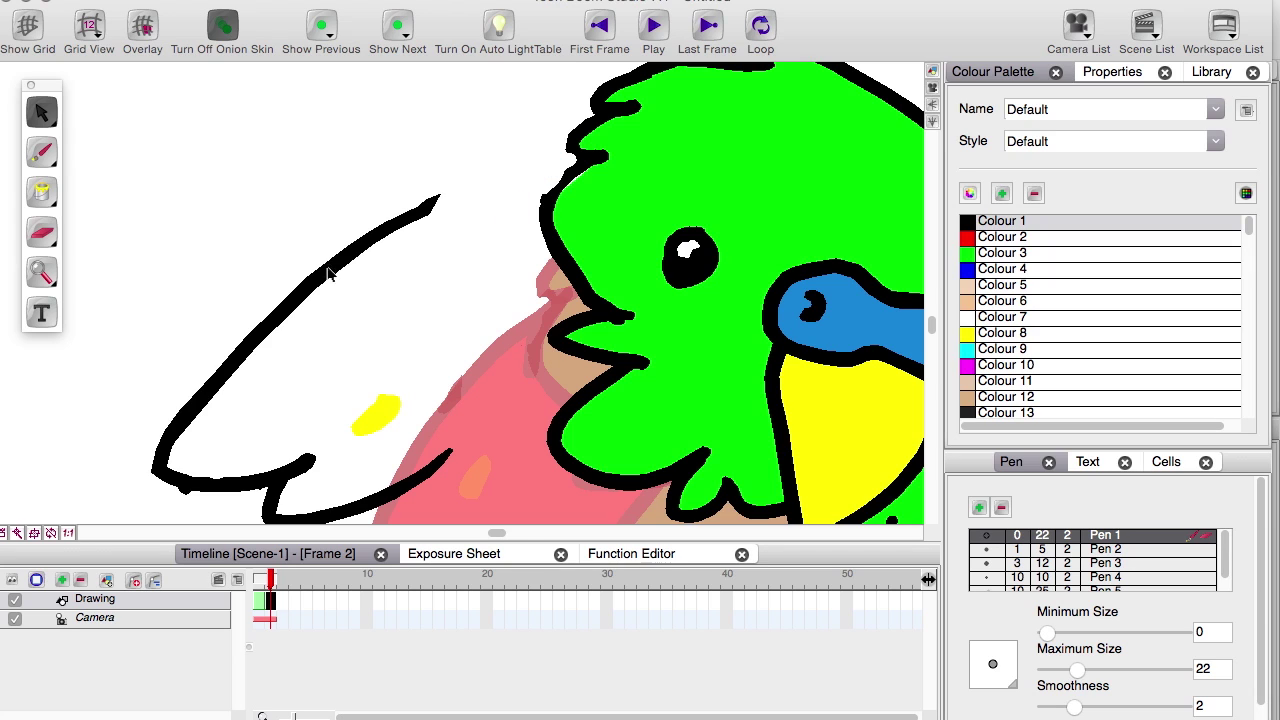
Join the raised wing's top edge to the head with the brush and draw a second wing behind the head's opposite side.
left_click(45, 155)
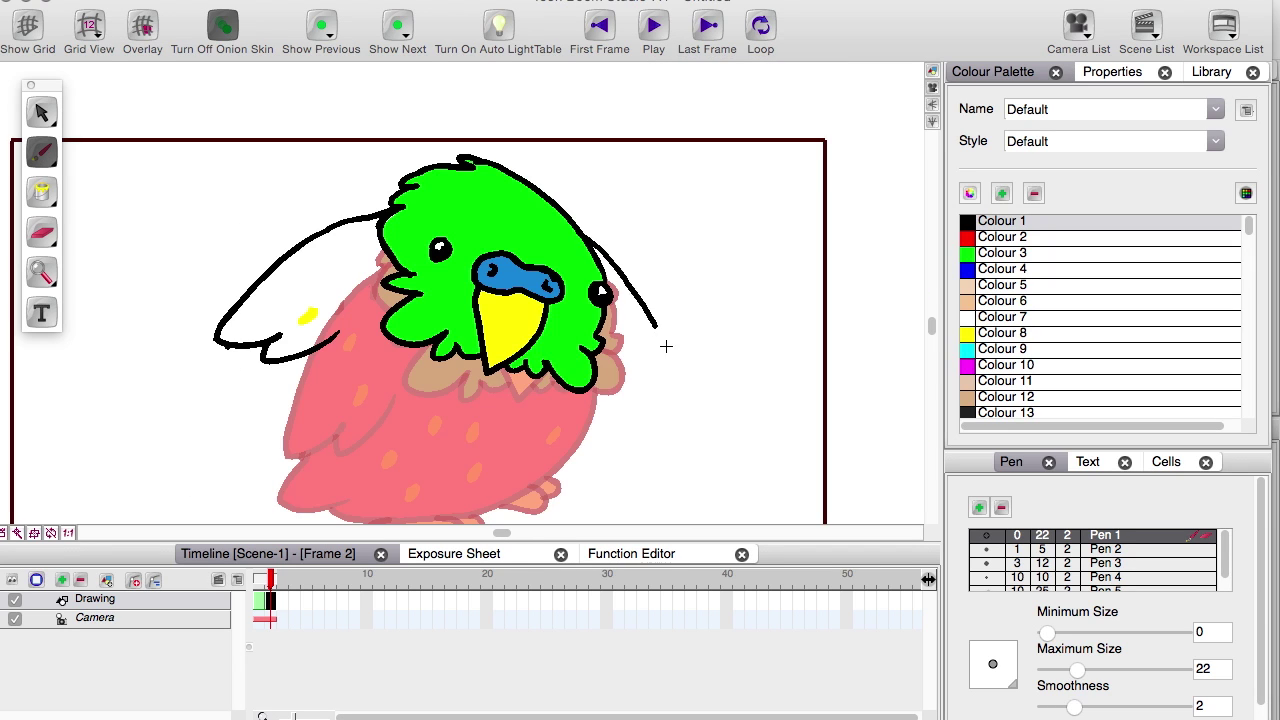
left_click_drag(666, 346, 620, 362)
left_click_drag(343, 460, 365, 452)
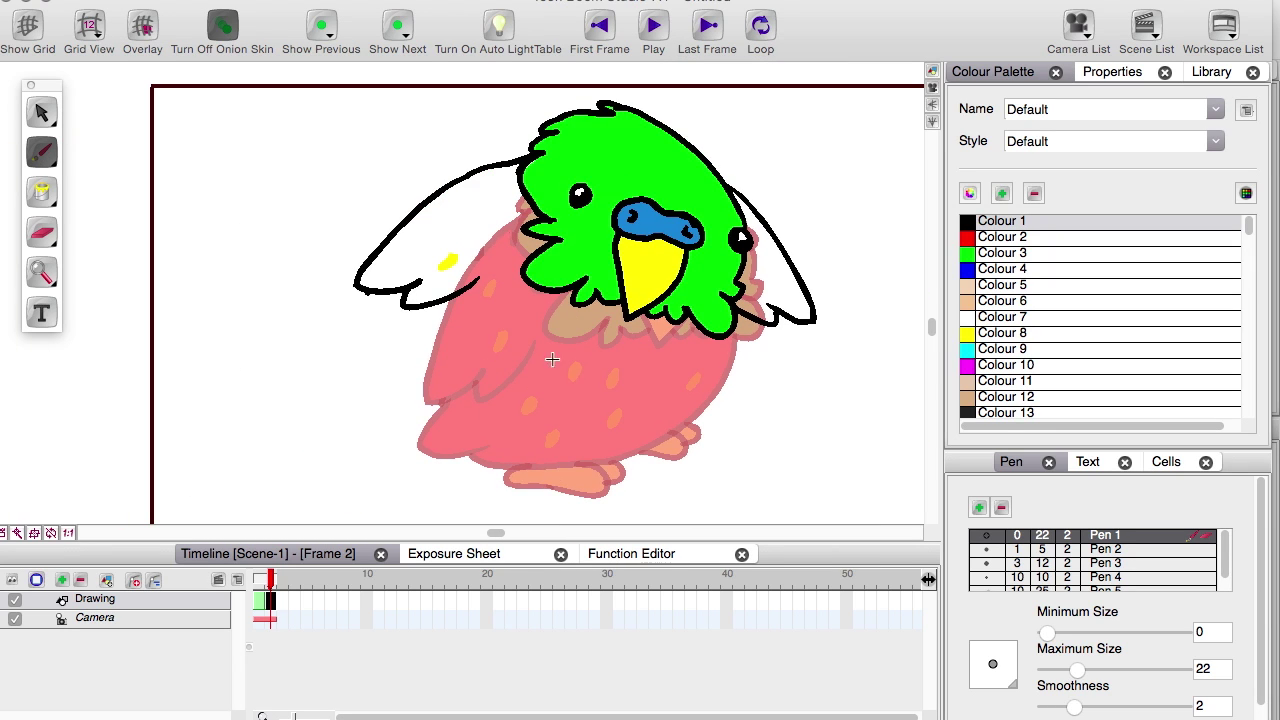
Draw the body's side below the raised wing and a curved belly line from under the head, tidying stray strokes.
mouse_move(529, 426)
left_mouse_down()
mouse_move(591, 408)
mouse_move(700, 331)
left_mouse_up()
left_click_drag(458, 296, 451, 402)
left_click_drag(533, 440, 706, 334)
key("alt+s")
left_click(571, 416)
key("Delete")
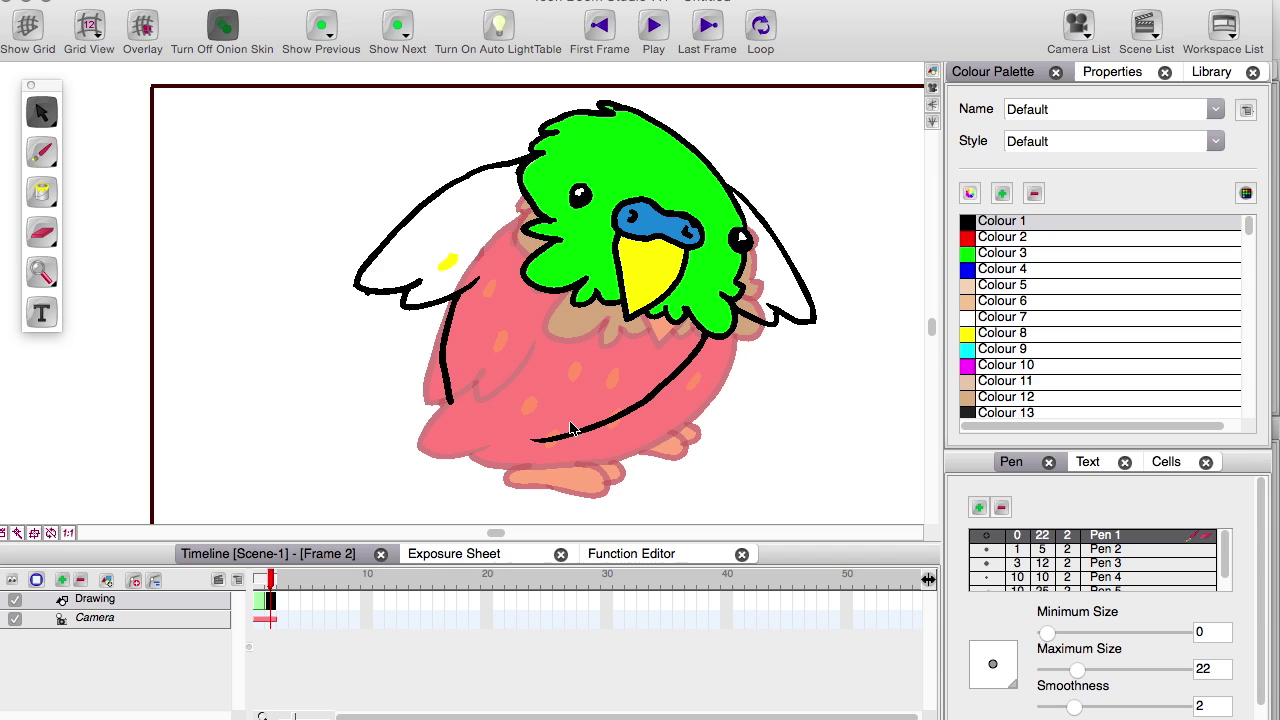
Undo the misdrawn strokes, complete the belly's lower edge and draw a rounded tail joining the body's side.
key("alt+b")
mouse_move(515, 424)
left_mouse_down()
mouse_move(463, 447)
mouse_move(481, 352)
mouse_move(614, 376)
left_mouse_up()
key("super+z")
key("super+z")
key("2")
key("super+z")
left_click_drag(450, 366, 600, 380)
left_click_drag(406, 332, 400, 280)
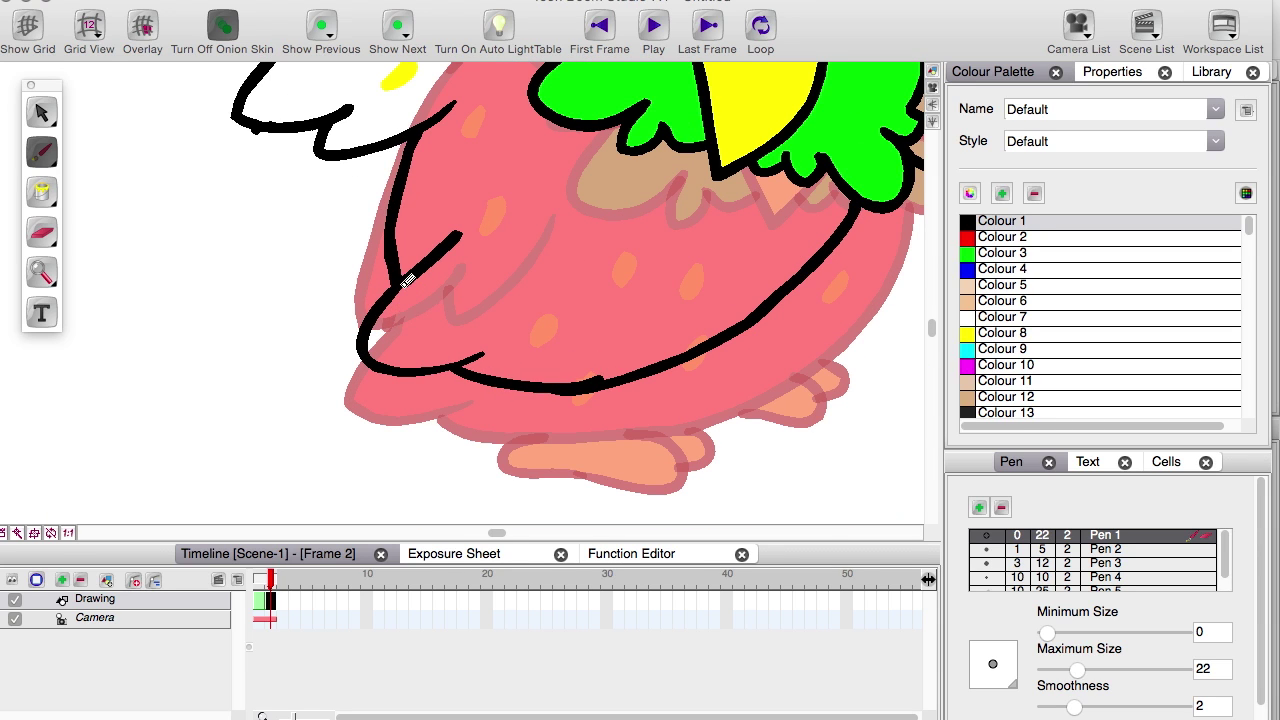
Draw two small feet with toes hanging beneath the belly in frame 2.
scroll(537, 347, "down", 2)
mouse_move(510, 343)
left_mouse_down()
mouse_move(537, 347)
mouse_move(483, 308)
left_mouse_up()
left_click_drag(614, 304, 612, 354)
left_click_drag(678, 264, 730, 232)
key("1")
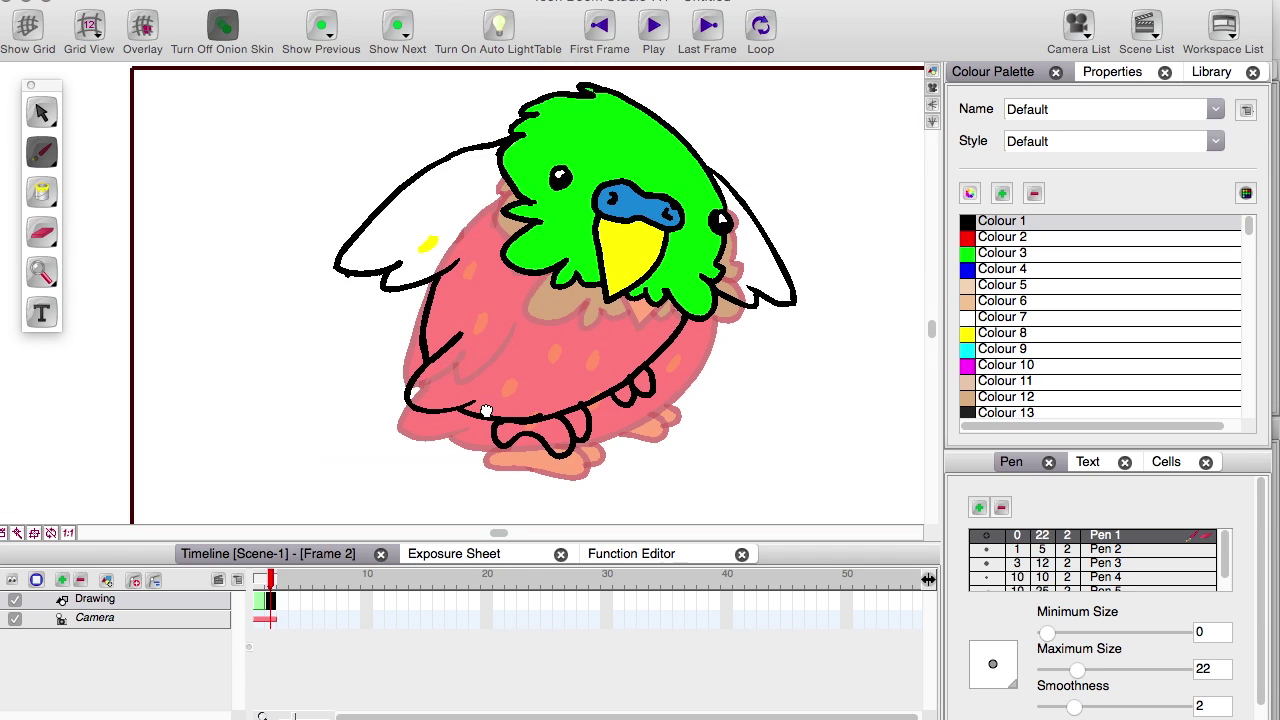
Fill both wings, the body and the tail in frame 2 with red Colour 2.
key("alt+i")
left_click(1008, 237)
left_click(545, 386)
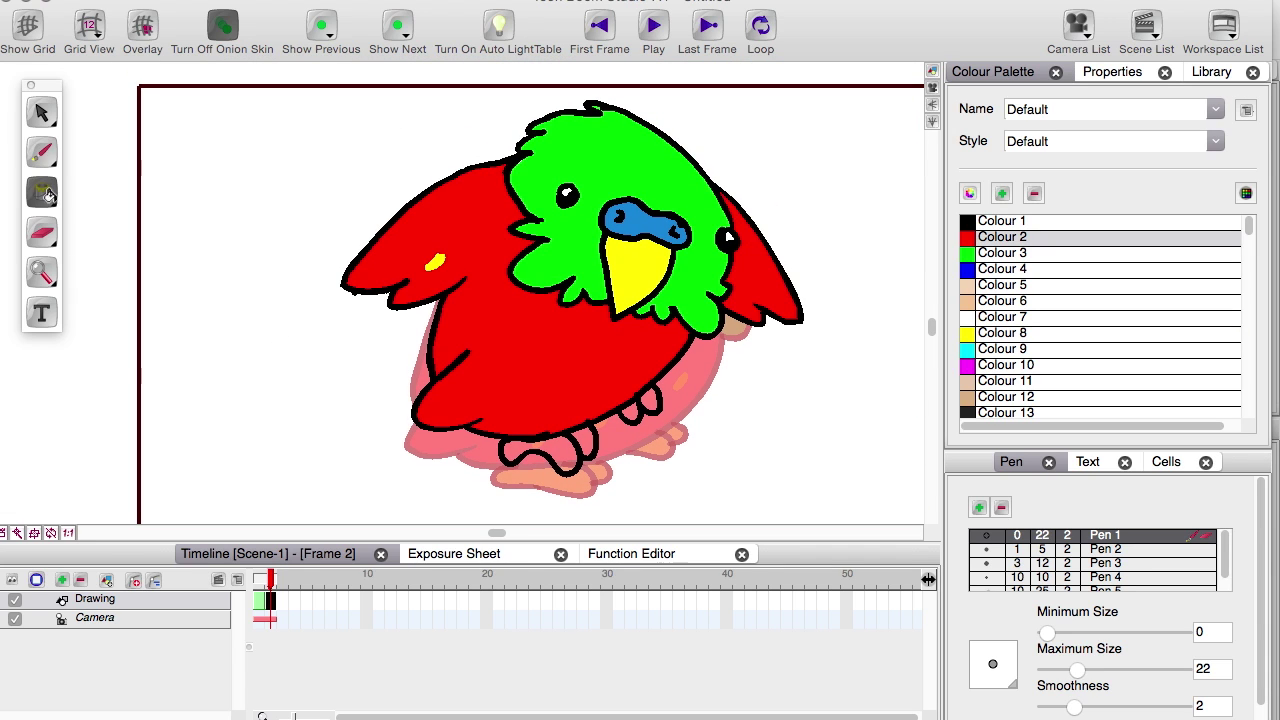
Brush yellow Colour 8 seed marks on the lower belly in frame 2, flipping to frame 1 to match their placement.
key("alt+b")
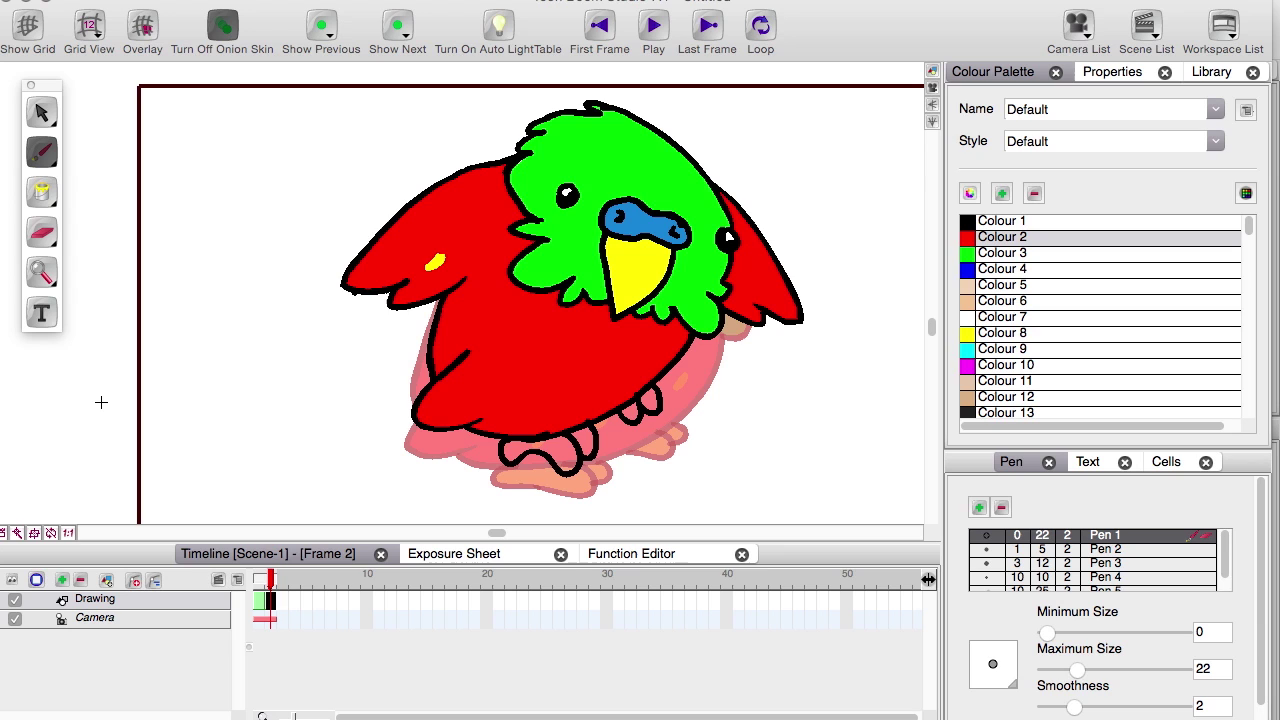
key(".")
key(".")
key("period")
key("comma")
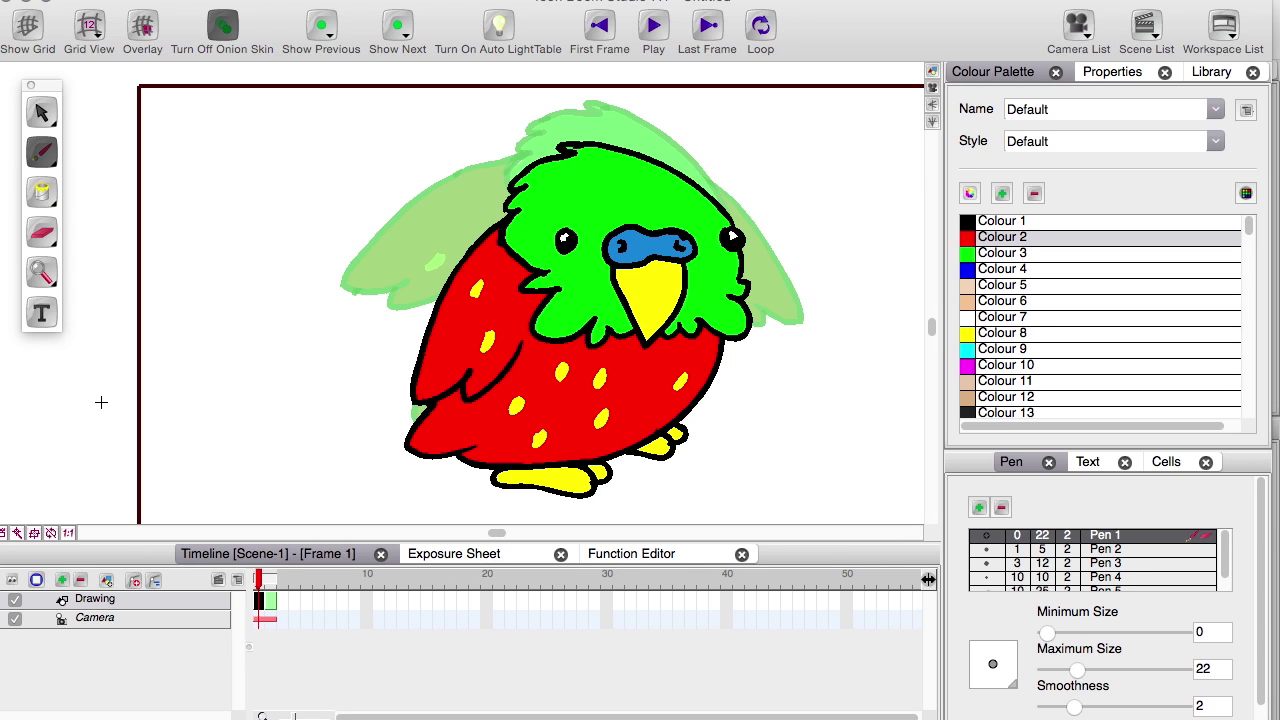
left_click(974, 337)
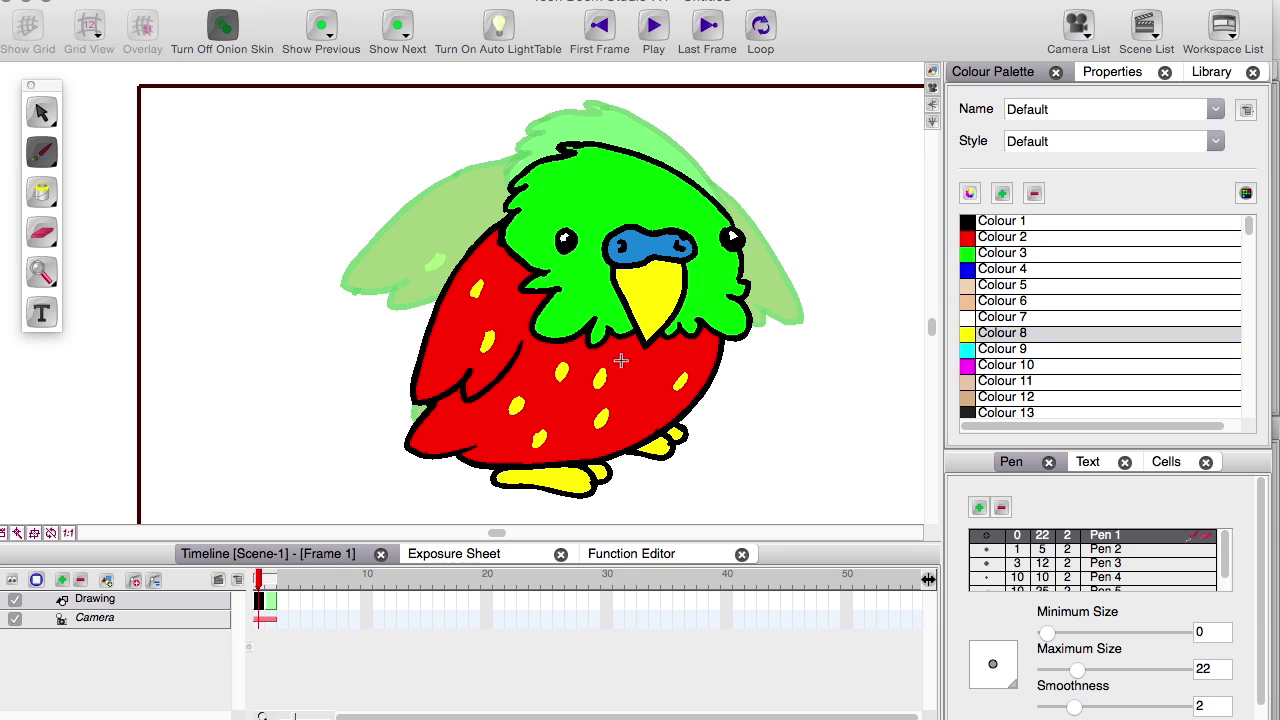
key("period")
key("comma")
key("period")
key("comma")
key("period")
key("comma")
key("period")
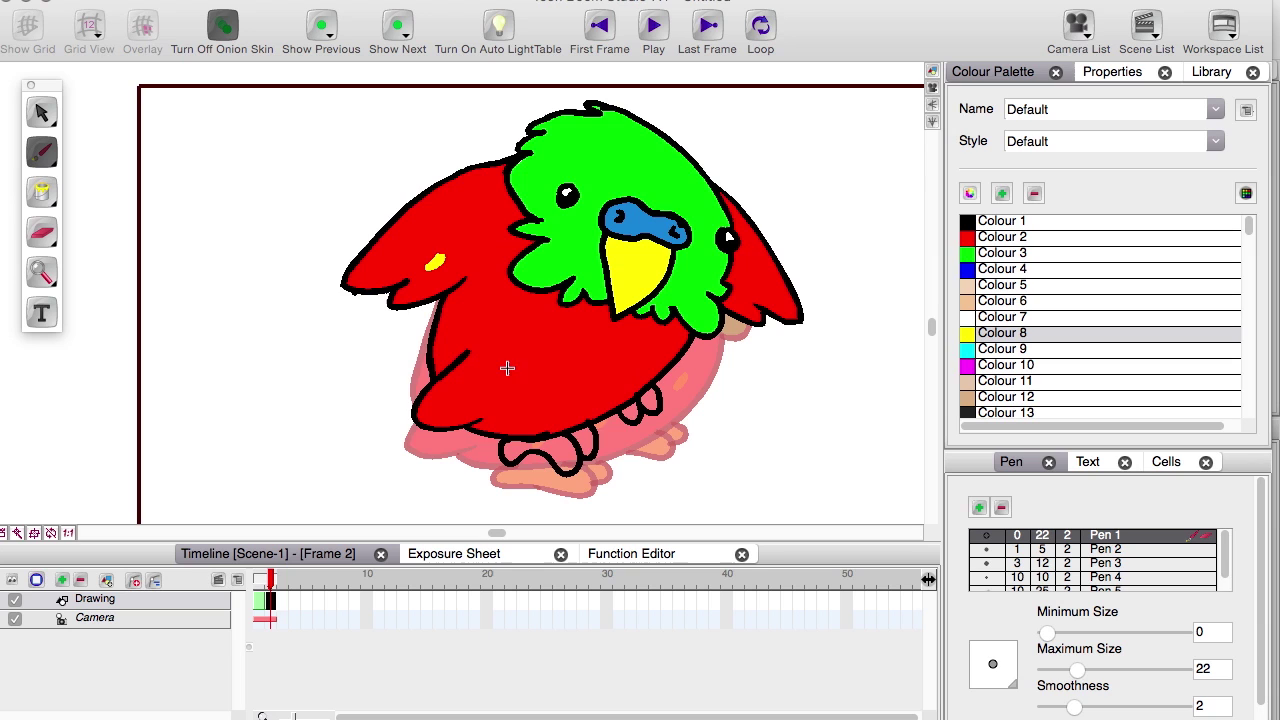
key("comma")
key("period")
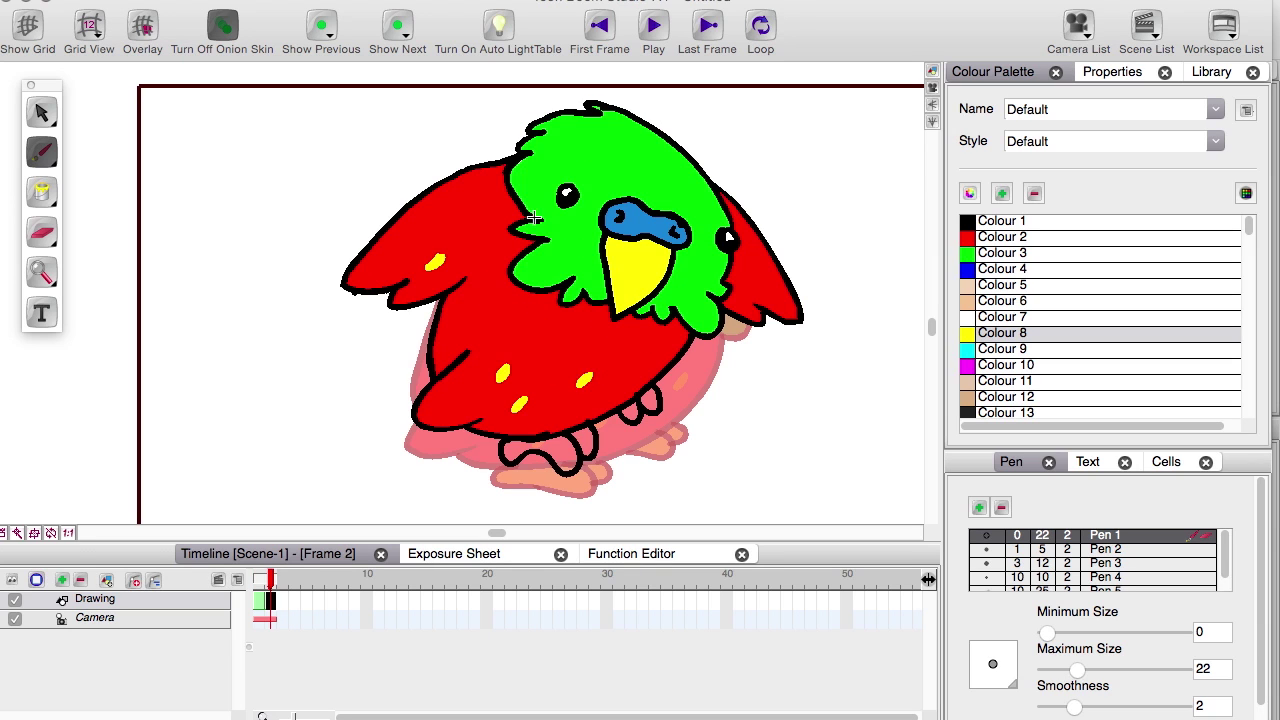
Add the remaining yellow seed marks to the upper belly, body edge and raised wing, comparing with frame 1.
key("comma")
key("period")
key("comma")
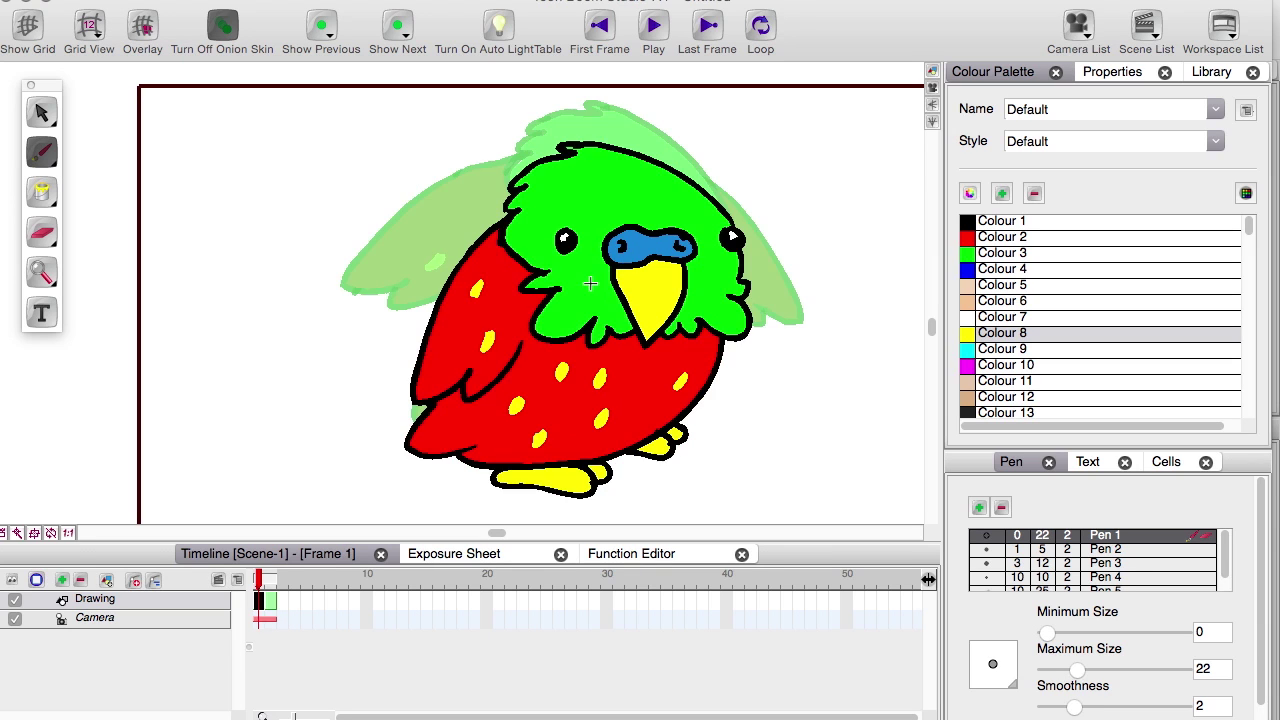
key("period")
key("comma")
key("period")
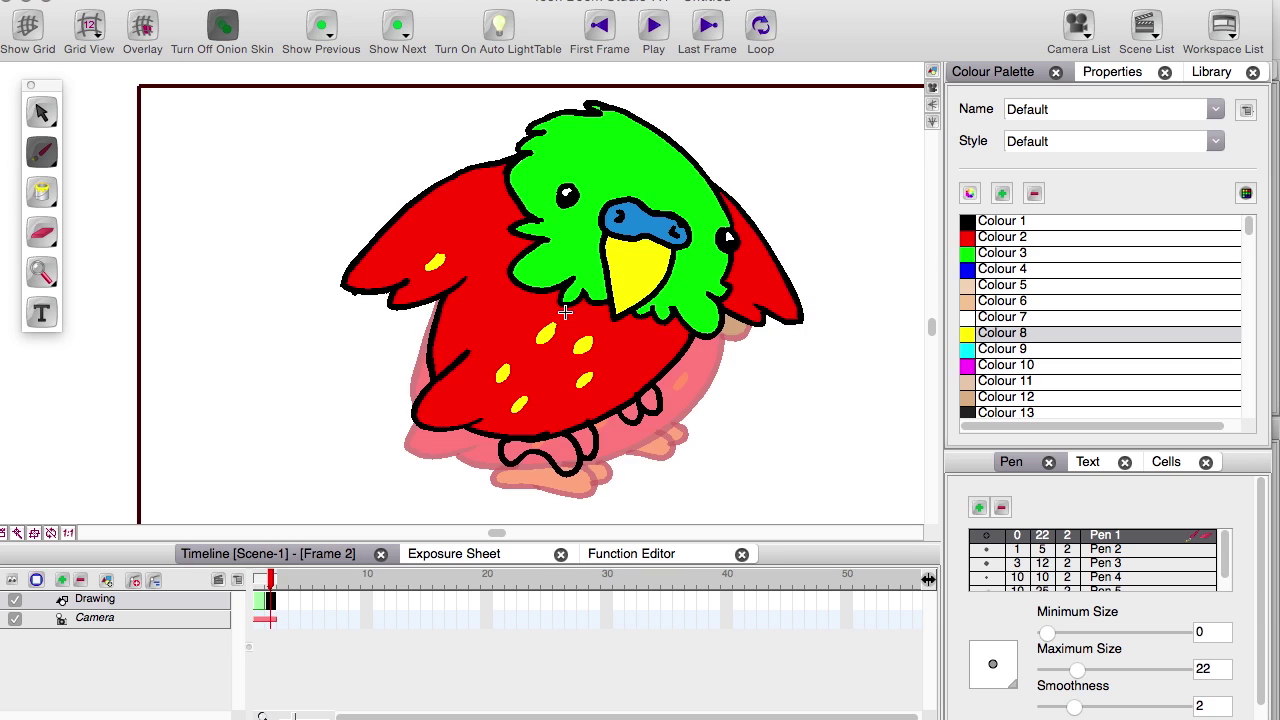
key("comma")
key("period")
key("comma")
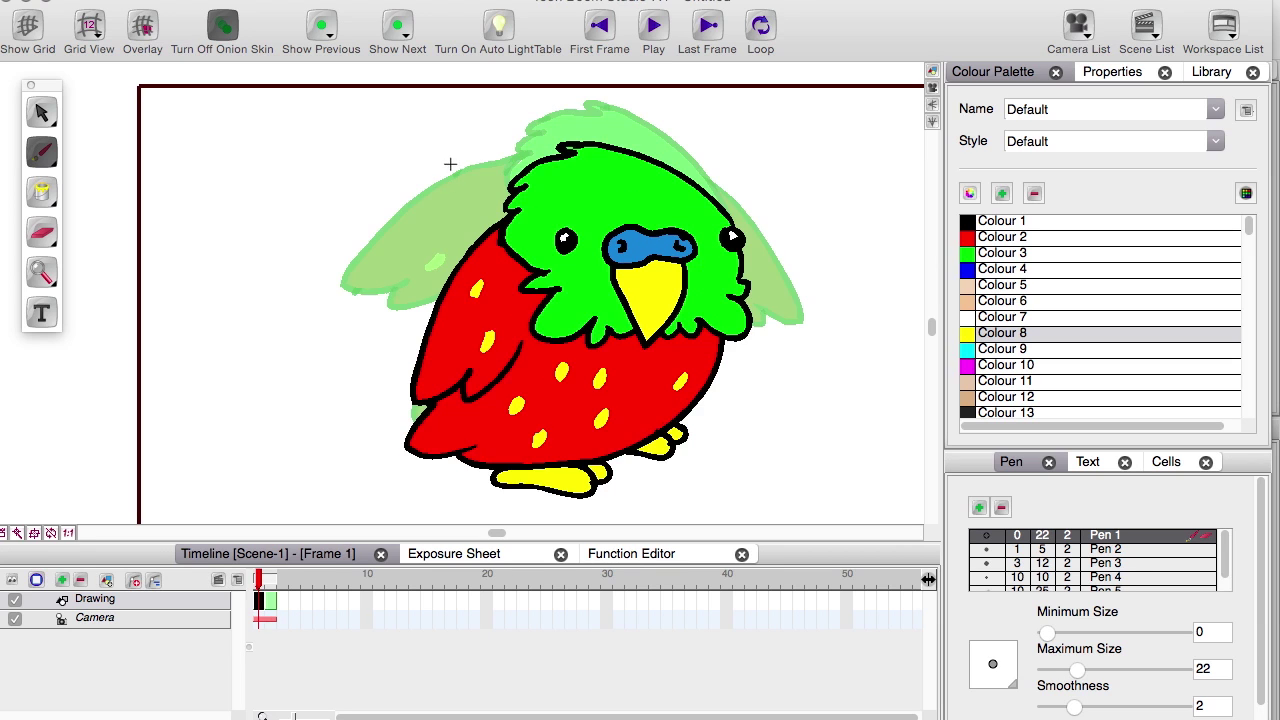
key("period")
key("comma")
key("period")
Fill the frame 2 parrot's feet with yellow Colour 8.
left_click(41, 191)
left_click(575, 435)
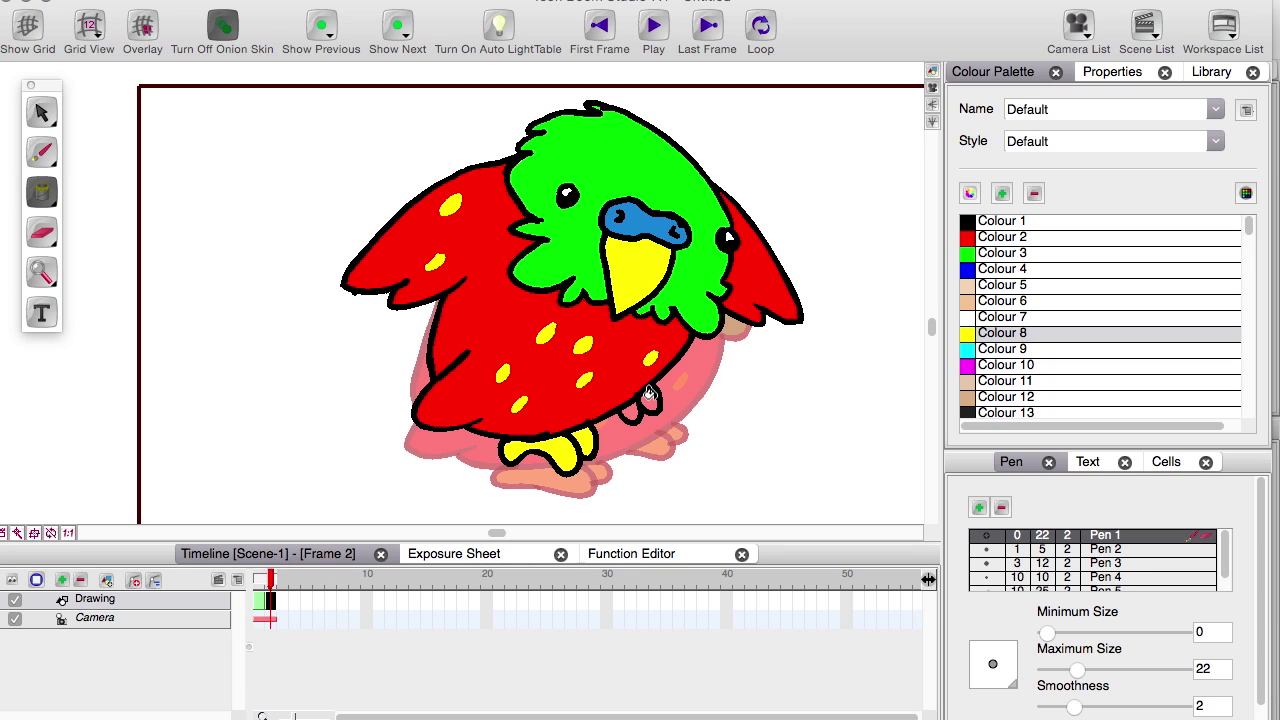
Turn off onion skin and flip repeatedly between frames 1 and 2 to check the parrot's movement.
left_click(222, 25)
key("comma")
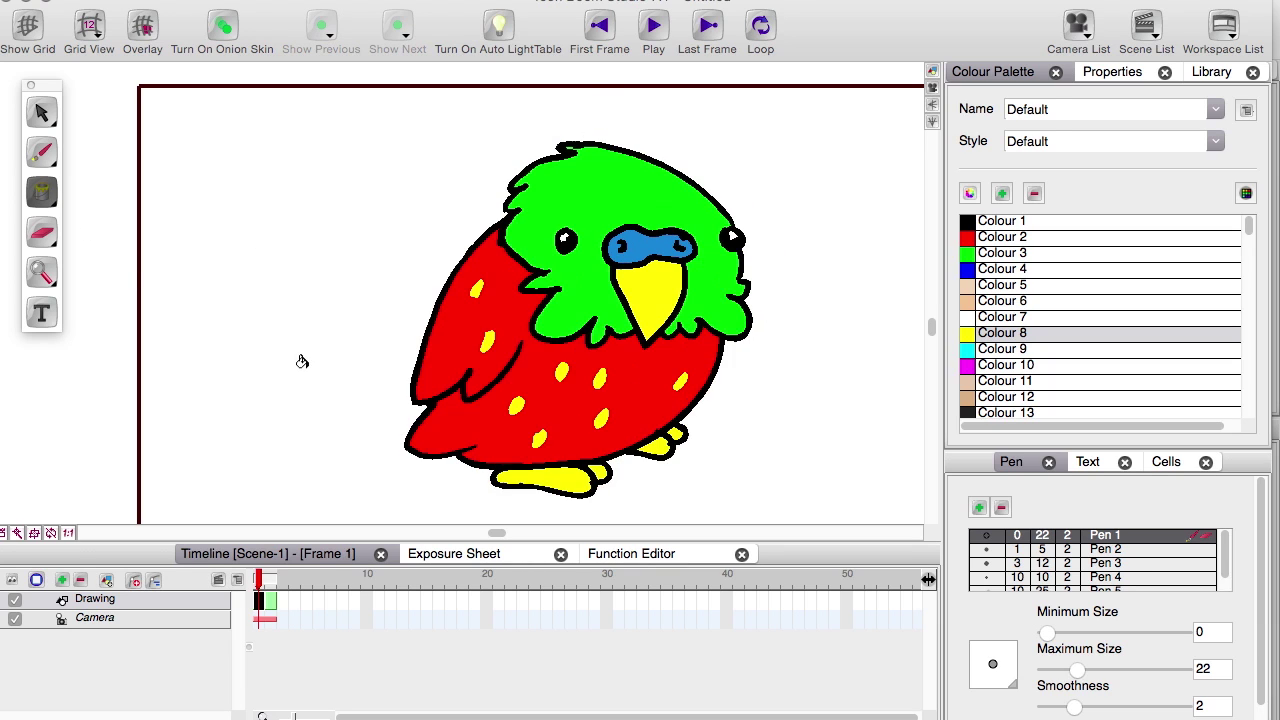
left_click_drag(293, 381, 238, 384)
key("period")
key("comma")
key("period")
key("comma")
key("period")
key("comma")
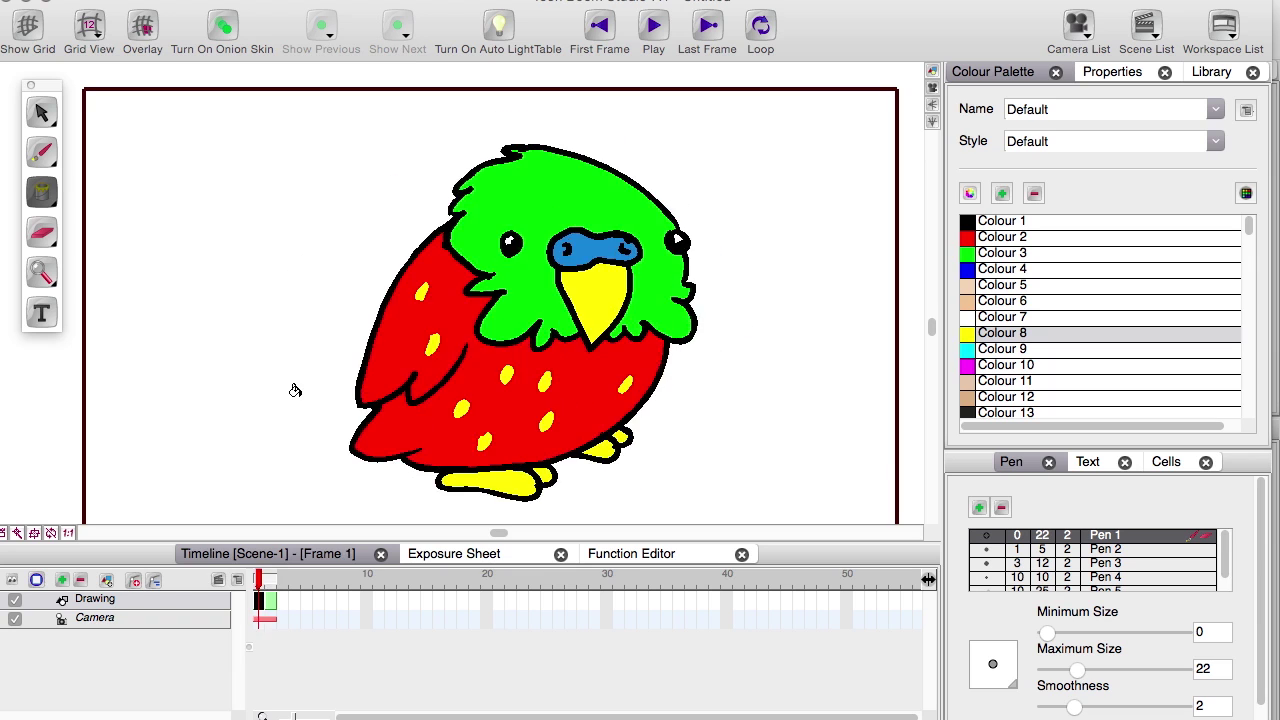
key("period")
key("x")
key("x")
key("comma")
key("period")
key("comma")
key("period")
key("z")
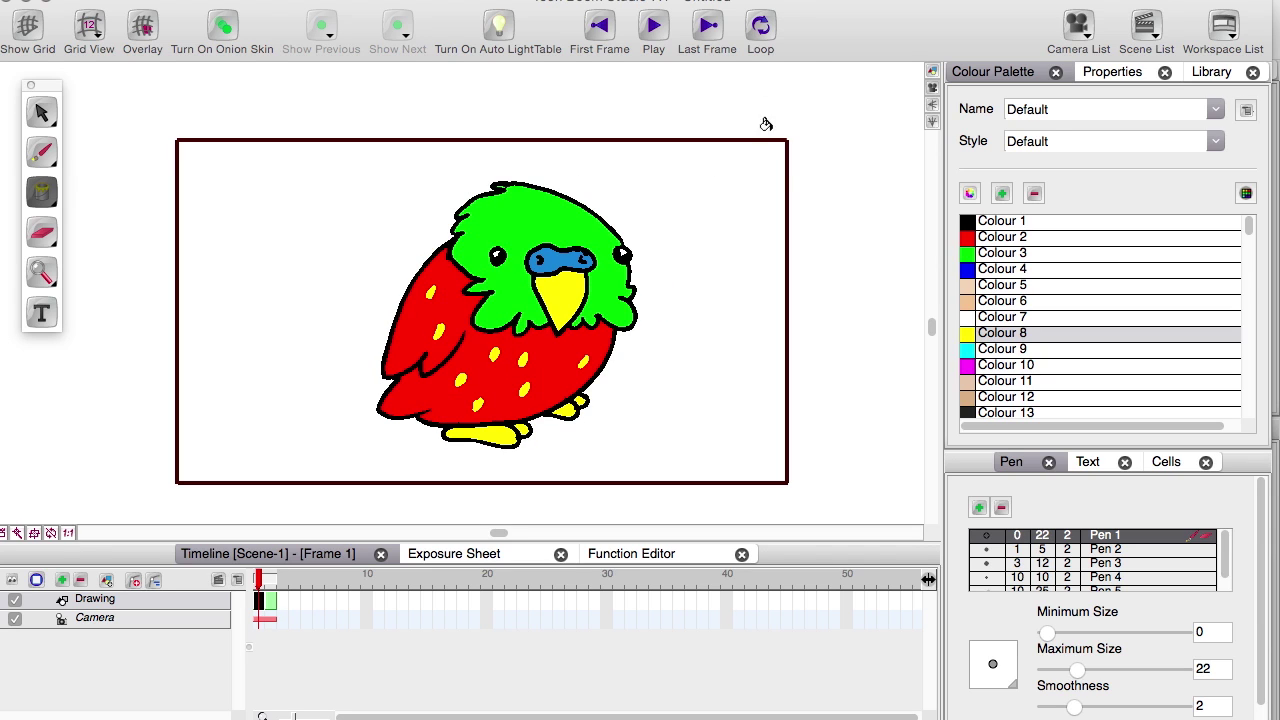
Enable looping, play the two-frame animation and stop it.
left_click(759, 30)
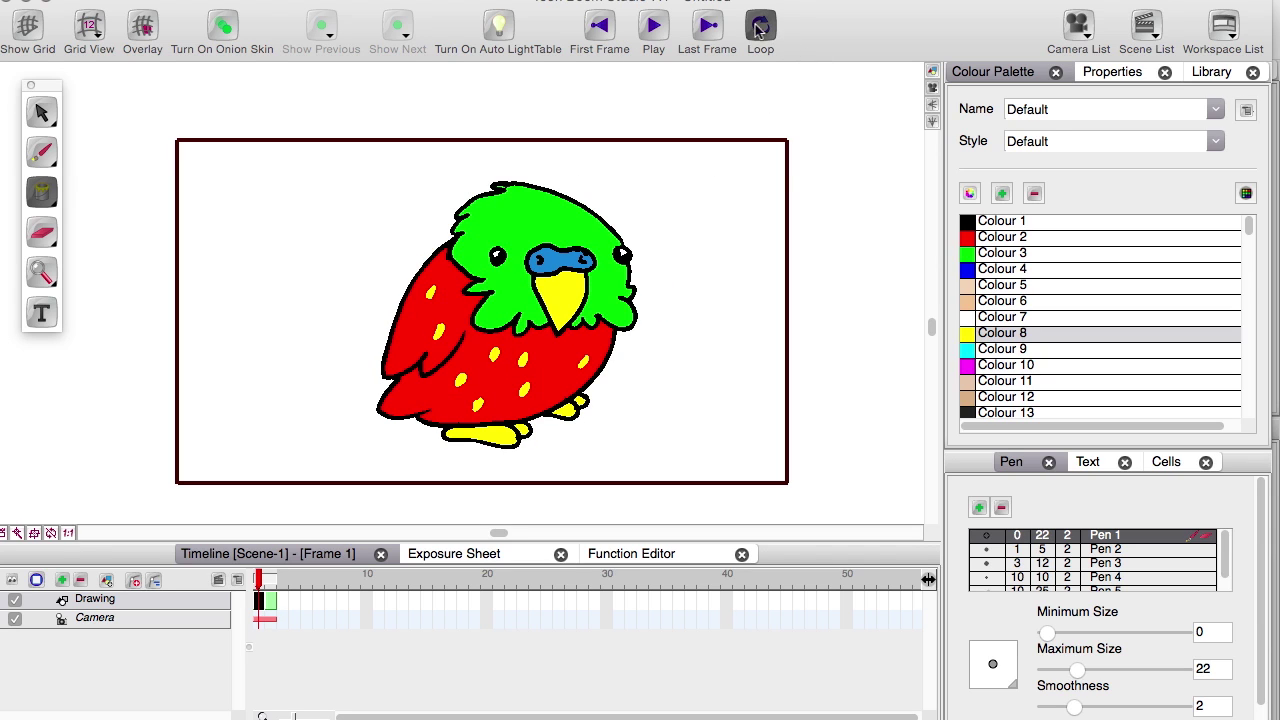
left_click(652, 27)
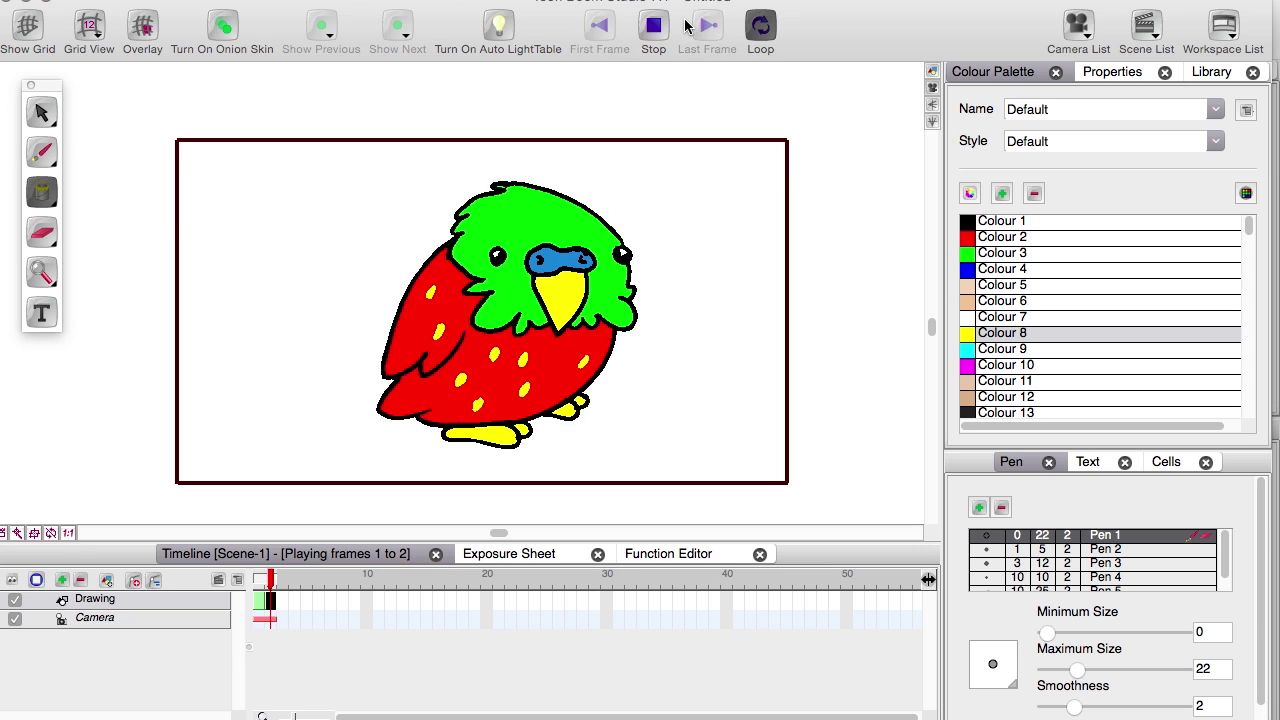
left_click(653, 26)
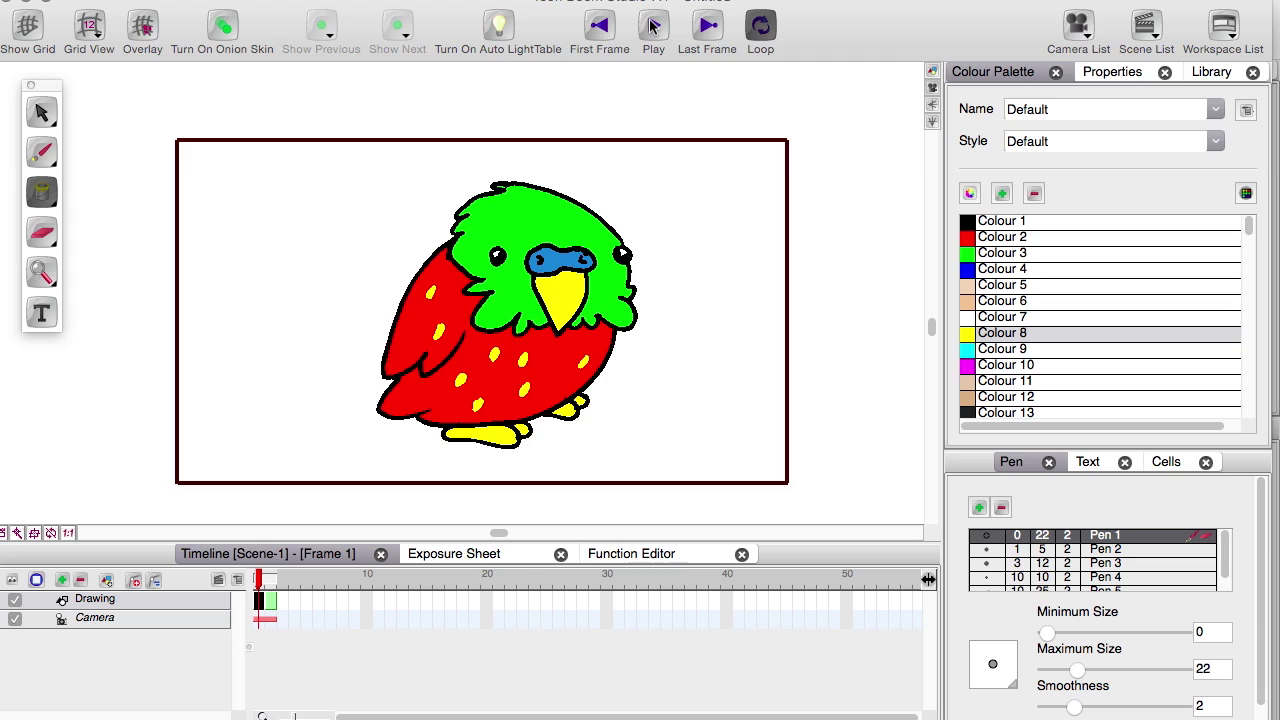
Extend the standing parrot drawing's exposure to cover frames 1 to 6.
left_click(258, 600)
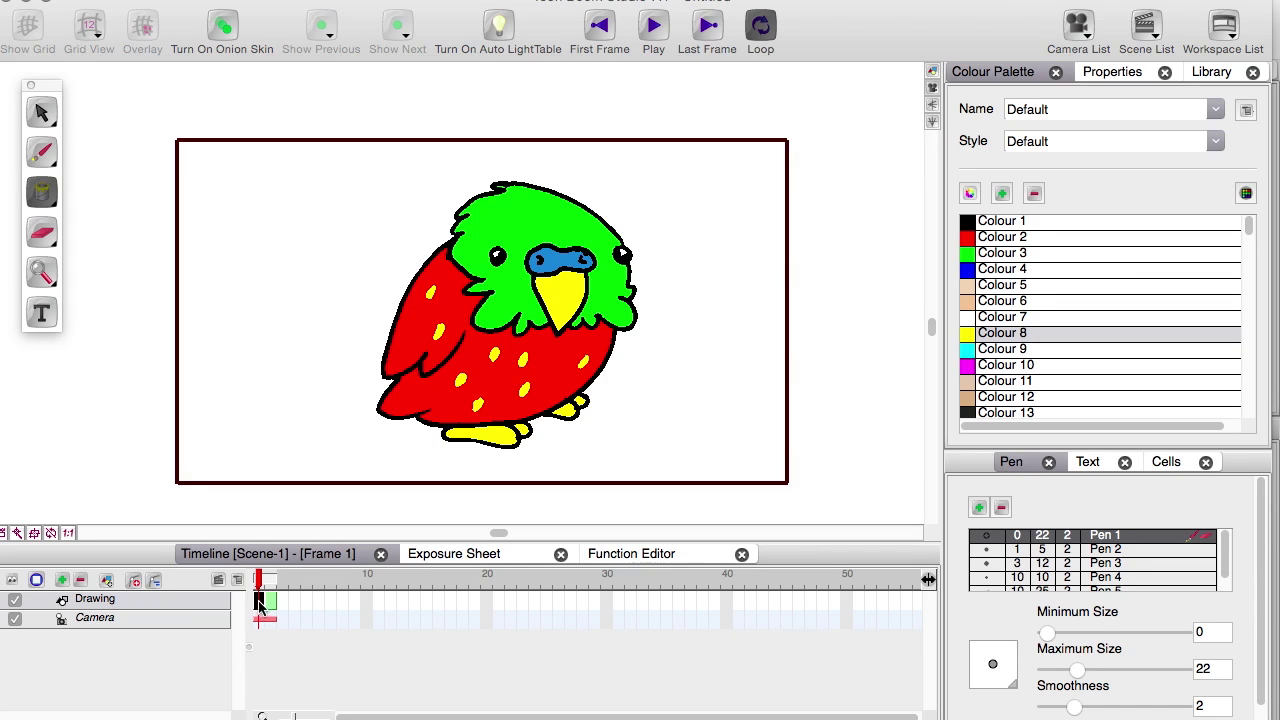
key("plus")
key("plus")
key("plus")
key("plus")
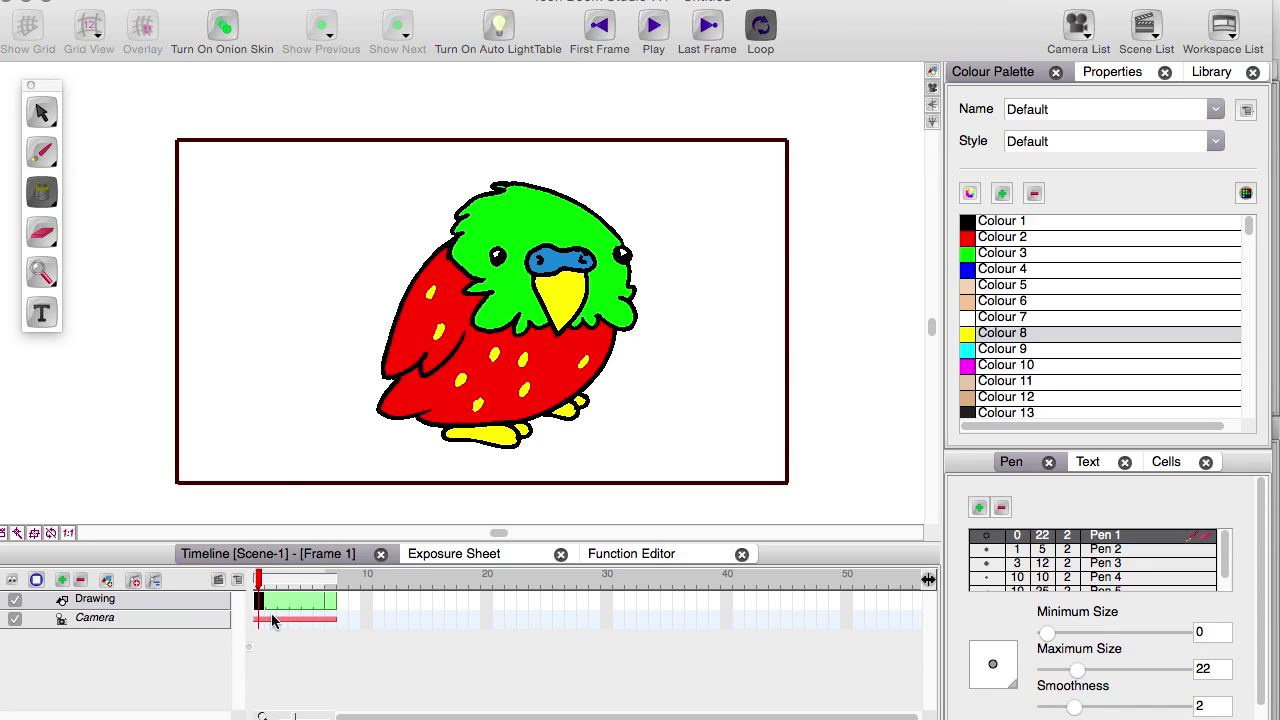
Scrub through the extended timeline and play the seven-frame animation to check its timing.
left_click(272, 620)
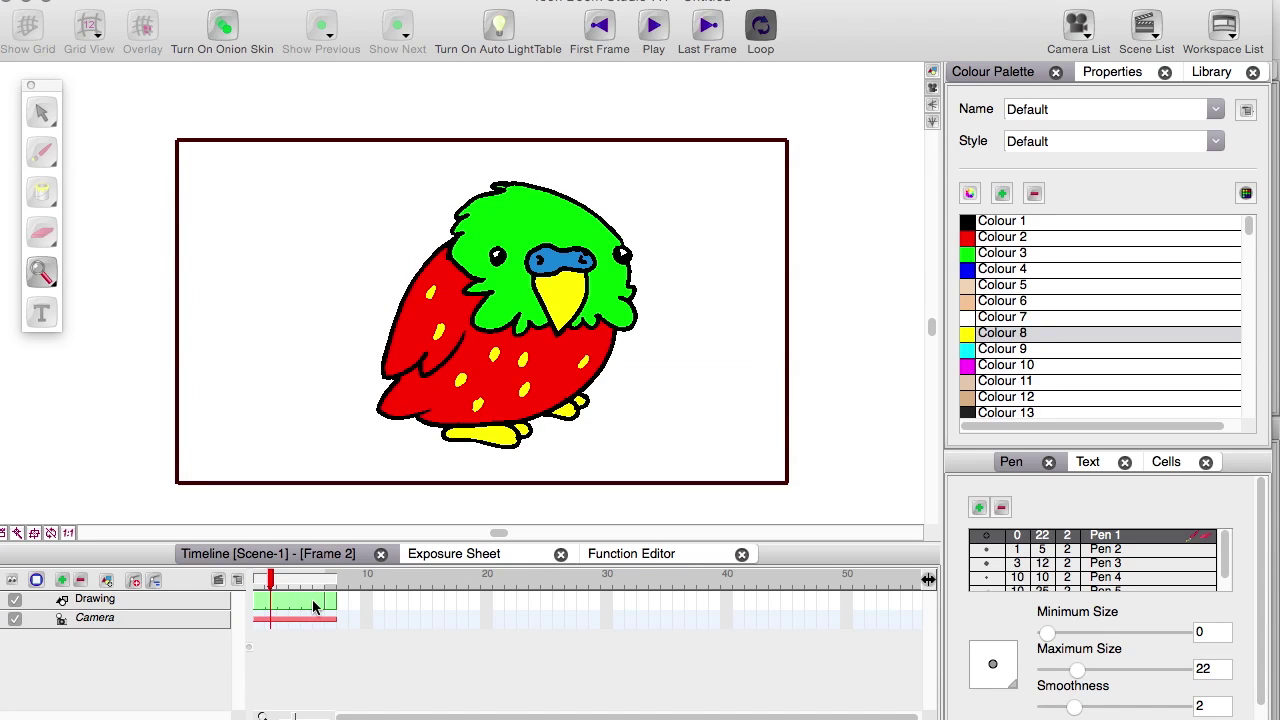
left_click(327, 602)
left_click_drag(309, 584, 256, 584)
left_click(655, 38)
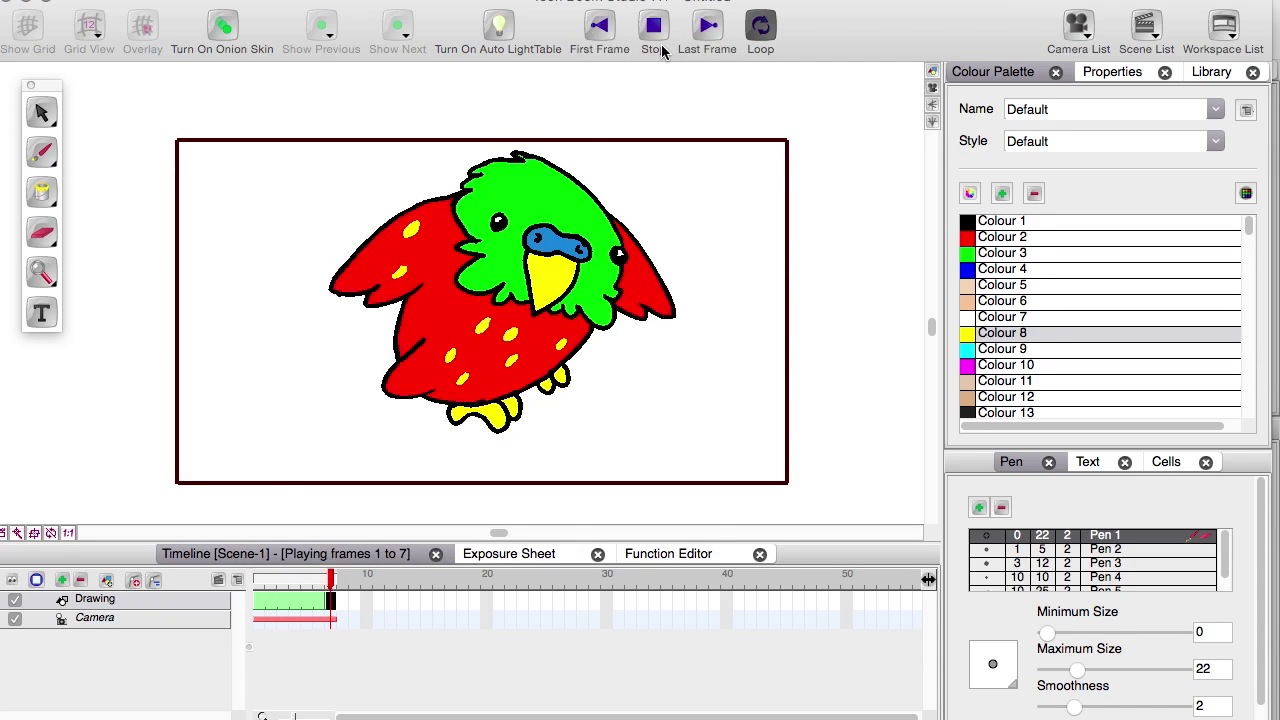
Extend the raised-wing drawing's exposure to frame 8 and play the looped animation.
left_click(332, 600)
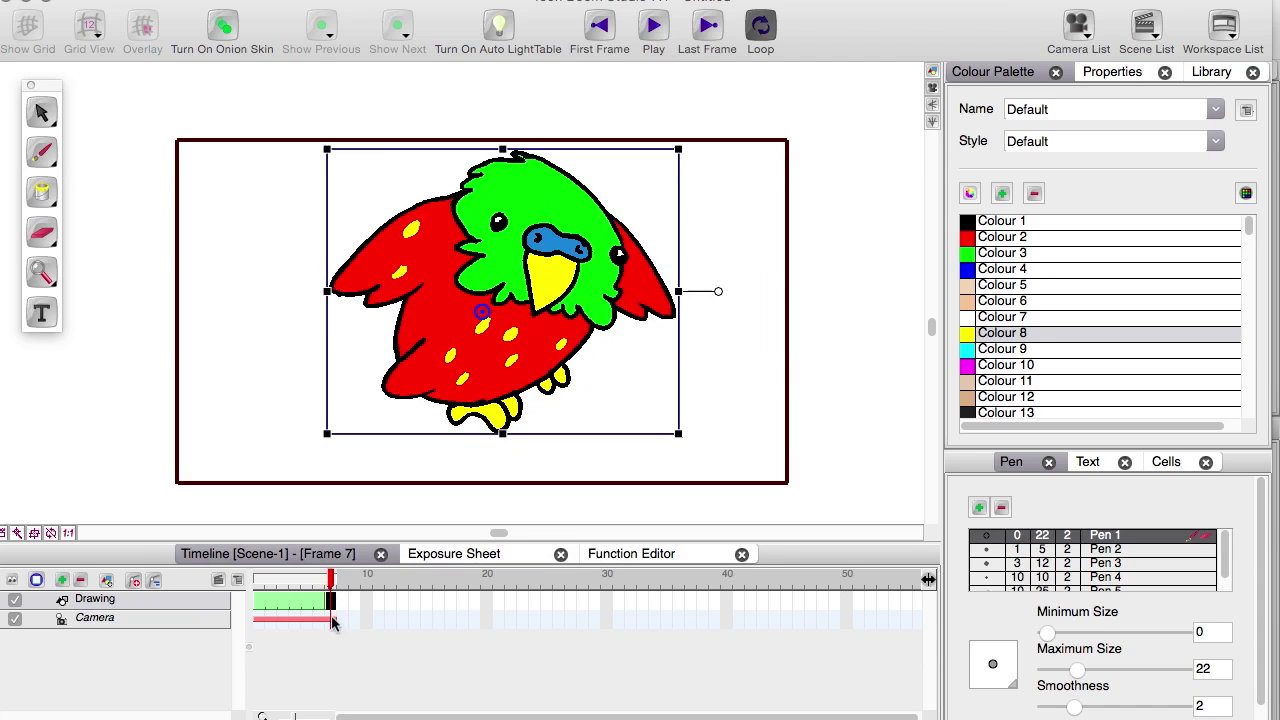
left_click(656, 26)
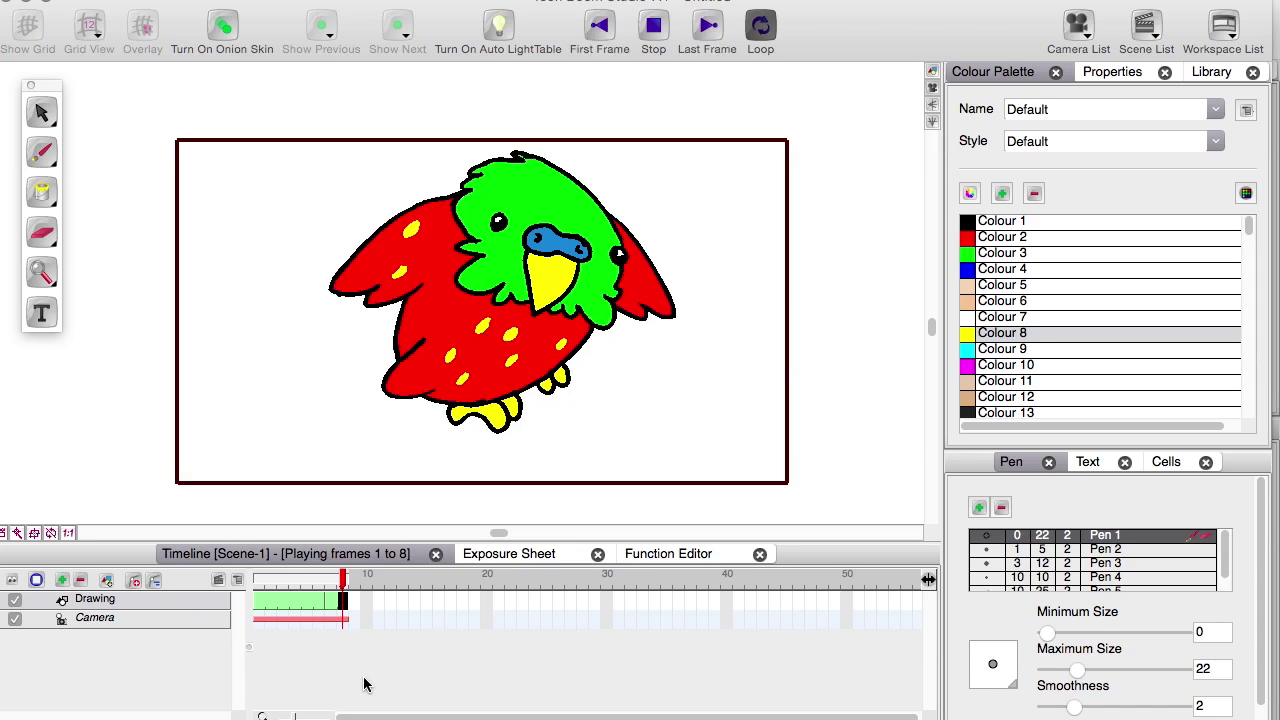
Replace the drawing in frame 6 with a new blank cell and turn on onion skin.
left_click(316, 601)
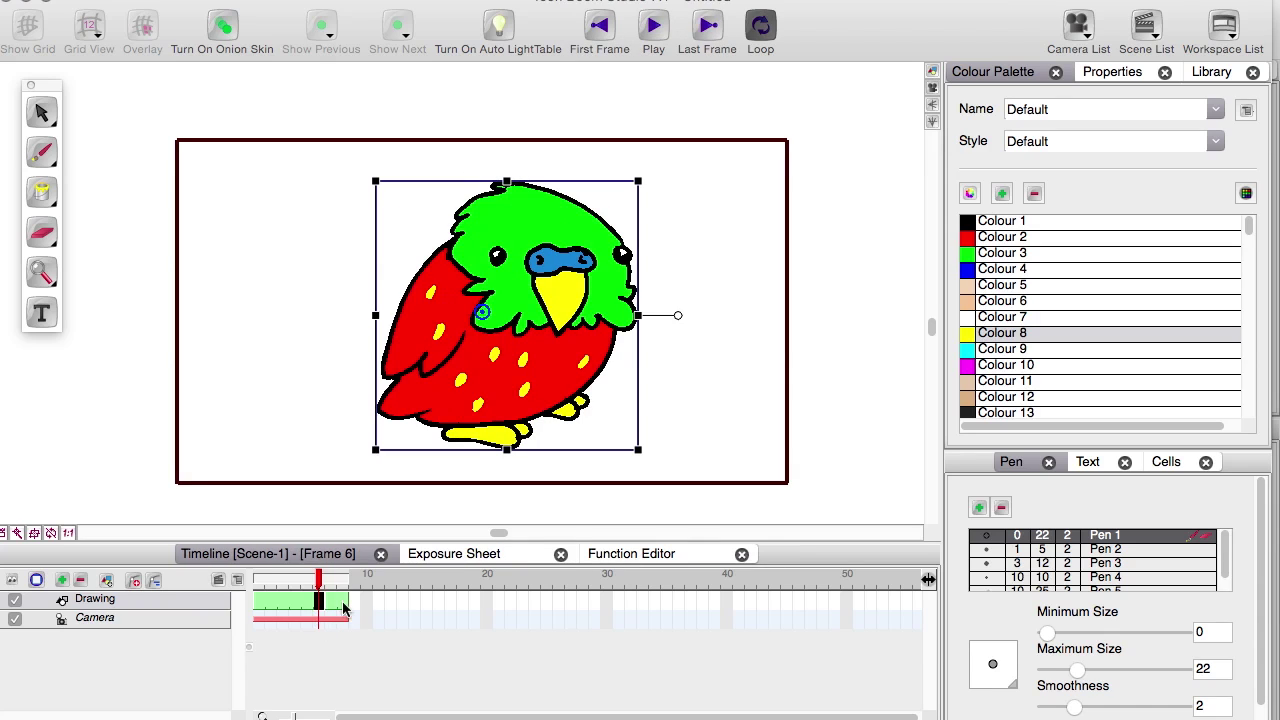
key("Delete")
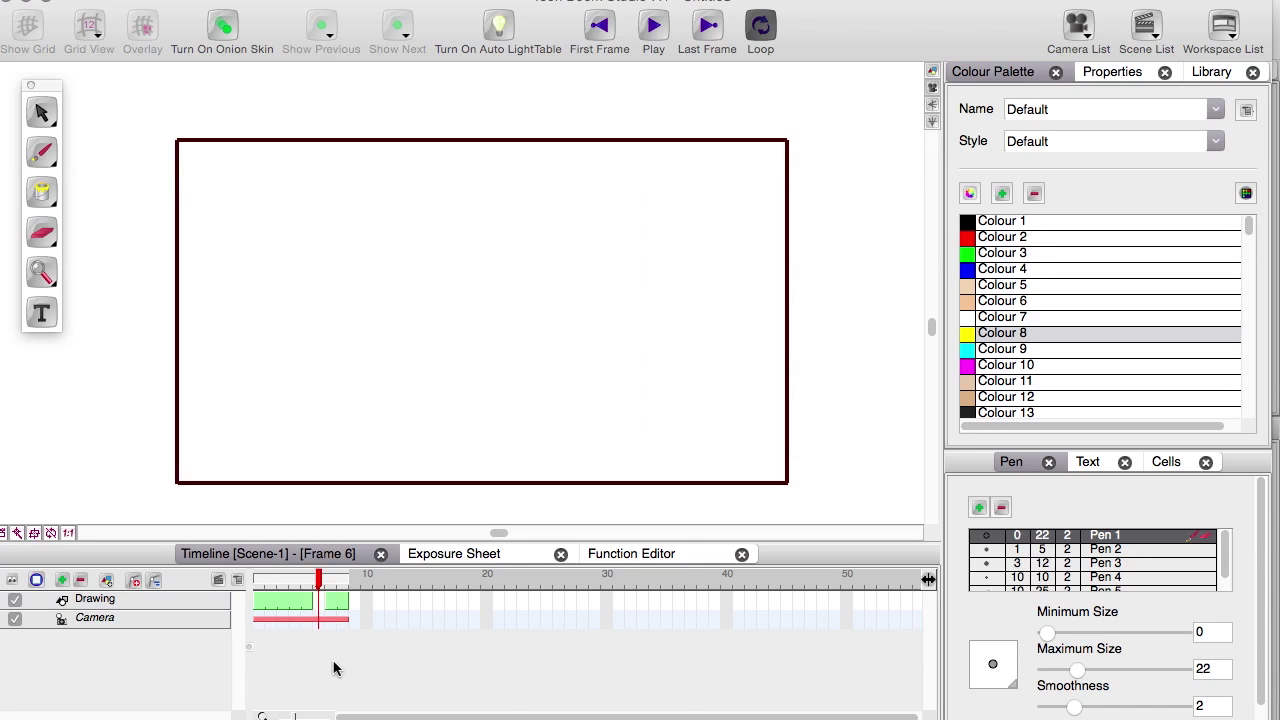
left_click(318, 600)
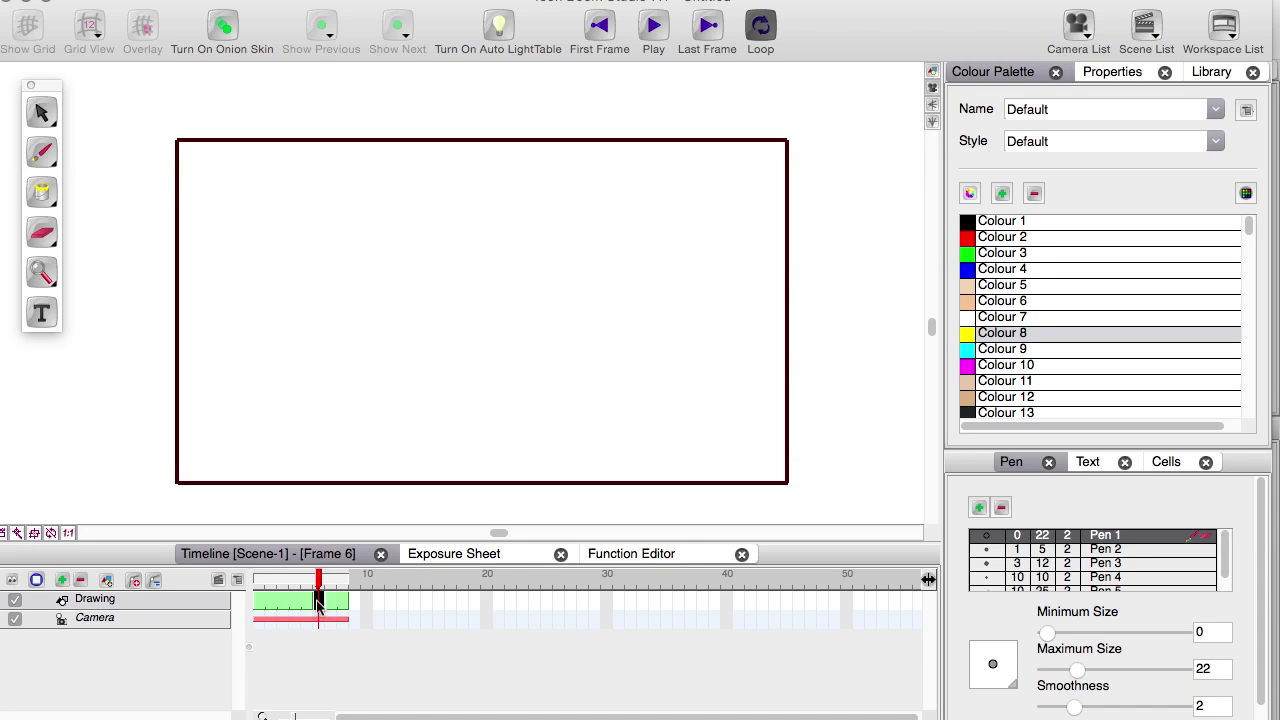
left_click(218, 27)
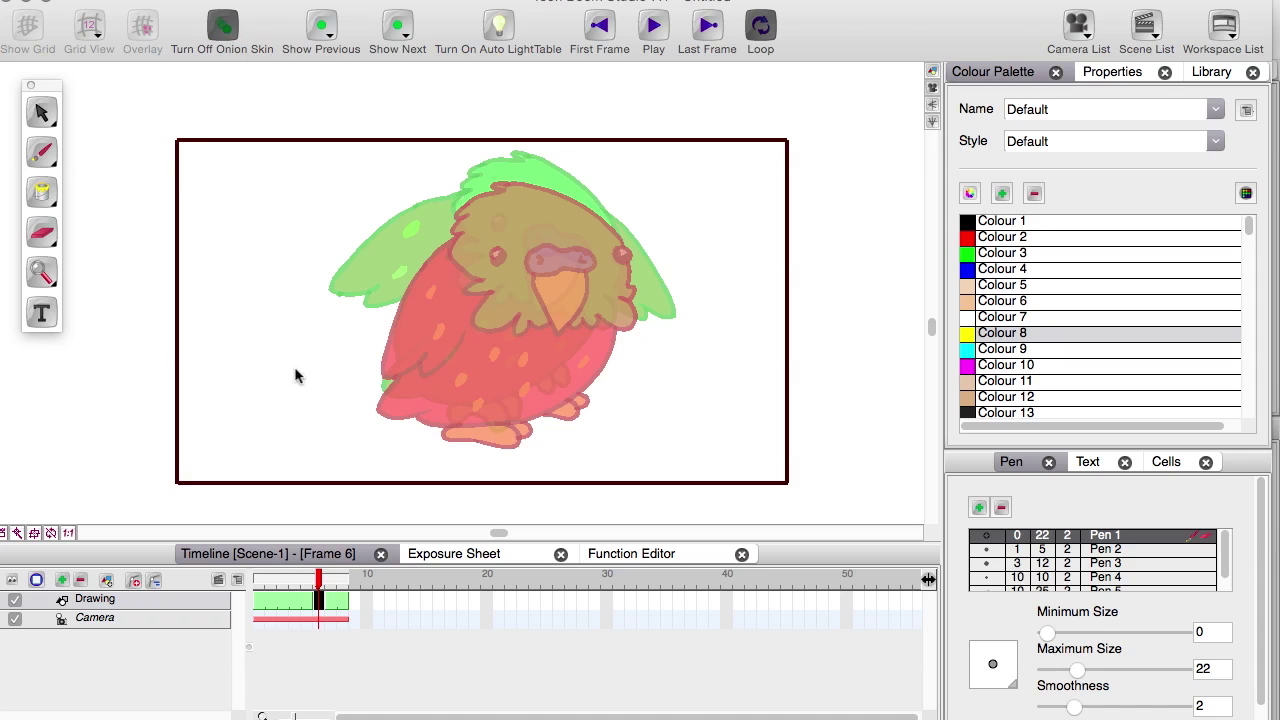
Flip between frames 5, 6 and 7 to compare the standing and raised-wing poses around the blank in-between frame.
scroll(290, 370, "up", 3)
scroll(248, 303, "up", 3)
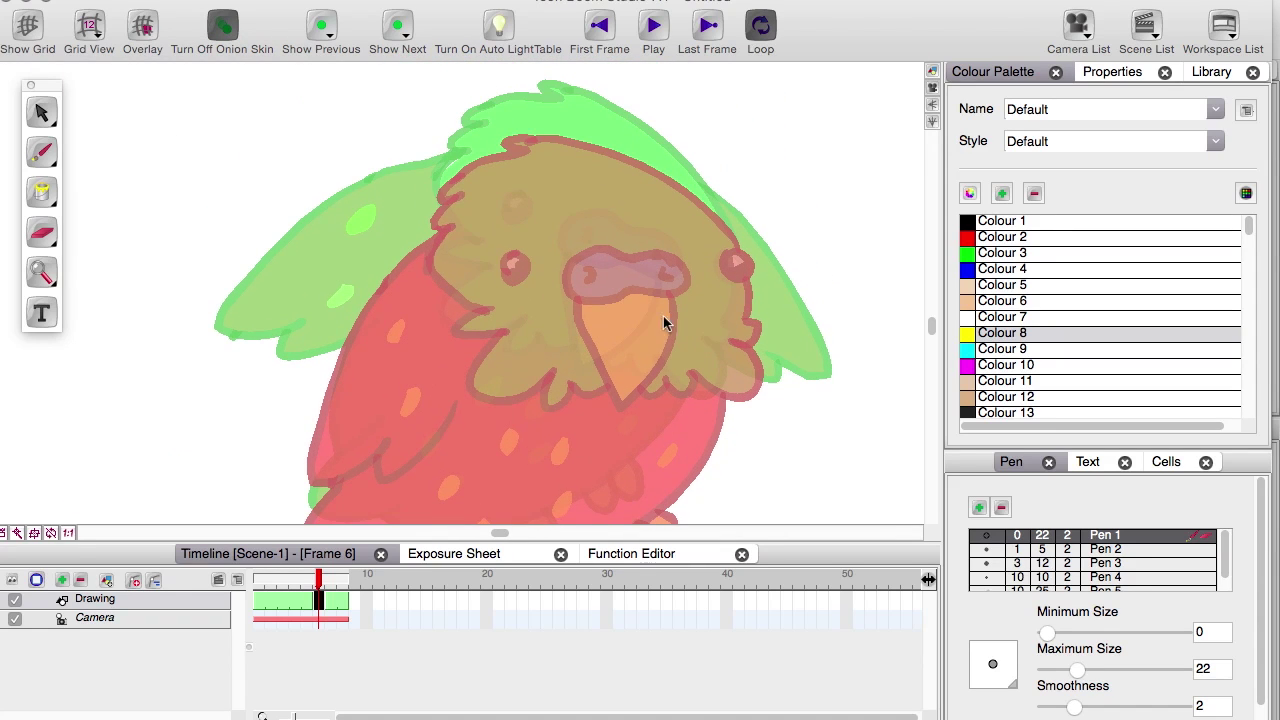
key("comma")
key("period")
key("period")
key("comma")
key("comma")
key("period")
key("period")
key("comma")
key("comma")
key("period")
key("period")
key("x")
key("comma")
key("period")
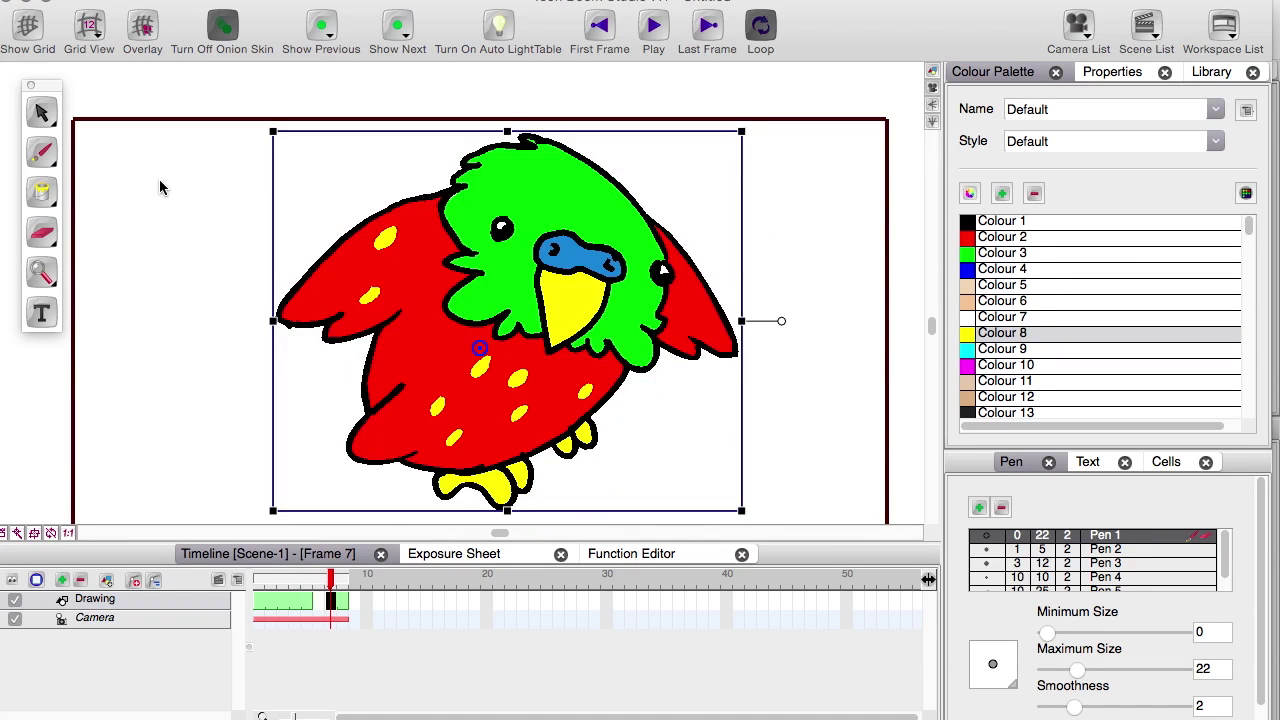
key("comma")
key("comma")
key("period")
key("period")
key("comma")
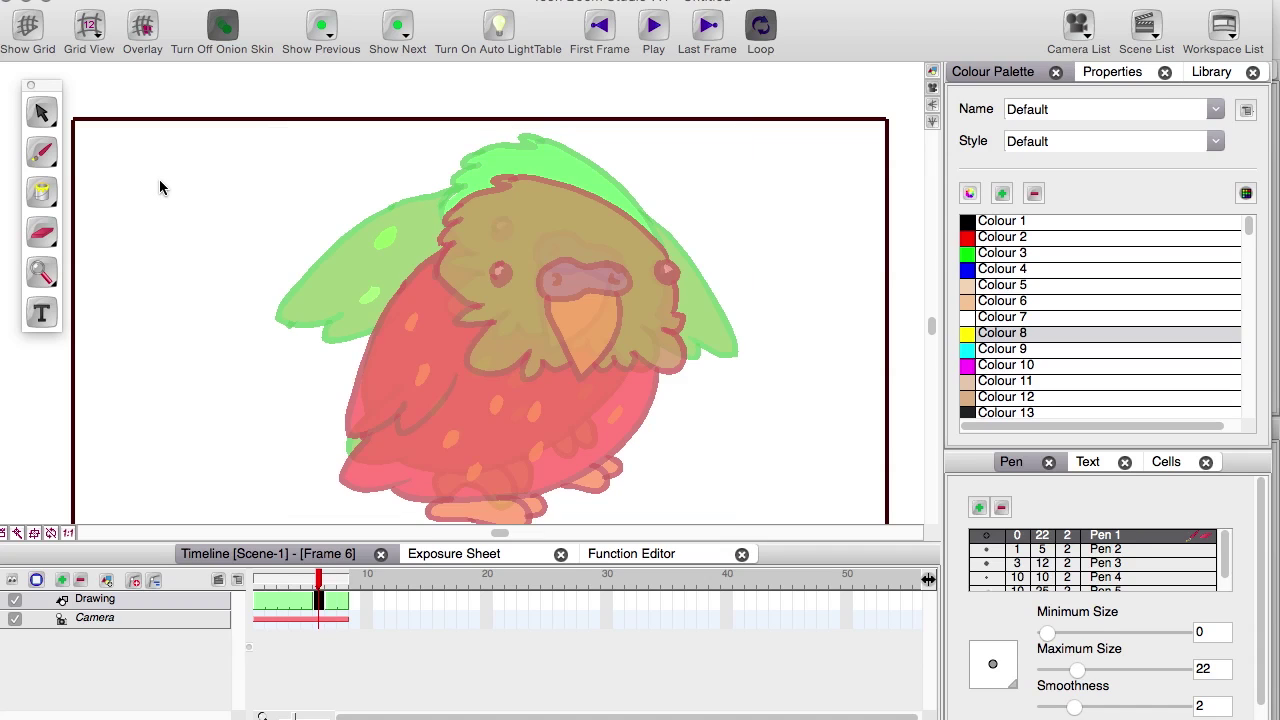
Copy the whole raised-wing parrot from frame 7 into blank frame 6 and place it slightly below its original position.
left_click(41, 112)
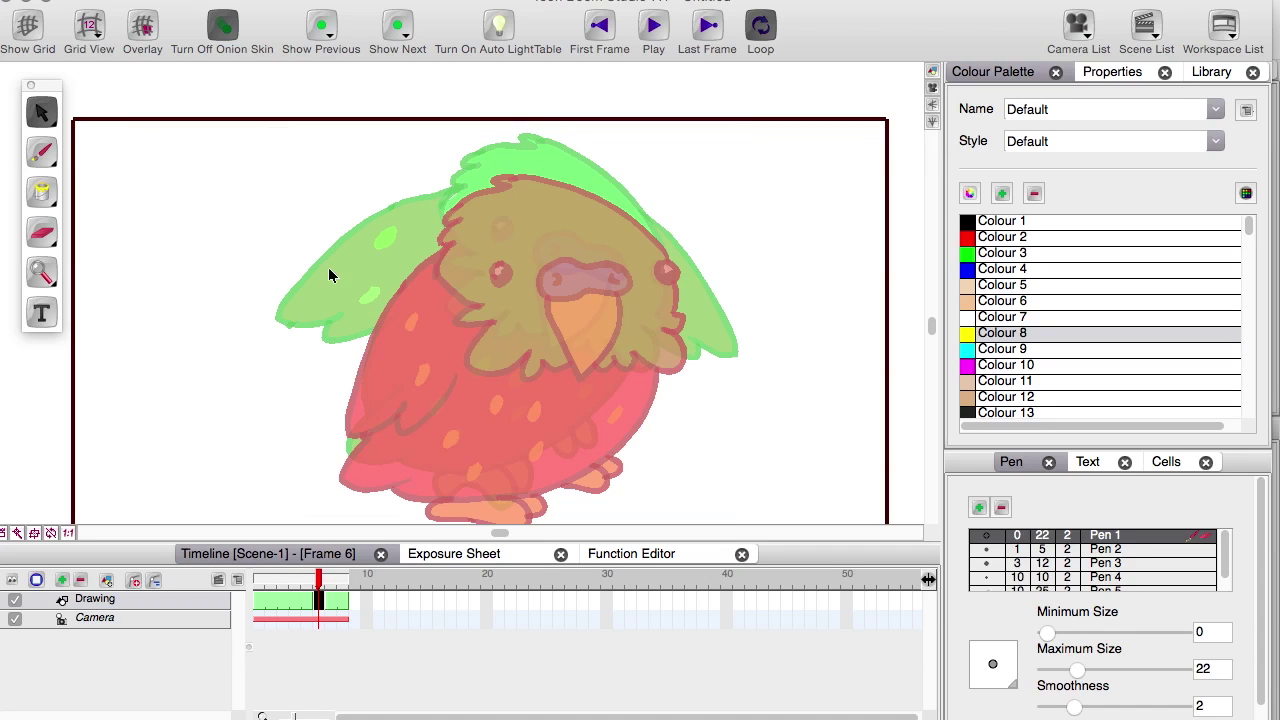
scroll(290, 313, "down", 2)
scroll(290, 313, "right", 2)
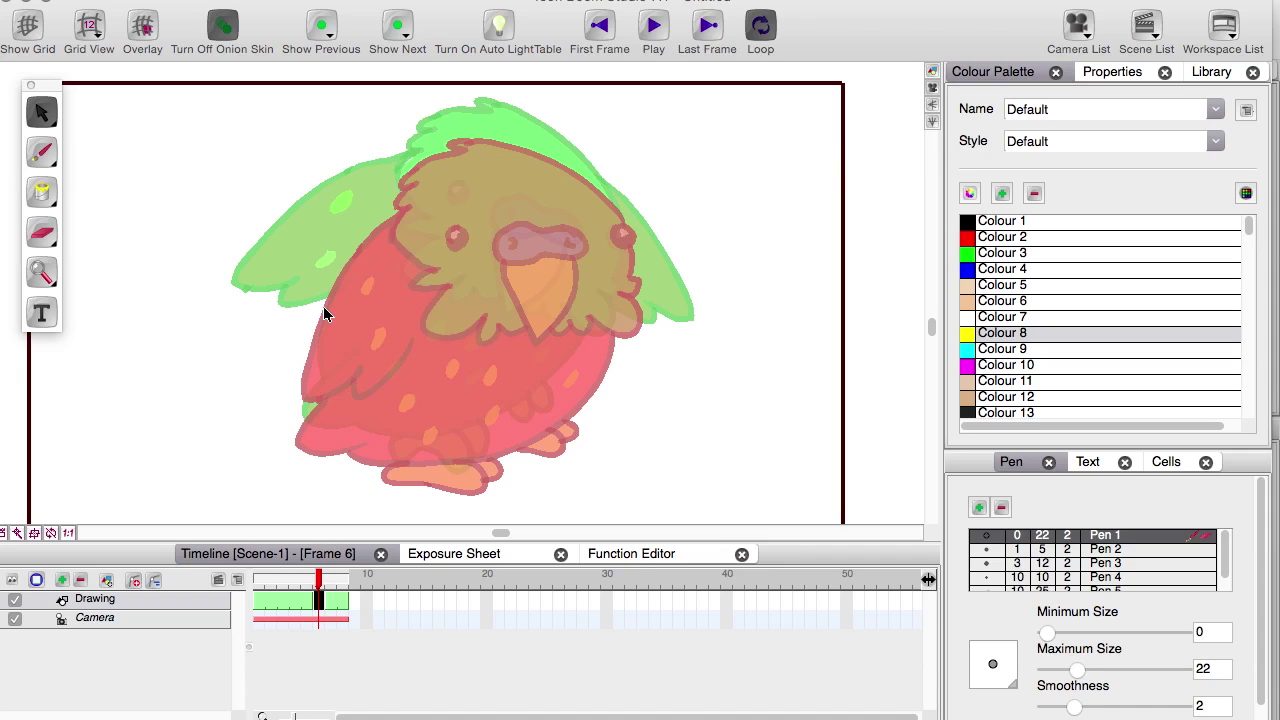
key("period")
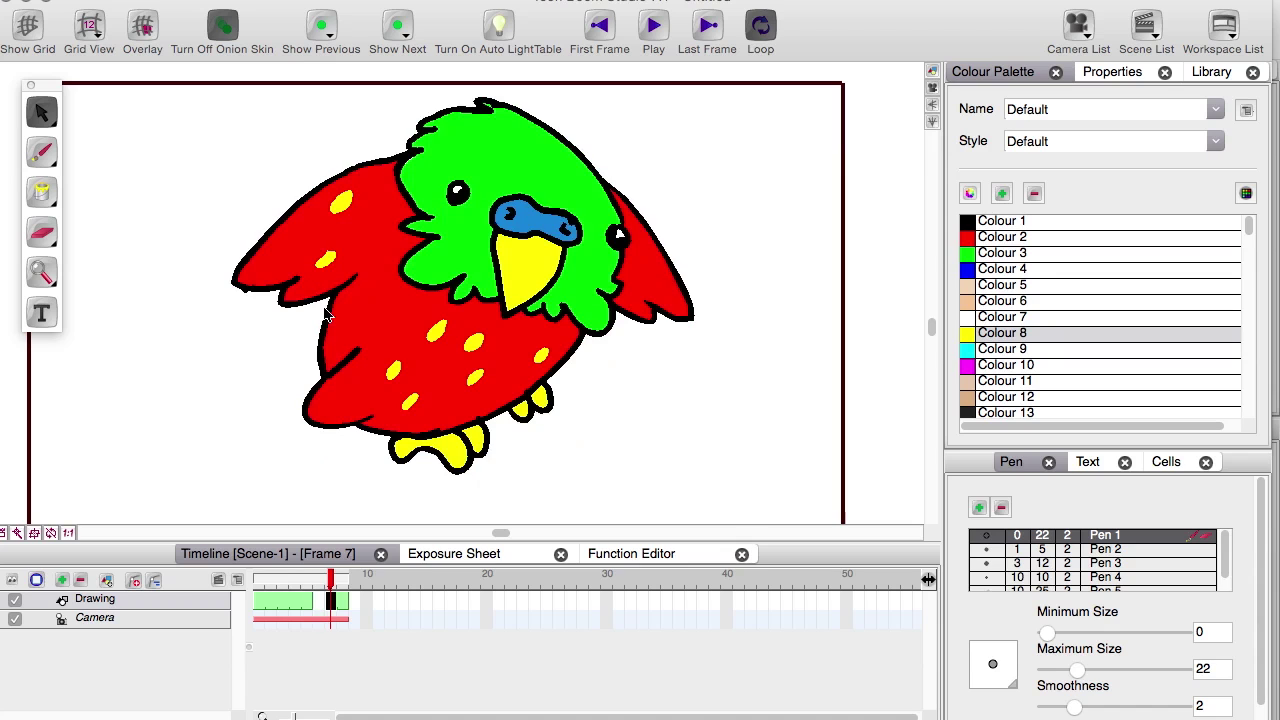
key("ctrl+a")
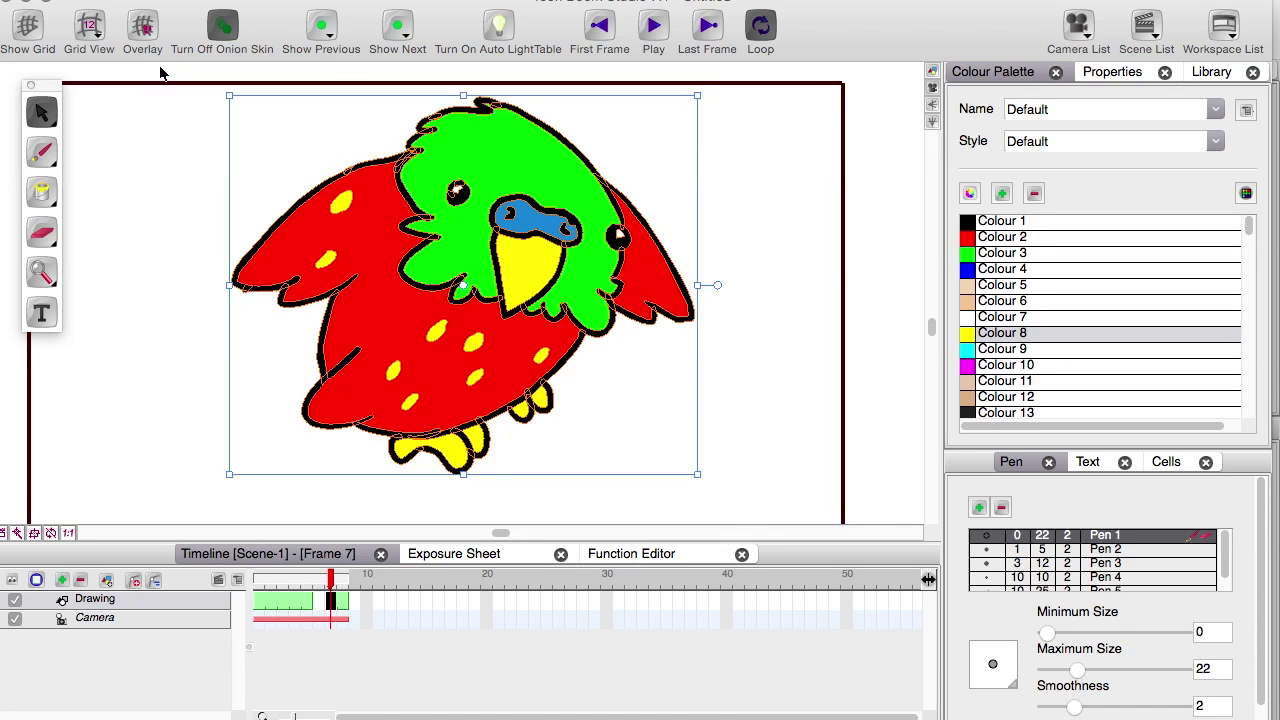
key("comma")
mouse_move(391, 365)
left_mouse_down()
mouse_move(403, 474)
mouse_move(390, 377)
left_mouse_up()
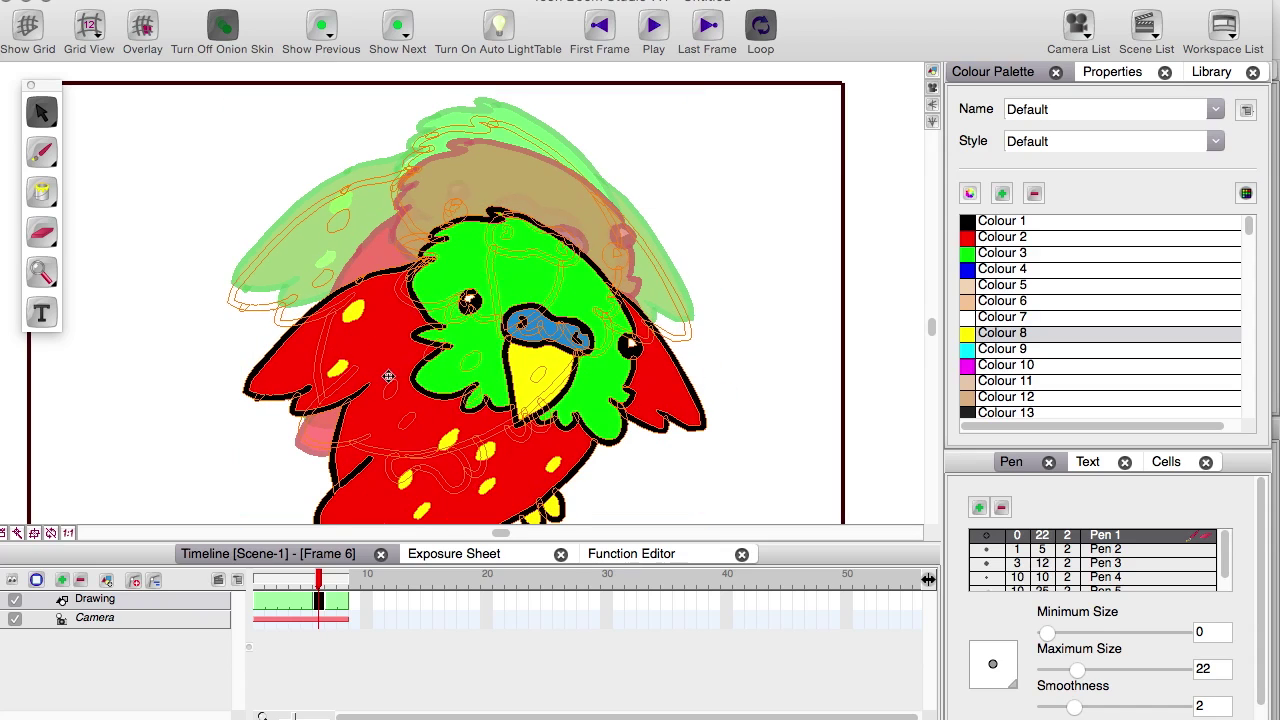
key("ctrl+z")
Delete the body, feet and red wing fill from the pasted parrot, keeping the head and wing outlines.
left_click_drag(662, 521, 240, 361)
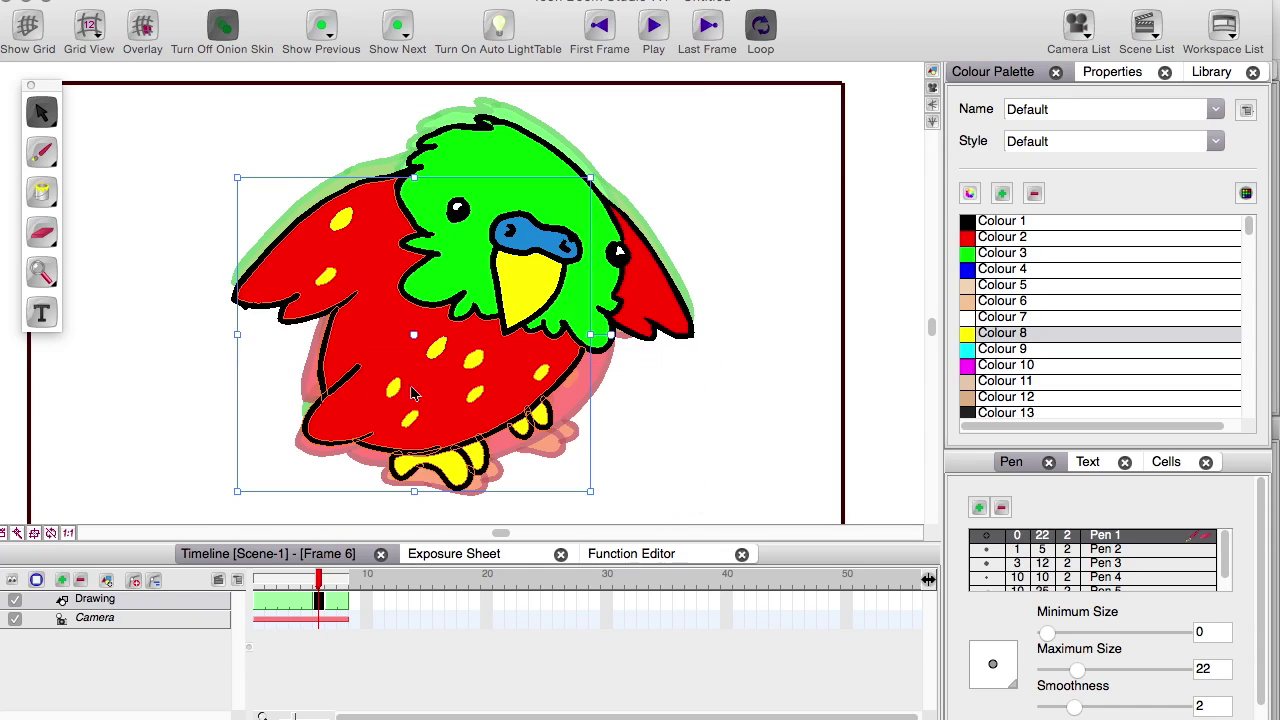
key("Delete")
left_click(434, 347)
key("Delete")
key("c")
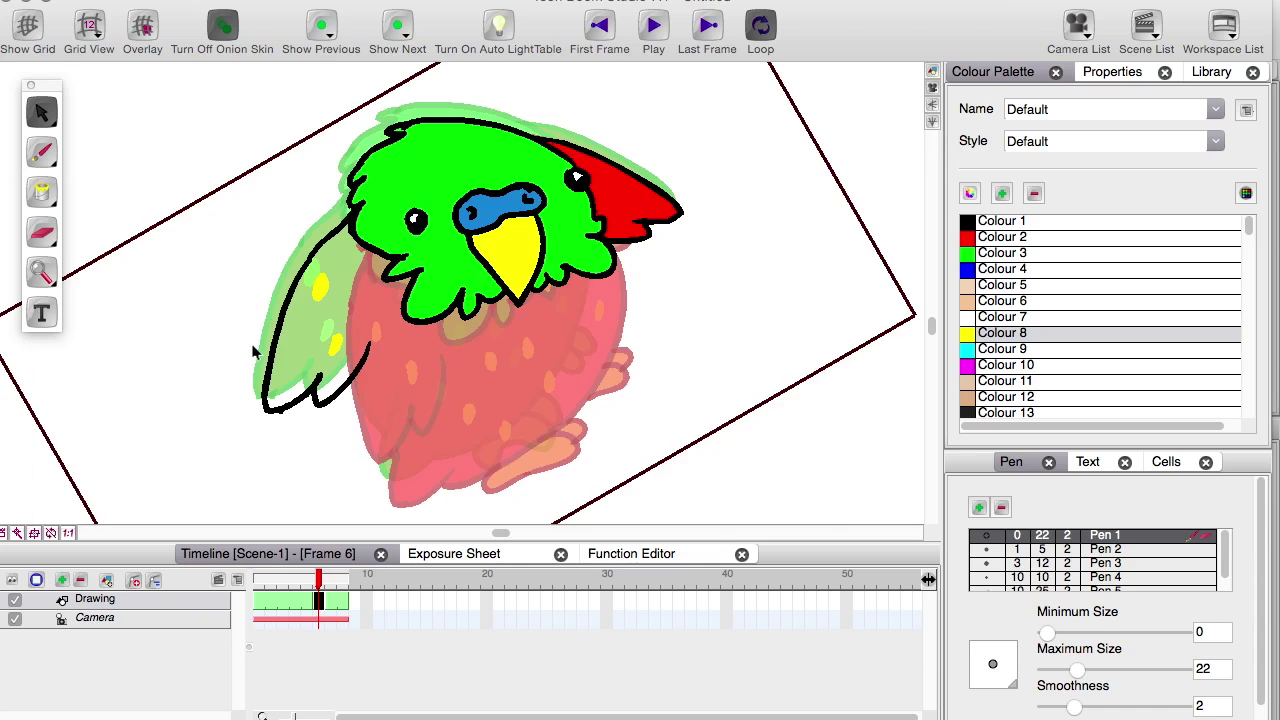
Select the unfilled wing outline with its yellow spots and move it away from the head.
key("v")
left_click_drag(289, 386, 439, 406)
key("2")
left_click_drag(345, 165, 529, 371)
left_click_drag(543, 172, 238, 178)
Detach the red-filled wing from the parrot and set it aside, clear of the head.
left_click_drag(900, 426, 634, 403)
left_click_drag(741, 405, 634, 250)
left_click_drag(688, 352, 857, 414)
key("super+z")
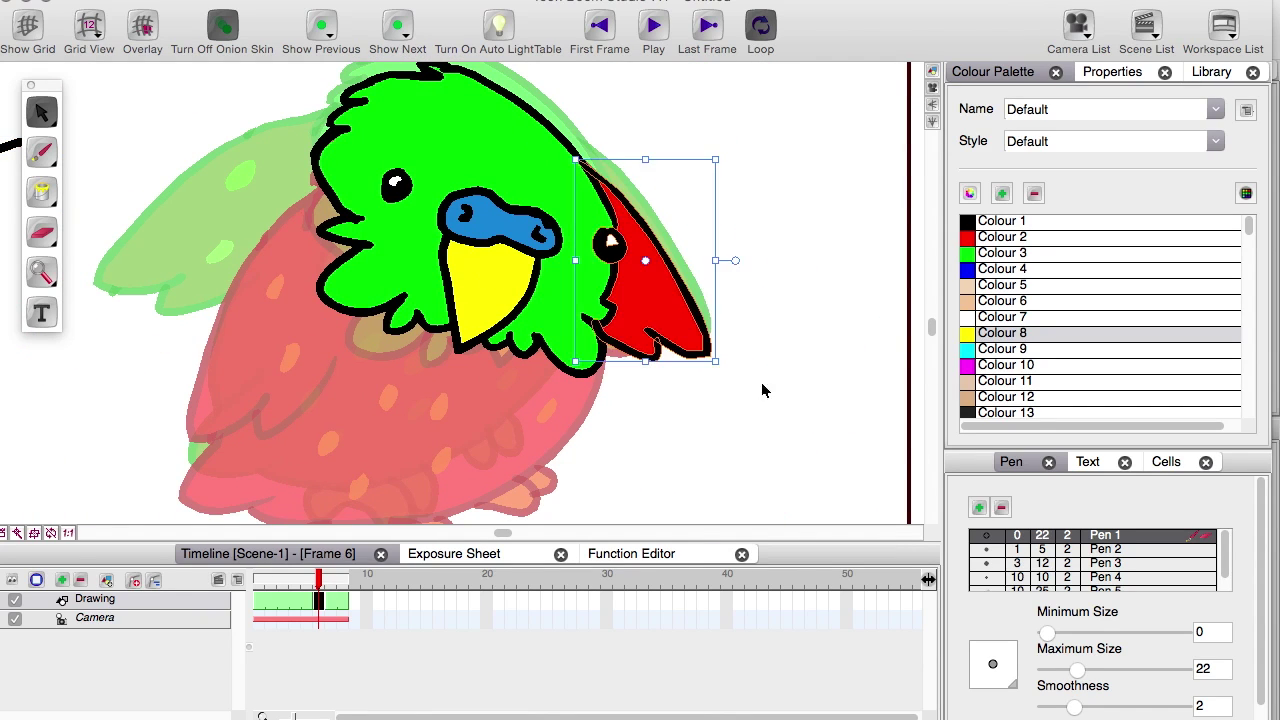
left_click_drag(745, 408, 642, 250)
key("ctrl+shift+z")
Select the parrot's complete head in frame 6 and position it between the head poses of frames 5 and 7.
left_click_drag(477, 334, 496, 400)
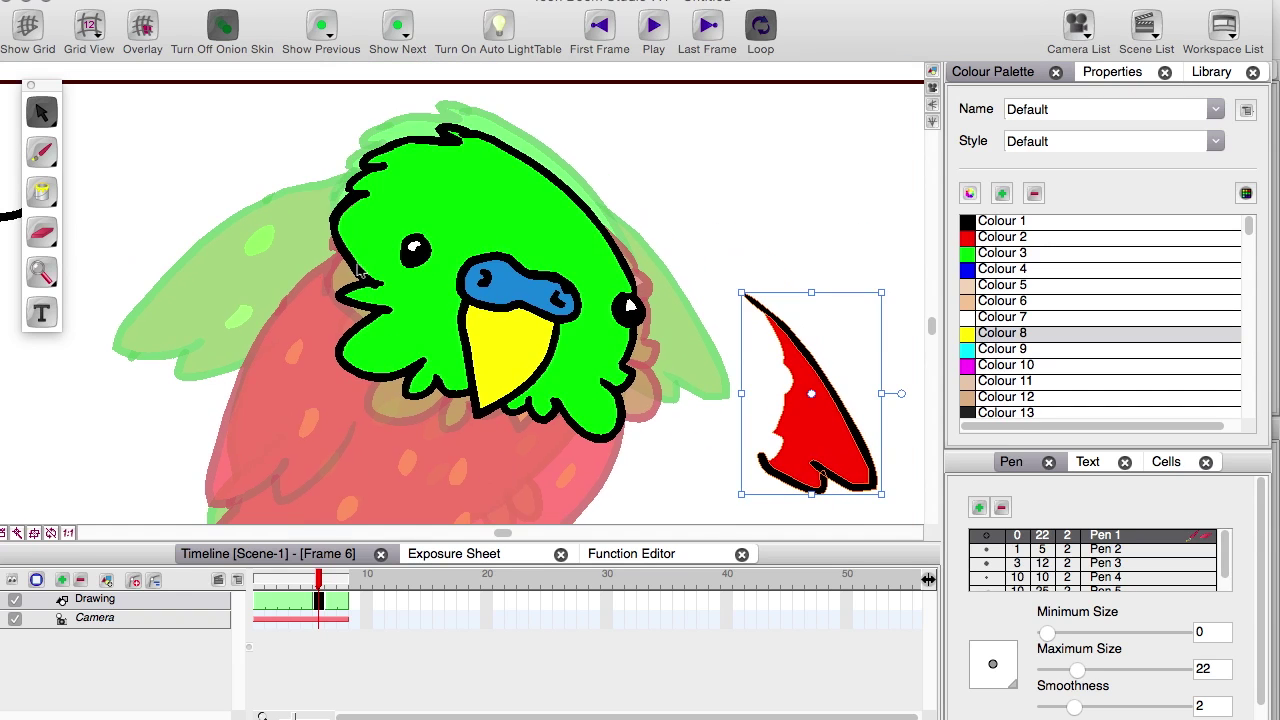
left_click_drag(646, 424, 271, 77)
left_click_drag(580, 408, 374, 299)
mouse_move(449, 349)
left_mouse_down()
mouse_move(461, 338)
mouse_move(445, 337)
left_mouse_up()
left_click_drag(373, 243, 589, 349)
key("x")
key("period")
key("period")
key("comma")
key("period")
key("comma")
key("comma")
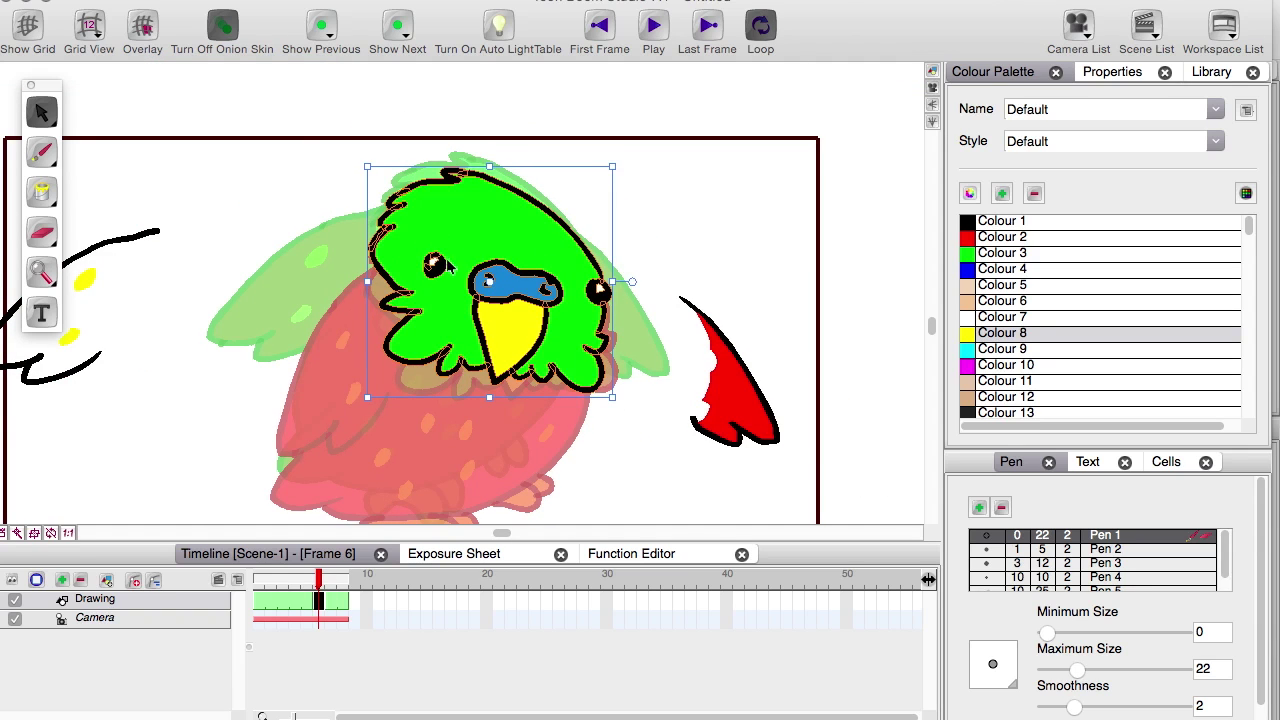
left_click_drag(450, 276, 446, 268)
key("period")
key("comma")
Reselect the head and nudge it by tiny amounts while comparing it with the neighbouring frames.
left_click_drag(261, 115, 625, 419)
key("comma")
key("period")
key("period")
key("comma")
key("z")
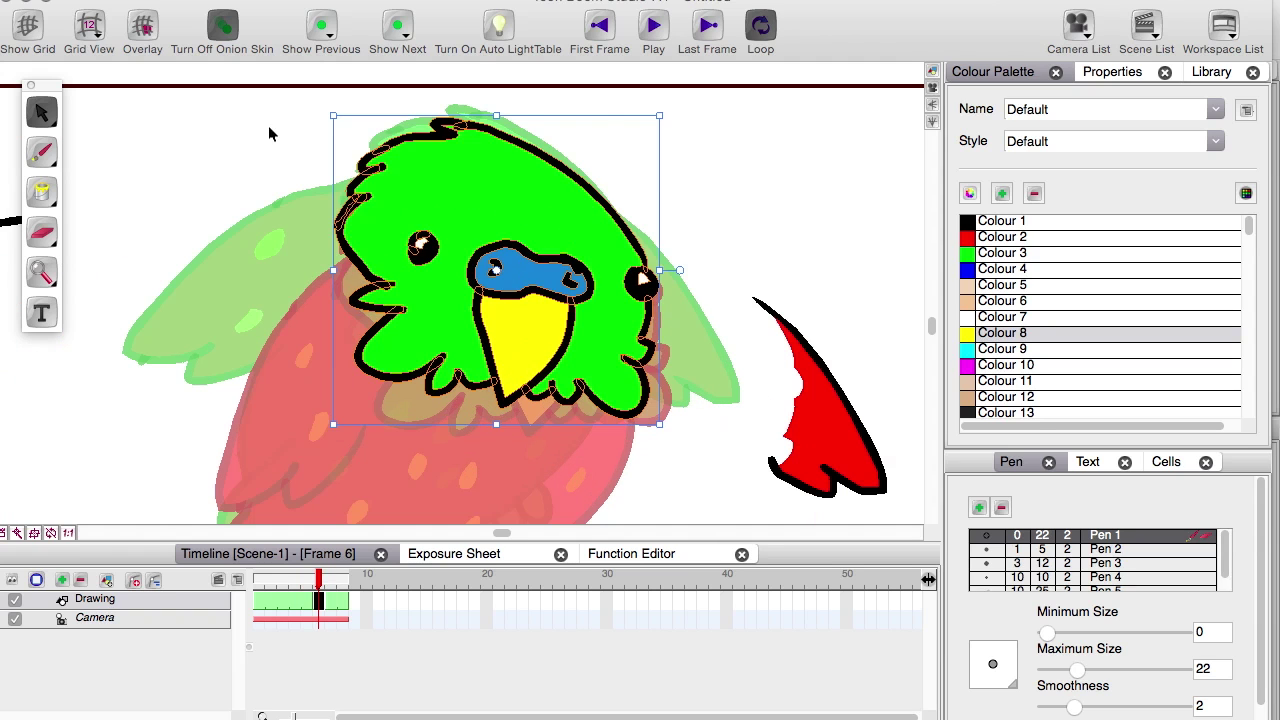
left_click_drag(558, 382, 555, 380)
key("comma")
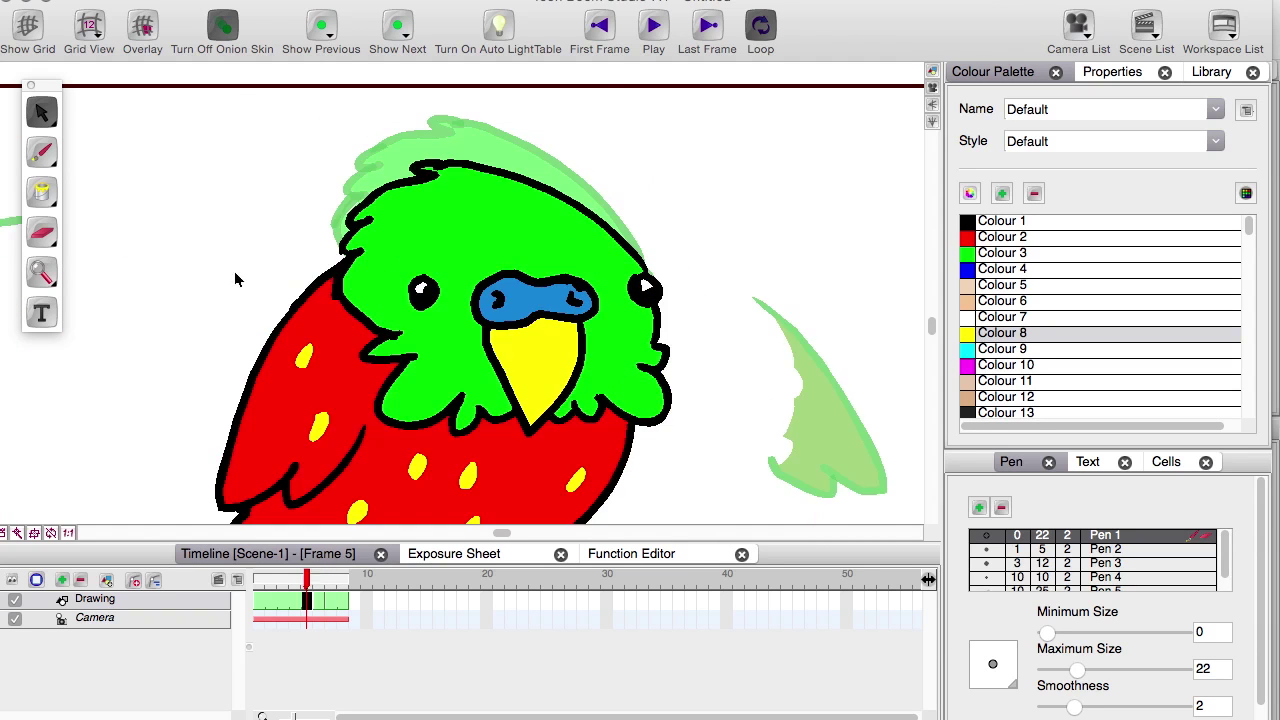
key("period")
key("period")
key("comma")
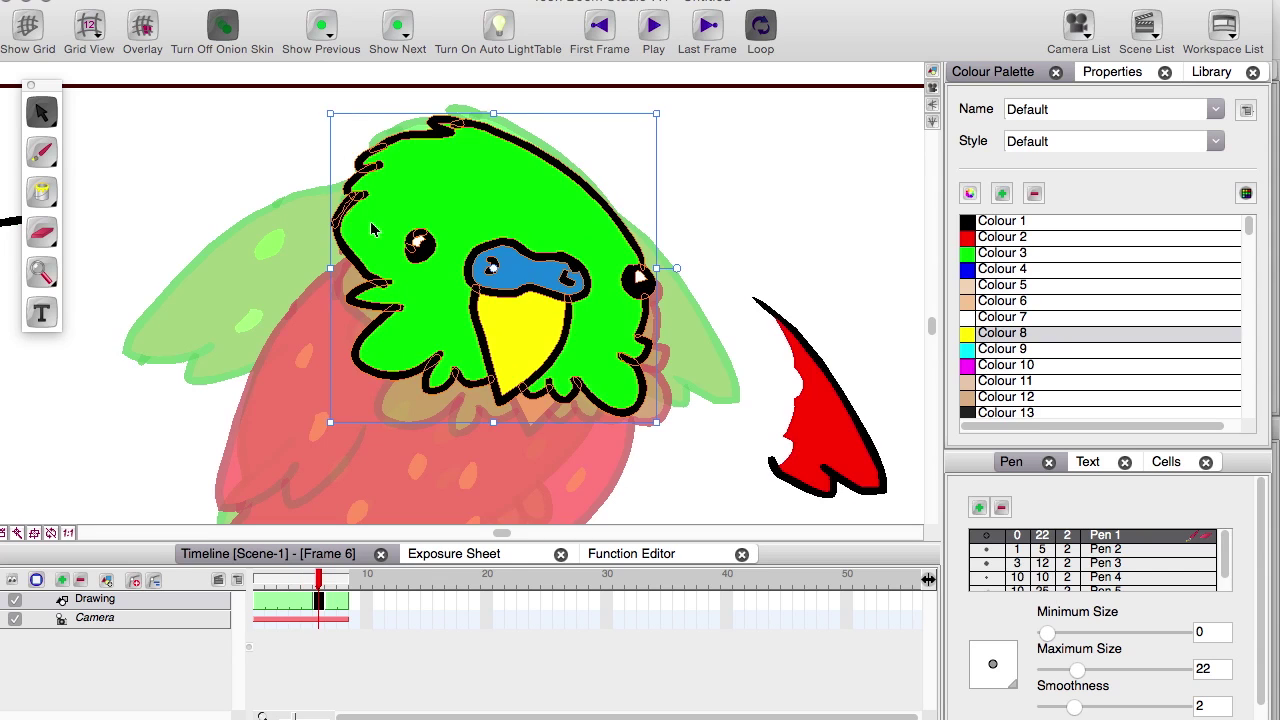
left_click_drag(371, 223, 372, 223)
key("comma")
key("comma")
key("period")
key("period")
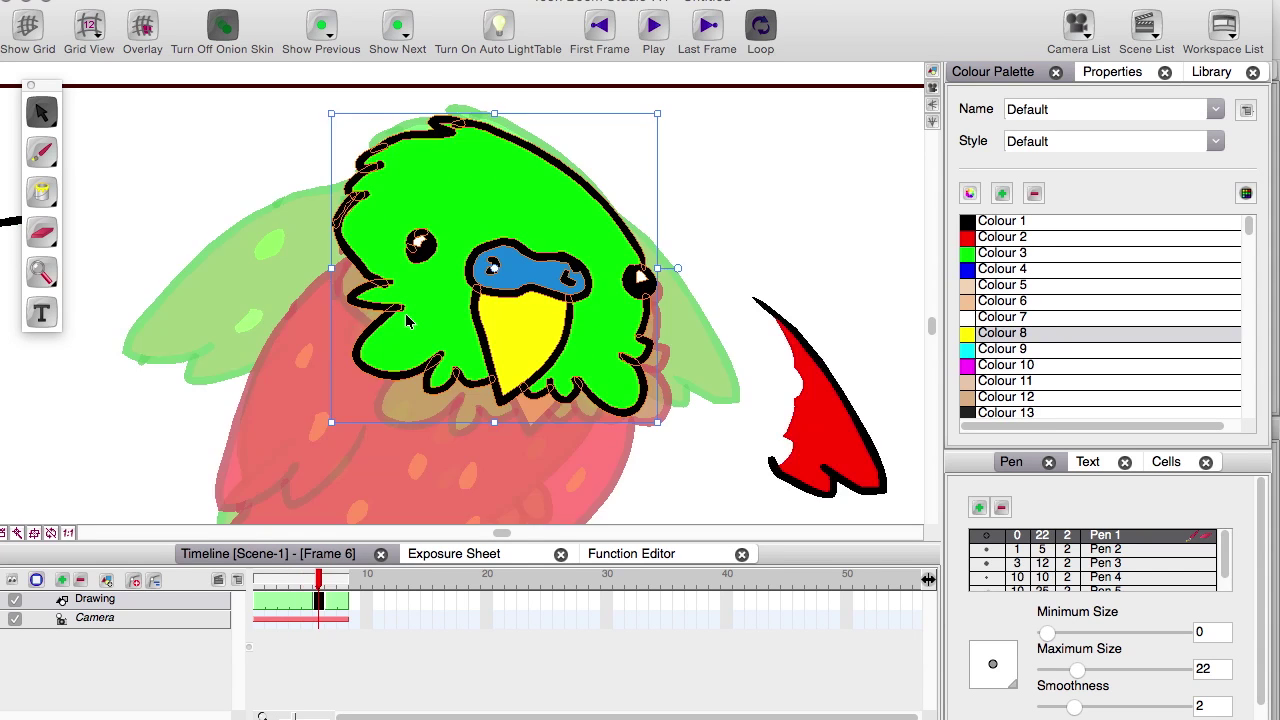
Shift the head slightly lower in frame 6, flipping through adjacent frames to judge the movement.
key("comma")
key("period")
key("comma")
key("period")
key("comma")
key("period")
left_click_drag(662, 433, 658, 436)
key("comma")
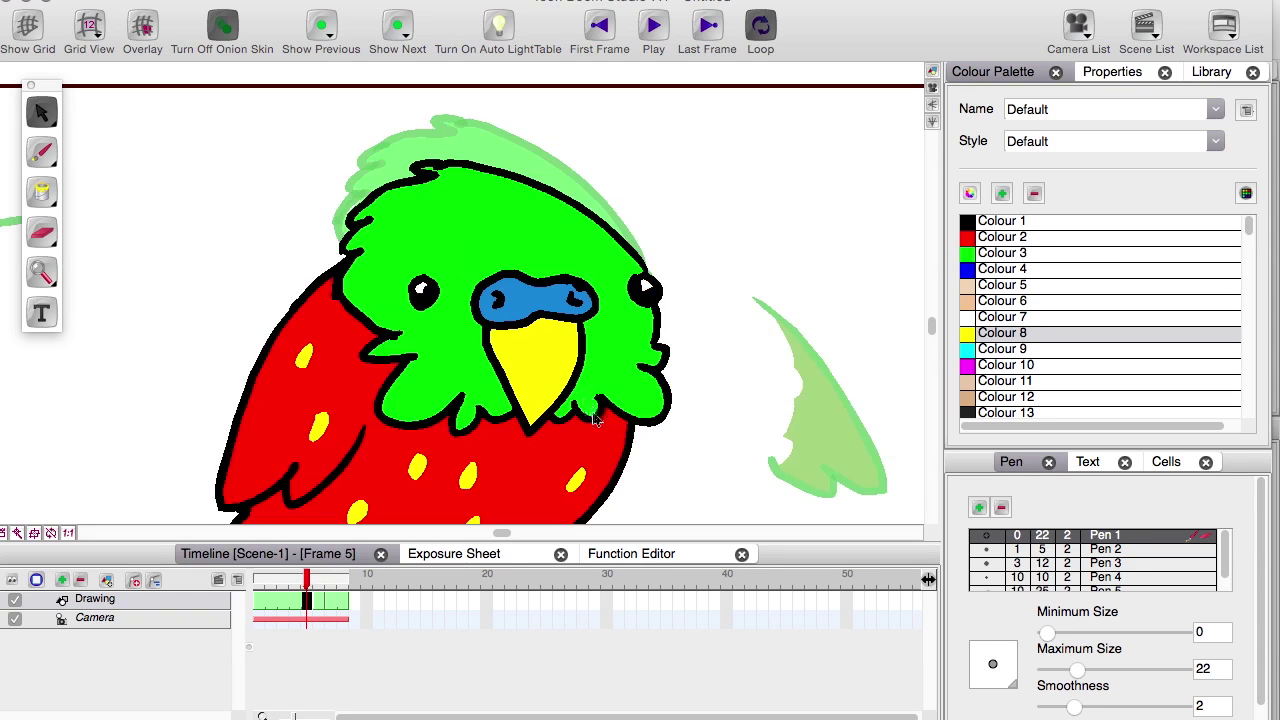
key("period")
key("period")
key("comma")
key("period")
key("comma")
key("period")
key("comma")
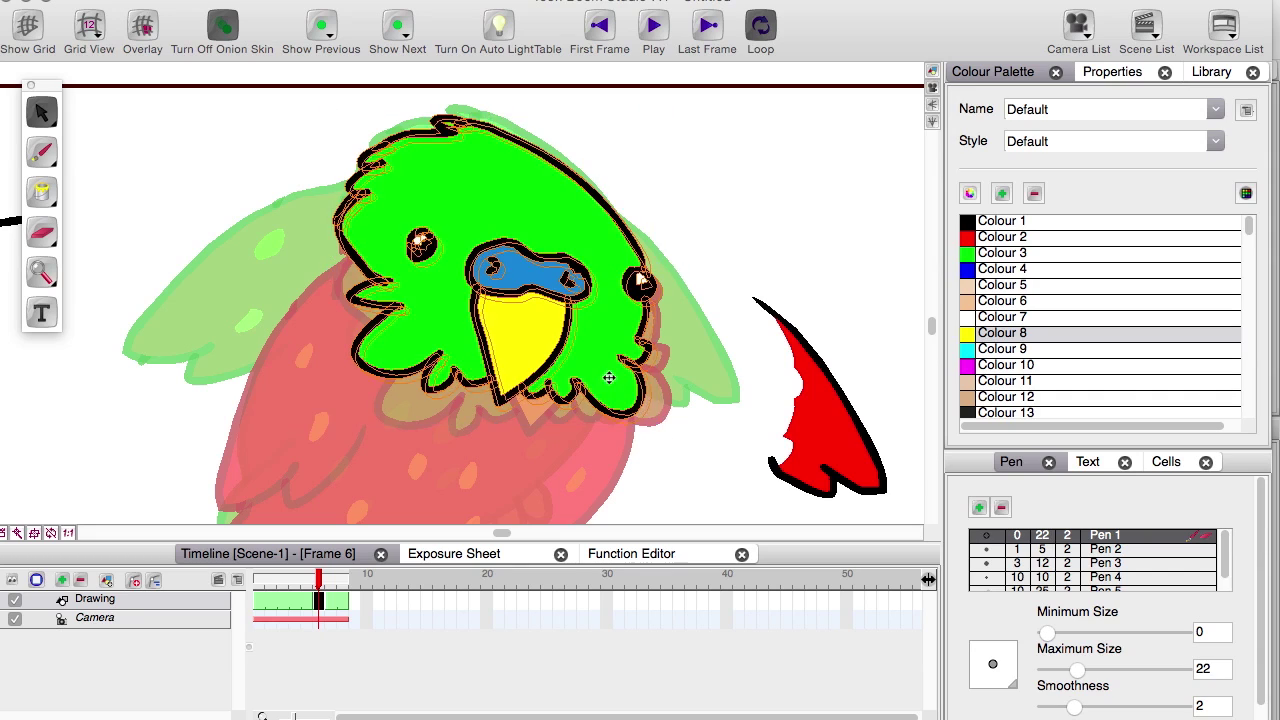
Flip through frames 5 to 7 at different zoom levels to check the in-between head motion.
key("comma")
key("period")
key("comma")
key("x")
key("x")
key("period")
key("period")
key("comma")
key("comma")
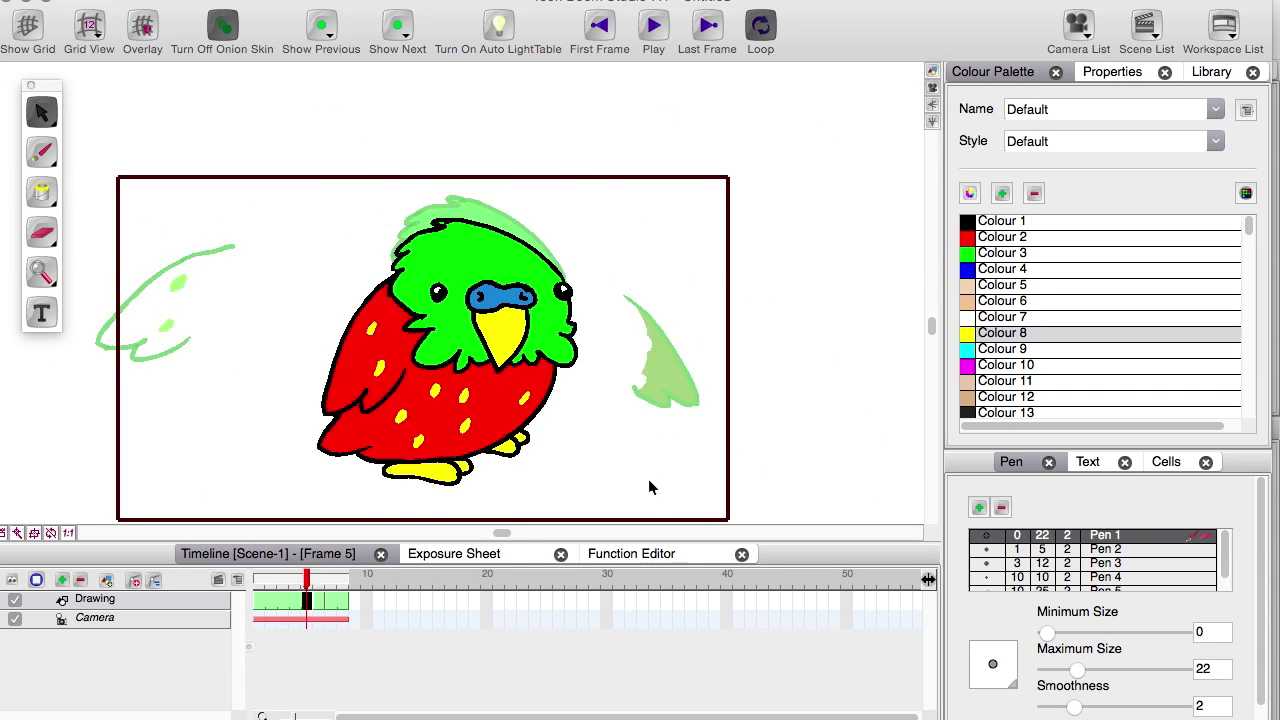
key("period")
key("z")
key("z")
key("comma")
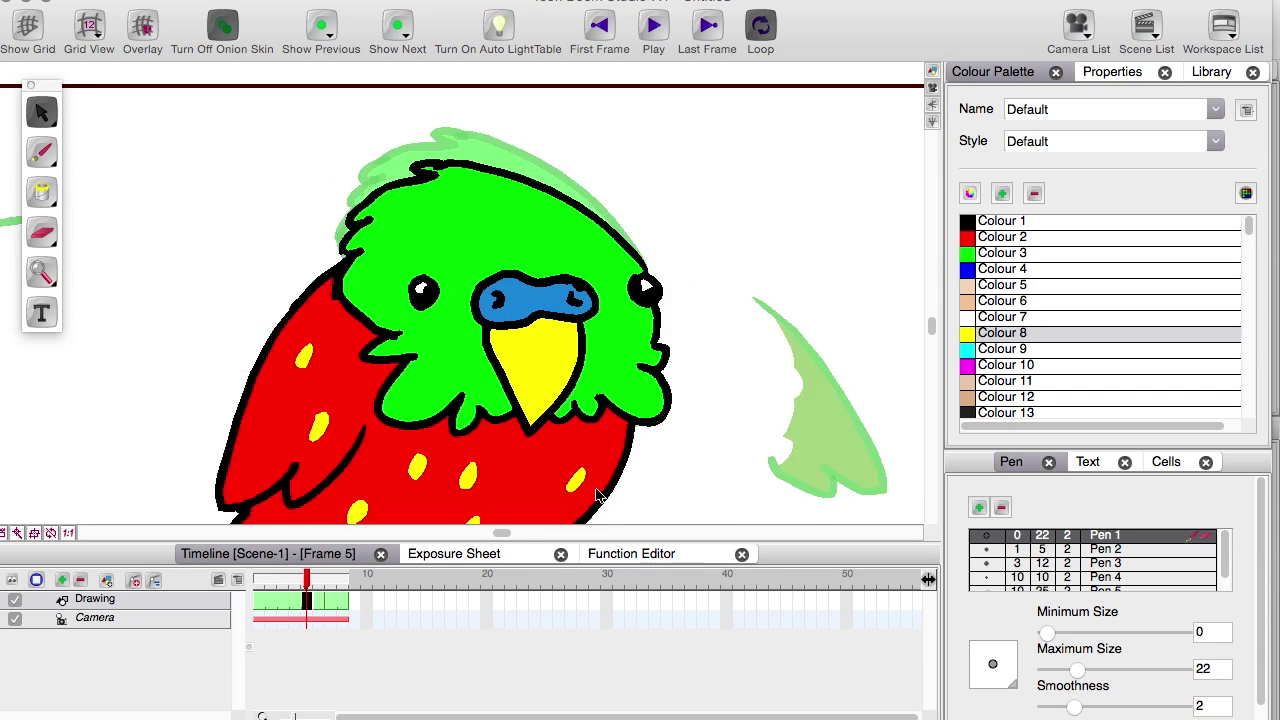
key("period")
key("period")
key("comma")
key("comma")
key("period")
key("period")
key("comma")
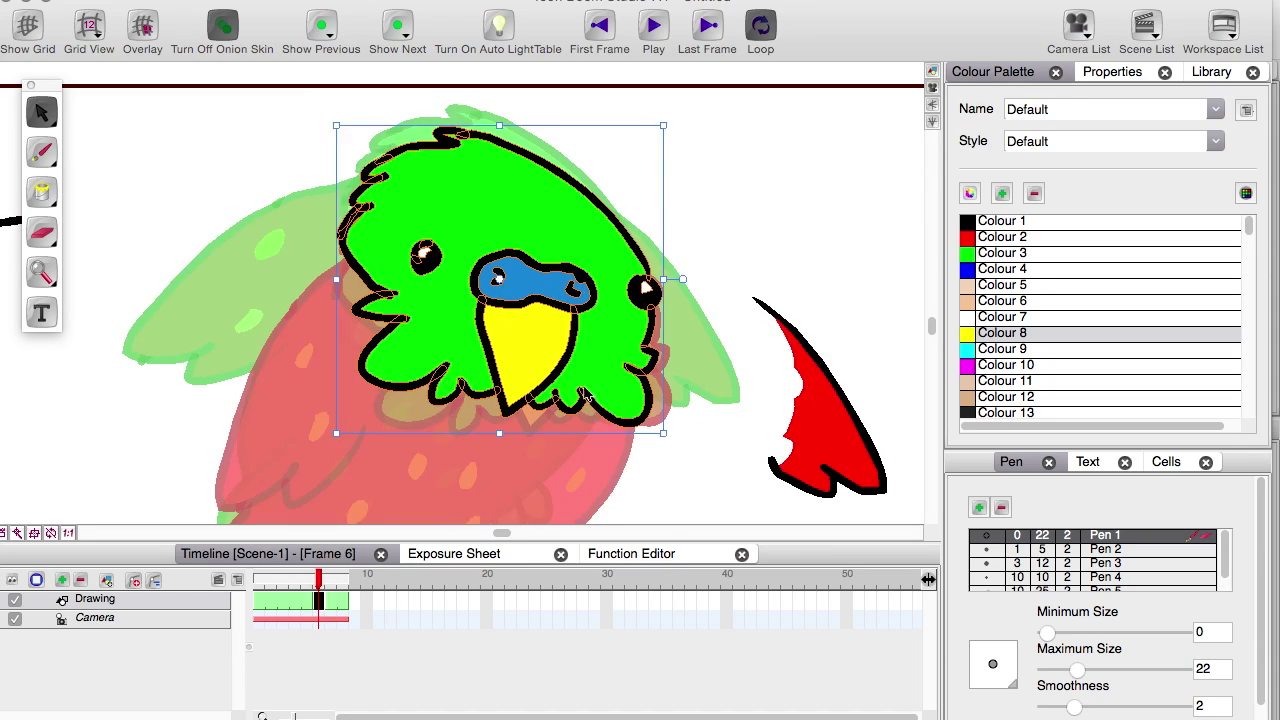
left_click(586, 392)
key("comma")
key("period")
key("period")
key("comma")
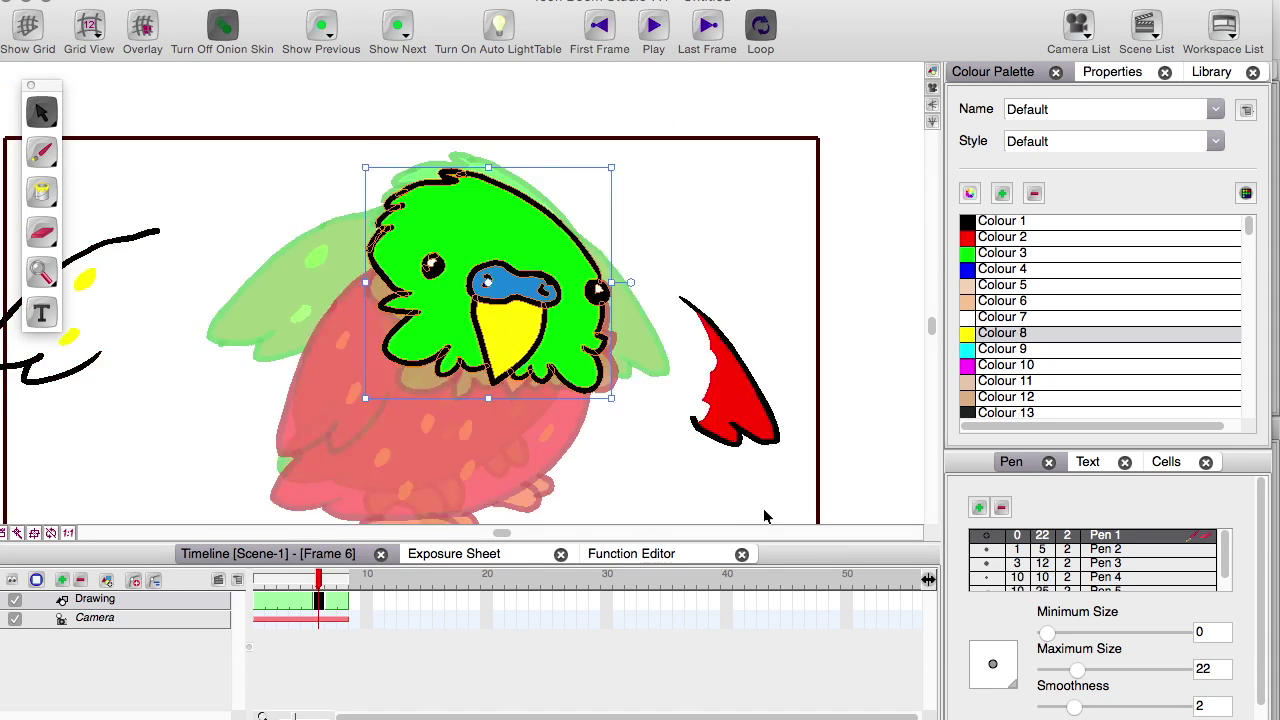
left_click(790, 425)
left_click(802, 442)
key("Delete")
key("super+z")
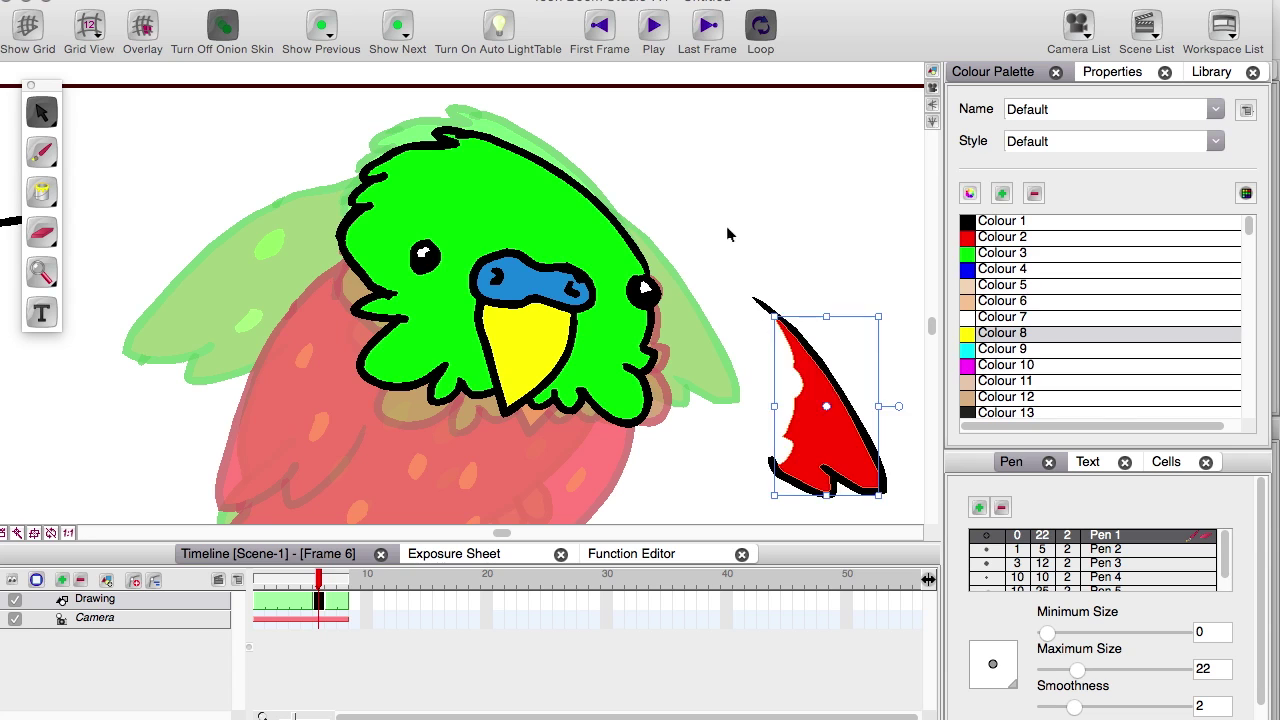
key("super+z")
Fit the red wing against the side of the head at a steeper tilt and send it to the back.
left_click_drag(836, 456, 664, 371)
left_click_drag(729, 430, 697, 413)
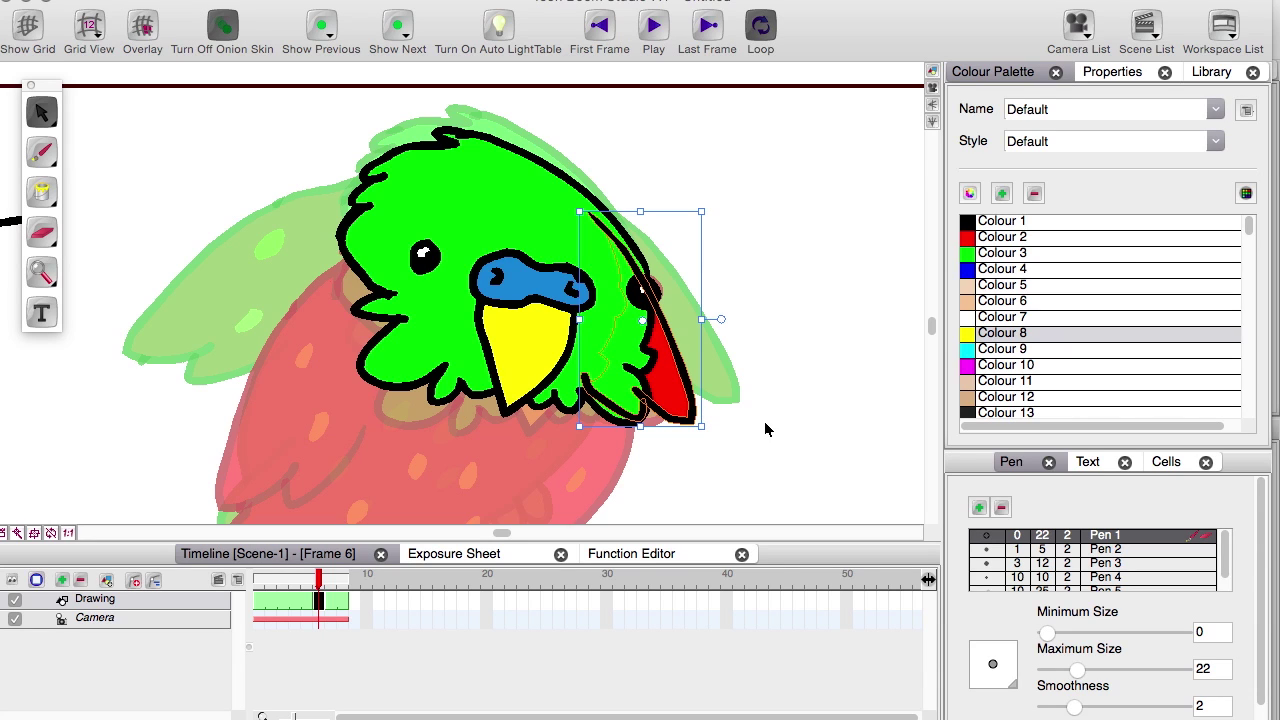
right_click(660, 382)
mouse_move(704, 514)
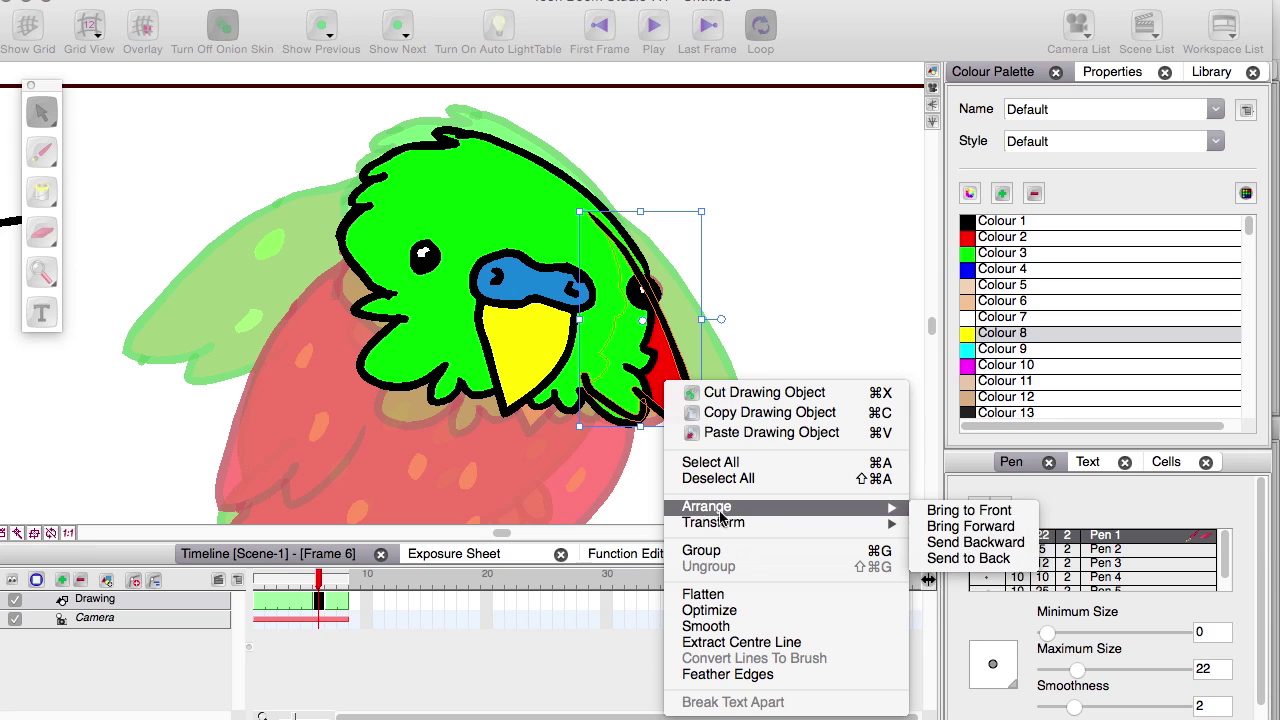
left_click(941, 566)
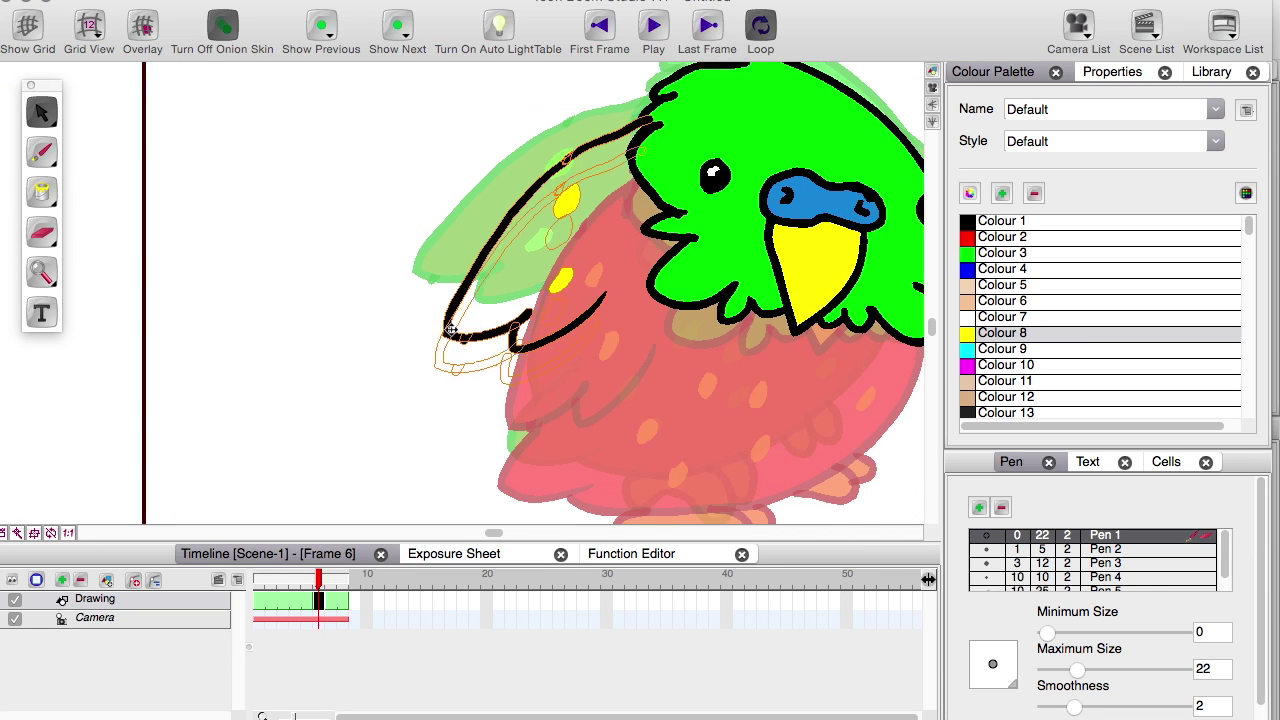
Place the unfilled wing outline beside the head, midway between the raised and folded onion-skin wings, and deselect it.
left_click(451, 330)
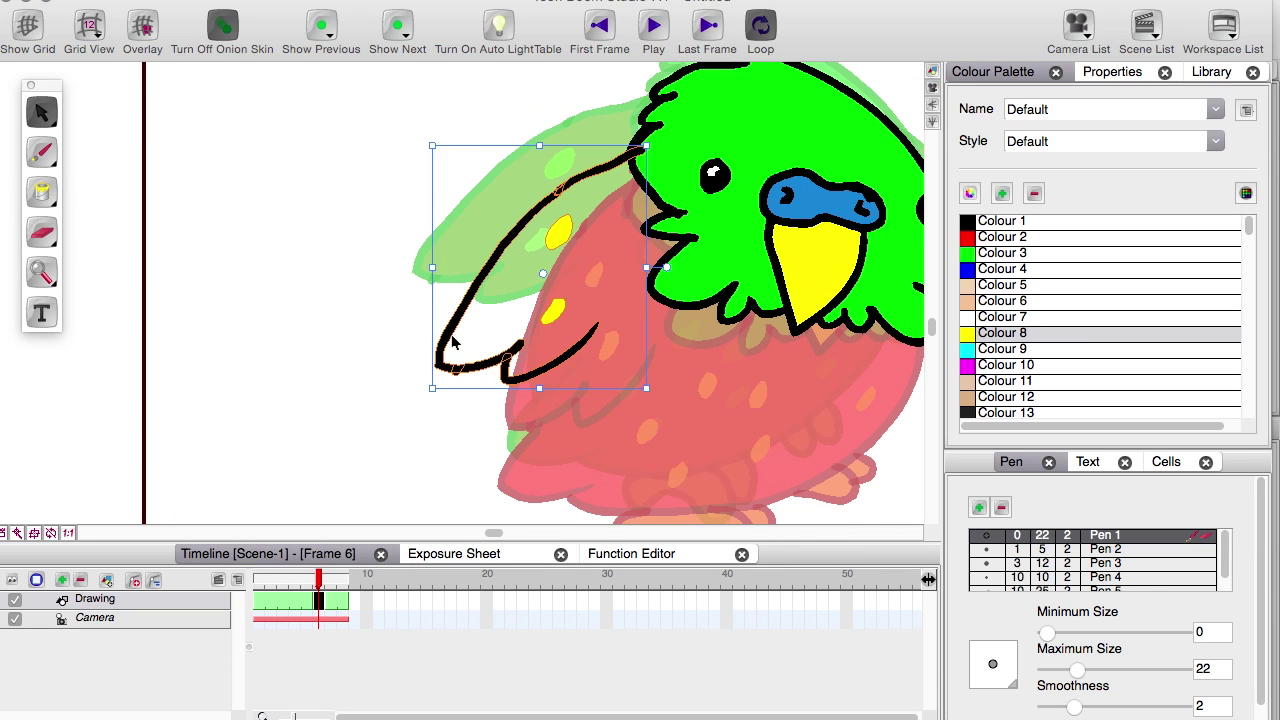
right_click(543, 455)
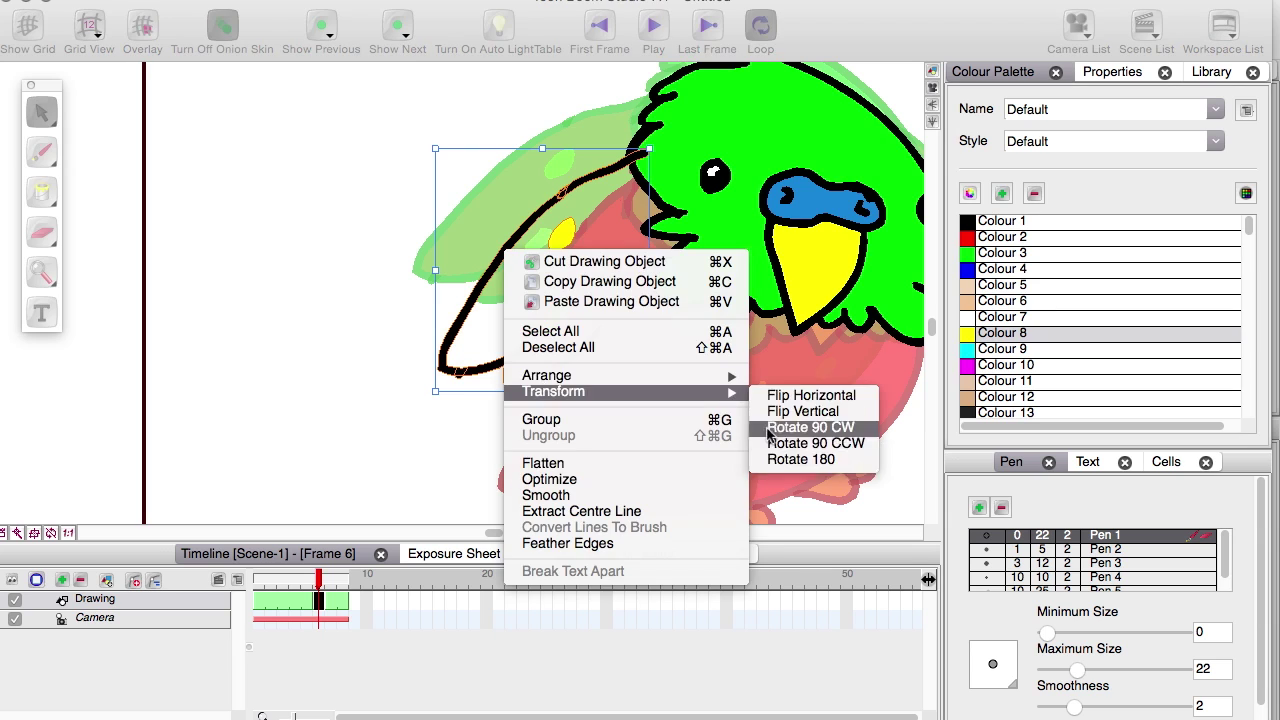
left_click(371, 400)
left_click(366, 343)
Brush the curved underside of the body in black Colour 1, between the two onion-skin bellies.
left_click(41, 160)
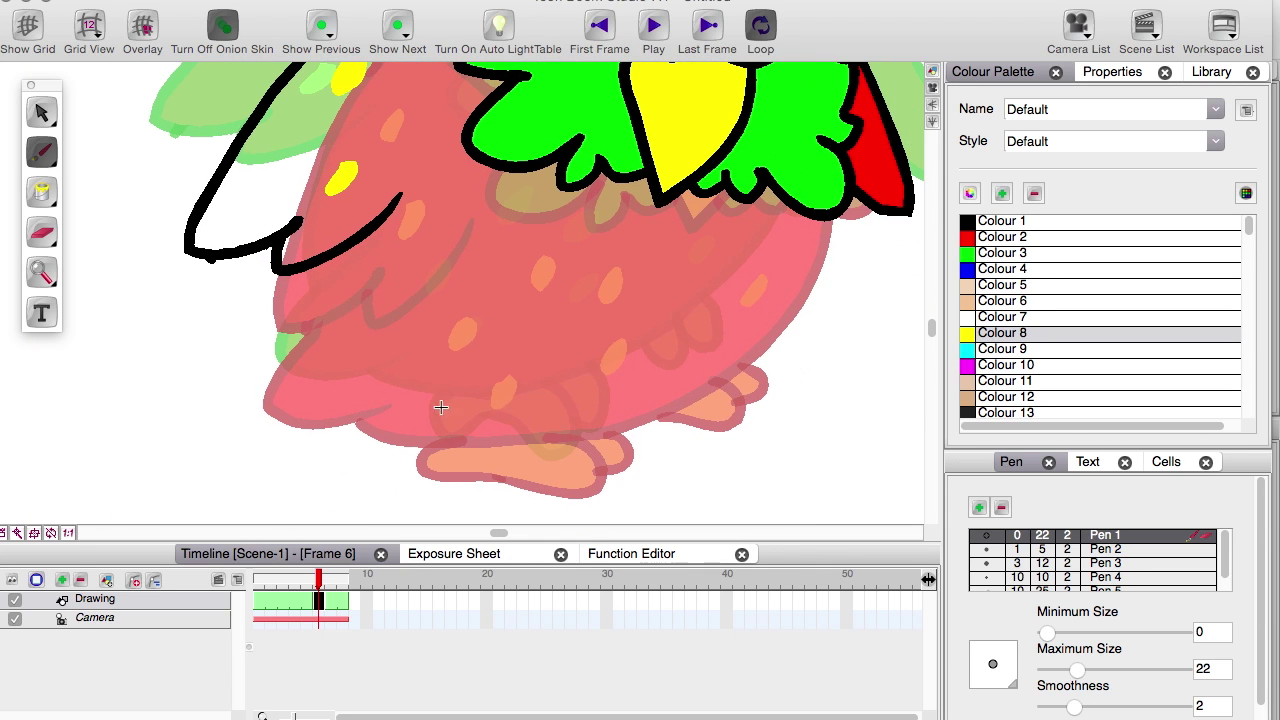
left_click_drag(405, 411, 666, 352)
key("super+z")
left_click(970, 224)
left_click_drag(392, 406, 800, 212)
key("super+z")
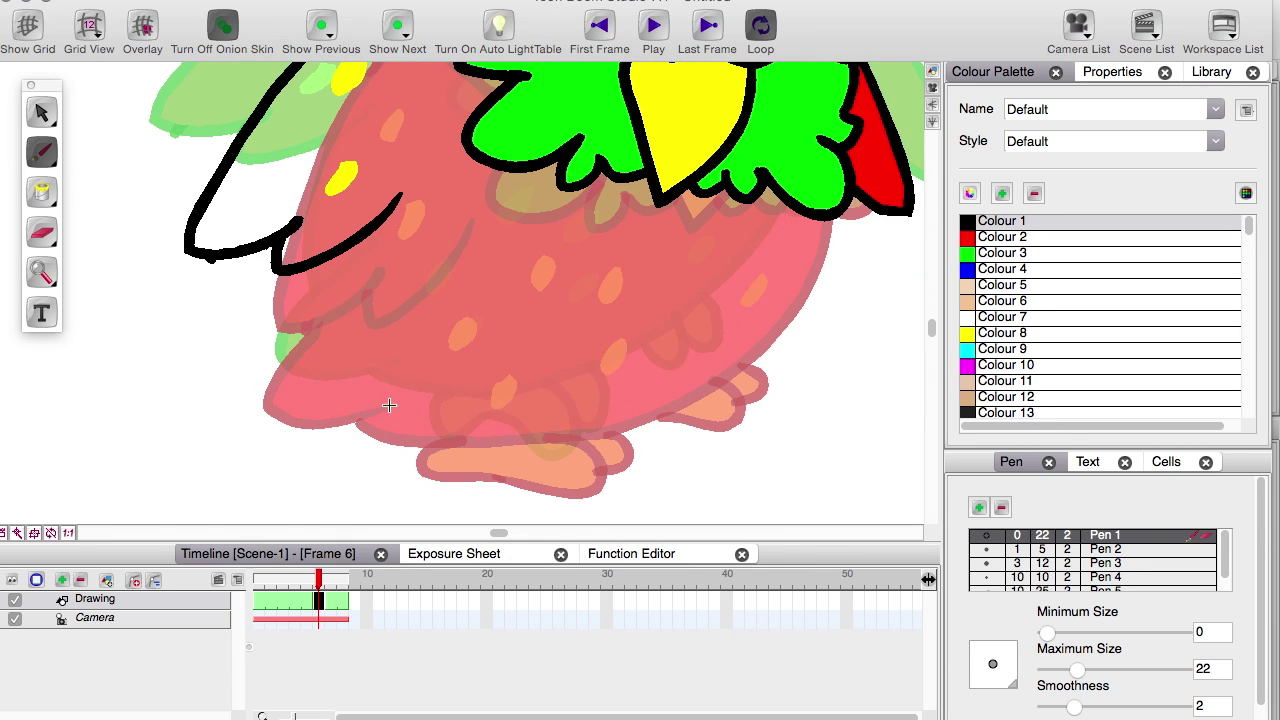
mouse_move(389, 405)
left_mouse_down()
mouse_move(691, 354)
mouse_move(808, 215)
left_mouse_up()
Draw the black outlines of both feet and their toes beneath the belly curve.
scroll(614, 314, "up", 3)
left_click_drag(630, 283, 745, 195)
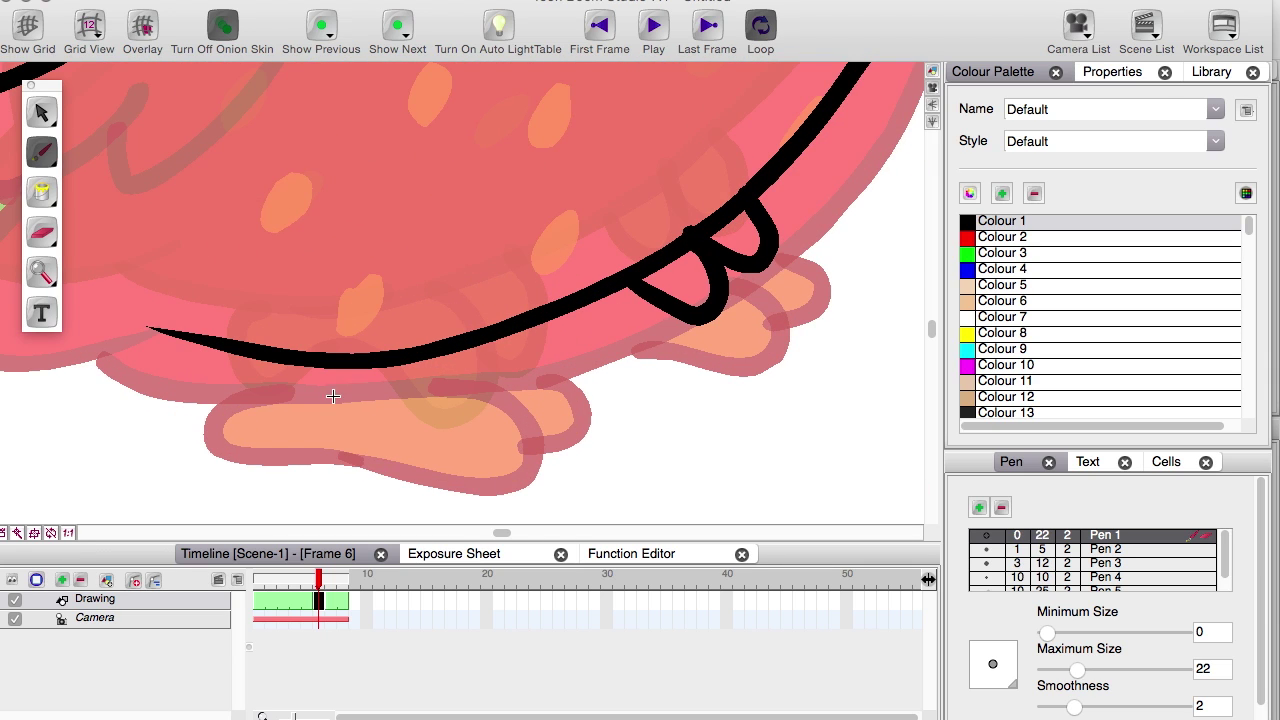
left_click_drag(333, 396, 415, 367)
mouse_move(423, 366)
left_mouse_down()
mouse_move(517, 426)
mouse_move(531, 319)
left_mouse_up()
mouse_move(550, 329)
left_mouse_down()
mouse_move(574, 349)
mouse_move(617, 296)
left_mouse_up()
left_click_drag(431, 369, 331, 323)
left_click_drag(268, 368, 670, 457)
left_click_drag(425, 334, 686, 330)
Outline the parrot's tail and the side of its body below the unfilled wing in black.
mouse_move(562, 171)
left_mouse_down()
mouse_move(584, 215)
mouse_move(450, 375)
left_mouse_up()
left_click_drag(674, 432, 851, 451)
key("super+z")
left_click_drag(506, 197, 454, 296)
left_click_drag(454, 298, 454, 388)
left_click_drag(357, 90, 343, 366)
key("1")
key("1")
key("1")
key(".")
key("2")
key("2")
left_click_drag(289, 271, 374, 157)
left_click_drag(460, 255, 408, 312)
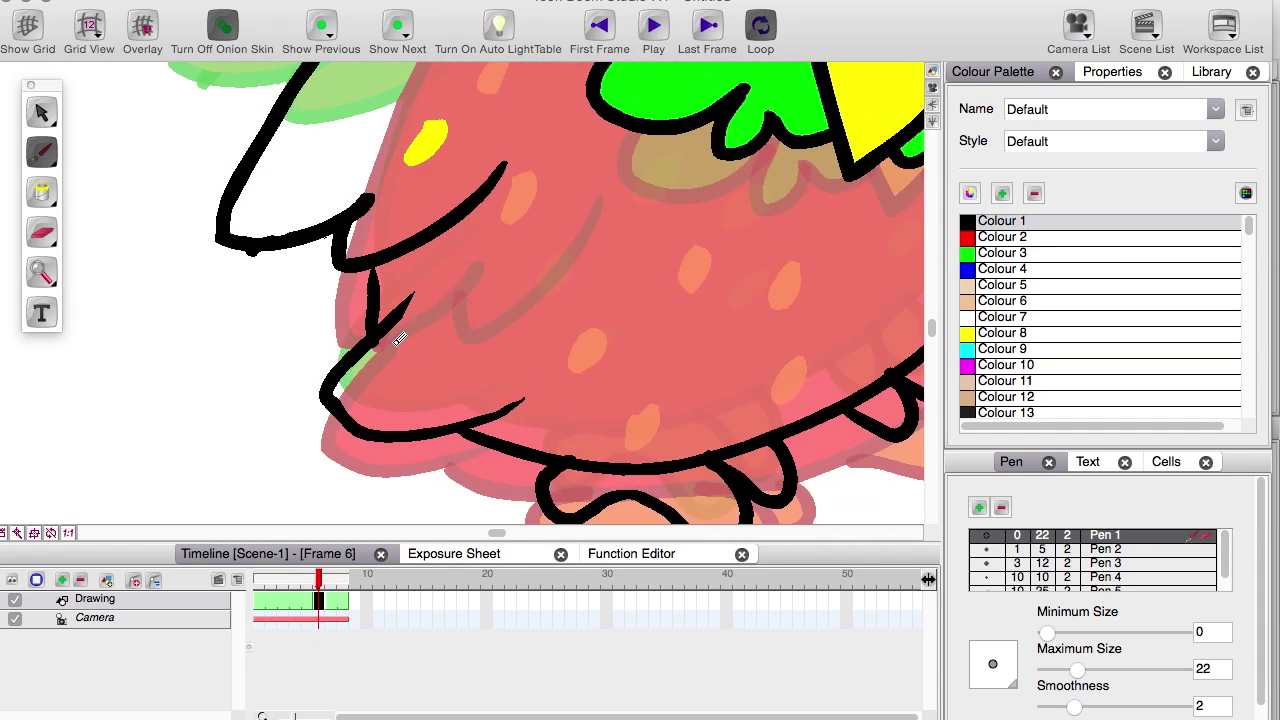
Fill the in-between parrot's wings, body and tail on frame 6 with red Colour 2.
key(".")
left_click(991, 239)
left_click_drag(440, 271, 468, 226)
left_click(42, 192)
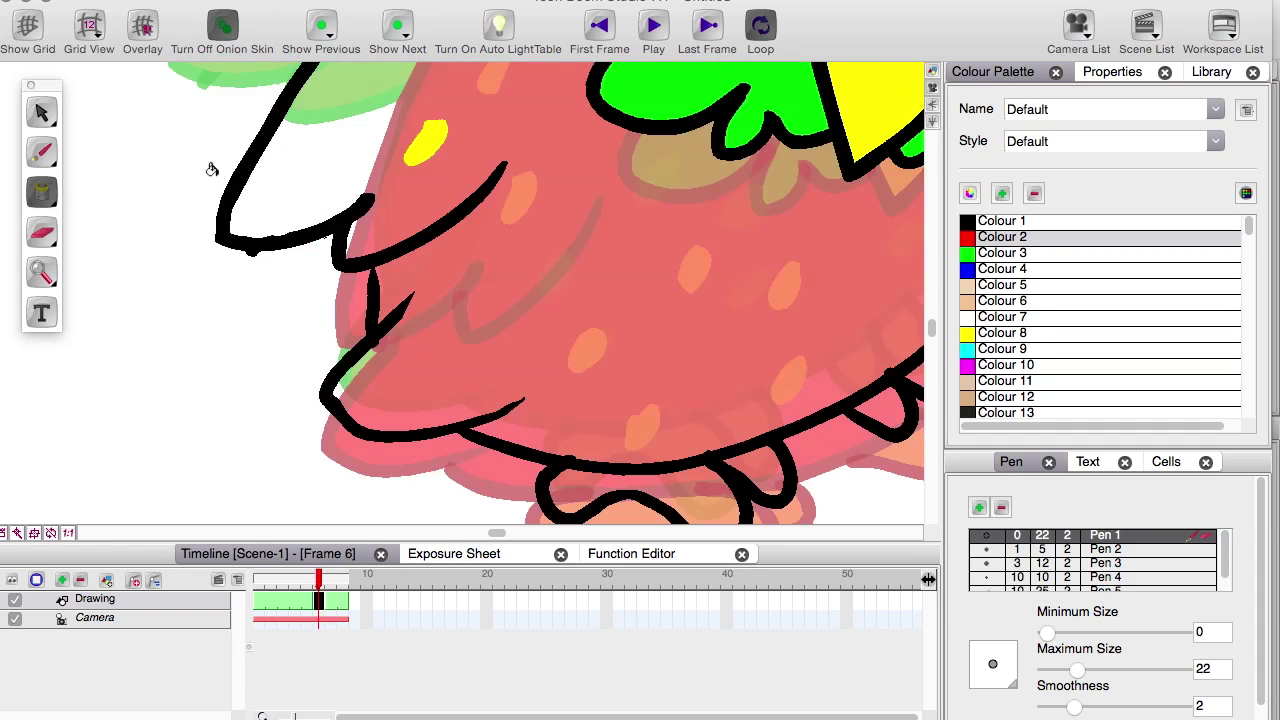
left_click(290, 180)
key("1")
key("1")
key("2")
key("2")
key("2")
left_click(46, 232)
key("1")
key("1")
key("1")
key("1")
Paint six yellow Colour 8 spots across the in-between parrot's red body on frame 6, matching the neighbouring drawing.
left_click(42, 152)
left_click(991, 333)
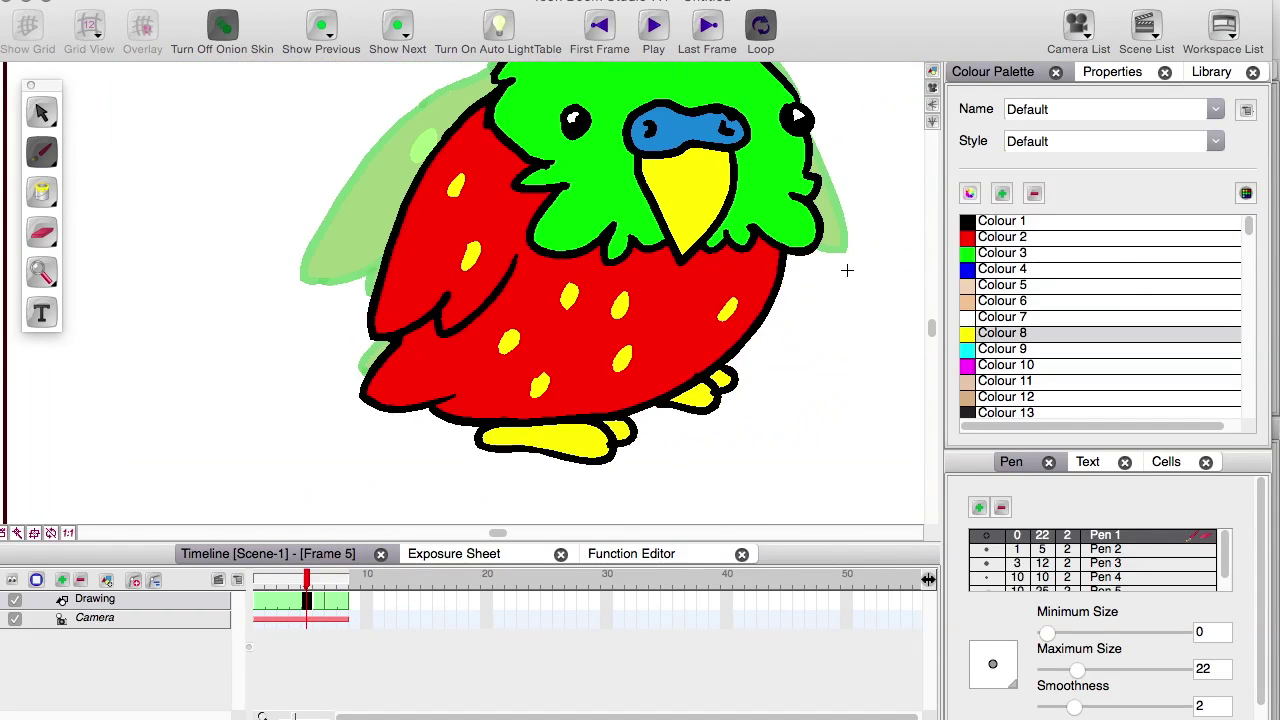
key(".")
key(".")
key(".")
left_click_drag(489, 323, 497, 310)
key(".")
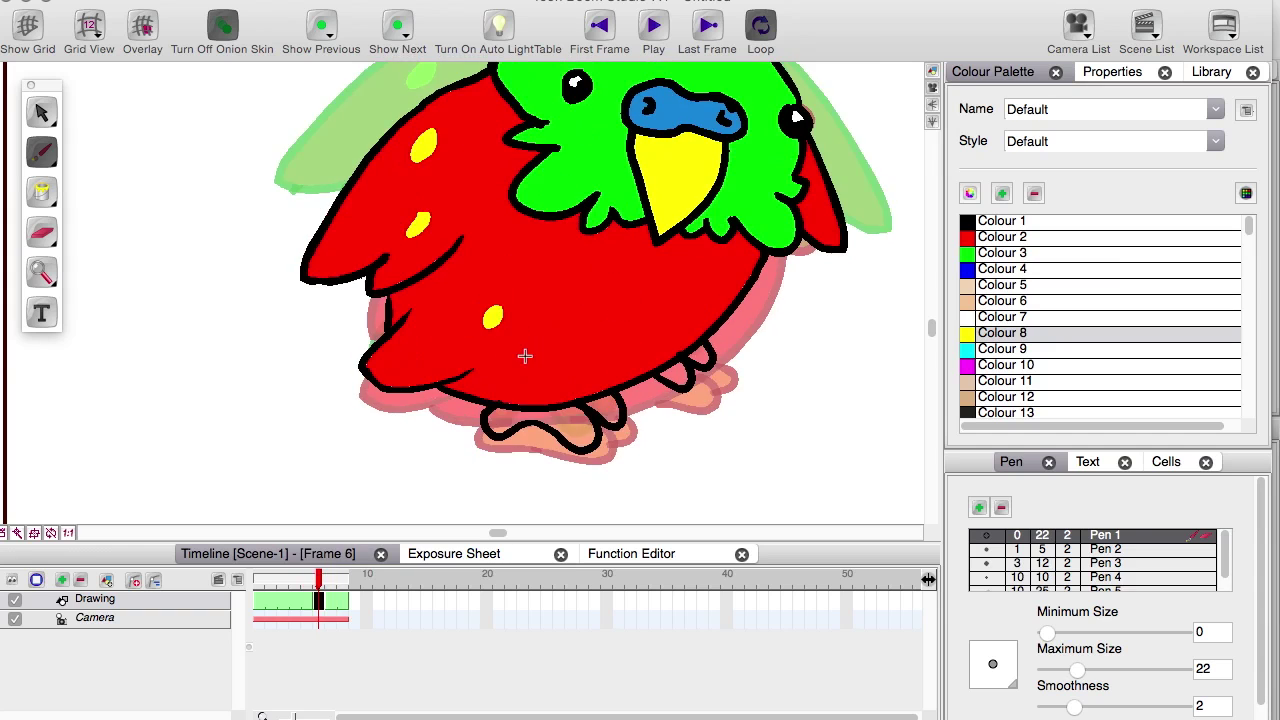
left_click(523, 357)
key("period")
key("comma")
left_click(556, 270)
key("period")
key("comma")
left_click(608, 287)
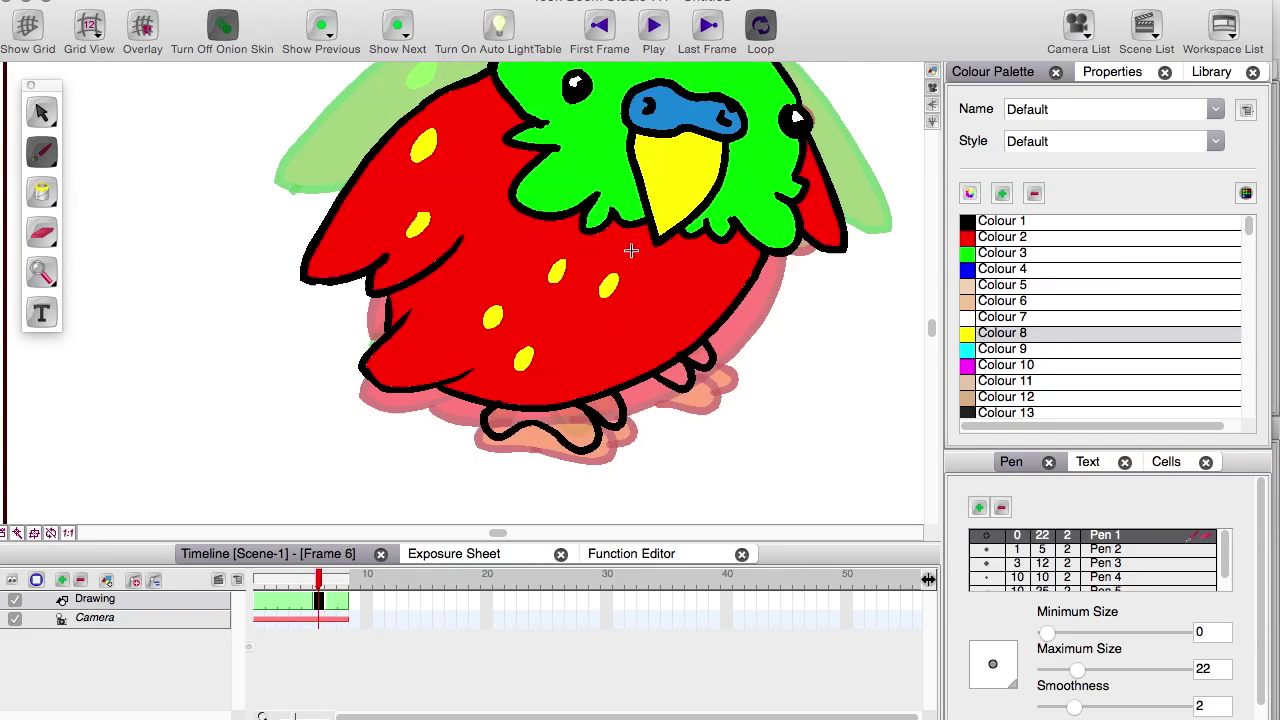
left_click_drag(617, 328, 606, 343)
key(".")
key(".")
left_click_drag(712, 293, 704, 307)
key(".")
Fill both feet and their toes on frame 6 with yellow Colour 8 and turn off onion skin.
key("alt+i")
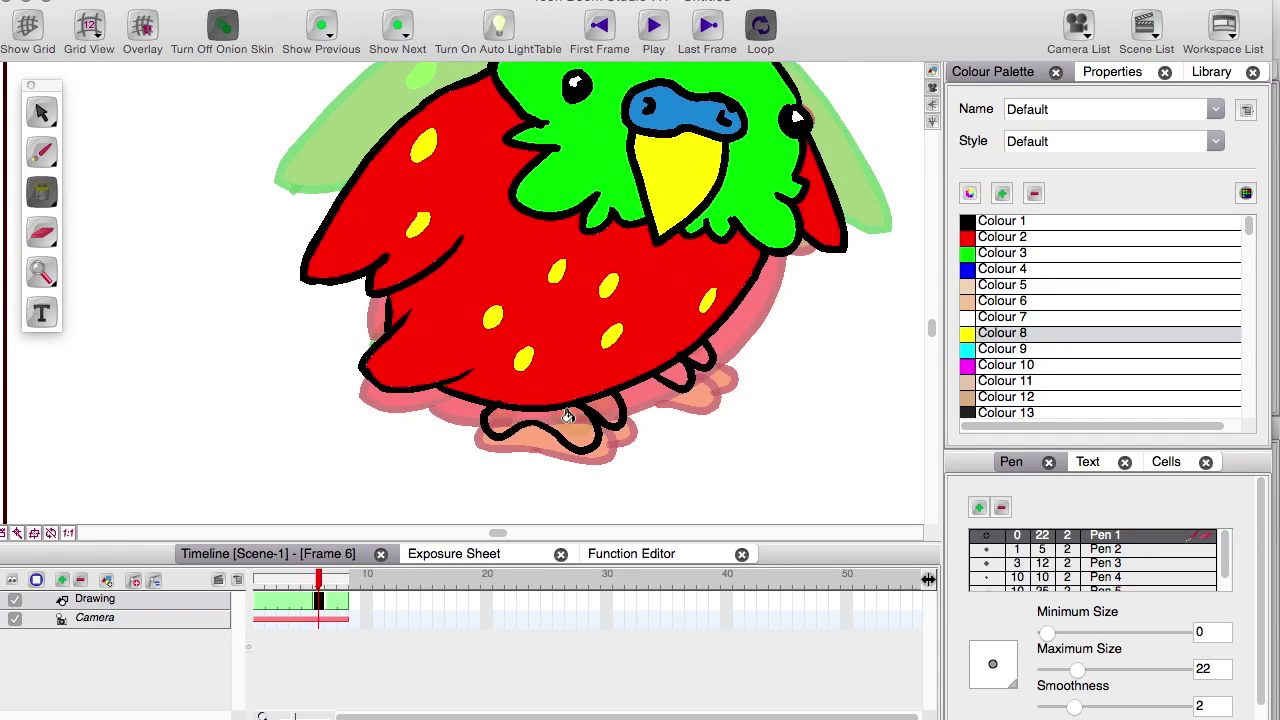
left_click_drag(568, 416, 606, 410)
key(".")
key("2")
key("2")
left_click_drag(506, 383, 600, 320)
key("shift+m")
left_click(222, 26)
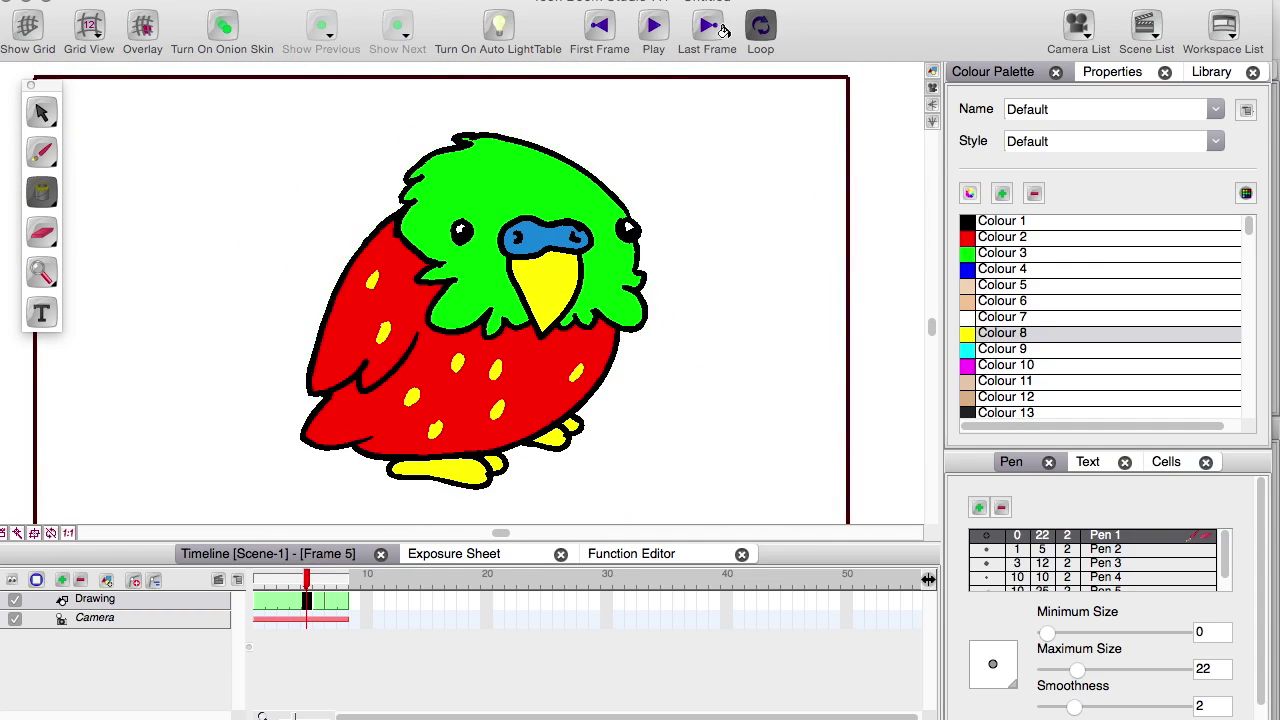
Step back and forth through frames 5 to 7 to compare the folded, in-between and raised wing poses.
key("period")
key("comma")
key("period")
key("period")
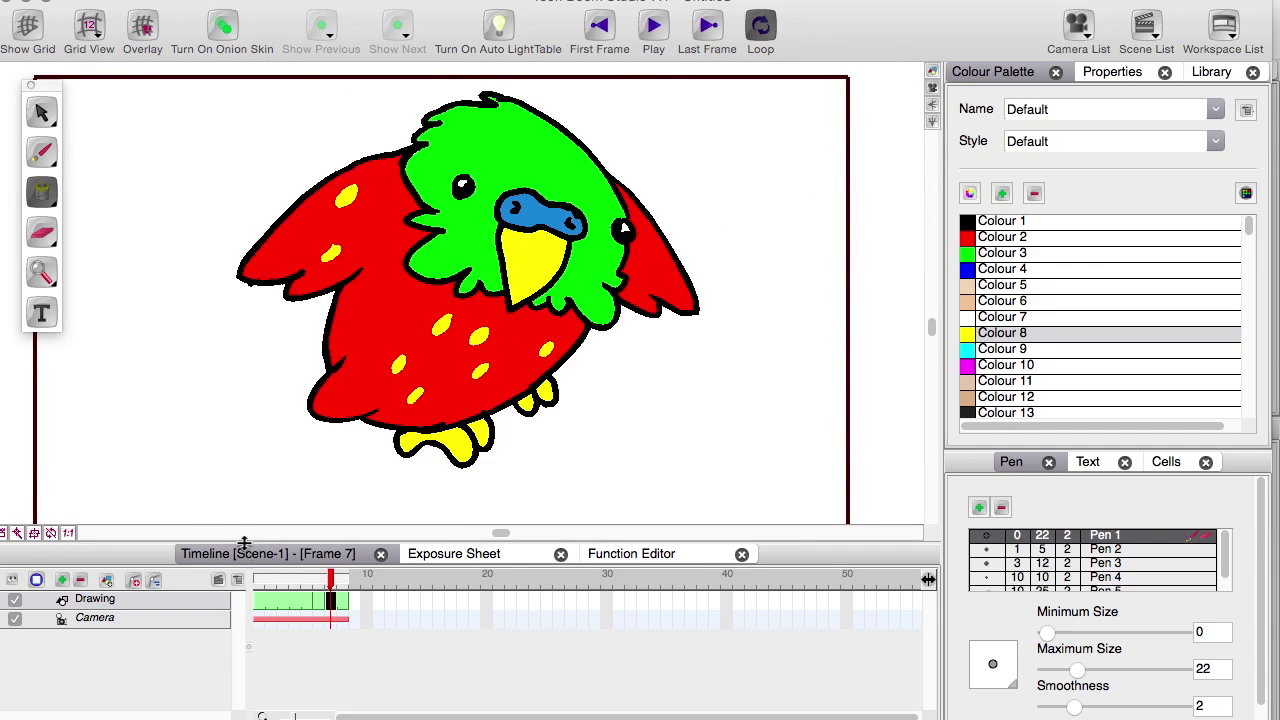
key("comma")
key("comma")
key("period")
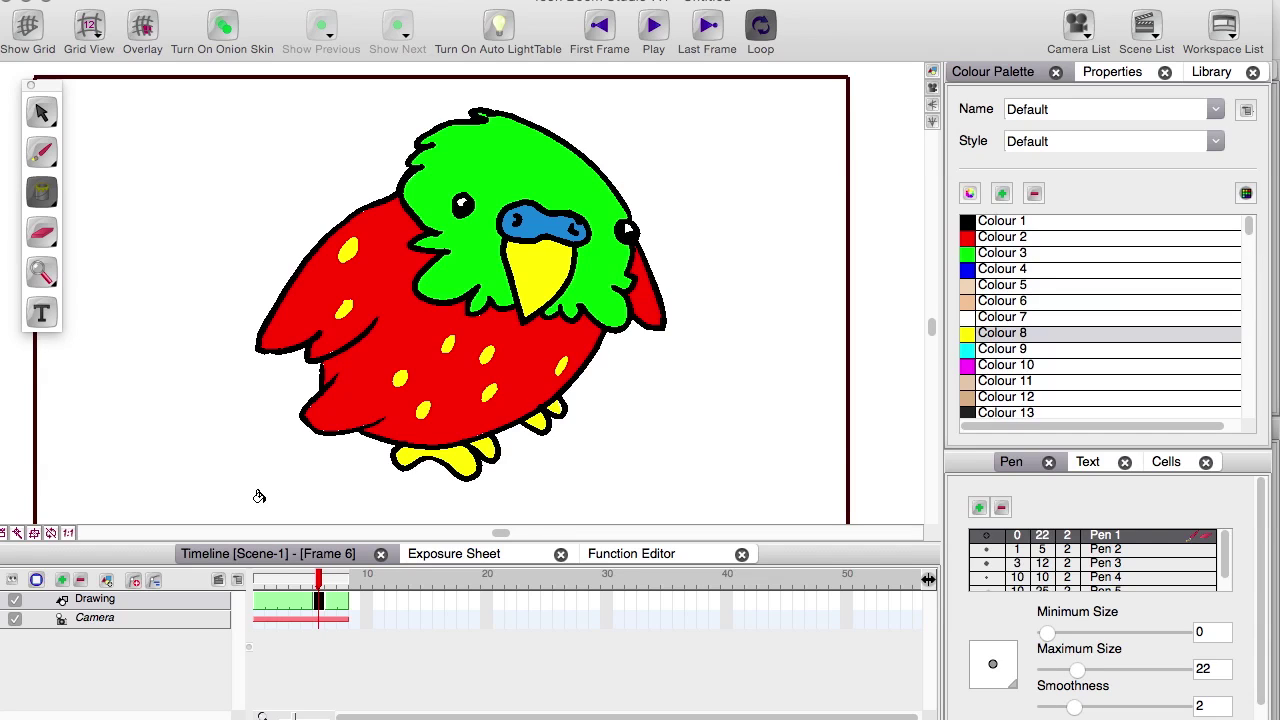
key("period")
key("comma")
key("period")
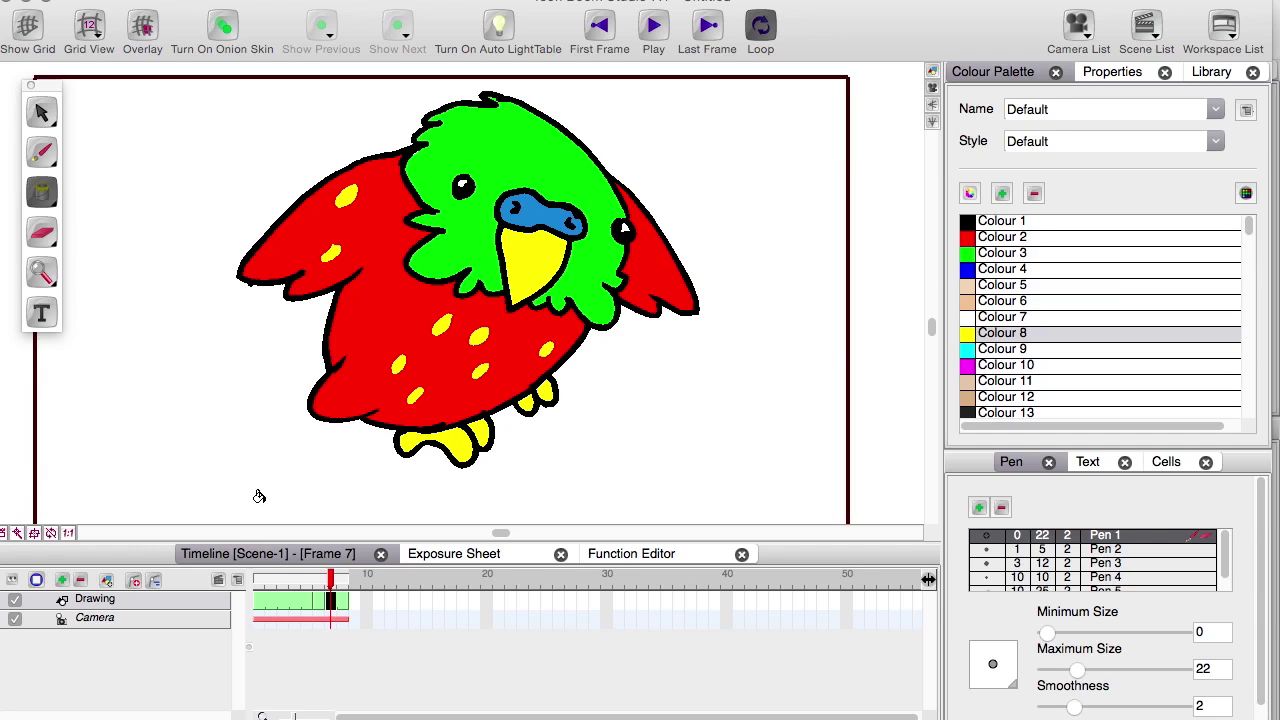
key("comma")
key("comma")
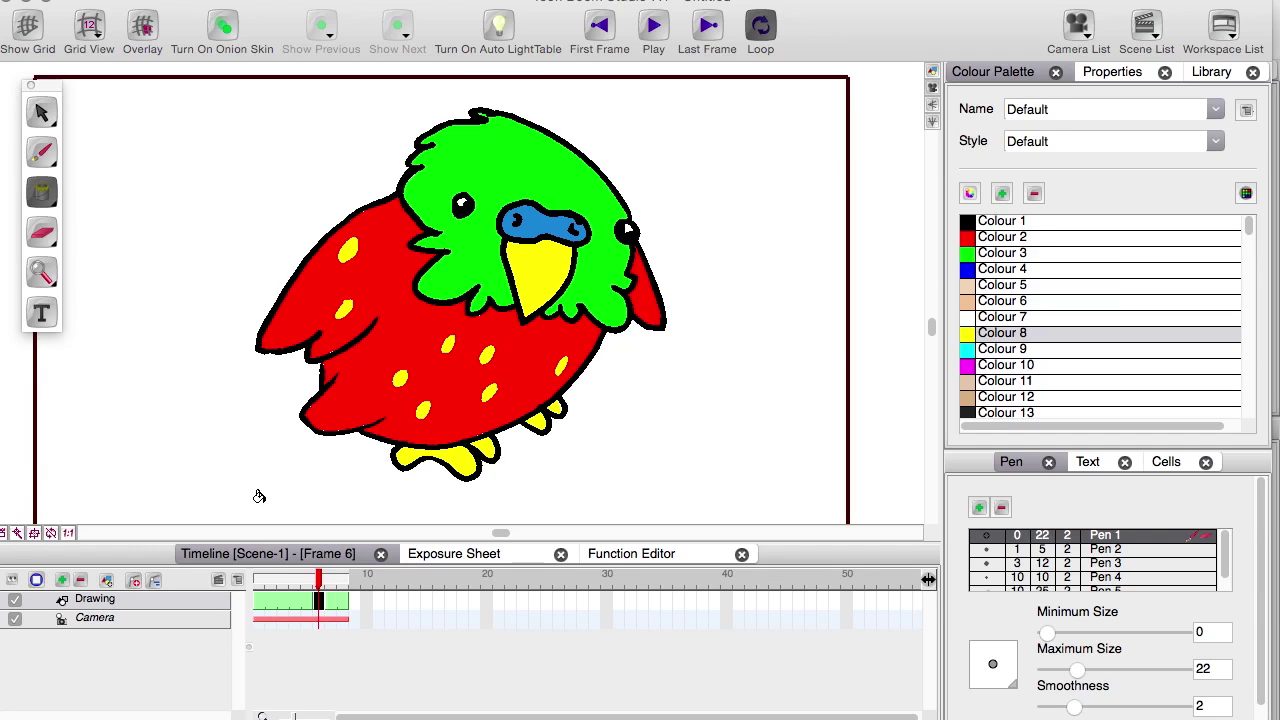
Extend the in-between drawing's exposure back to frame 5 so it covers frames 5 and 6, and play the loop.
left_click(402, 602)
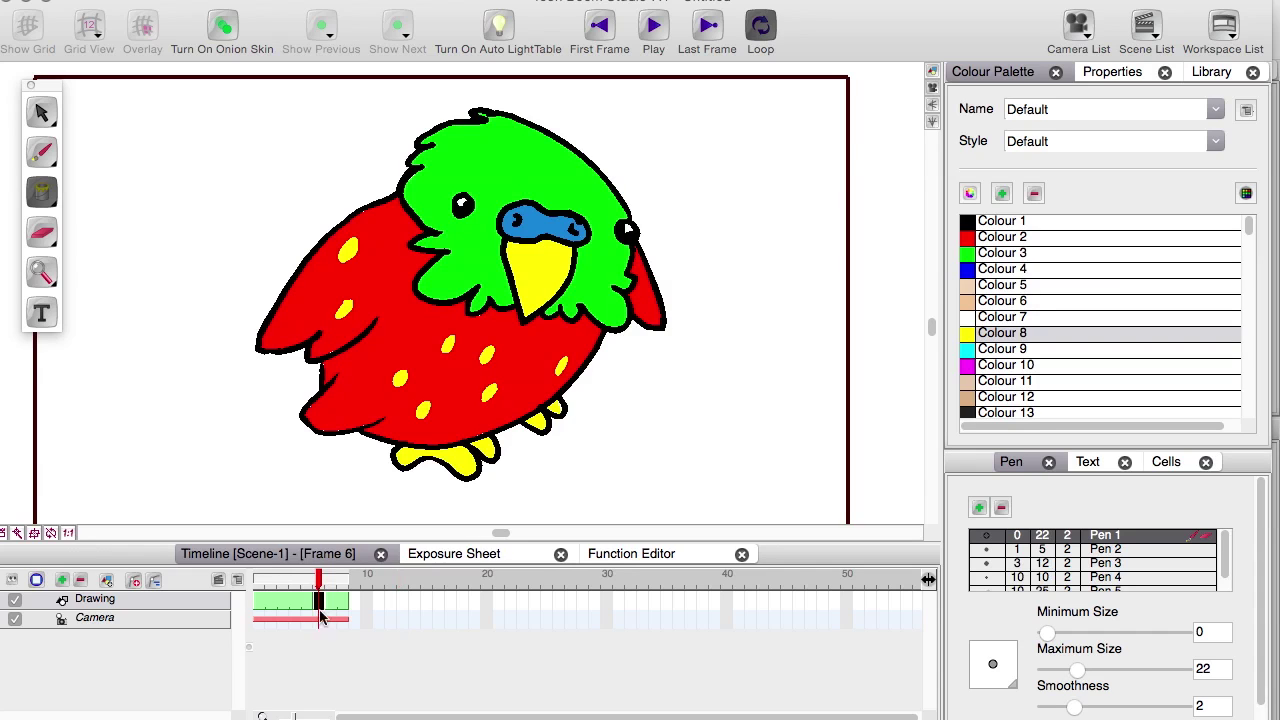
left_click(318, 602)
left_click(307, 603)
mouse_move(303, 579)
left_mouse_down()
mouse_move(277, 585)
mouse_move(336, 597)
mouse_move(294, 590)
left_mouse_up()
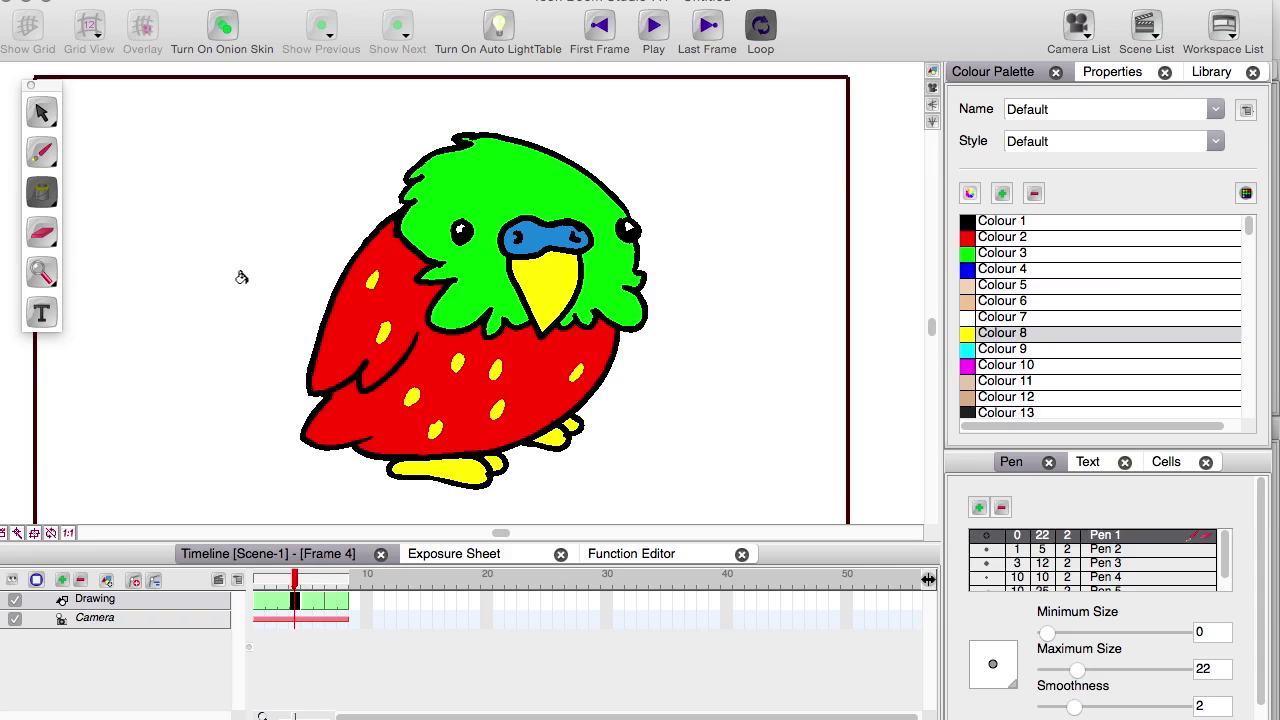
right_click(638, 27)
left_click(638, 27)
left_click(652, 25)
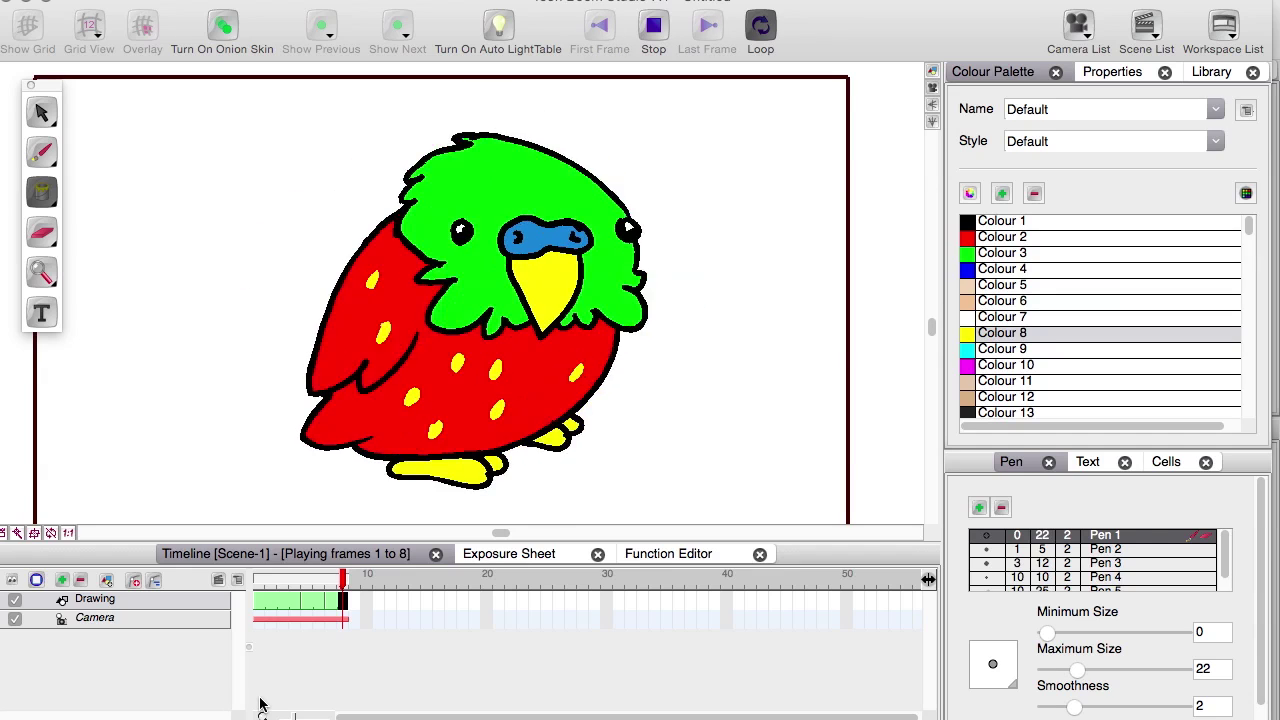
Copy the in-between drawing on frames 5 and 6, paste it at frame 9, and play the loop.
left_click(309, 602)
left_click_drag(318, 600, 306, 603)
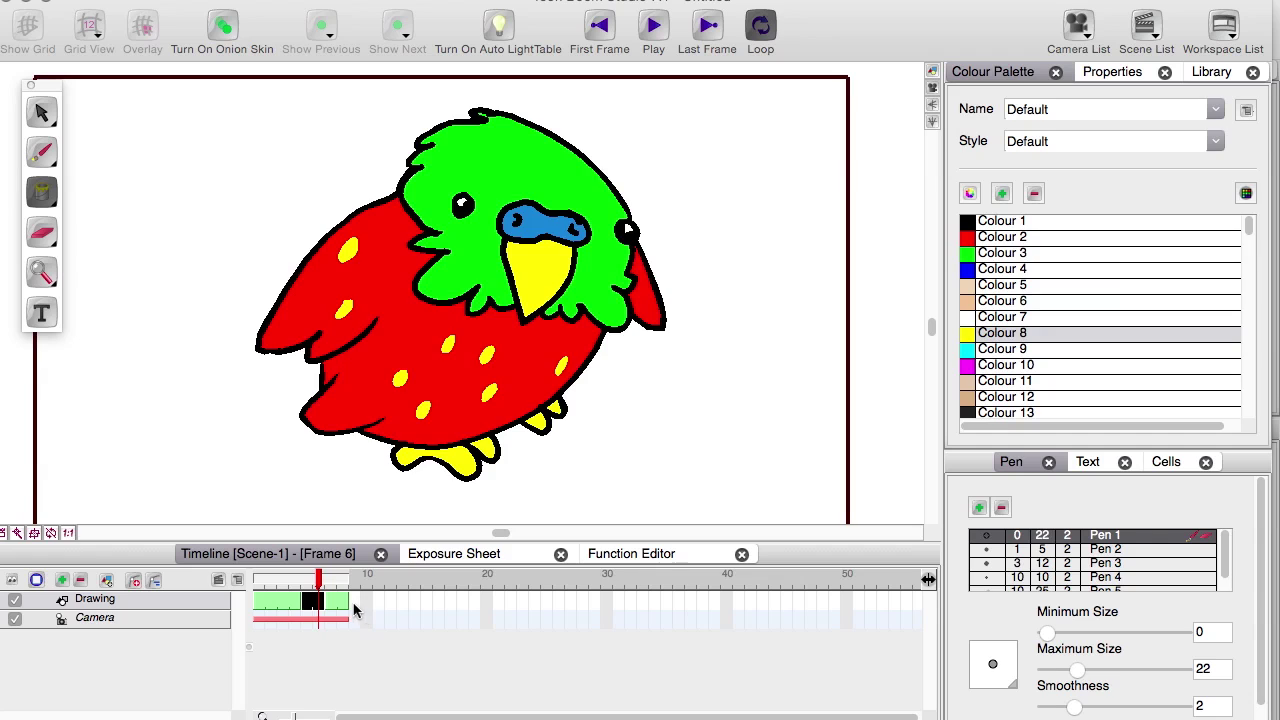
left_click(355, 605)
key("super+v")
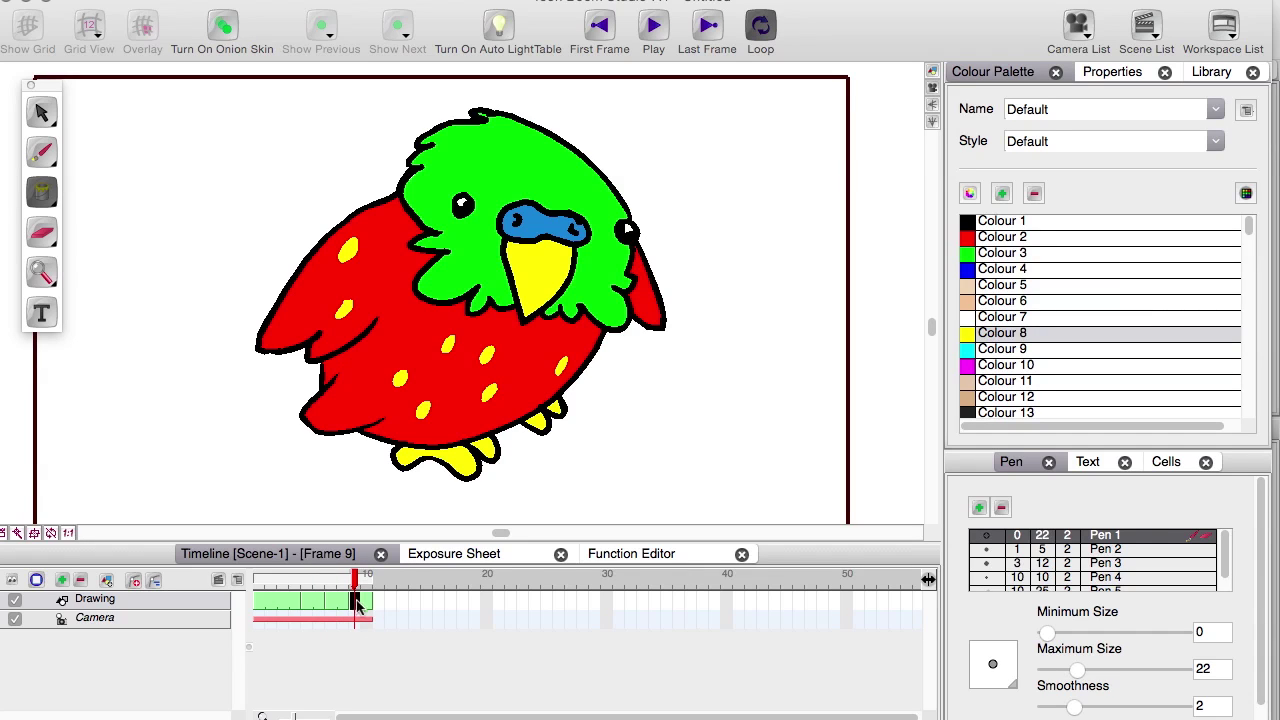
left_click(653, 27)
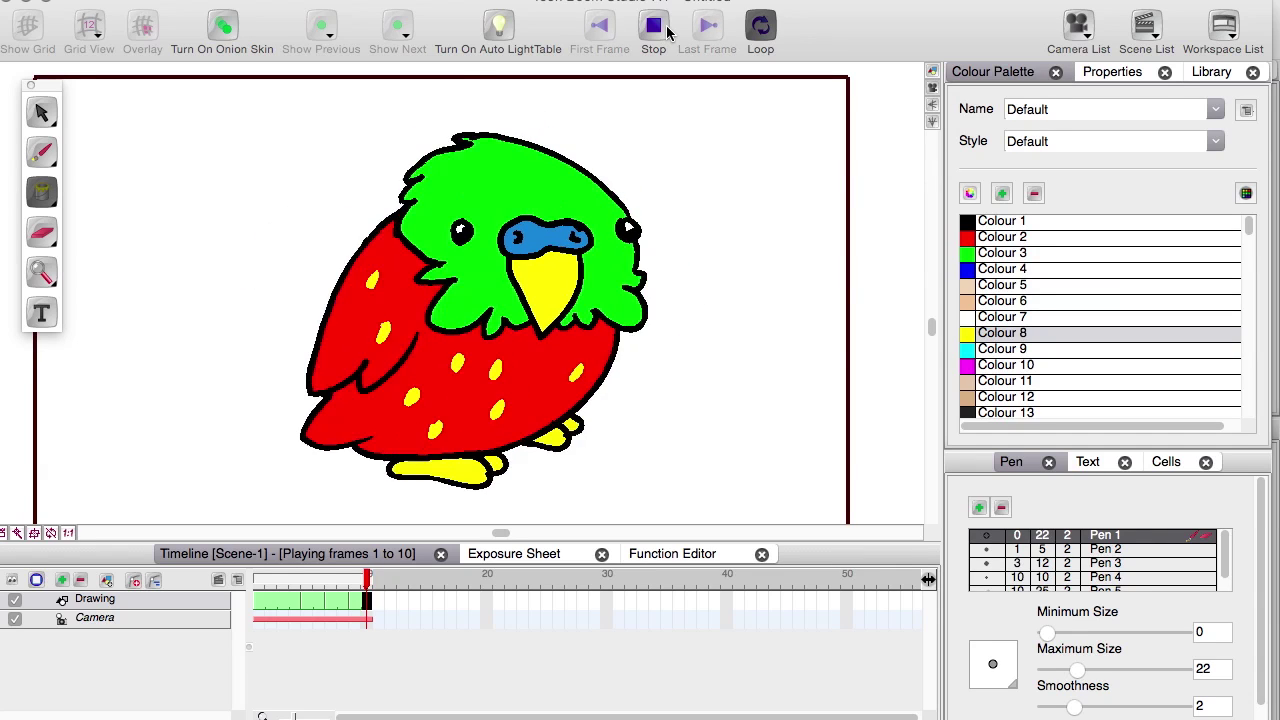
Shift the first in-between drawing to start at frame 3, delete the drawing at frame 9, and preview the loop.
mouse_move(306, 600)
left_mouse_down()
mouse_move(366, 606)
mouse_move(316, 608)
left_mouse_up()
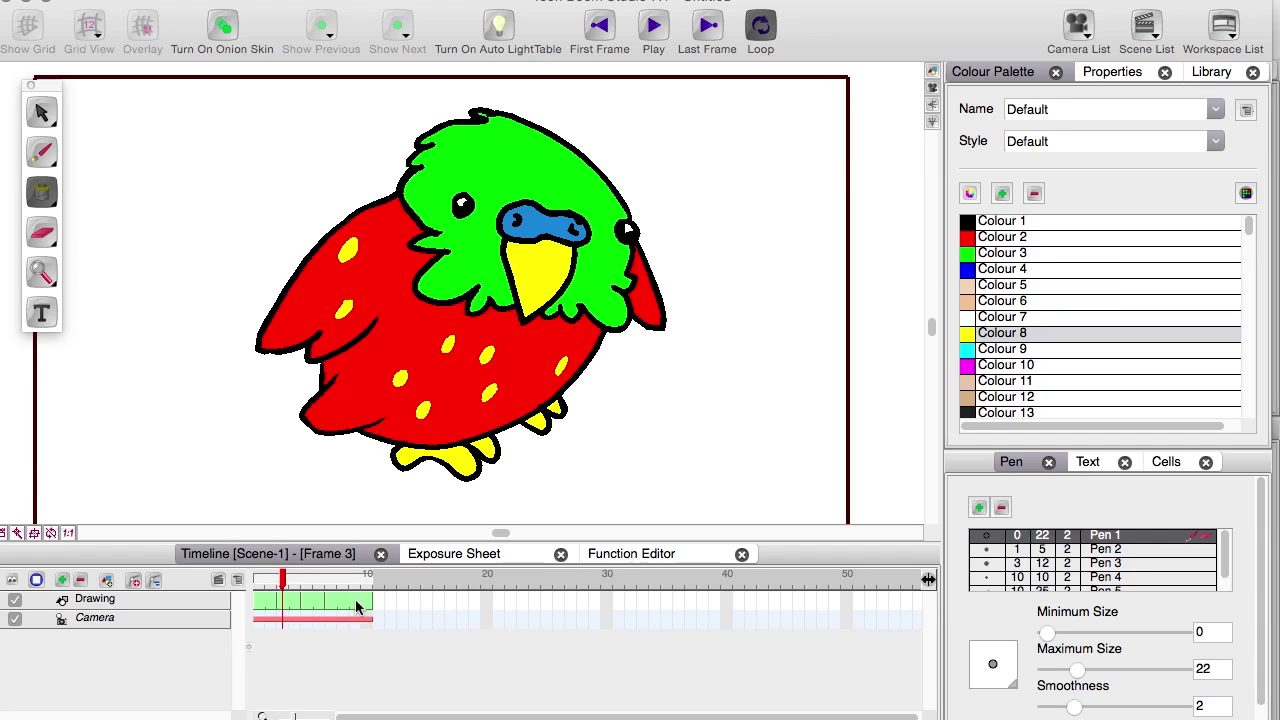
left_click(358, 602)
key("Delete")
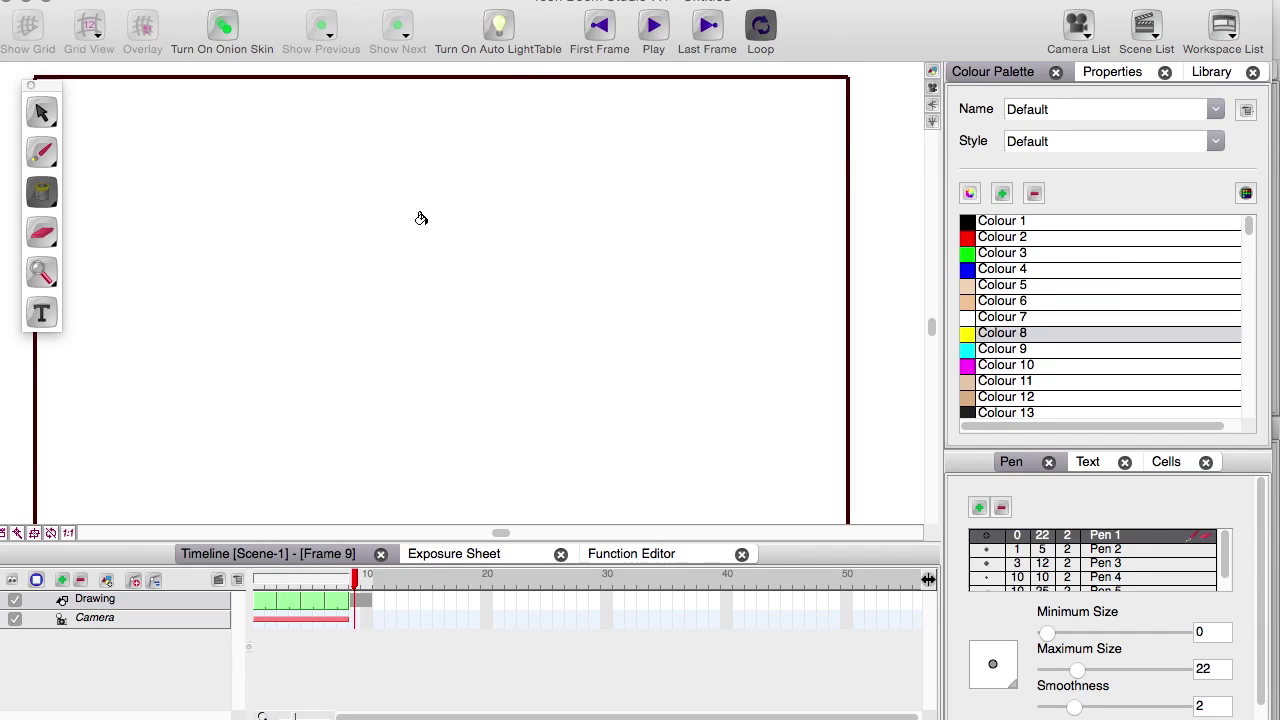
left_click(652, 27)
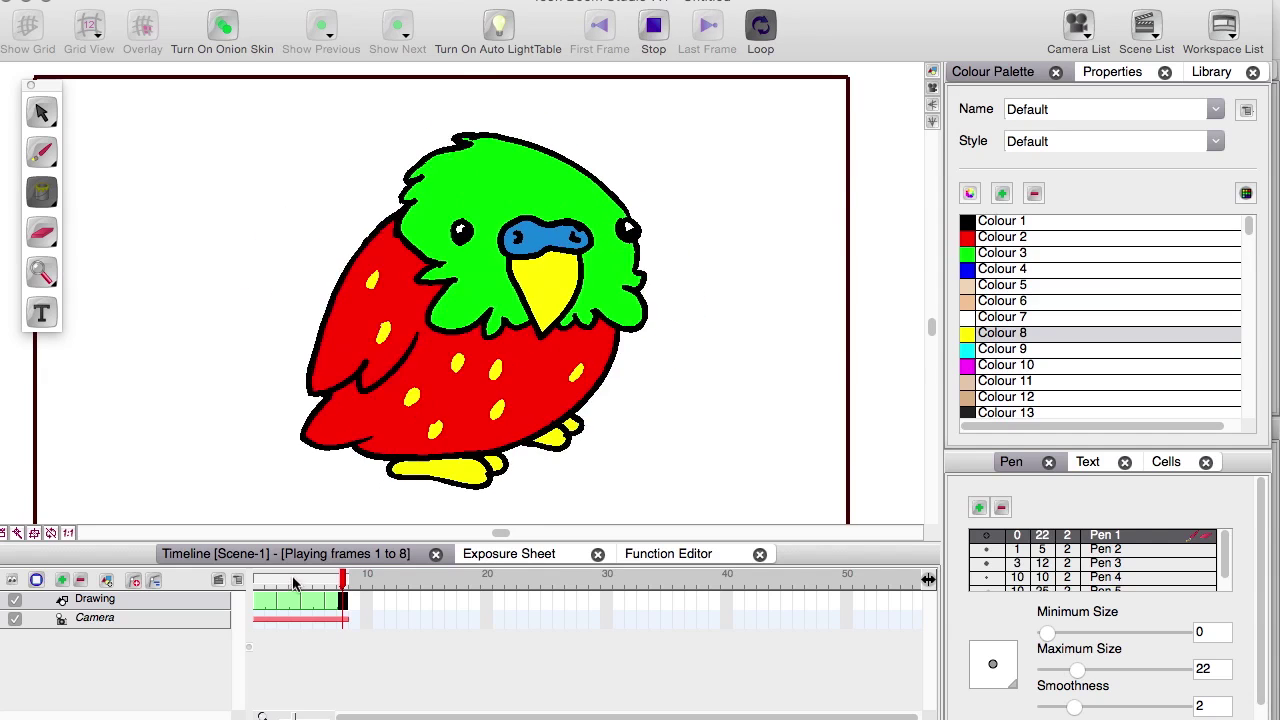
left_click(652, 27)
Extend the raised-wing drawing at frame 5 by four frames and preview the loop.
left_click(310, 600)
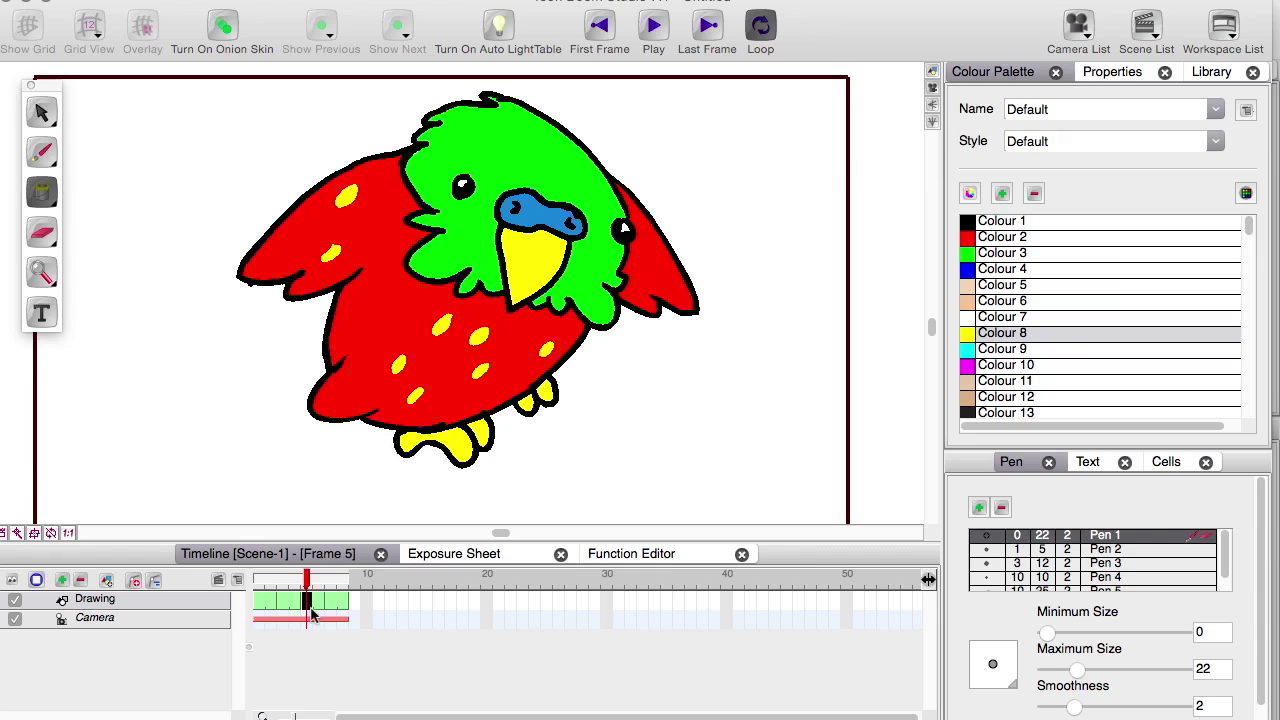
key("plus")
key("plus")
key("plus")
key("plus")
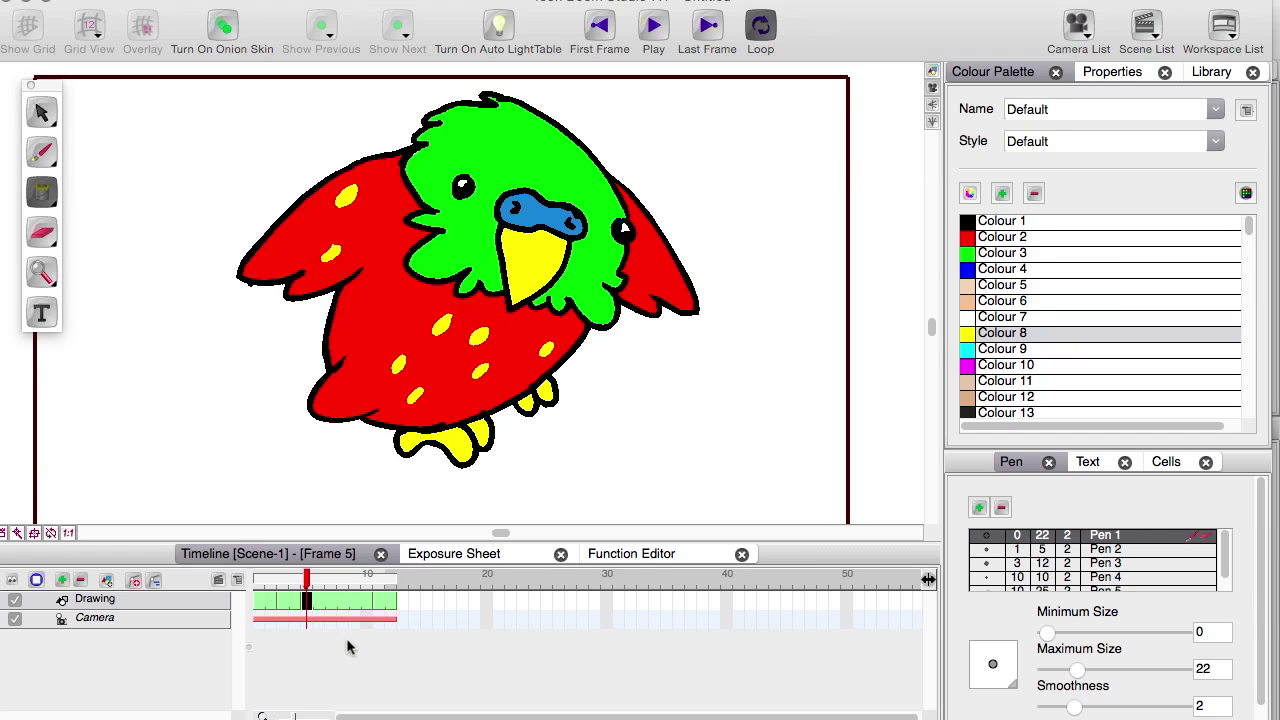
left_click(670, 37)
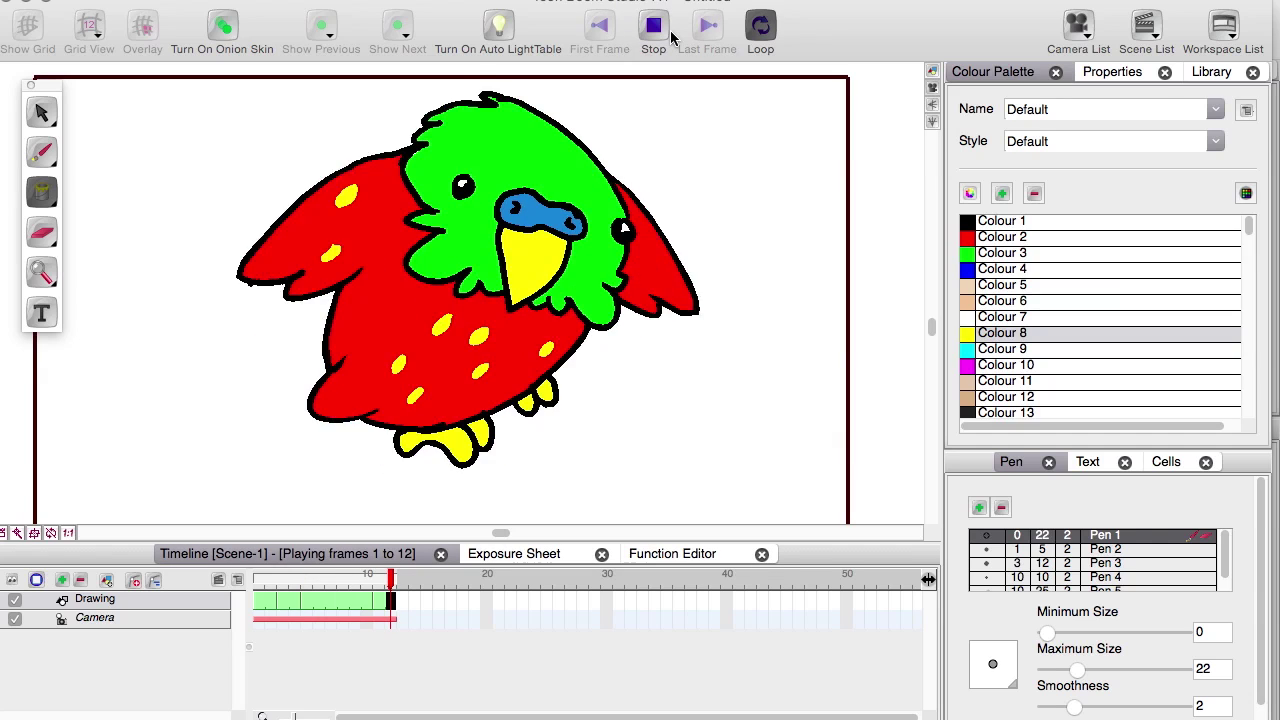
left_click(670, 37)
Shorten the raised-wing drawing's exposure by two frames and play the loop again.
key("minus")
key("minus")
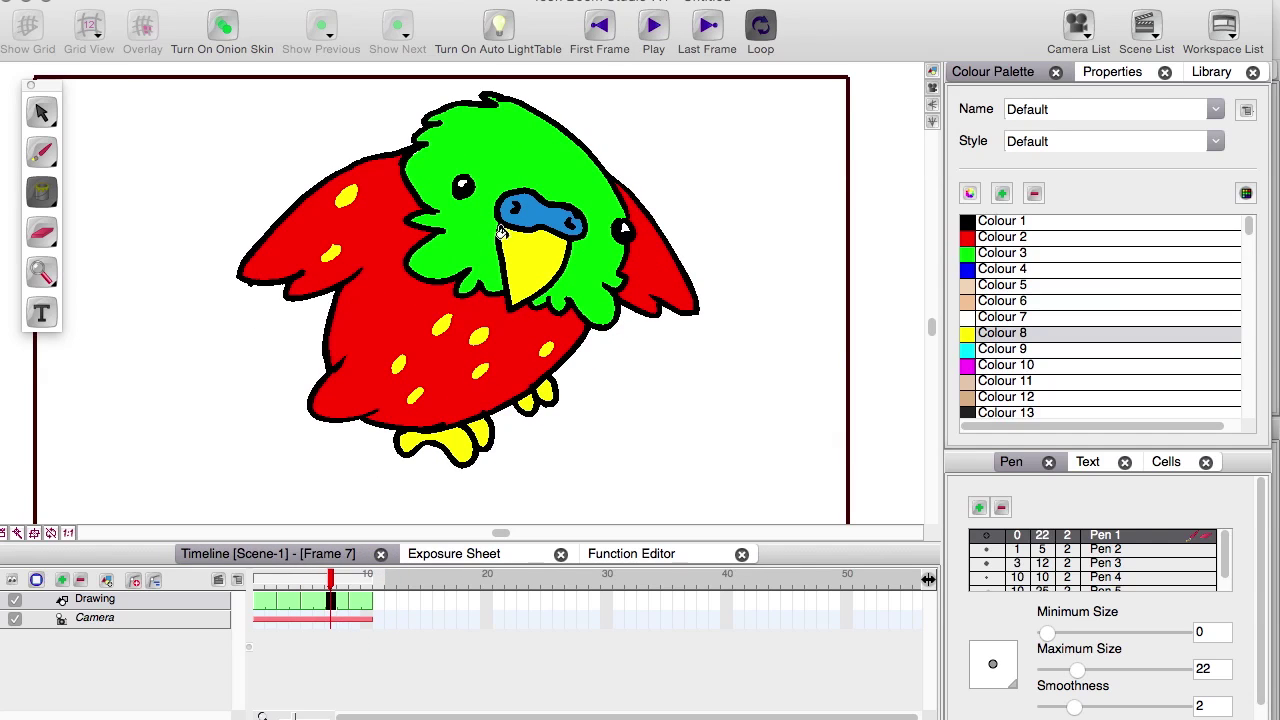
left_click(666, 38)
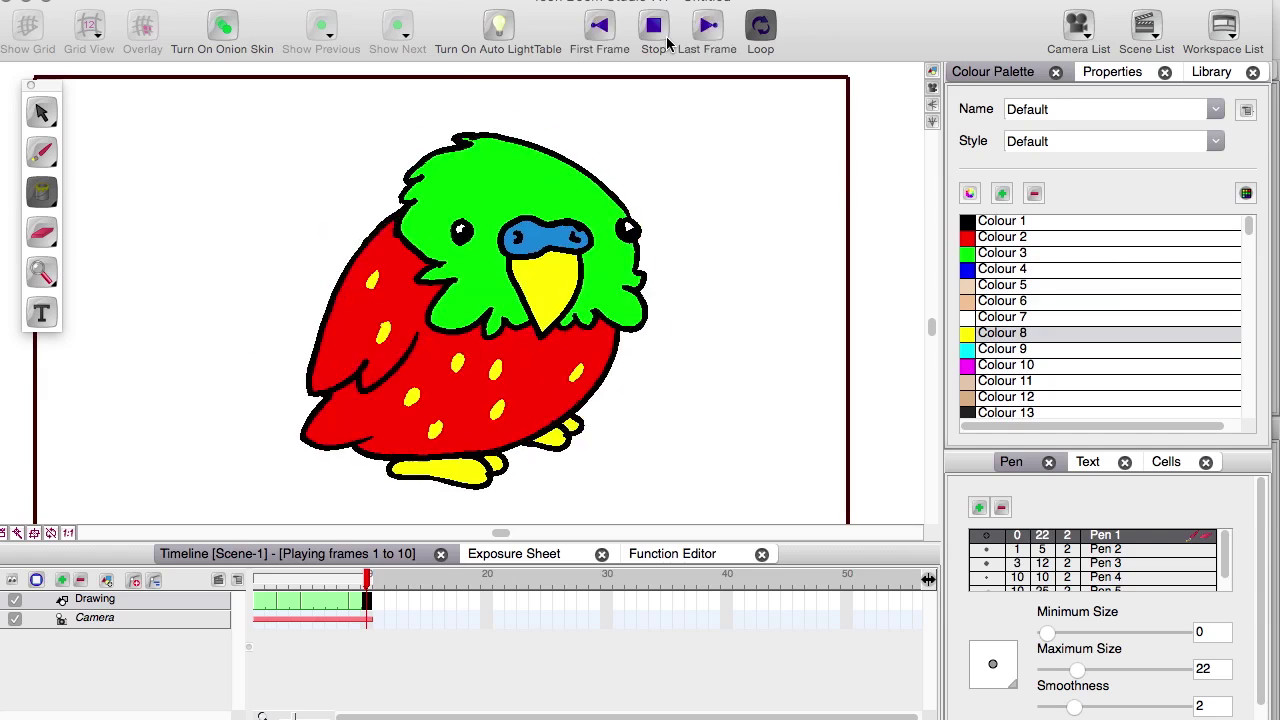
Extend the opening folded-wing drawing by one frame and preview the loop.
left_click(269, 600)
key("plus")
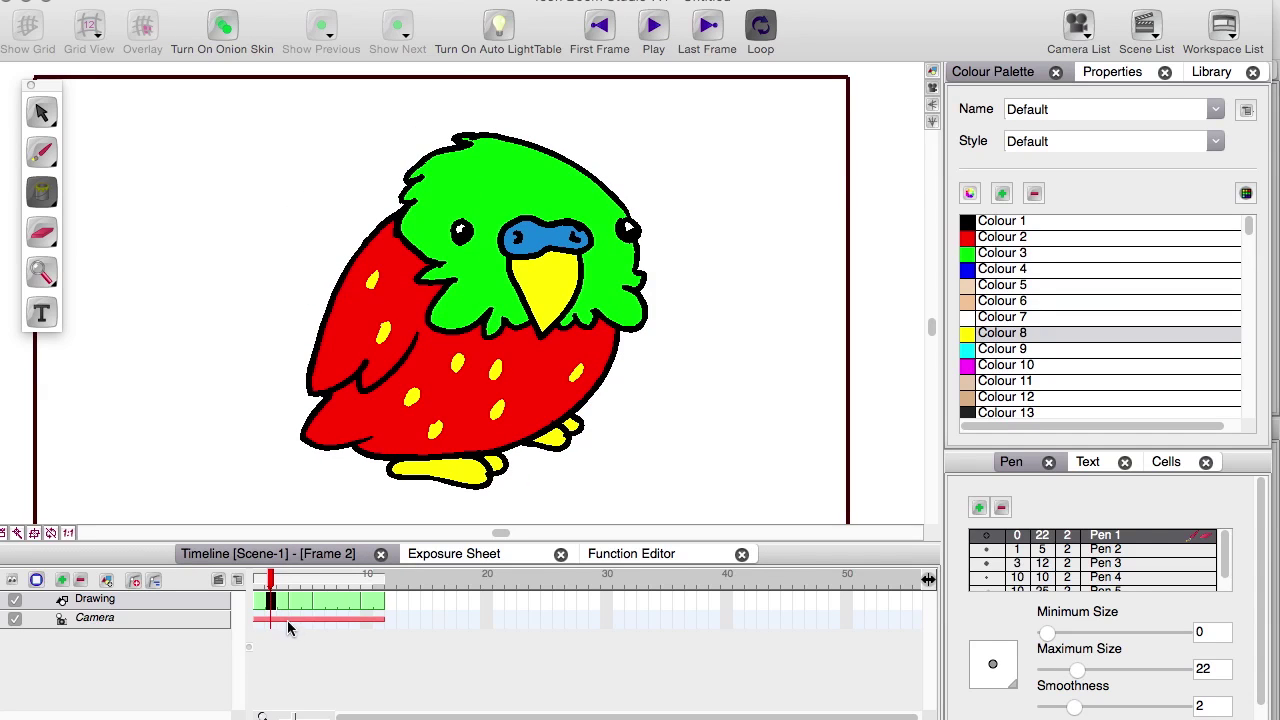
left_click(656, 37)
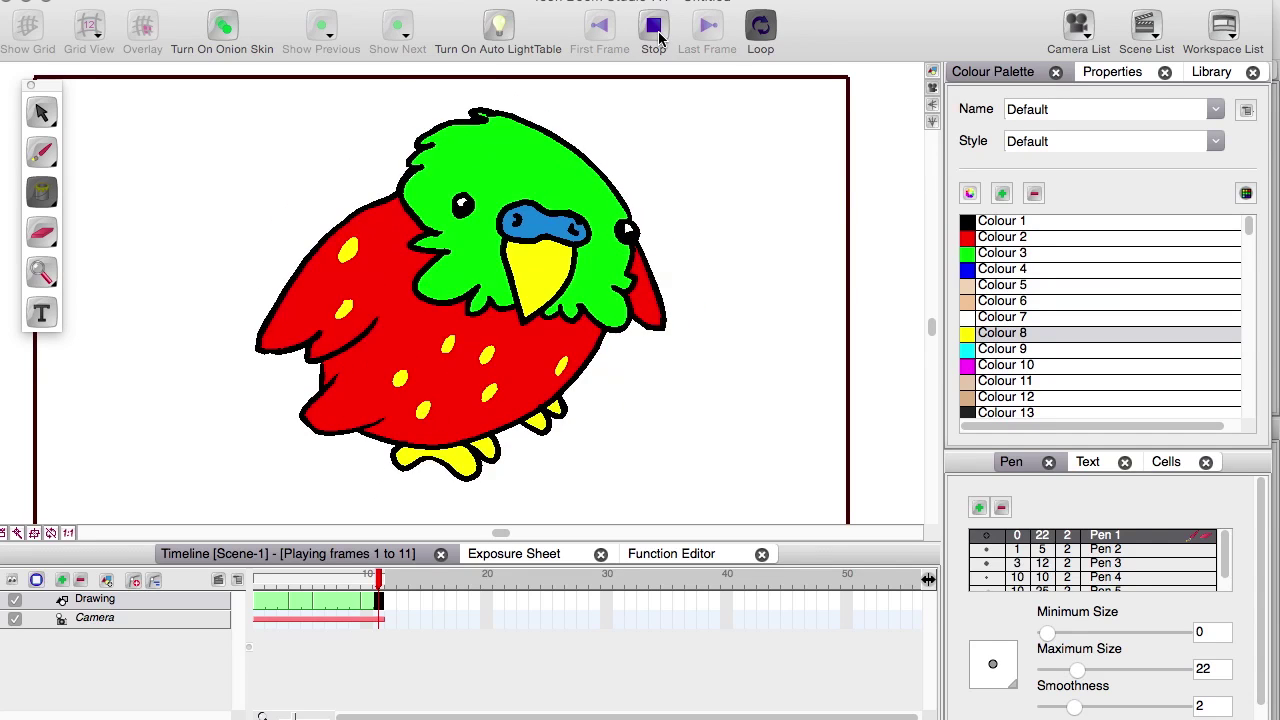
left_click(656, 37)
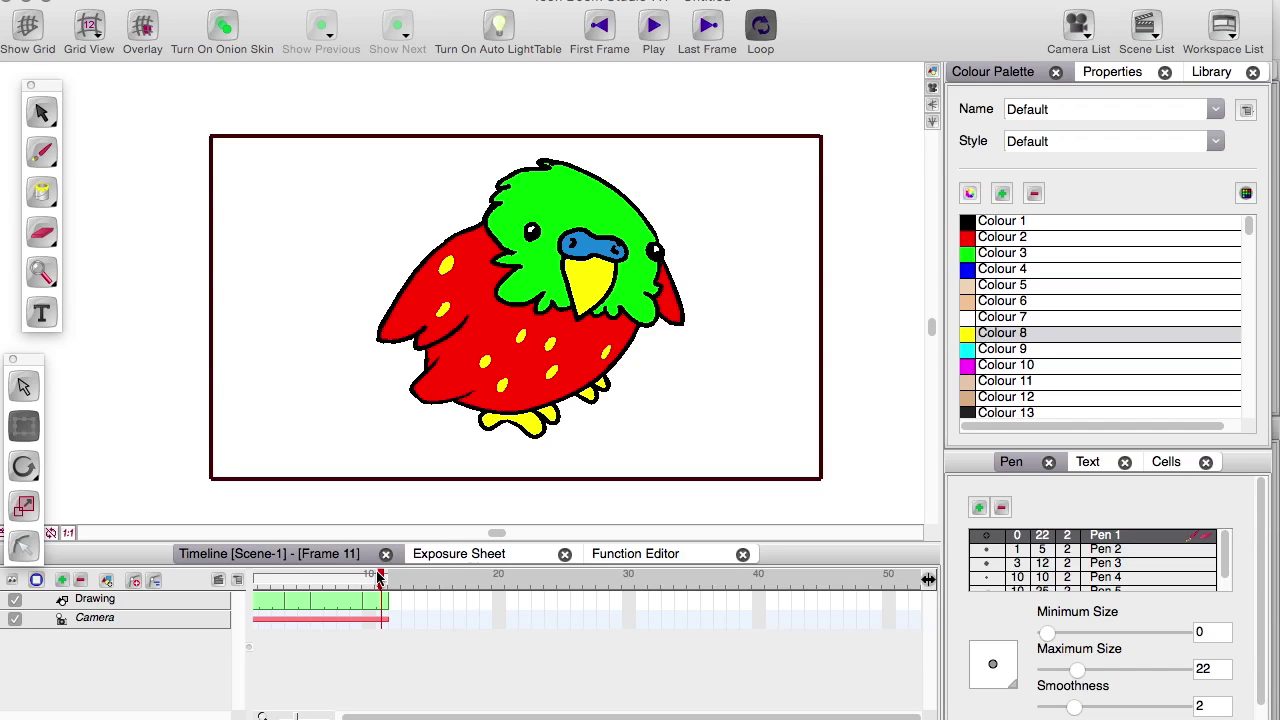
Add a second drawing element to the timeline and hide the parrot's drawing element.
left_click(104, 581)
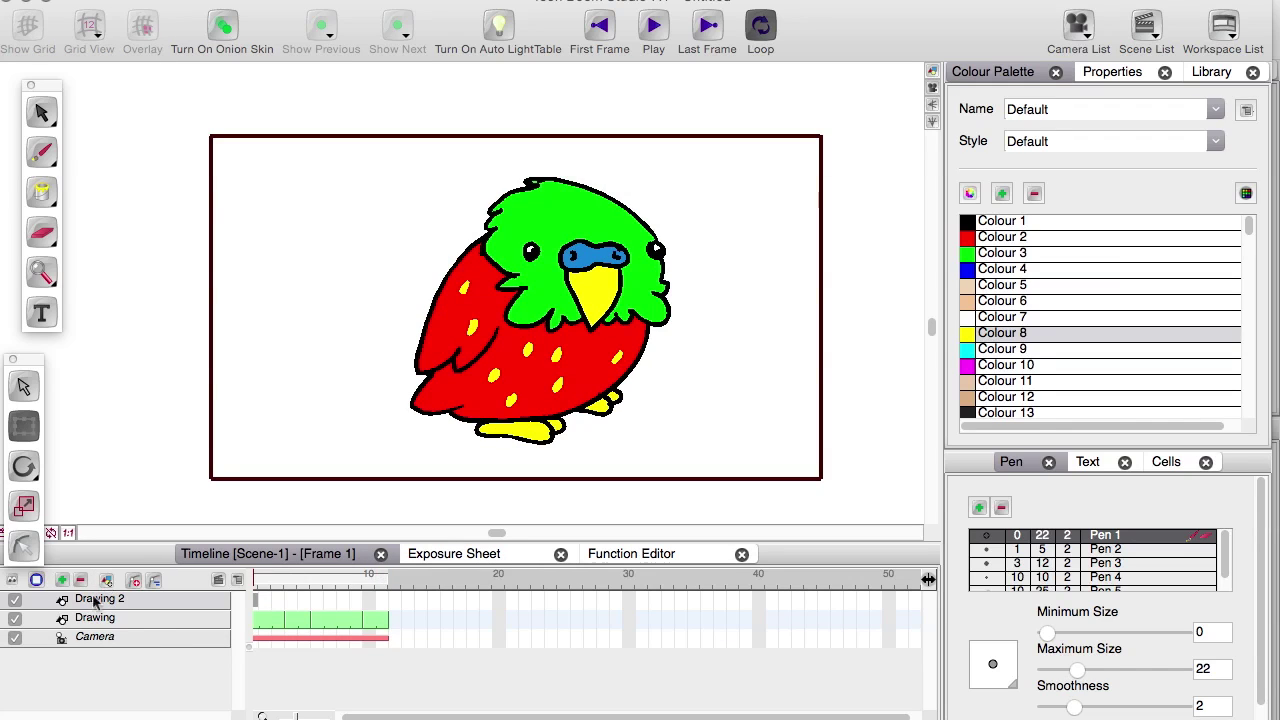
left_click(19, 619)
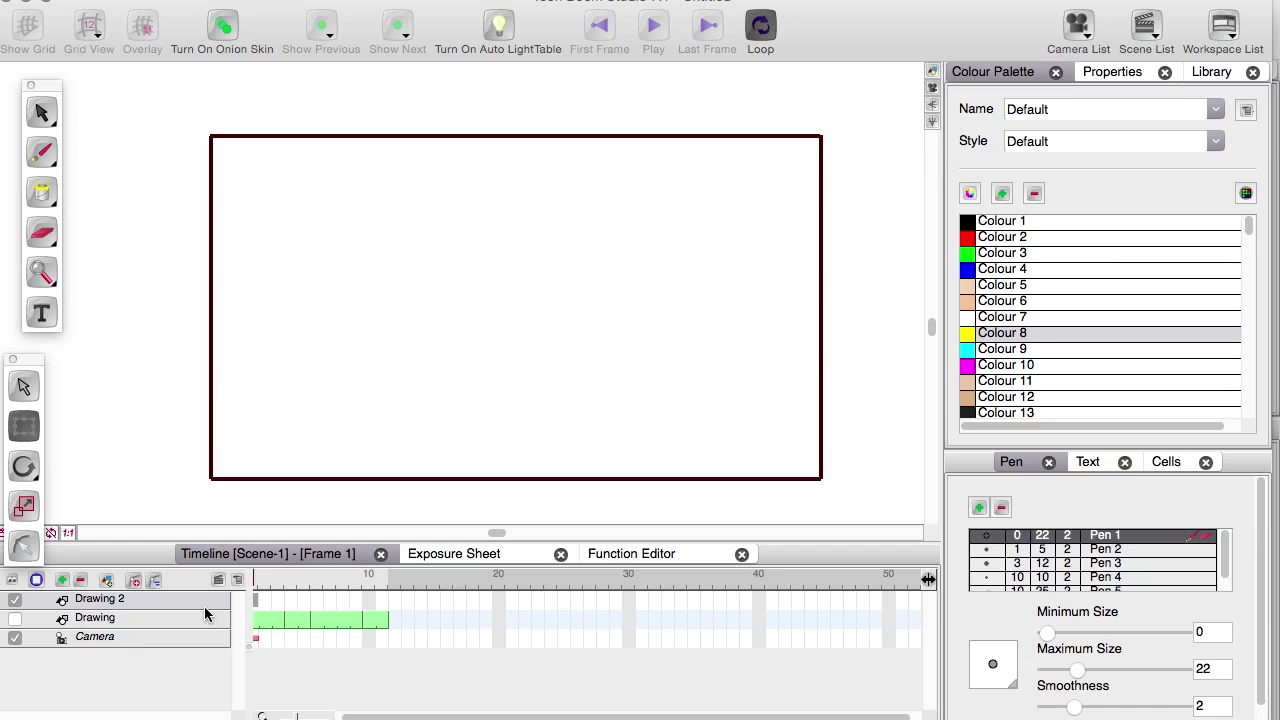
Paint black Colour 1, red Colour 2 and blue Colour 4 round blobs in a row with maximum pen size 100.
left_click(41, 152)
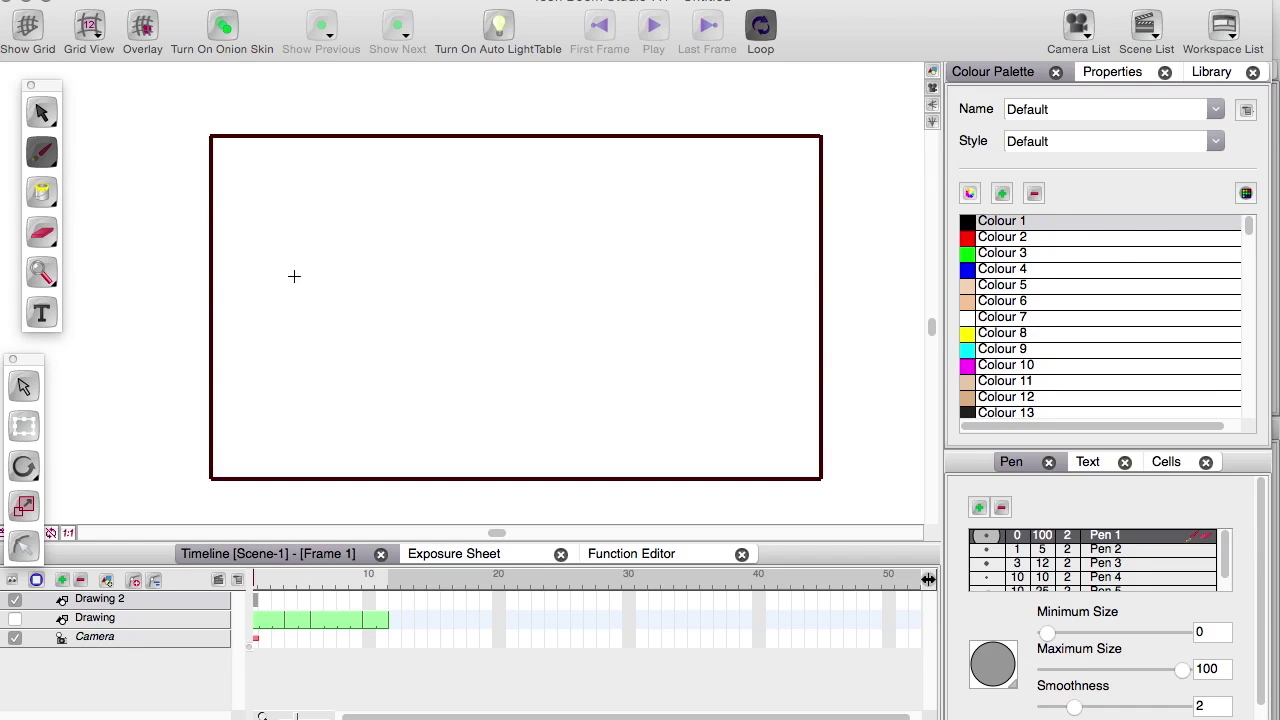
mouse_move(294, 276)
left_mouse_down()
mouse_move(303, 283)
mouse_move(277, 266)
mouse_move(318, 266)
left_mouse_up()
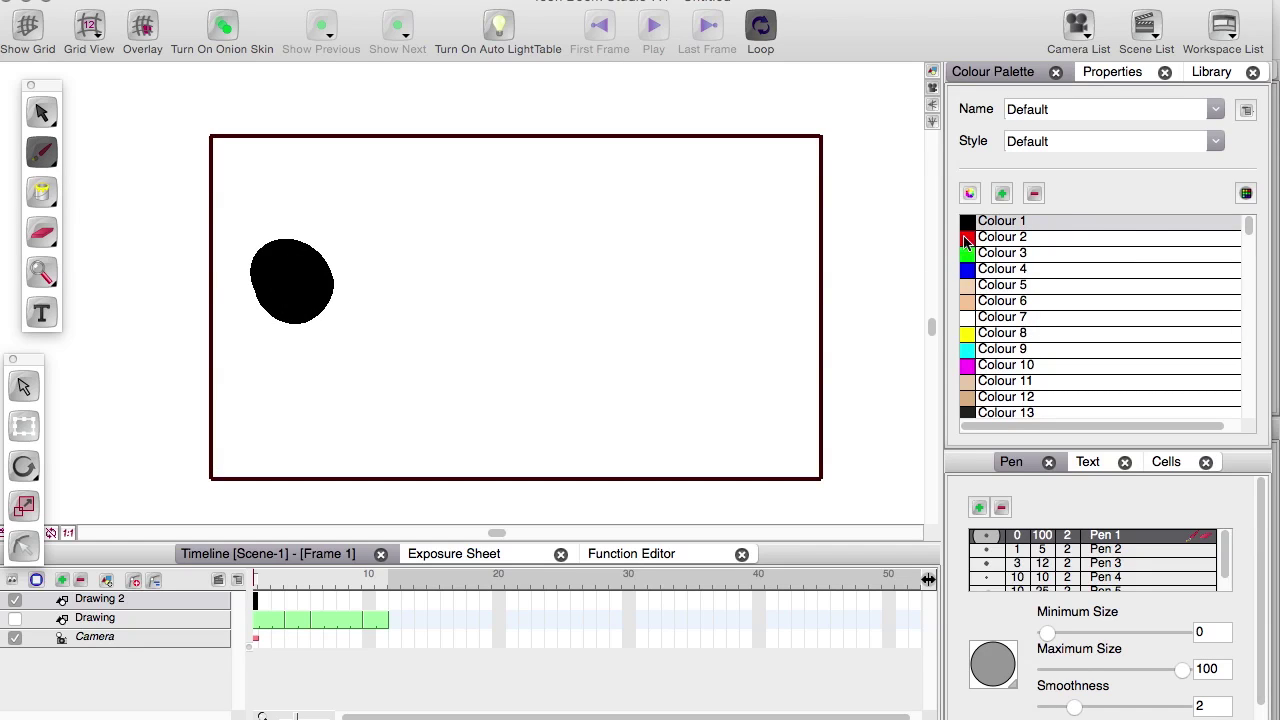
left_click(966, 241)
mouse_move(451, 274)
left_mouse_down()
mouse_move(470, 313)
mouse_move(446, 272)
left_mouse_up()
left_click(970, 269)
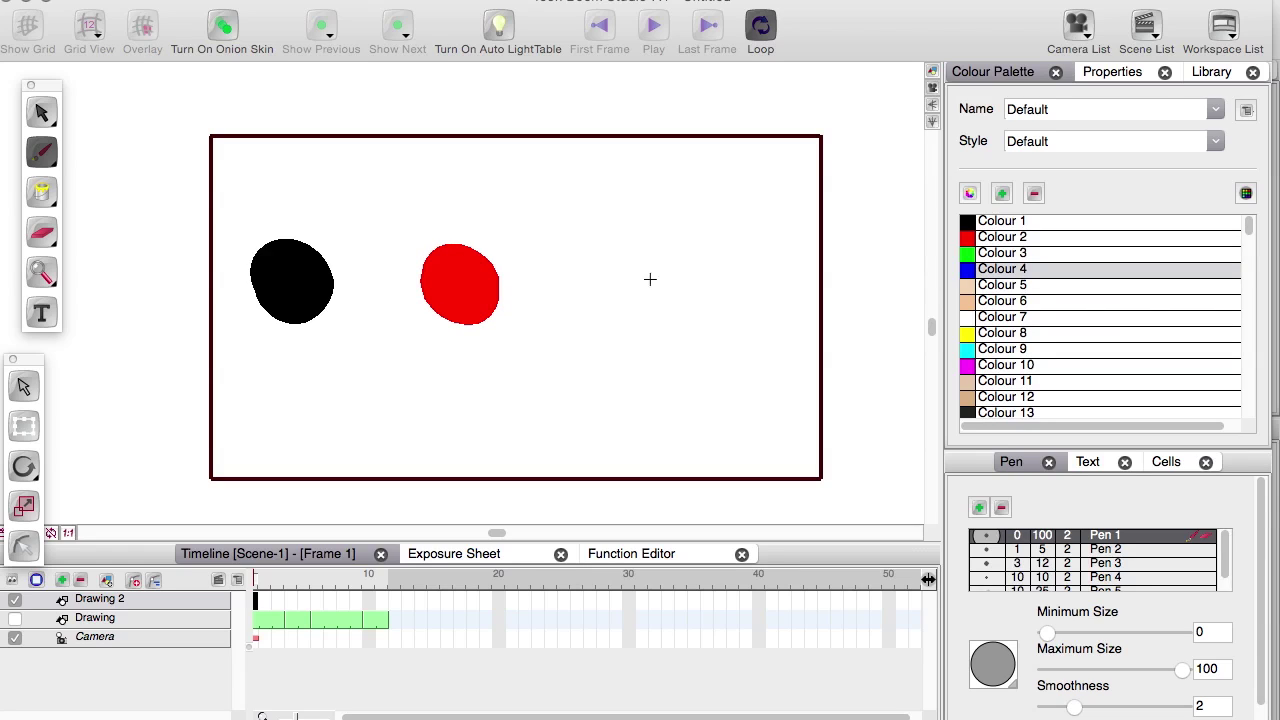
mouse_move(601, 277)
left_mouse_down()
mouse_move(635, 294)
mouse_move(587, 300)
mouse_move(579, 276)
mouse_move(616, 302)
mouse_move(599, 270)
left_mouse_up()
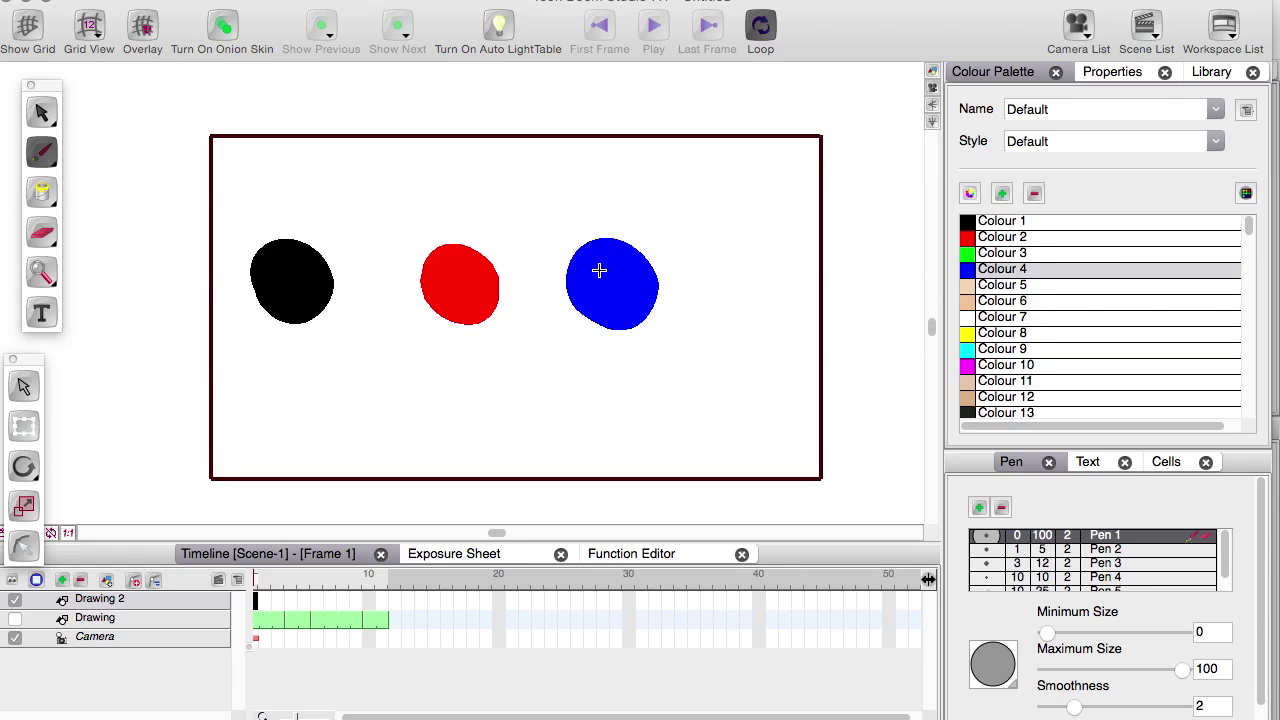
Extend the three-dot drawing's exposure to frame 2.
left_click(296, 641)
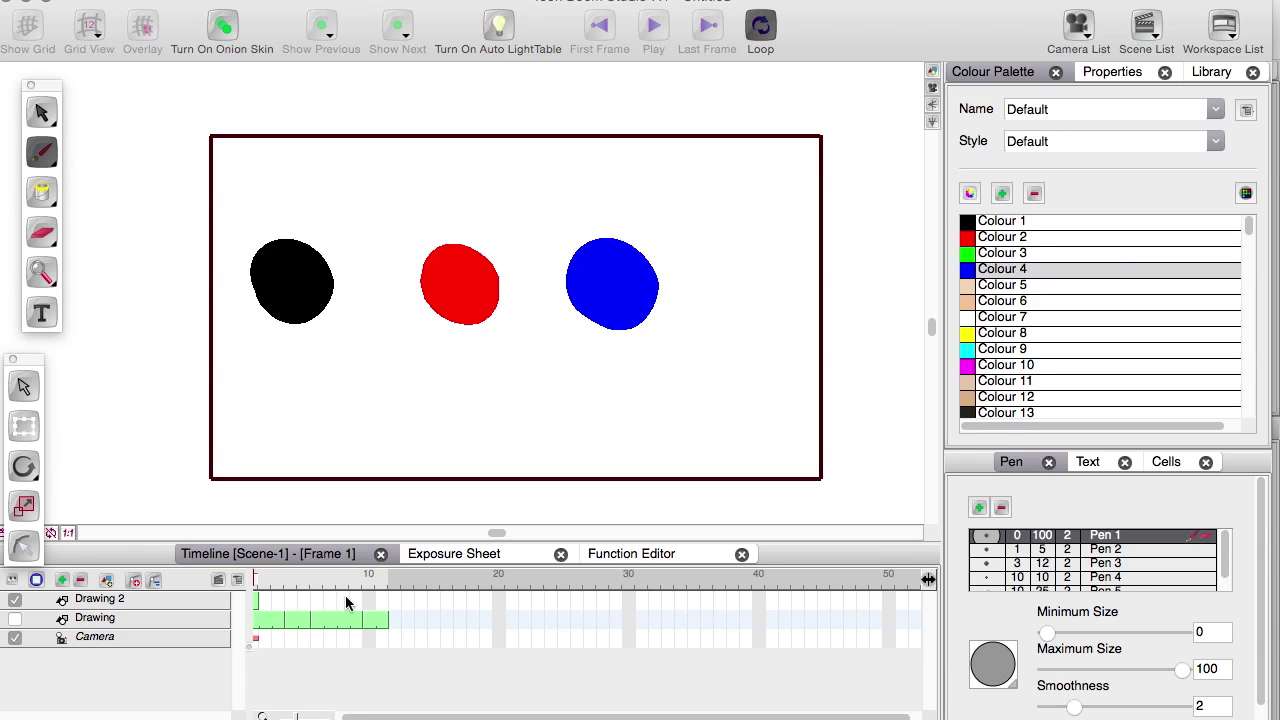
left_click(256, 600)
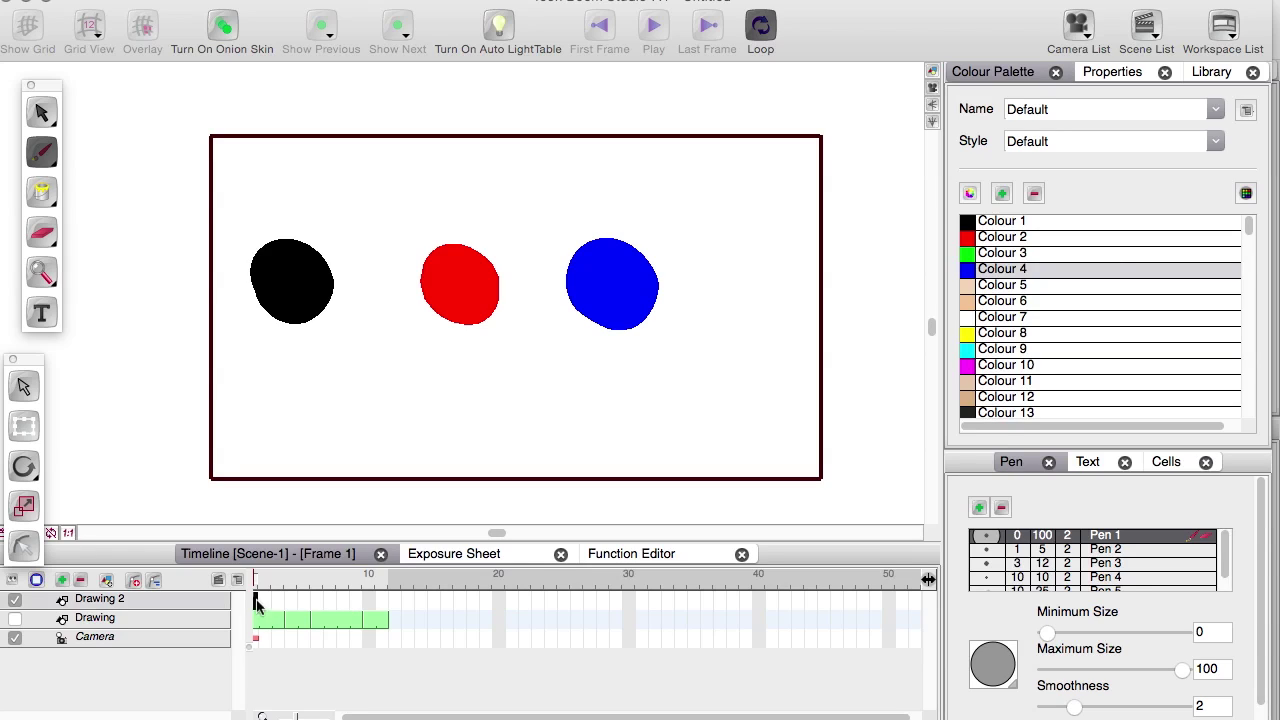
left_click(264, 603)
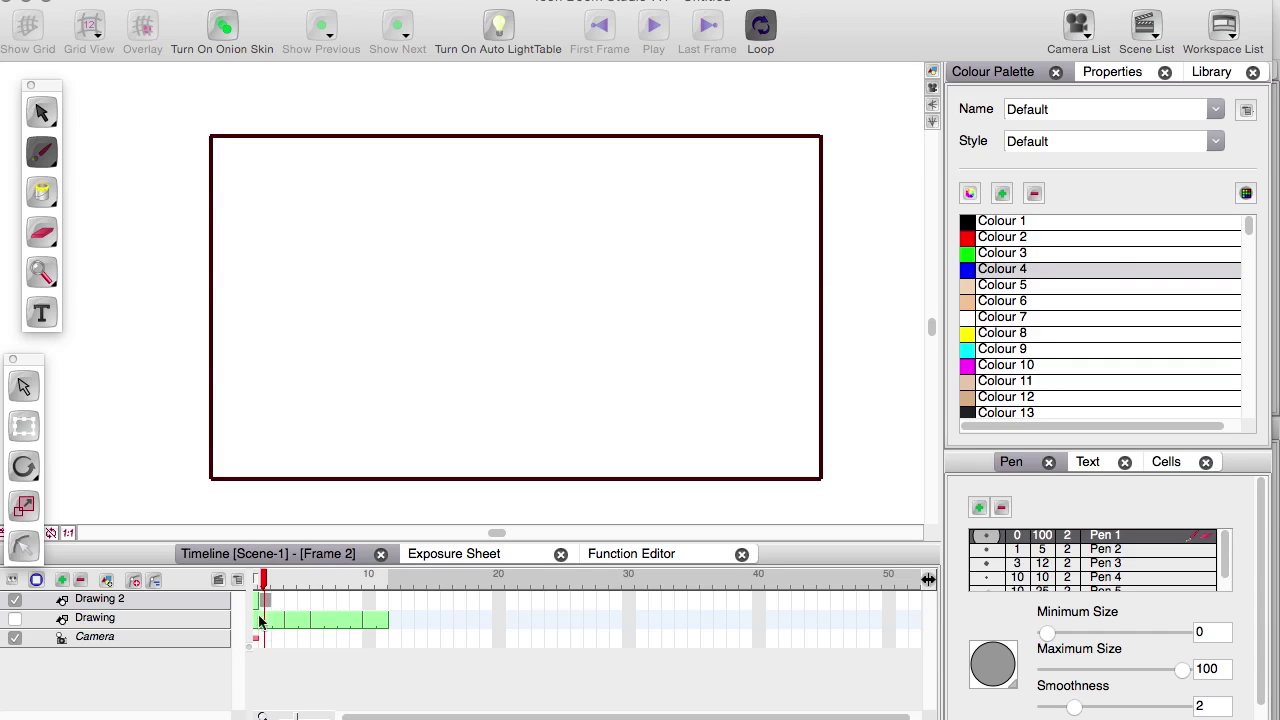
key("F5")
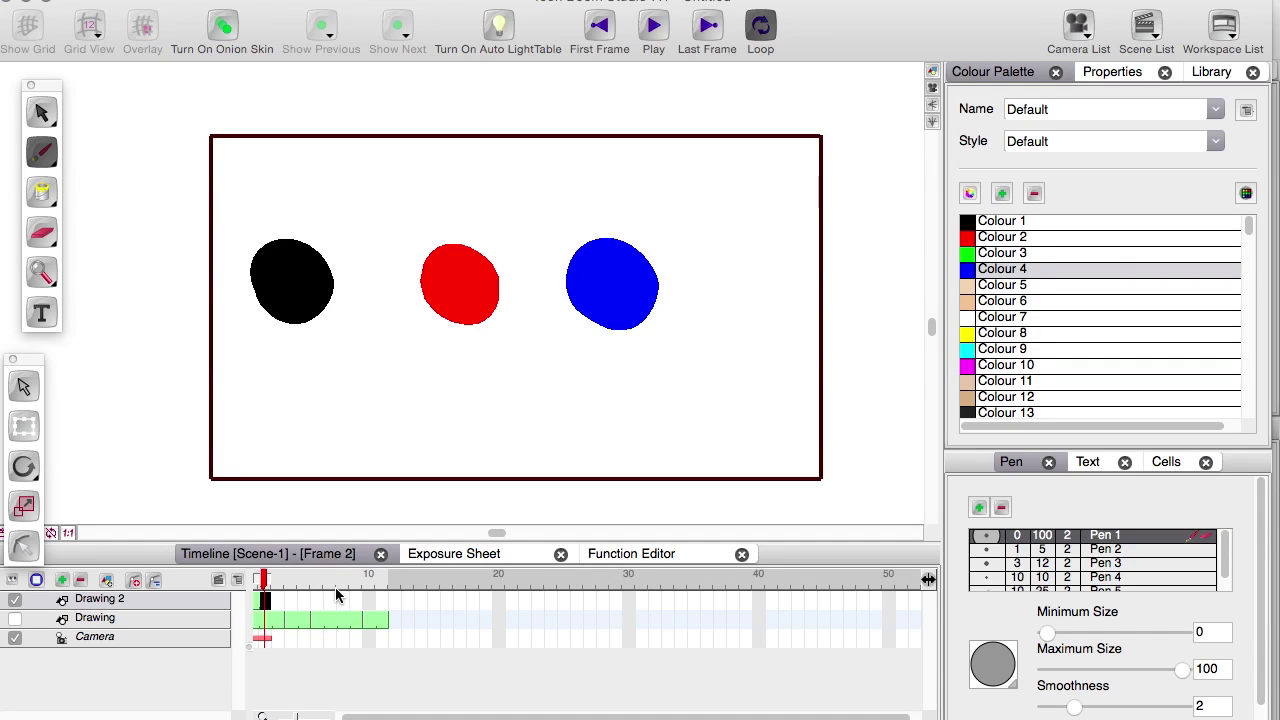
Erase the blue dot at frame 2 and paint a blue Colour 4 square in its place.
left_click(44, 232)
mouse_move(657, 257)
left_mouse_down()
mouse_move(625, 256)
mouse_move(555, 241)
mouse_move(604, 307)
left_mouse_up()
left_click(42, 152)
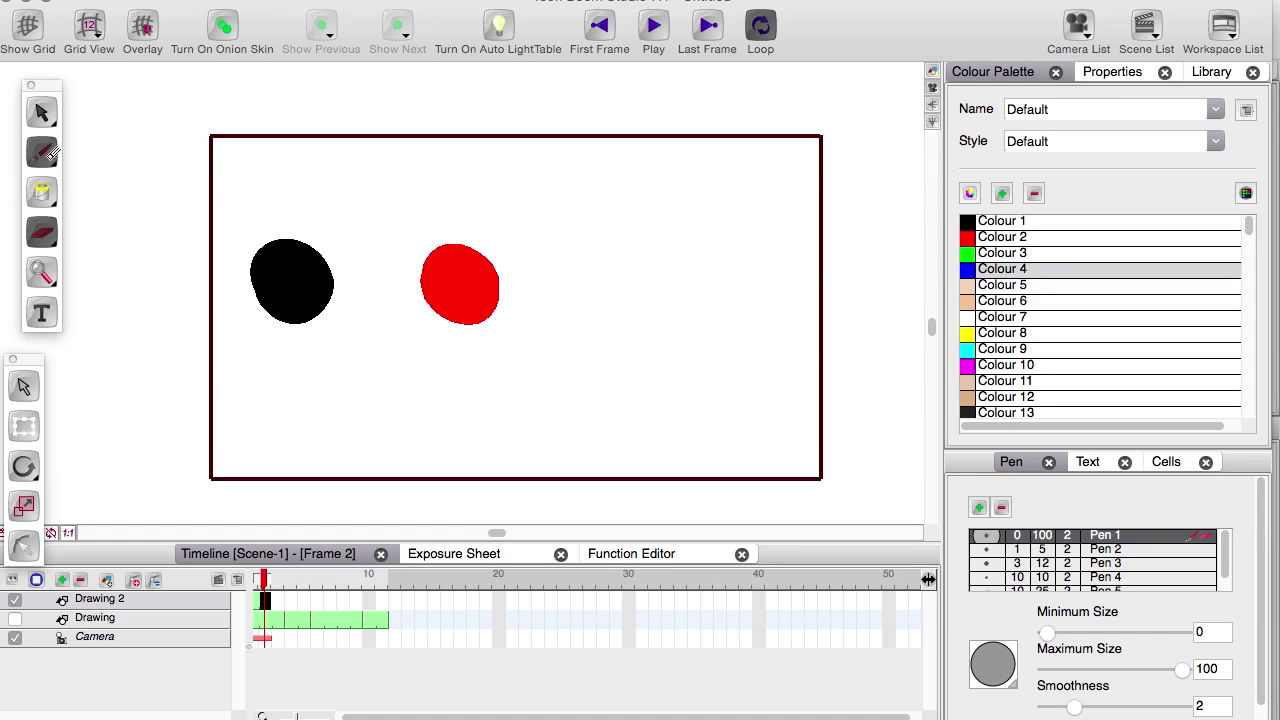
mouse_move(622, 252)
left_mouse_down()
mouse_move(527, 257)
mouse_move(625, 318)
mouse_move(597, 256)
mouse_move(603, 278)
mouse_move(552, 260)
mouse_move(579, 305)
mouse_move(538, 245)
left_mouse_up()
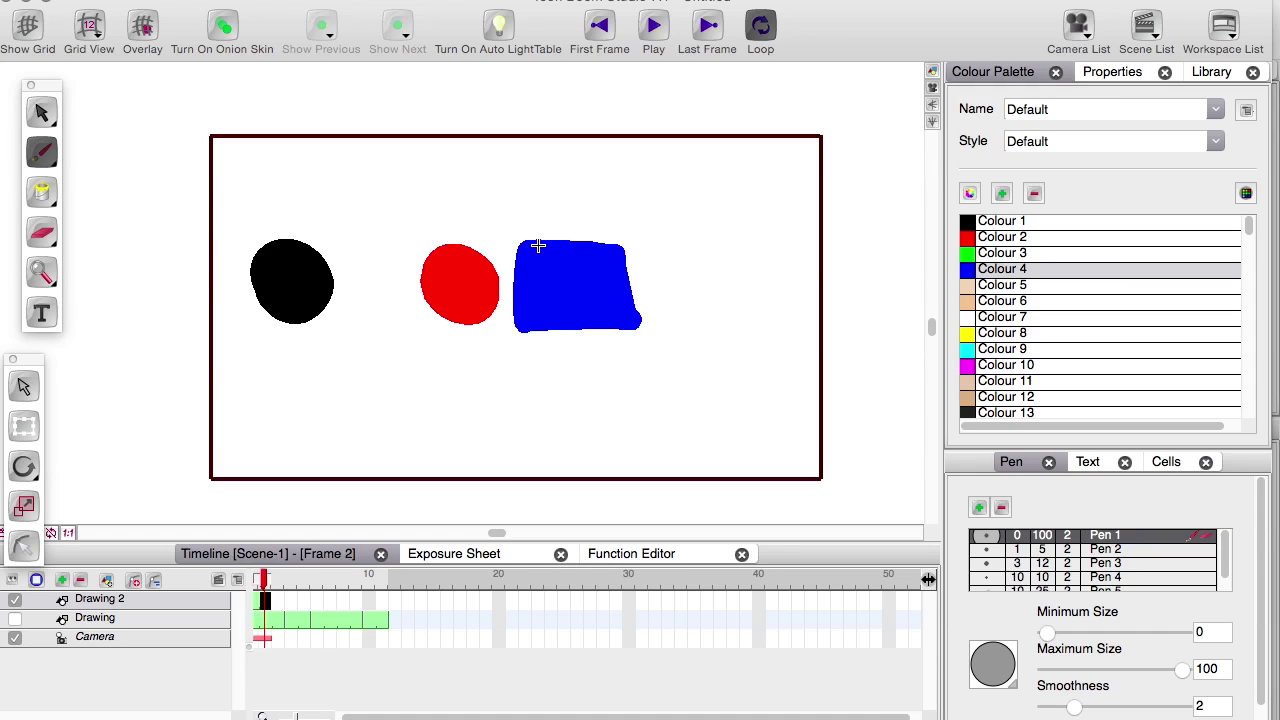
Step through the frames, then undo the blue square and the dot drawing's exposure extension.
left_click_drag(362, 718, 294, 708)
key("period")
key("period")
key("period")
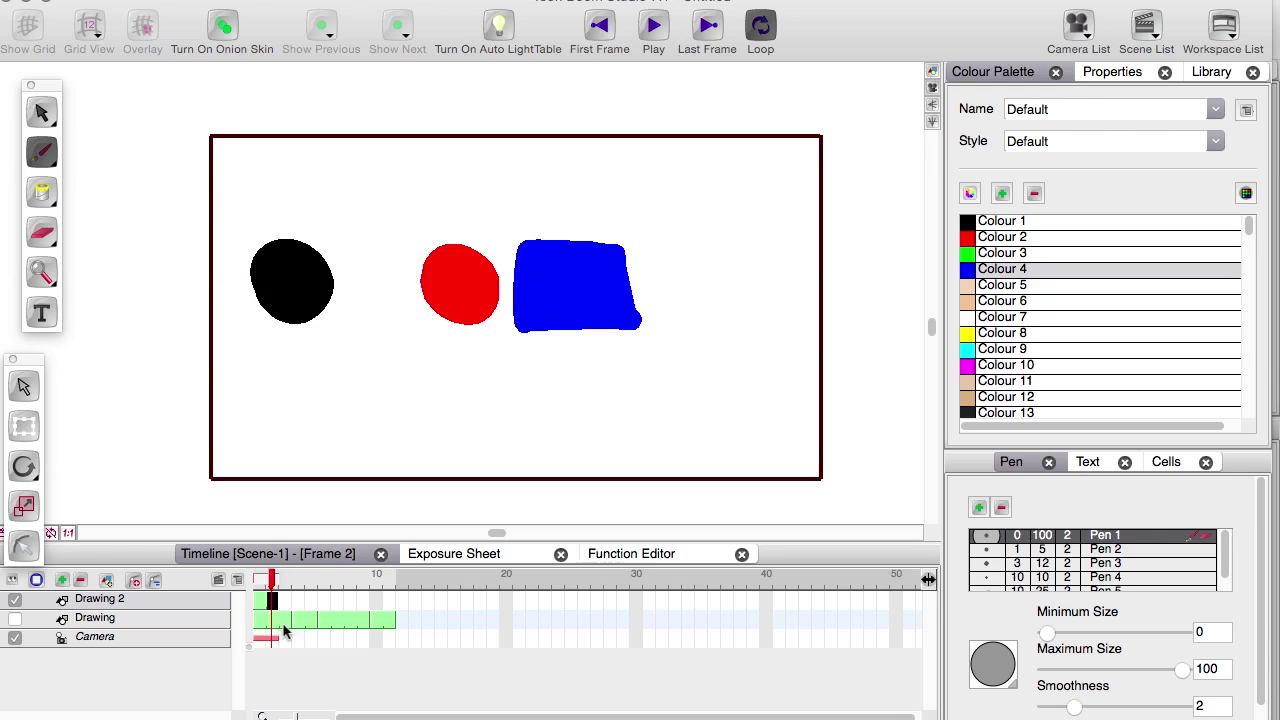
key("comma")
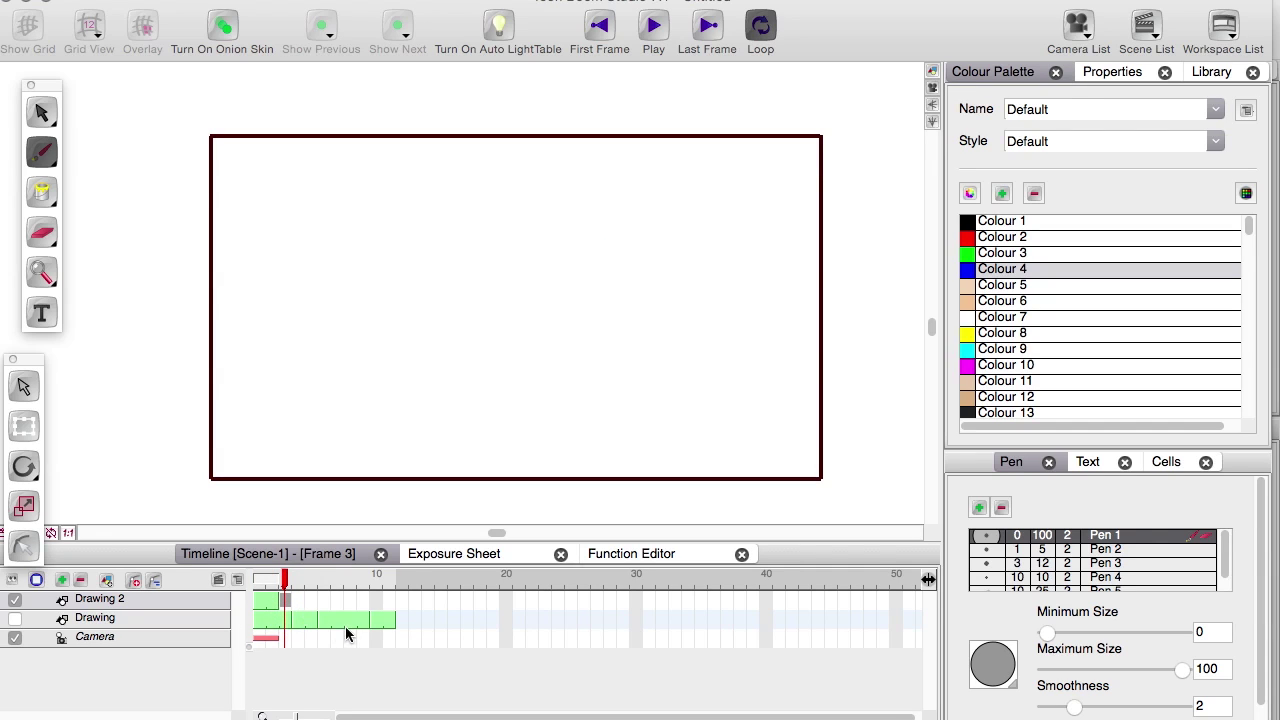
key("comma")
key("comma")
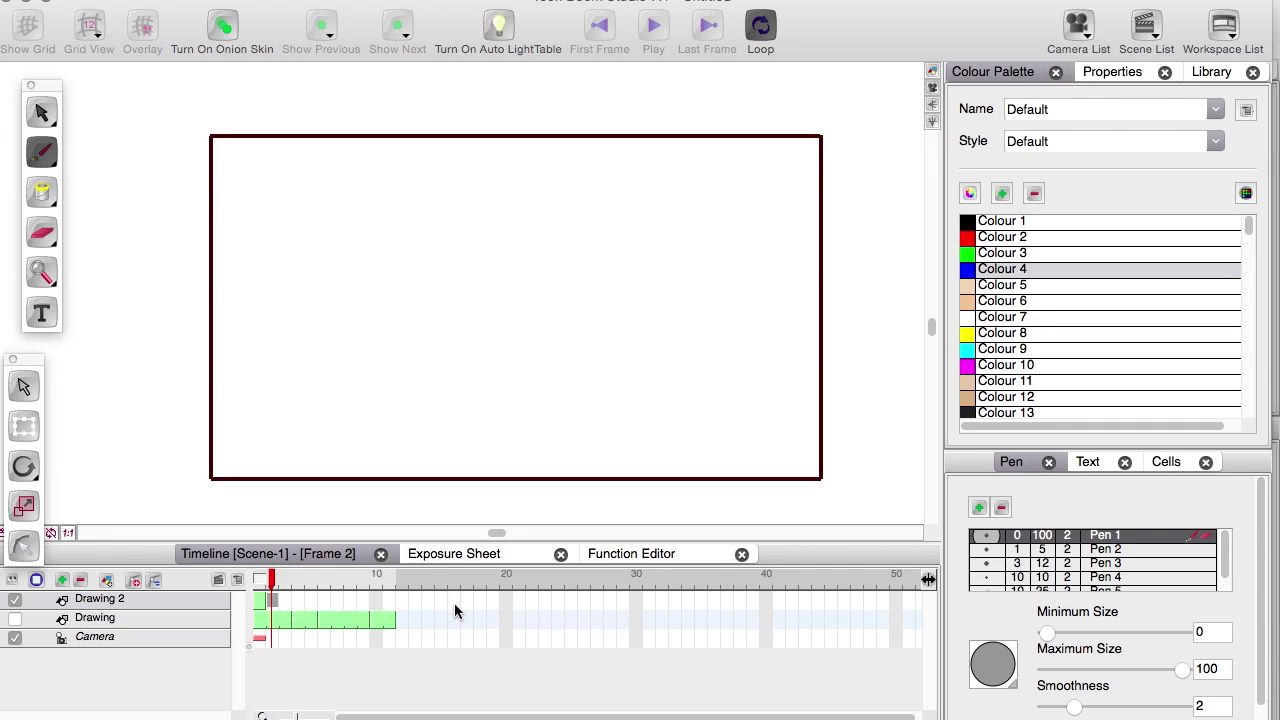
Extend the dot drawing's exposure to frame 16, scrub through it, and undo the extension.
left_click(454, 601)
key("F5")
left_click_drag(454, 582, 285, 590)
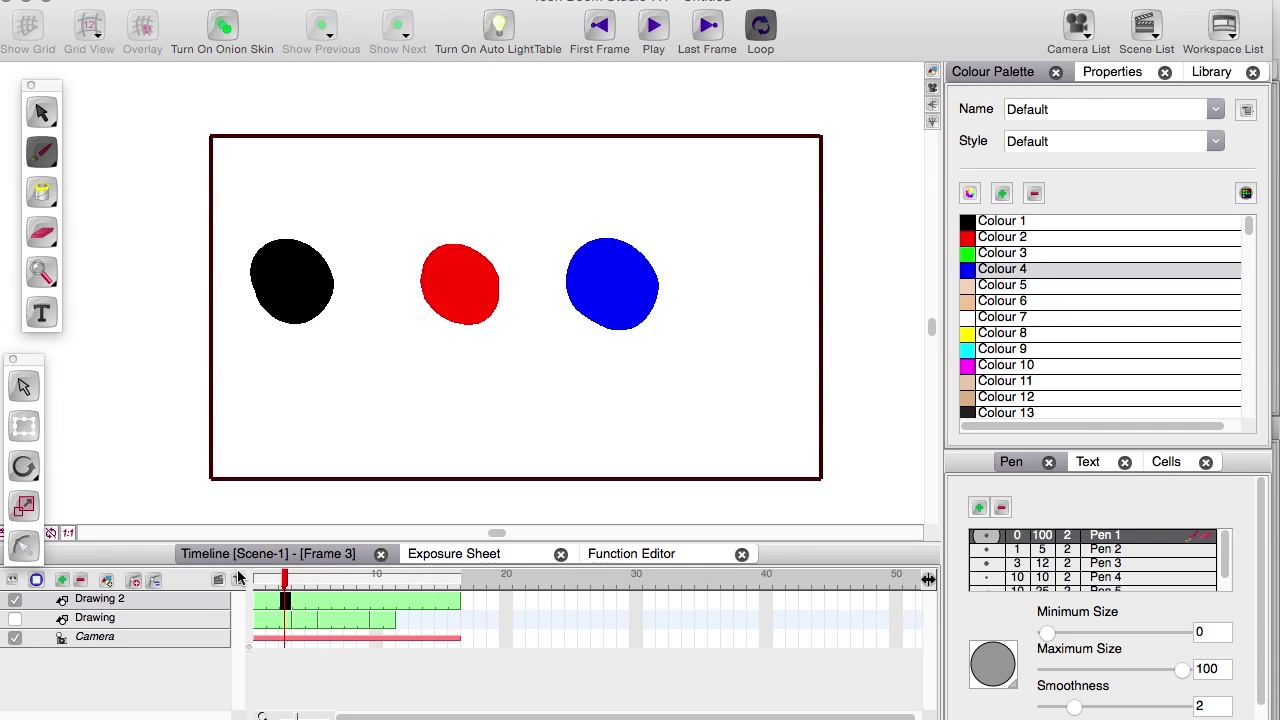
key("super+z")
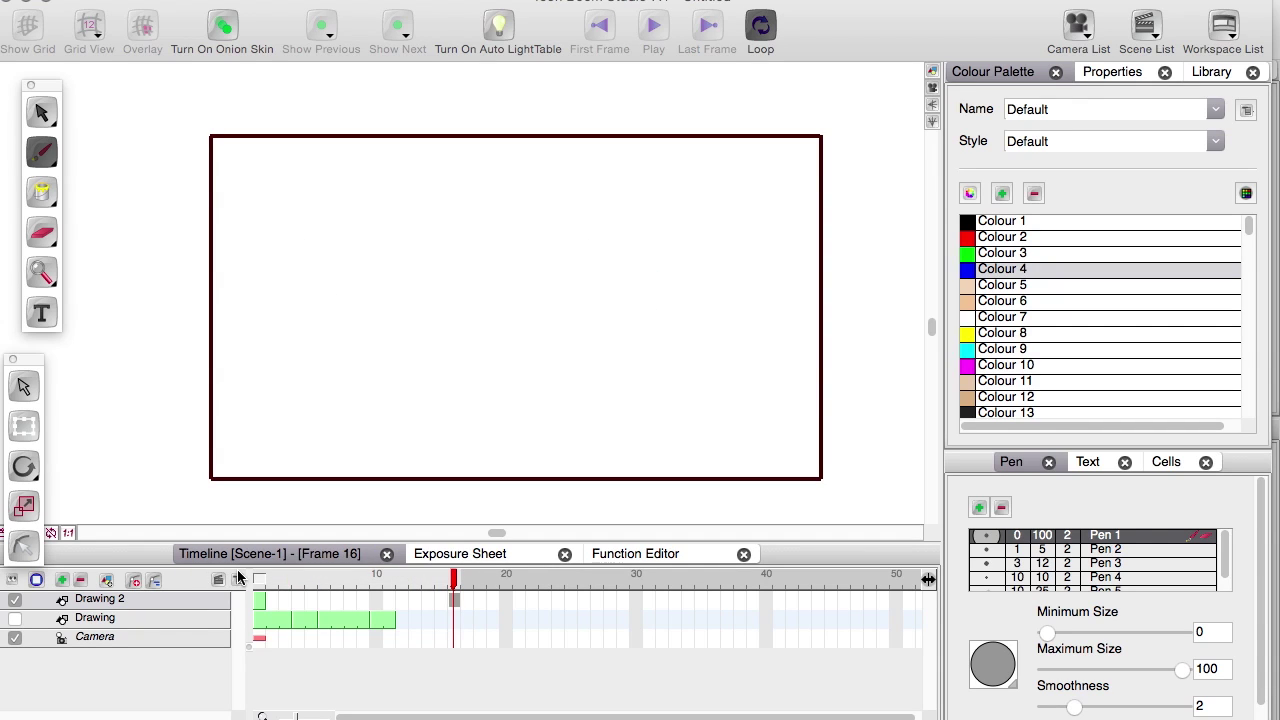
Copy all three dots from frame 1 and paste them into frame 2 as a separate drawing.
left_click(260, 600)
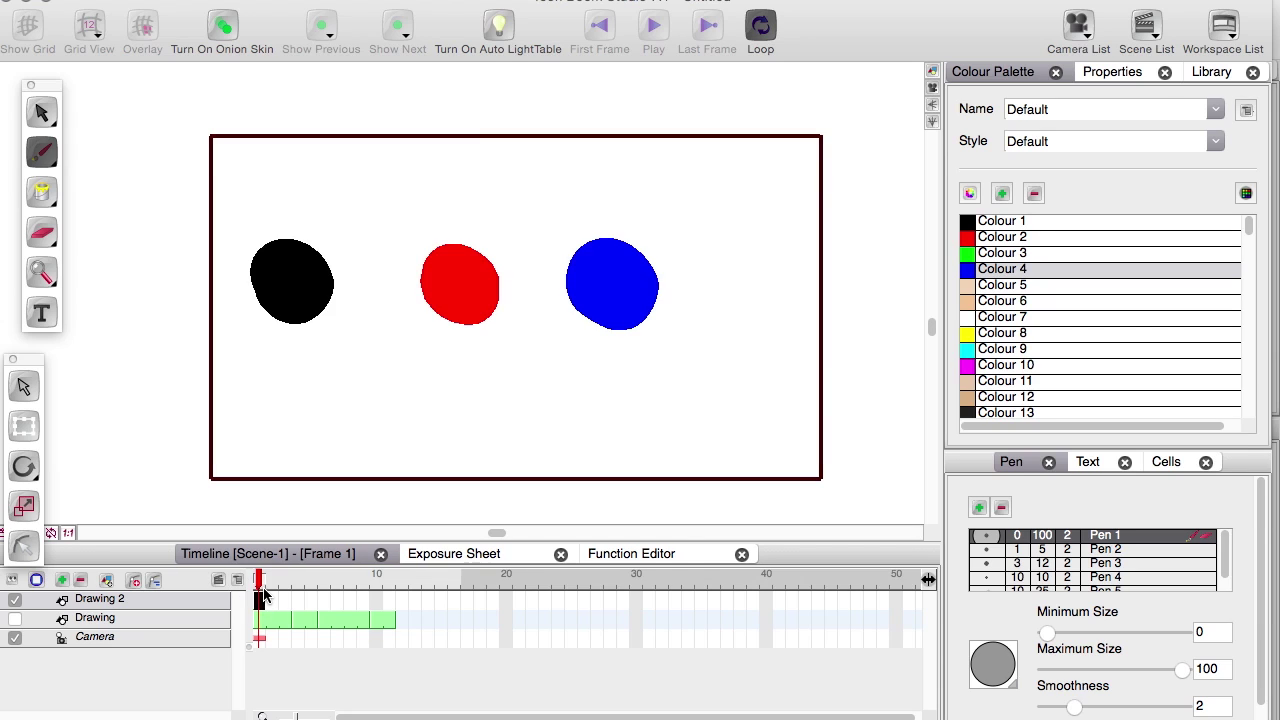
key("alt+s")
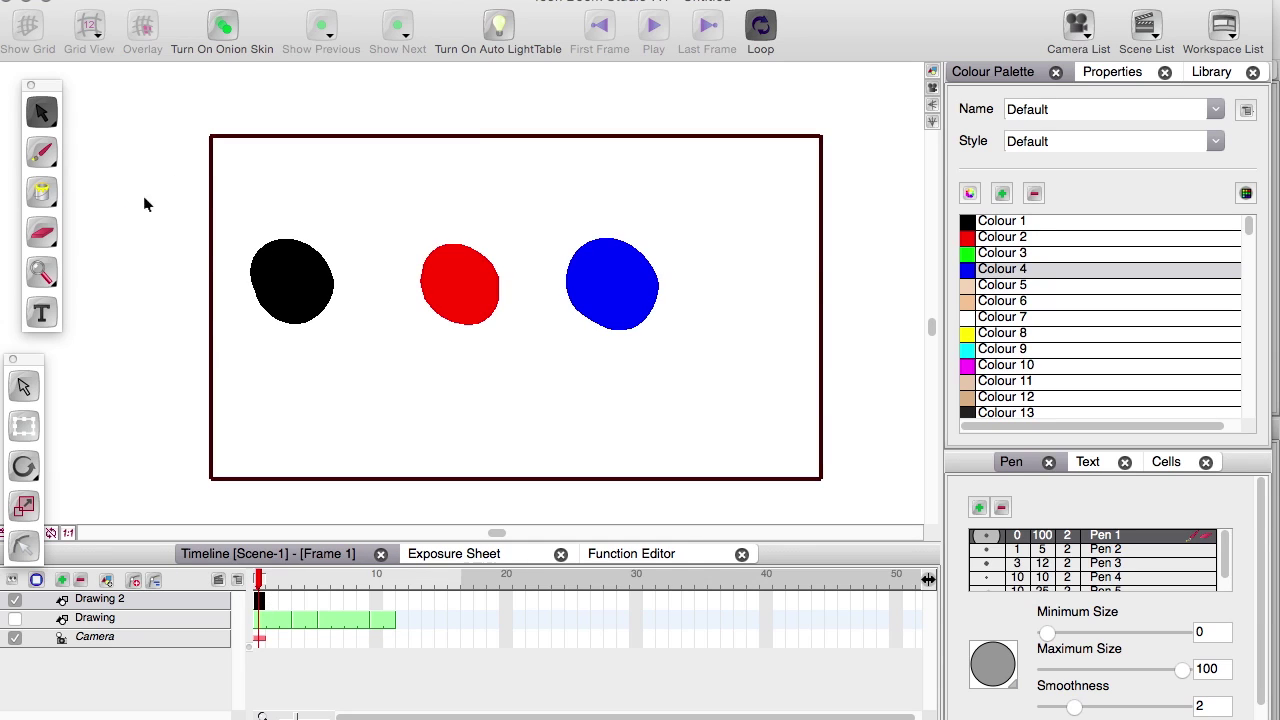
left_click_drag(144, 204, 783, 412)
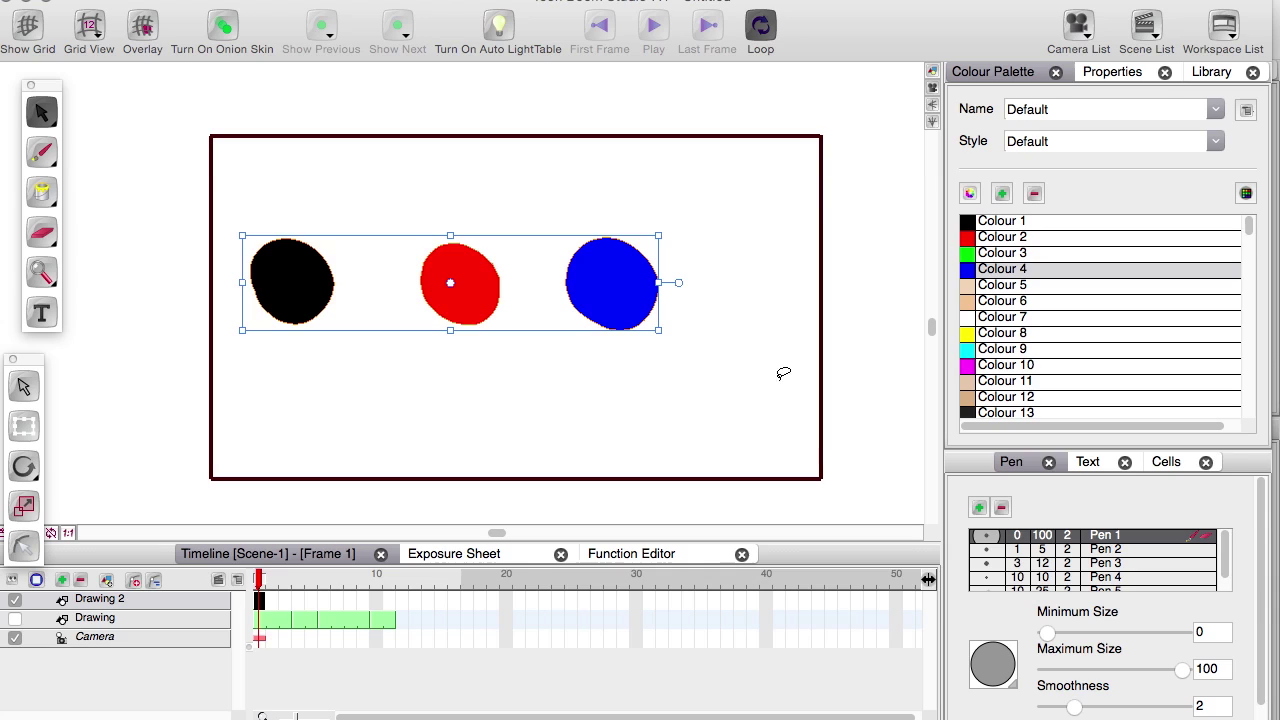
left_click(272, 601)
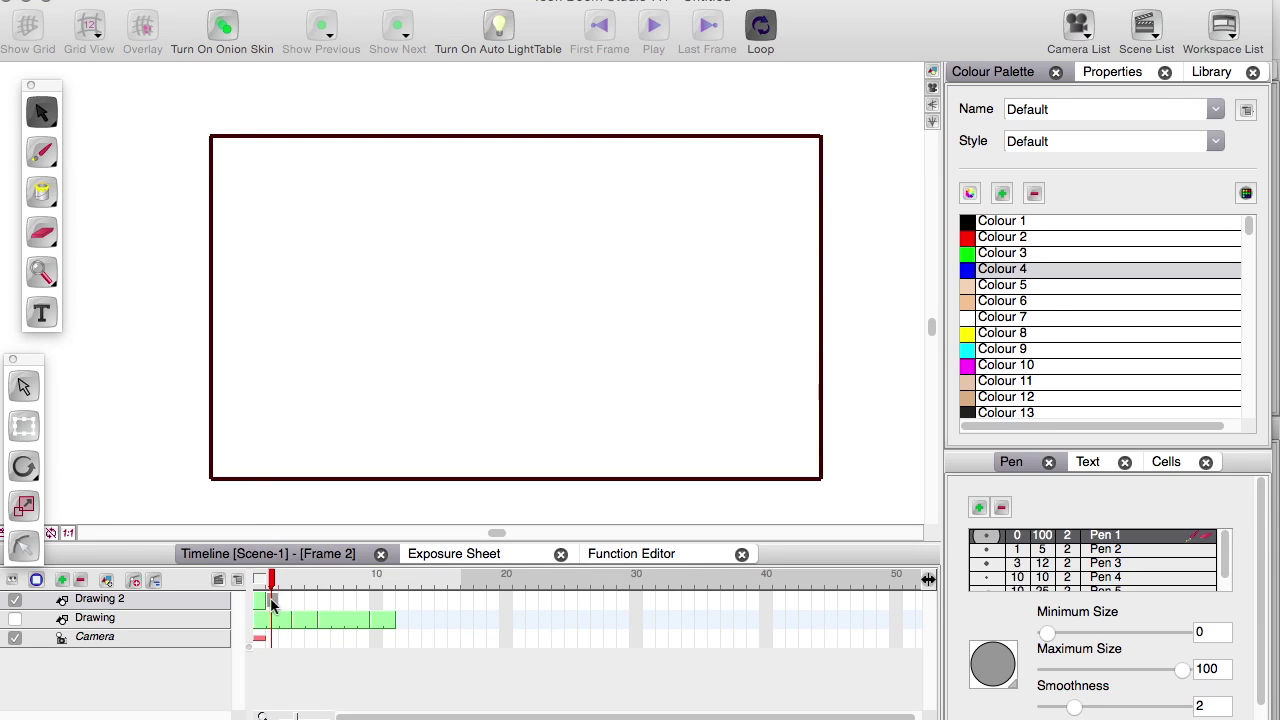
left_click(343, 272)
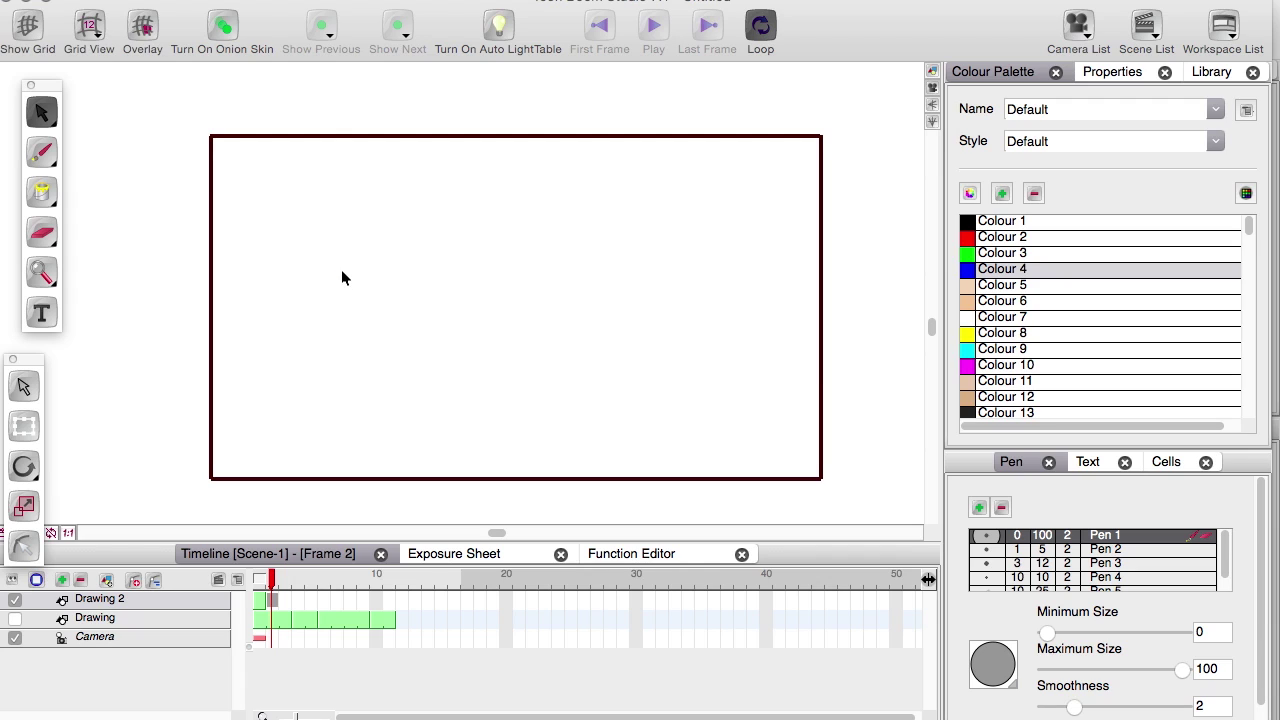
key("super+v")
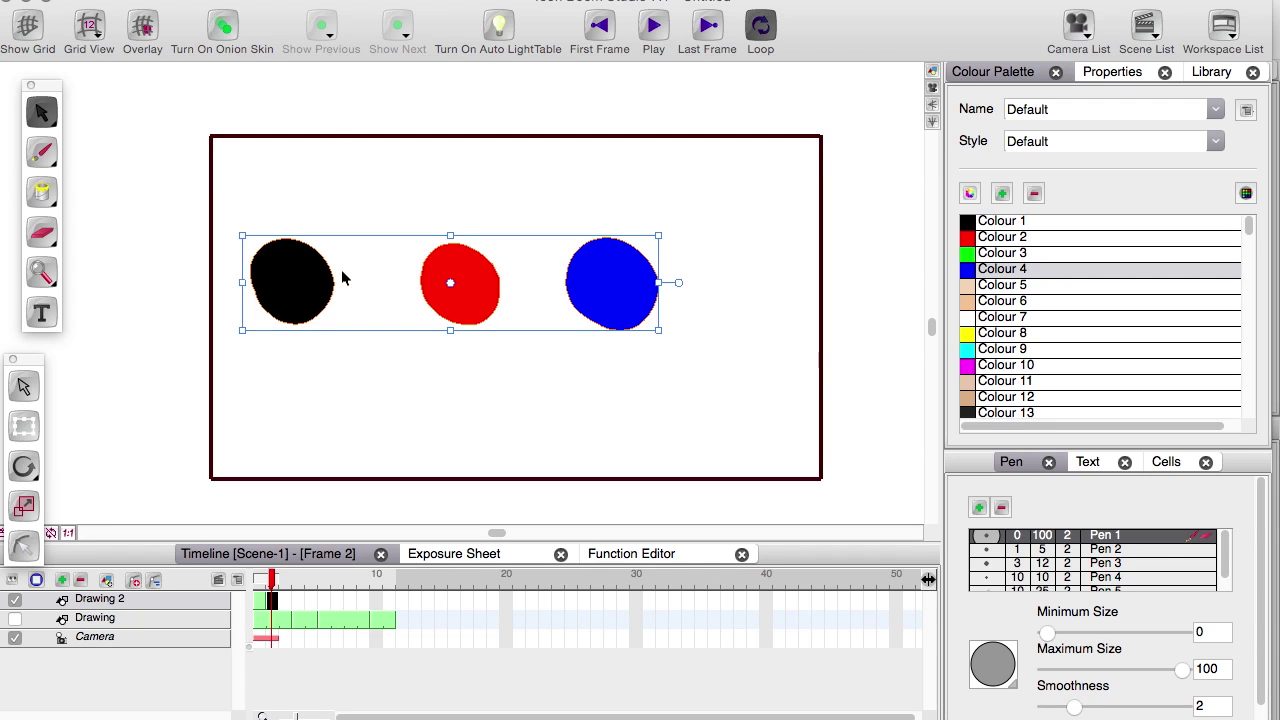
Erase the blue dot in the frame 2 drawing and paint a blue Colour 4 square in its place.
left_click(340, 676)
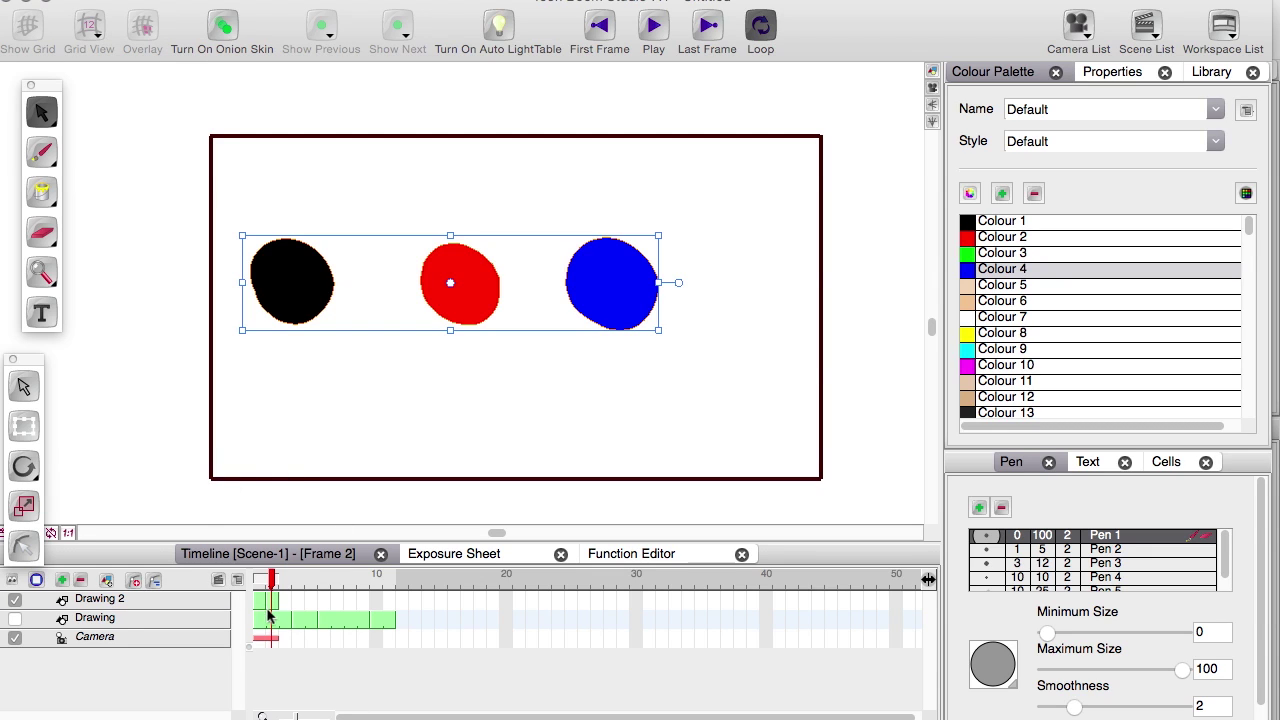
left_click(41, 232)
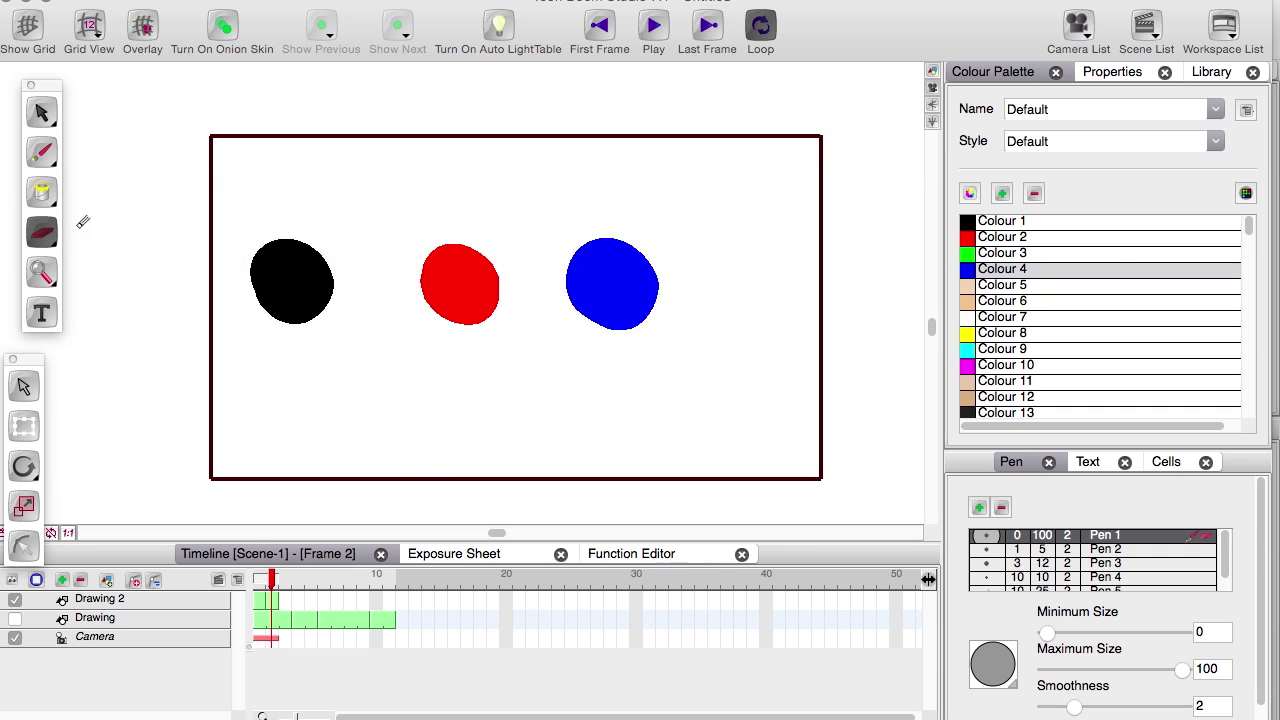
mouse_move(630, 240)
left_mouse_down()
mouse_move(677, 257)
mouse_move(640, 314)
mouse_move(660, 302)
left_mouse_up()
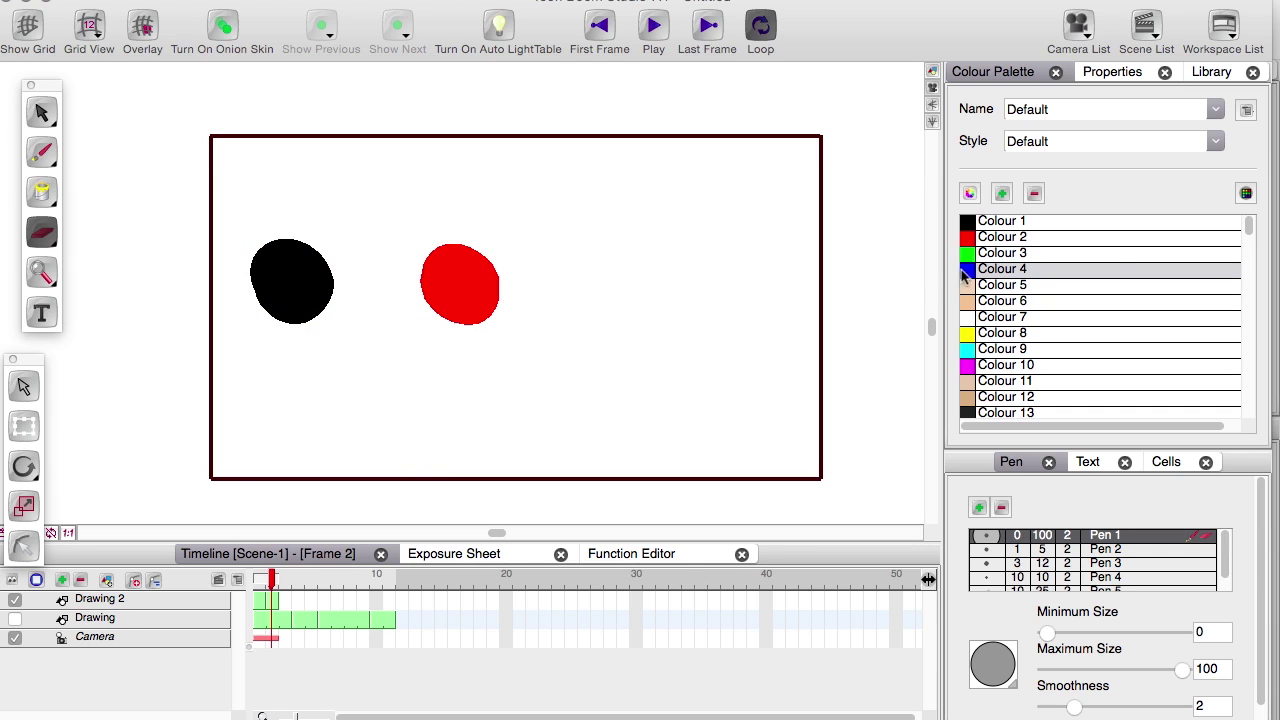
left_click(41, 152)
mouse_move(567, 252)
left_mouse_down()
mouse_move(636, 311)
mouse_move(637, 244)
mouse_move(570, 257)
mouse_move(617, 297)
mouse_move(603, 261)
left_mouse_up()
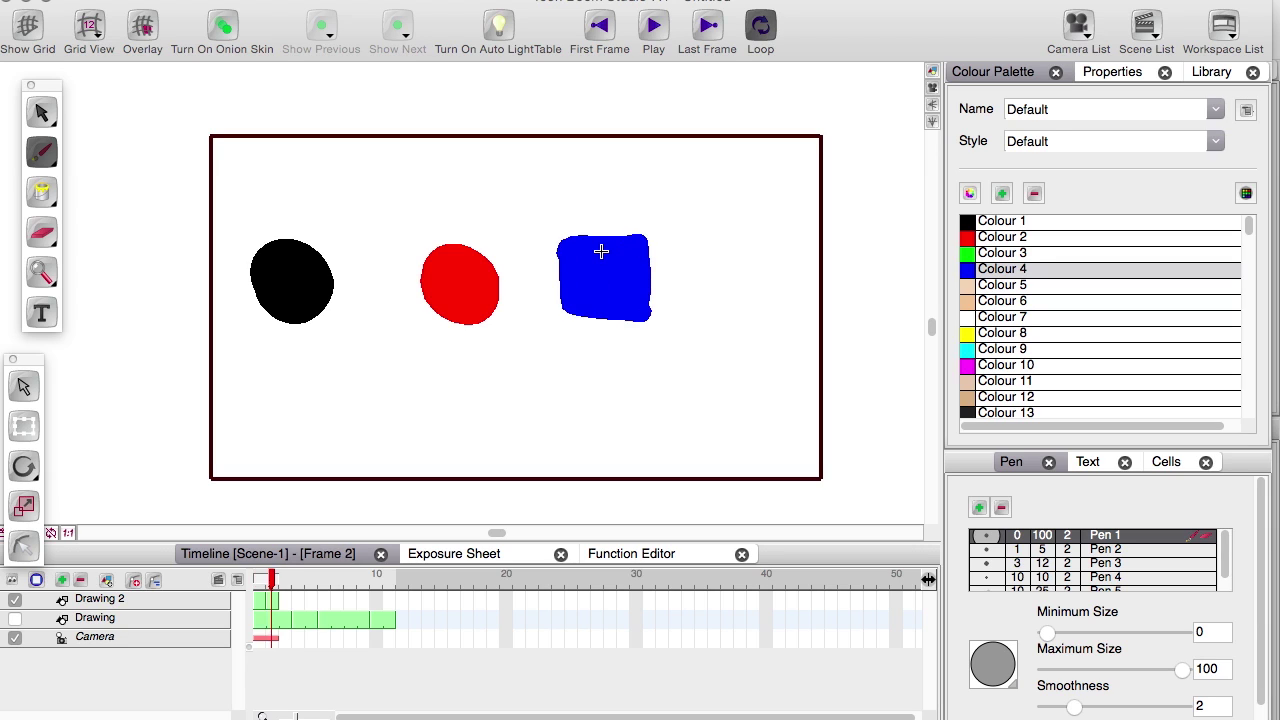
Fill frame 2's red dot with blue Colour 4 and its black dot with yellow Colour 8, then compare with frame 1.
left_click(42, 192)
left_click(445, 246)
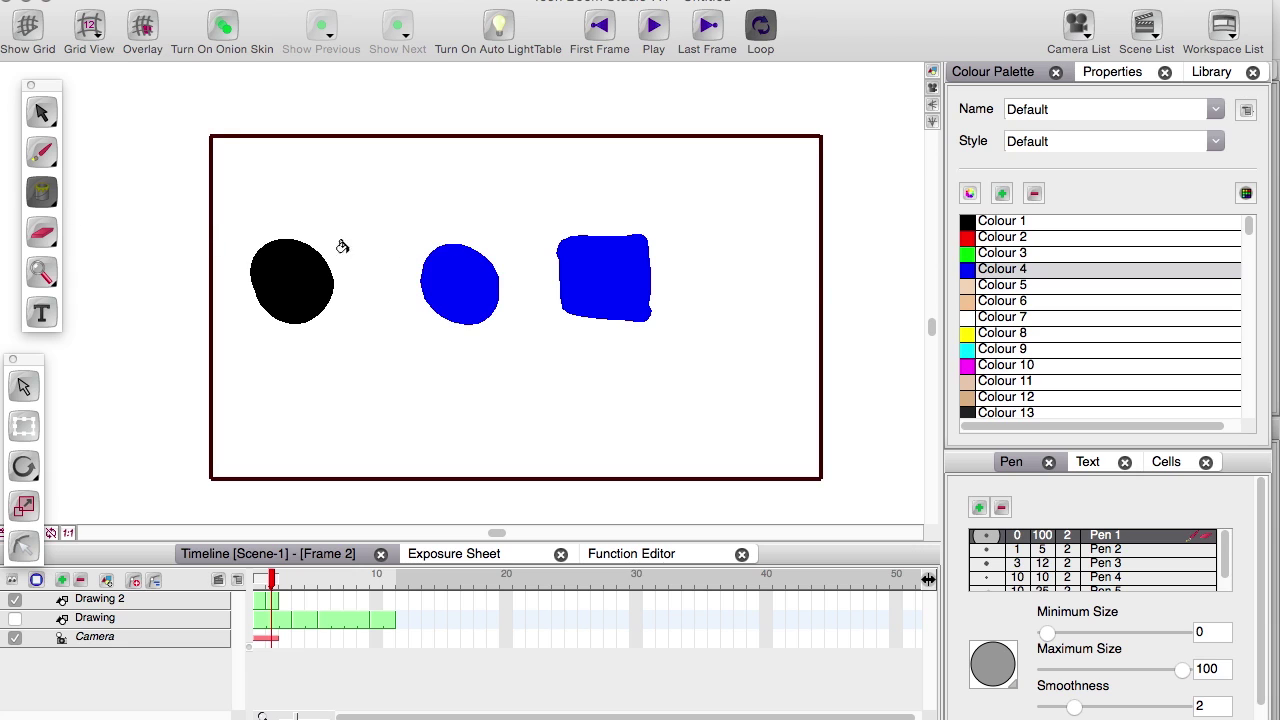
left_click(992, 333)
left_click(292, 280)
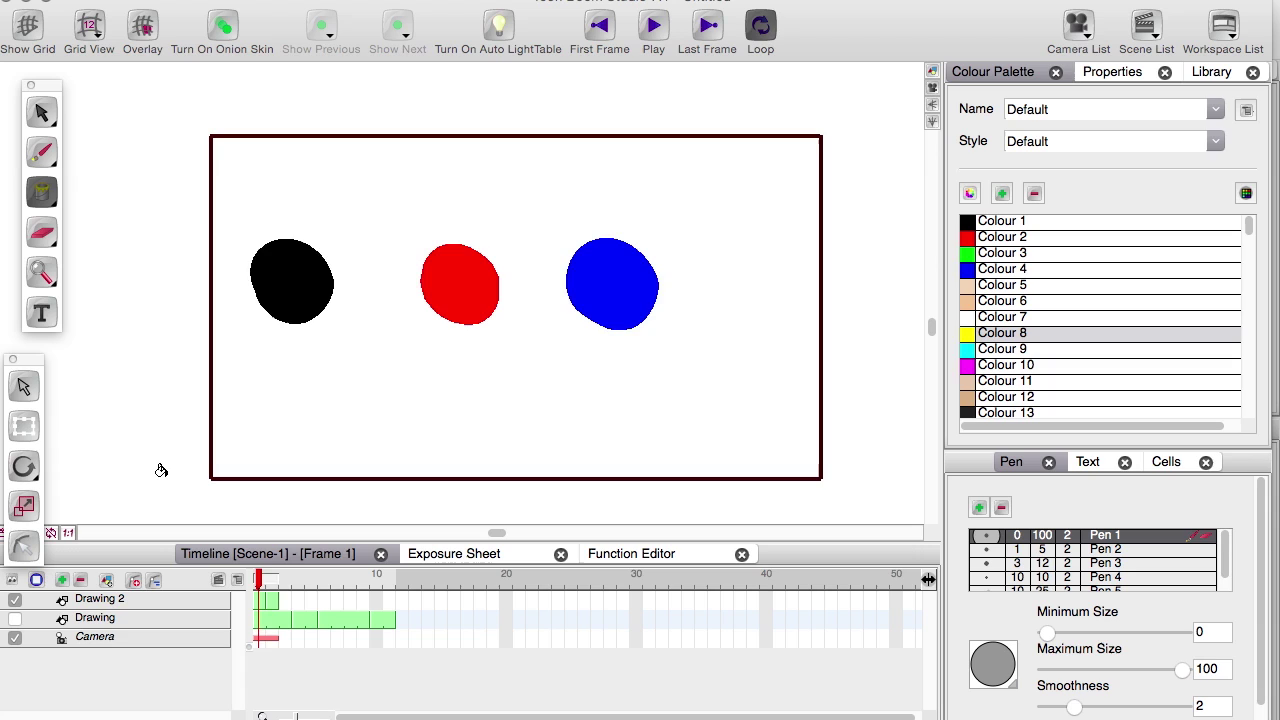
left_click(271, 601)
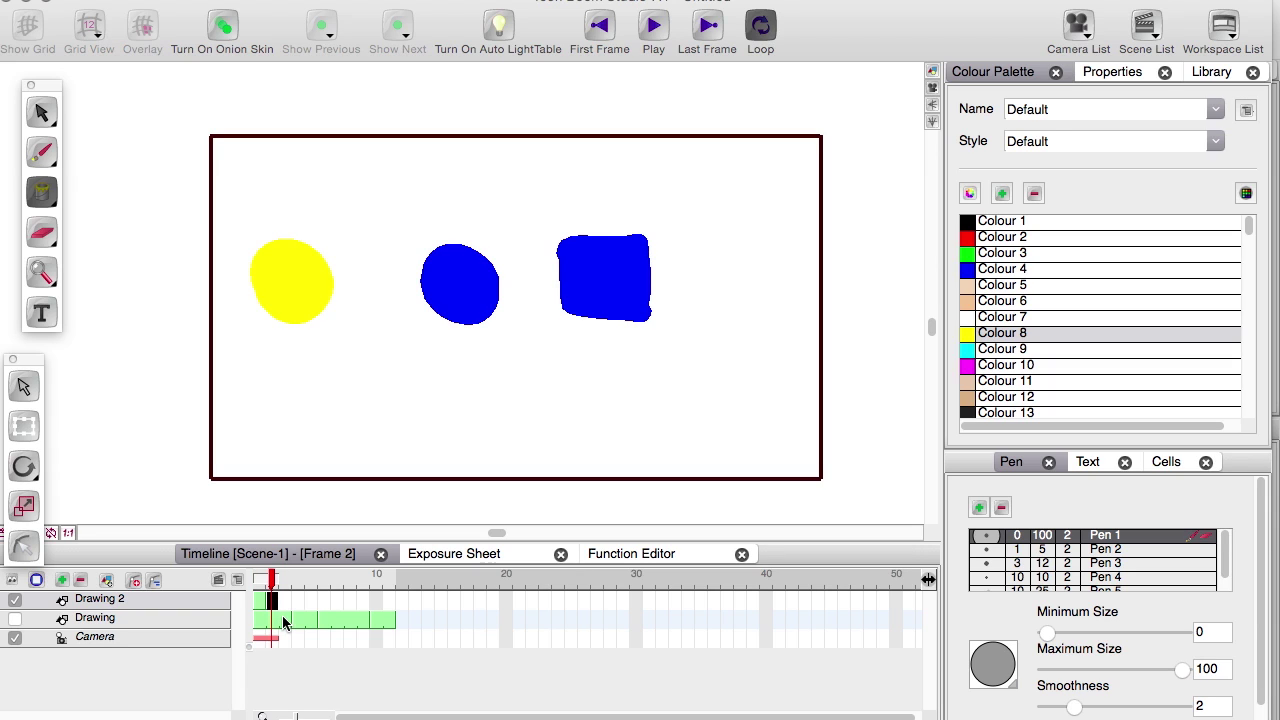
Extend the recoloured second drawing's exposure to frame 9.
key("plus")
key("plus")
key("plus")
key("plus")
key("plus")
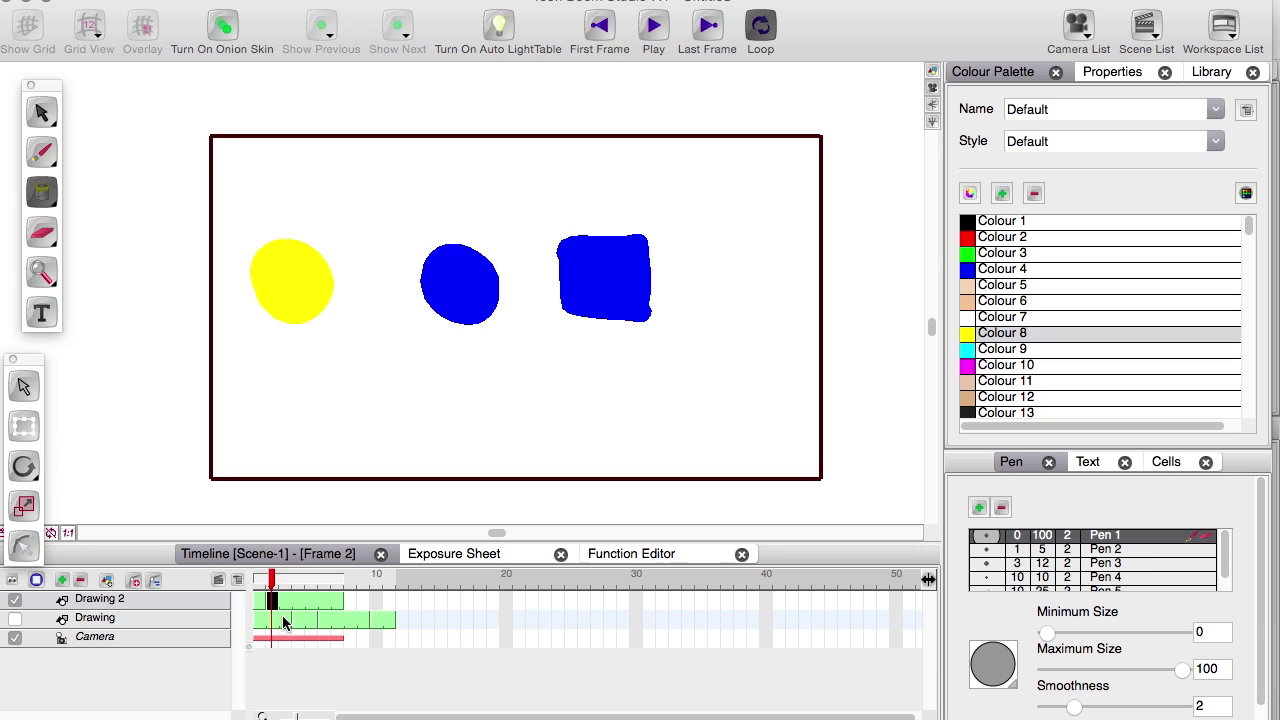
left_click(311, 600)
key("plus")
key("plus")
key("plus")
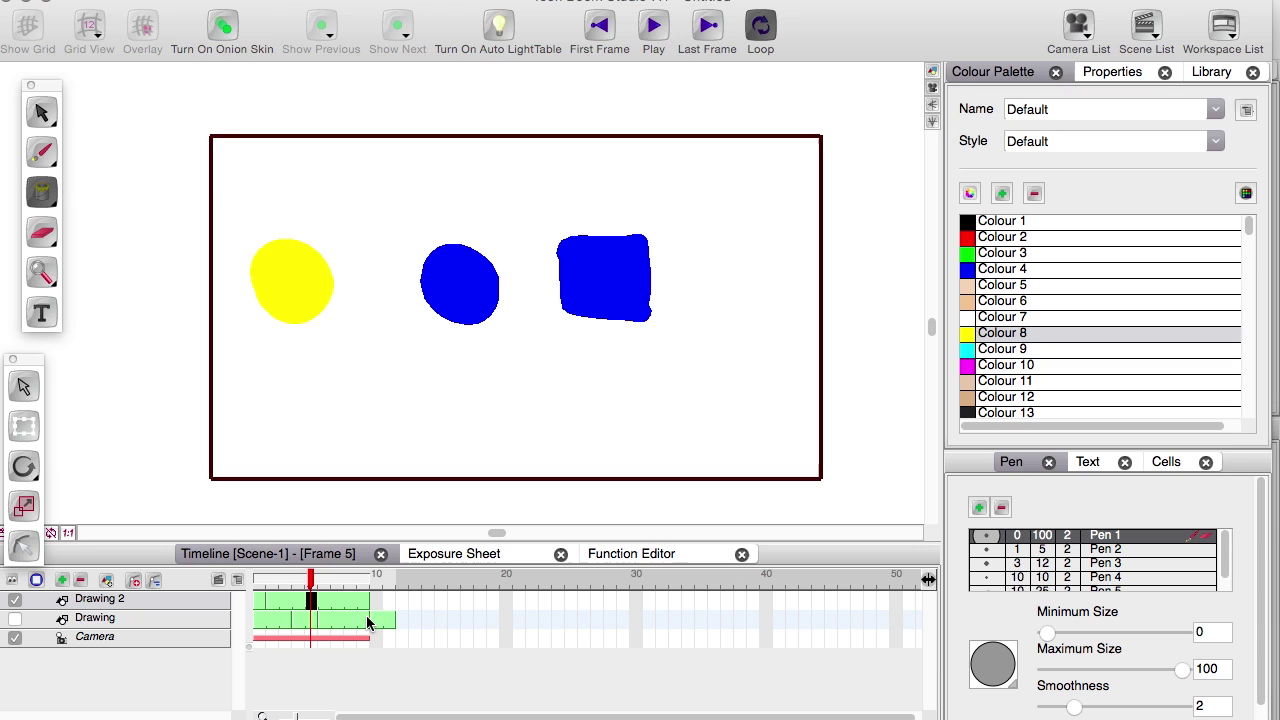
Duplicate the recoloured drawing at frame 6 and compare it with frame 3.
left_click(324, 600)
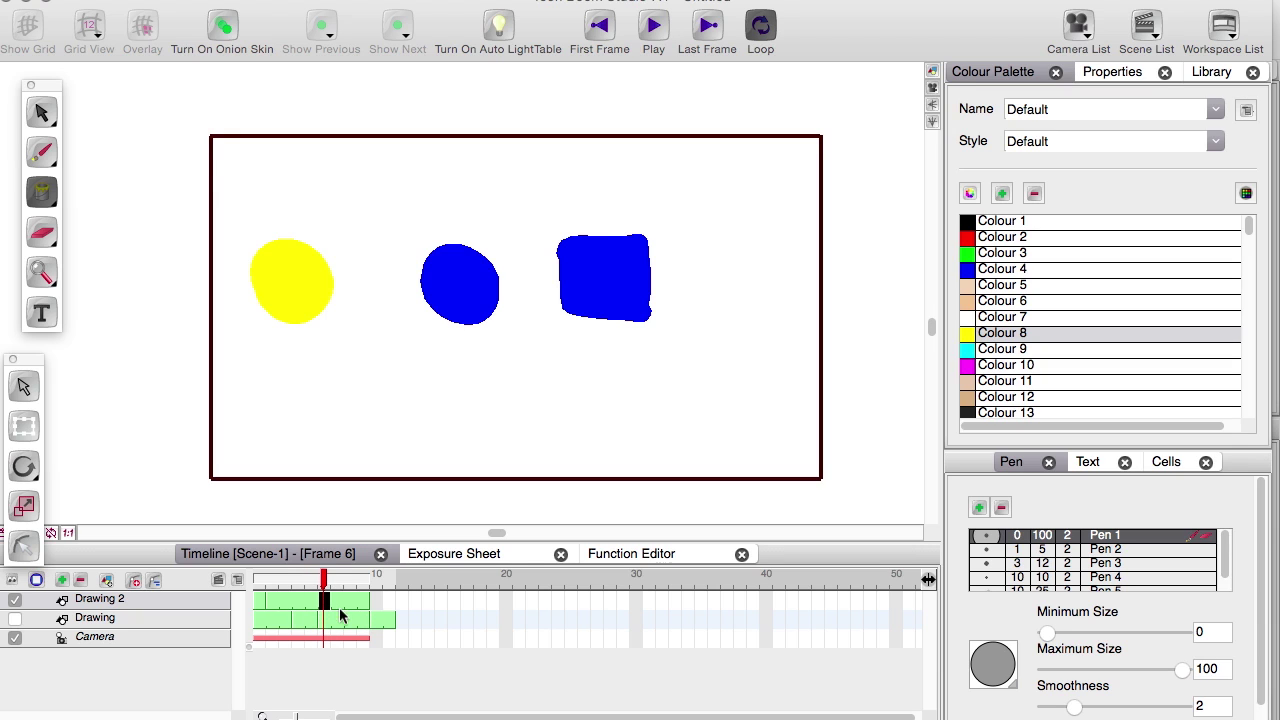
right_click(324, 603)
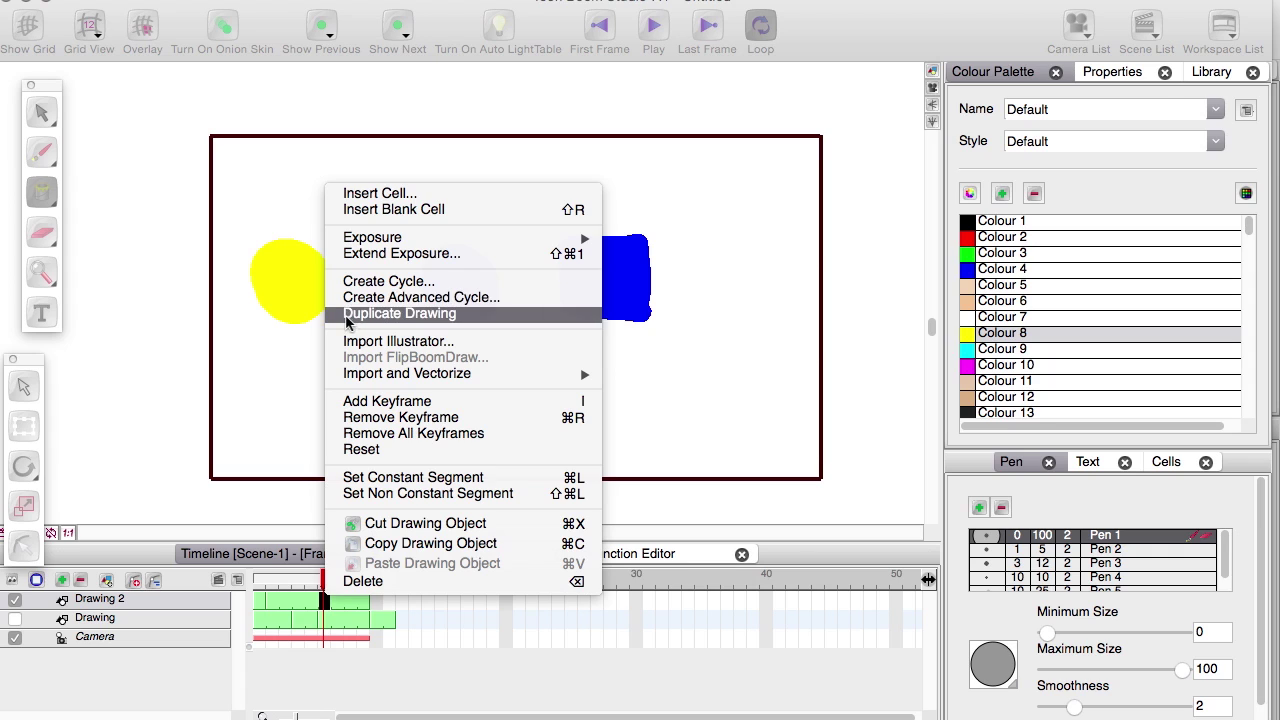
left_click(346, 314)
left_click(287, 603)
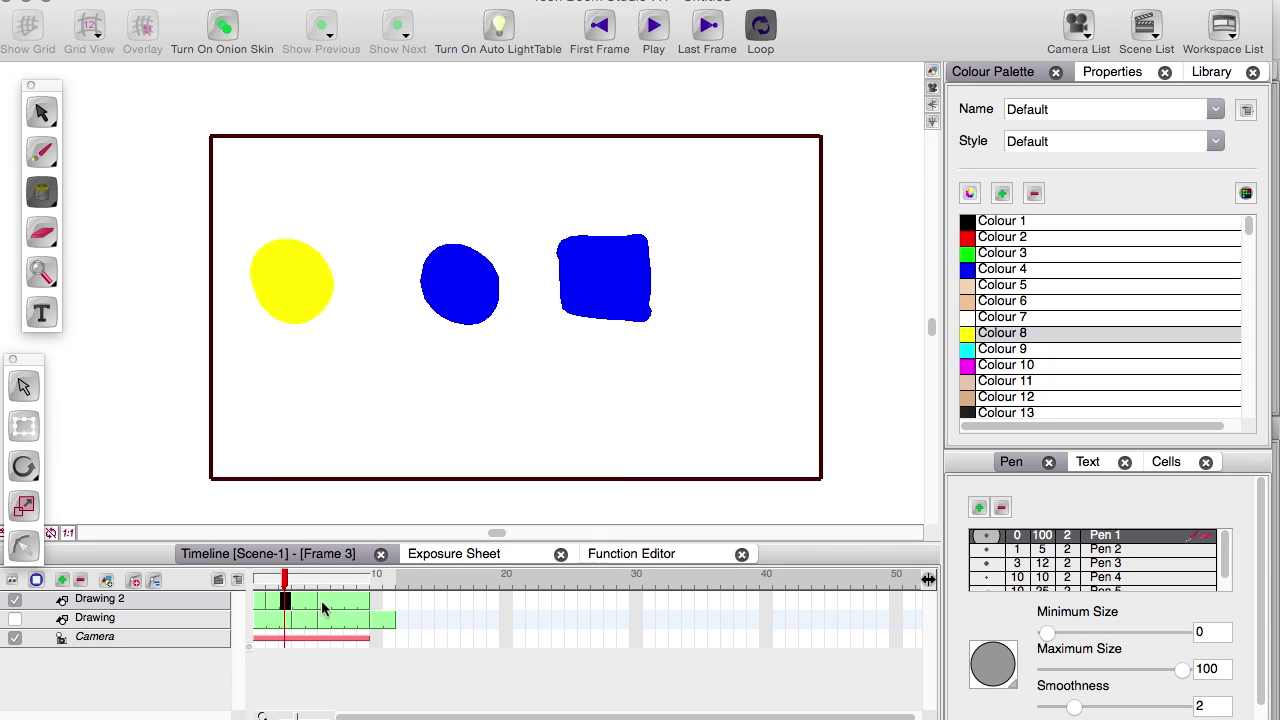
left_click(322, 603)
Erase the blue square and the yellow dot in the duplicated drawing at frame 6.
left_click(41, 232)
mouse_move(604, 216)
left_mouse_down()
mouse_move(676, 307)
mouse_move(549, 251)
mouse_move(624, 350)
mouse_move(583, 255)
mouse_move(654, 234)
left_mouse_up()
mouse_move(314, 243)
left_mouse_down()
mouse_move(248, 262)
mouse_move(303, 320)
left_mouse_up()
Preview the dot frames, then hide the second drawing element to return to the parrot.
key("Return")
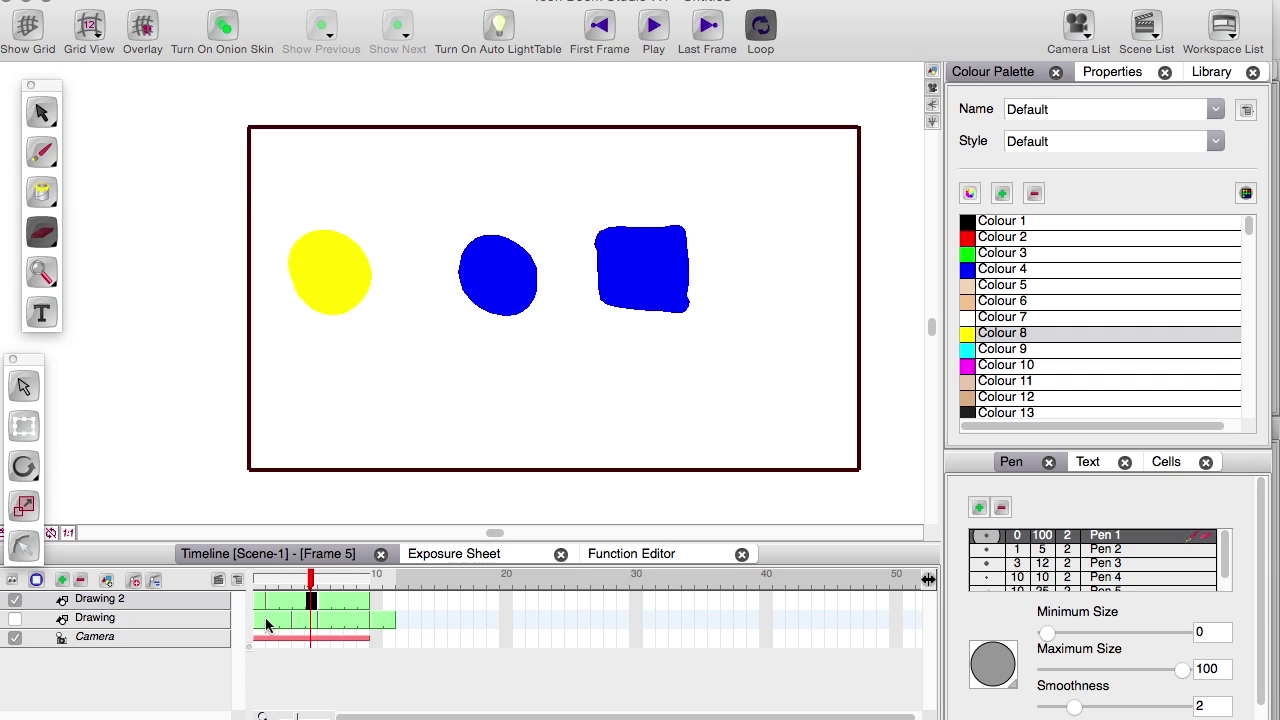
left_click(313, 620)
left_click(16, 600)
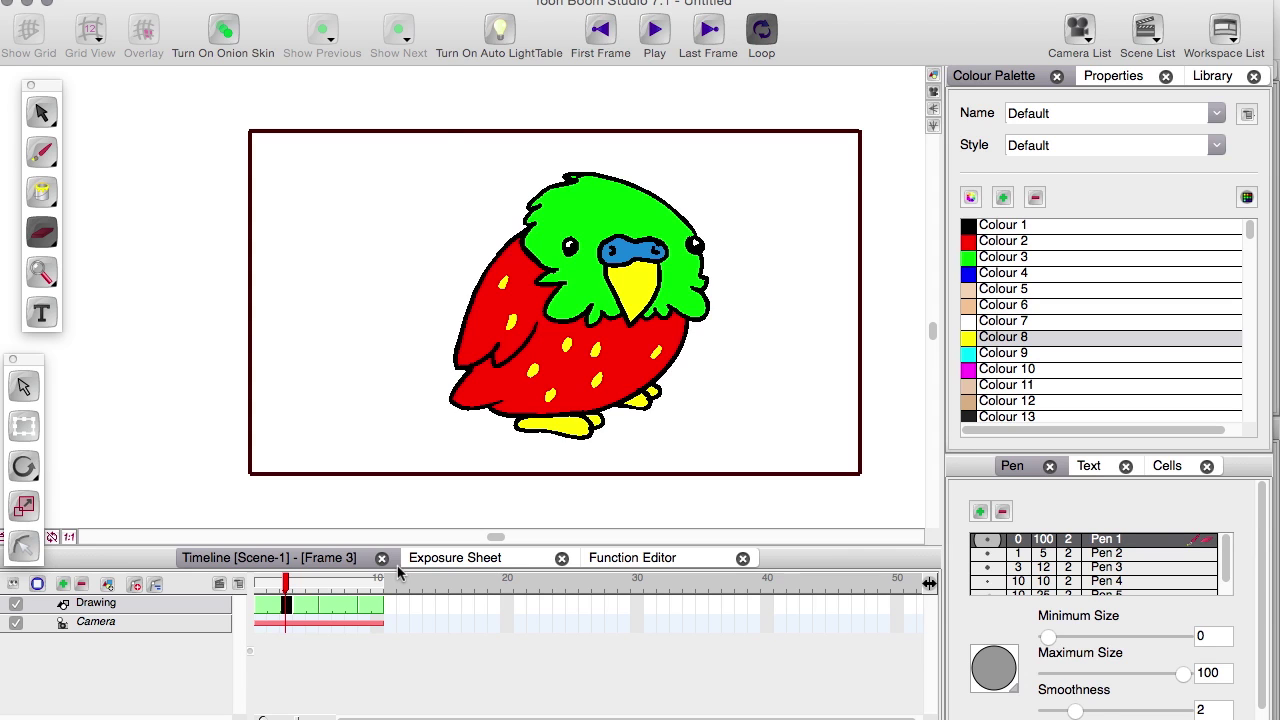
Open the movie export settings and set the export format to QuickTime Movie.
left_click(228, 2)
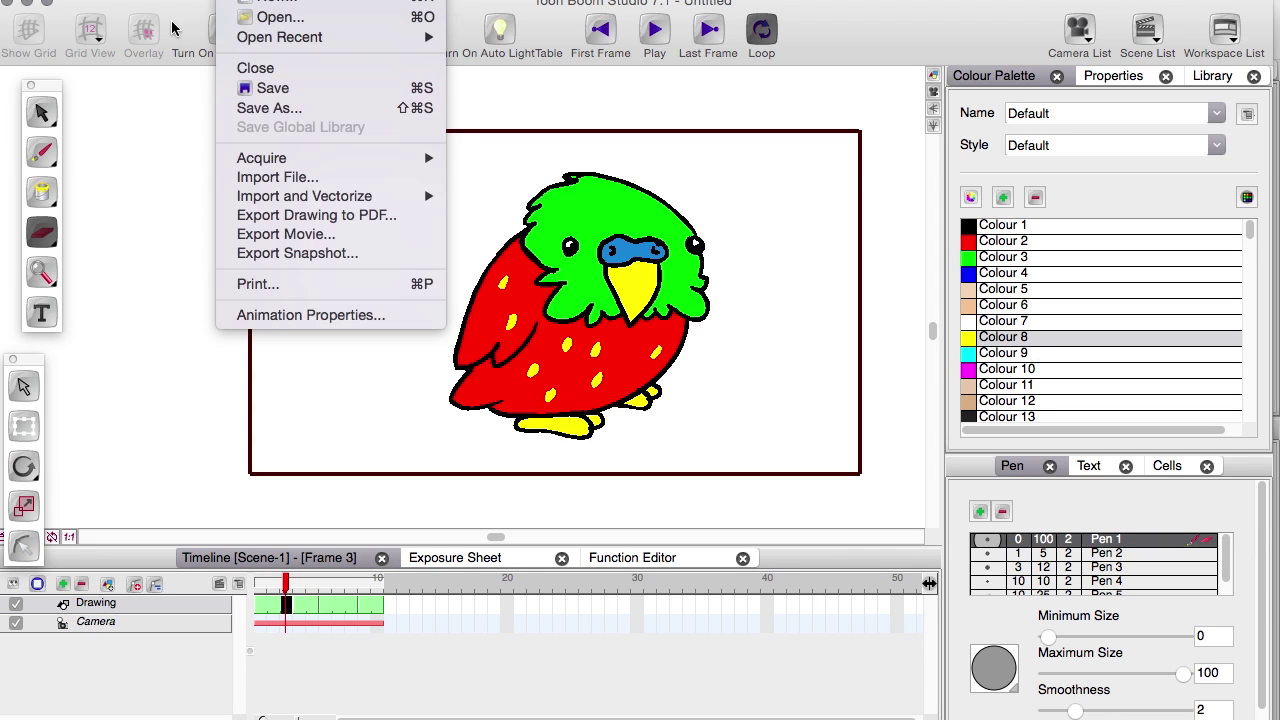
left_click(250, 238)
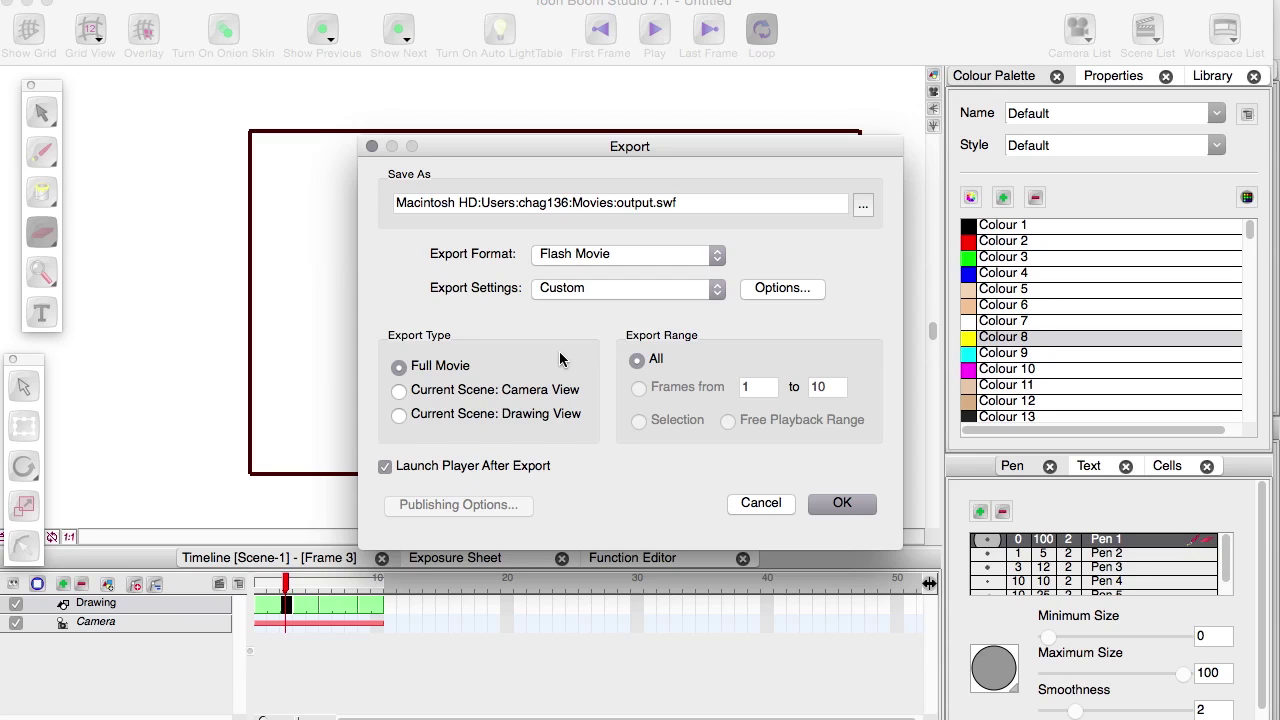
left_click(535, 254)
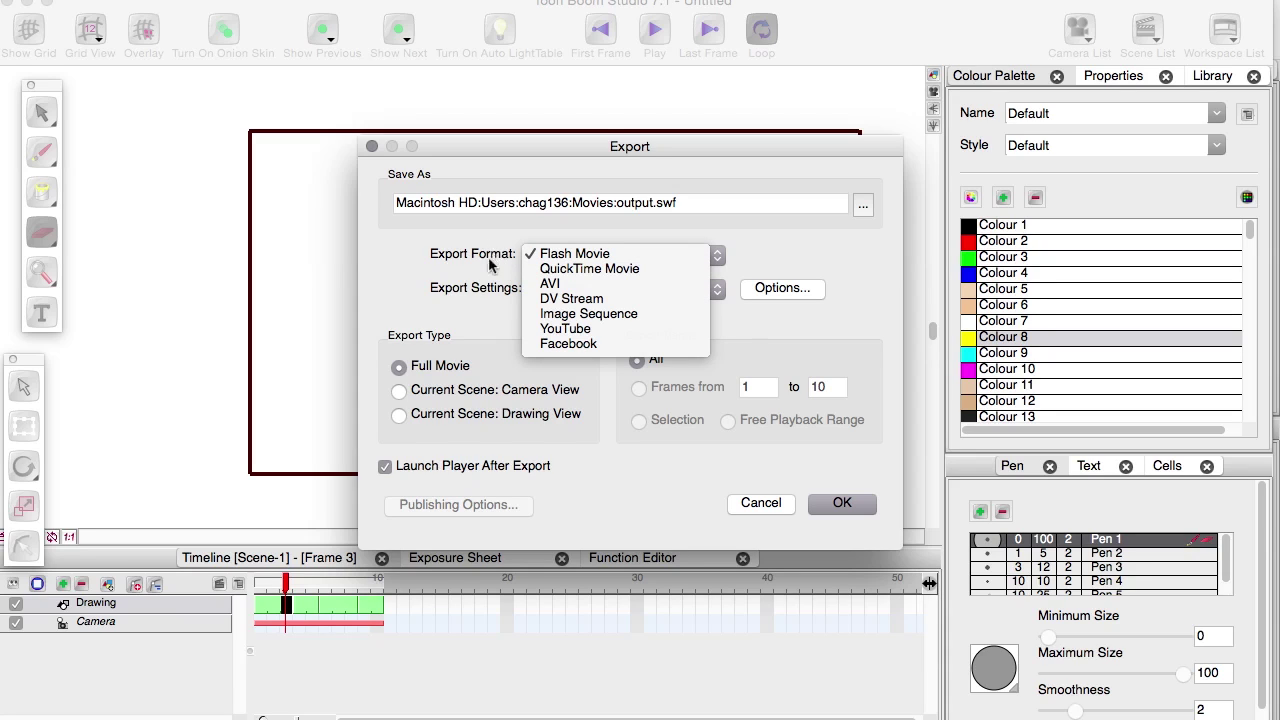
left_click(540, 269)
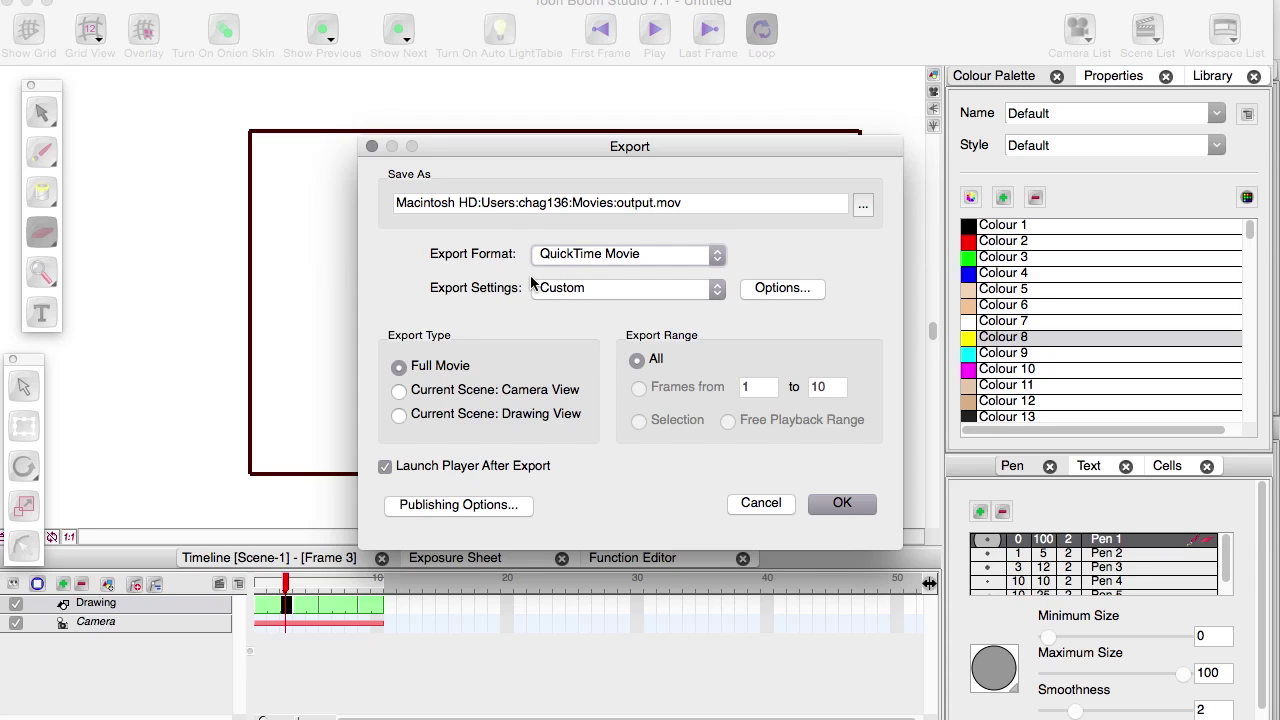
Set the exported video's key frames to All and its colour depth to Millions of Colors+.
left_click(754, 295)
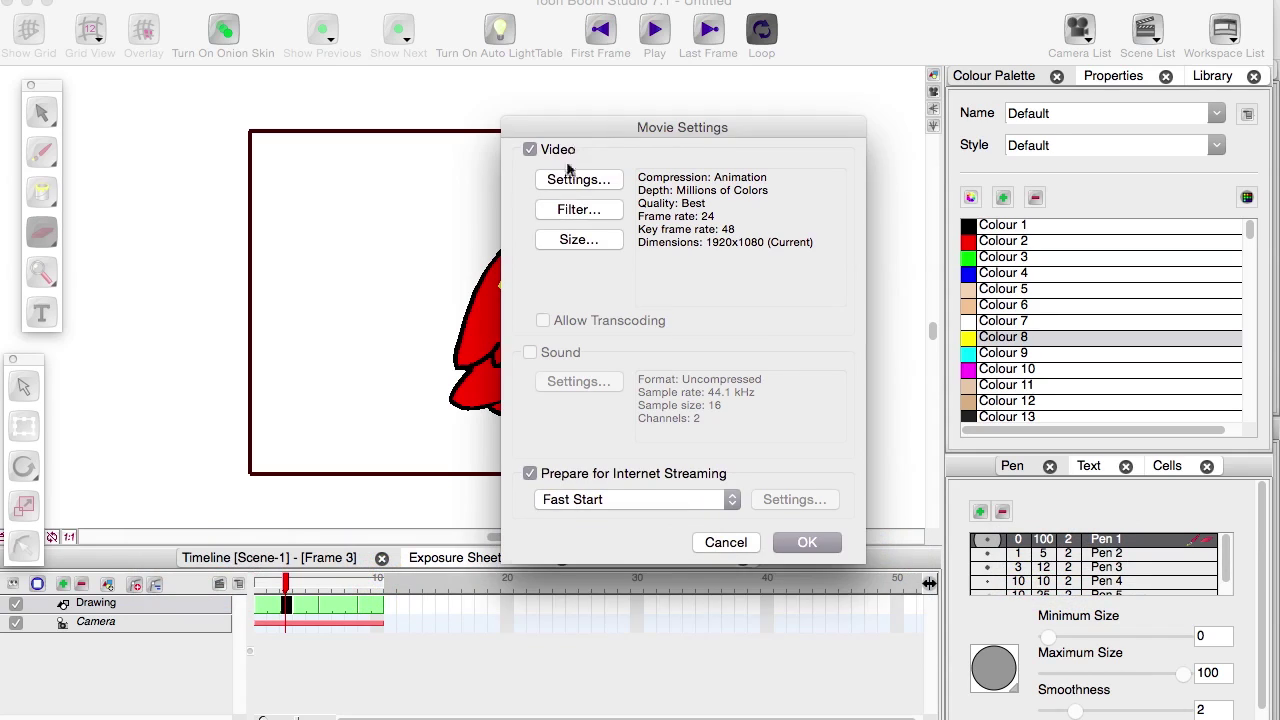
left_click(575, 179)
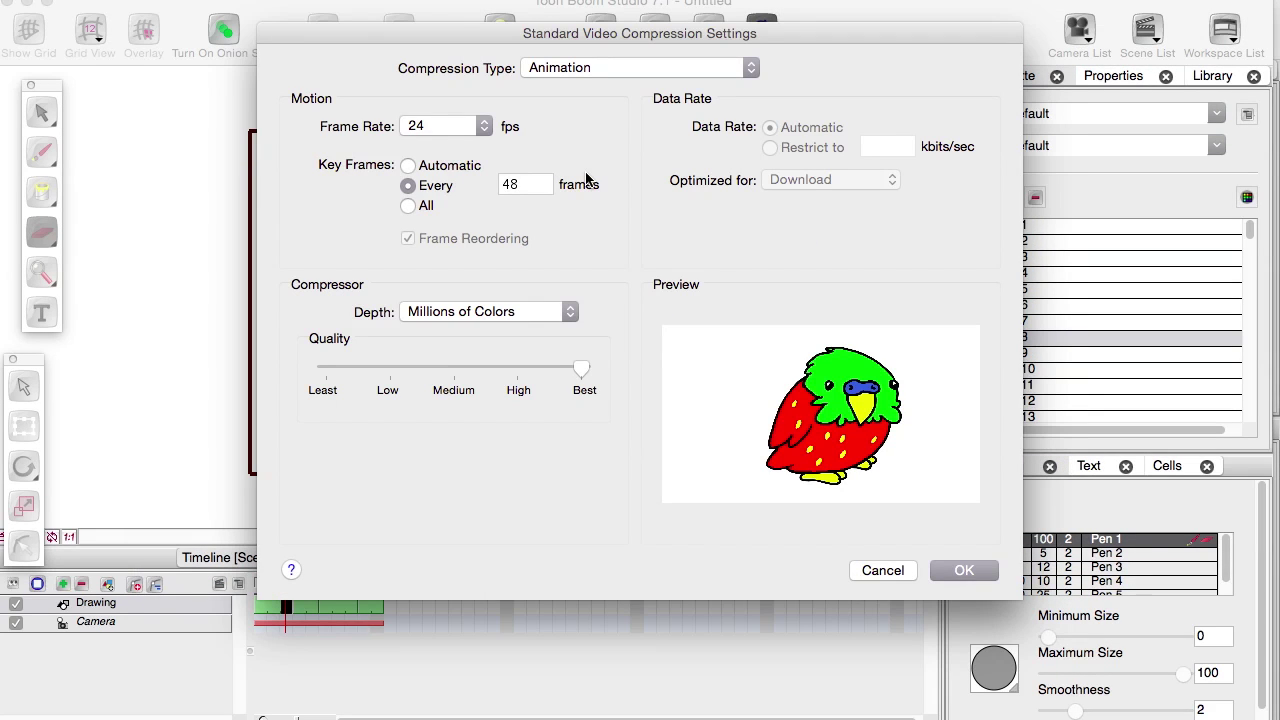
left_click(410, 206)
left_click(461, 313)
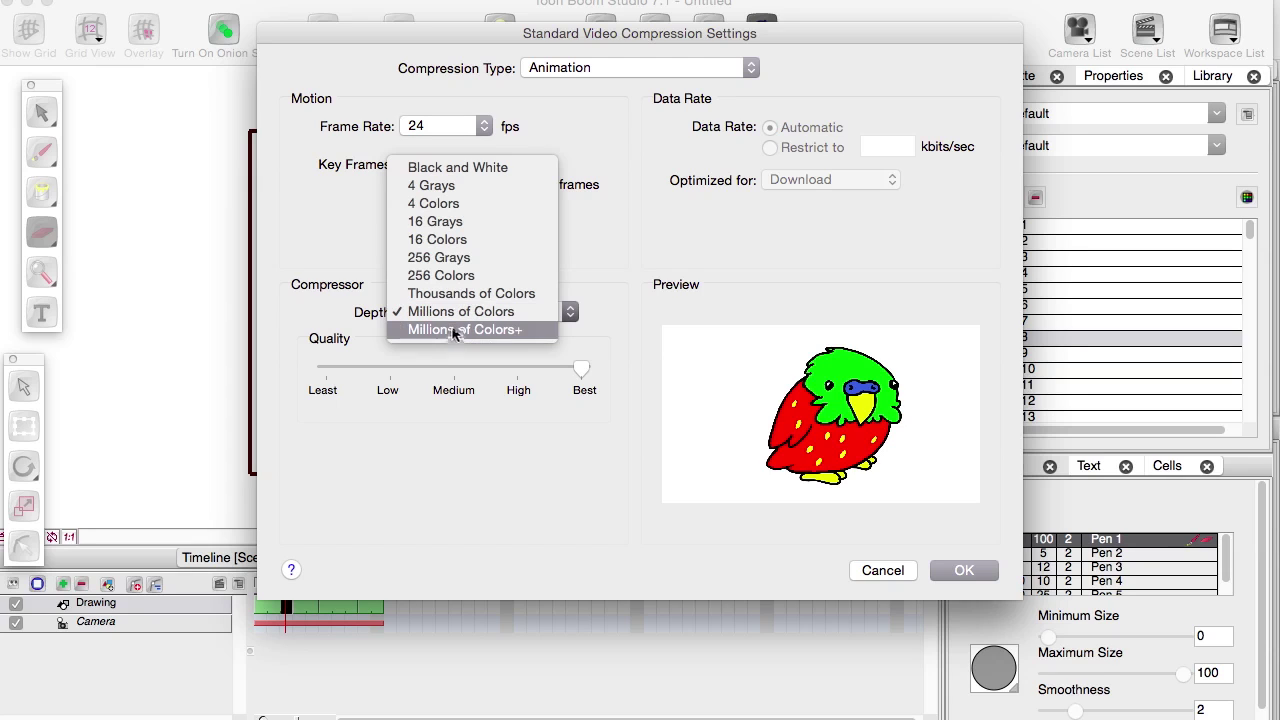
left_click(449, 329)
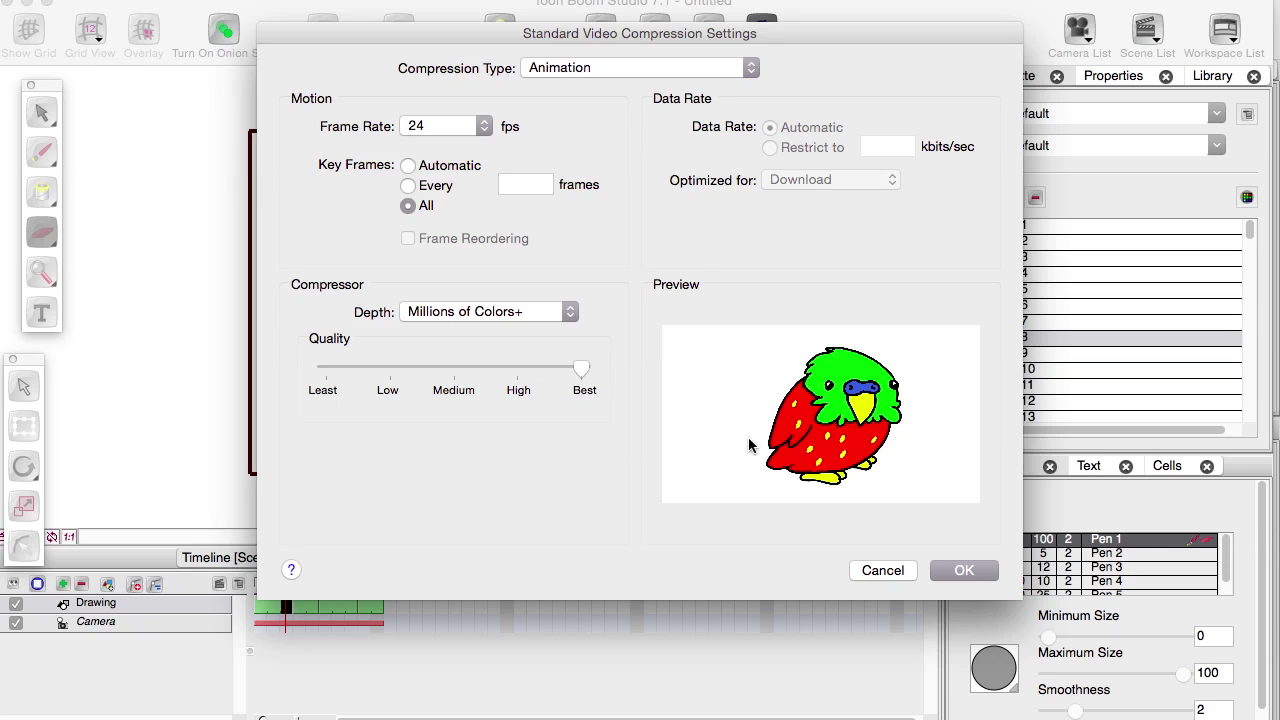
Keep Animation as the compression type, accept the movie settings and export the full movie.
left_click(571, 66)
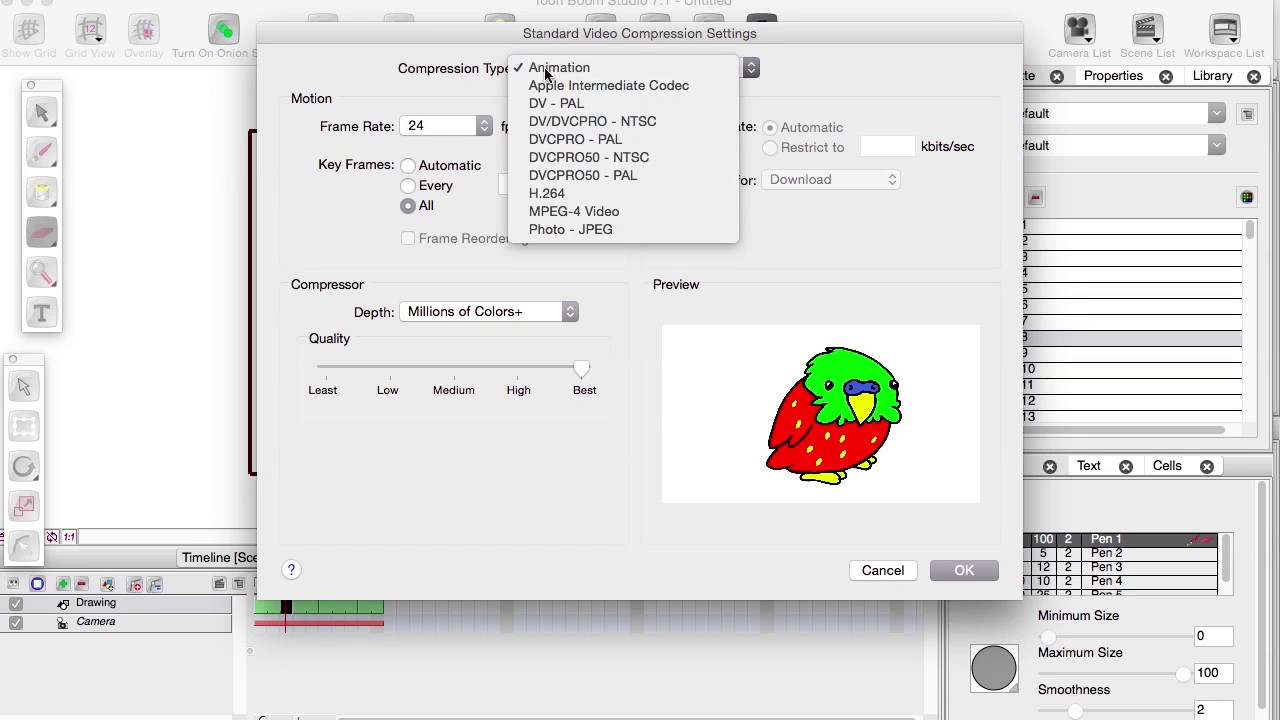
left_click(541, 67)
left_click(963, 570)
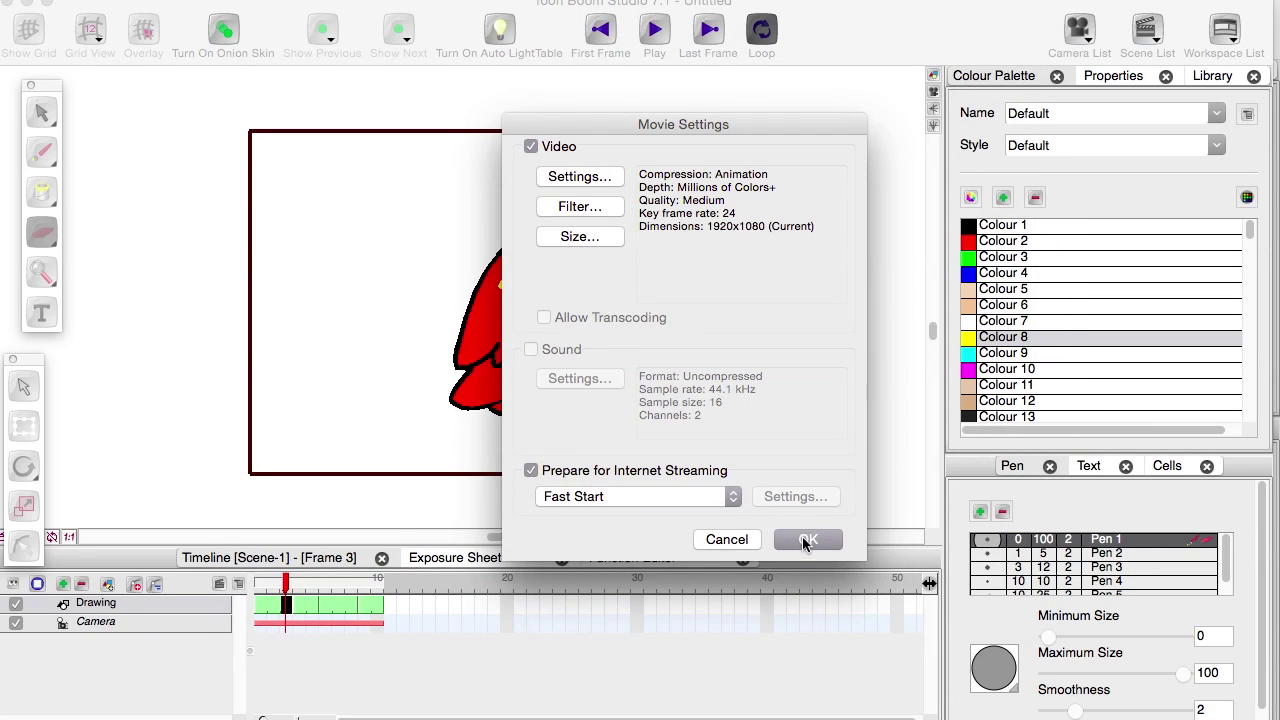
left_click(806, 540)
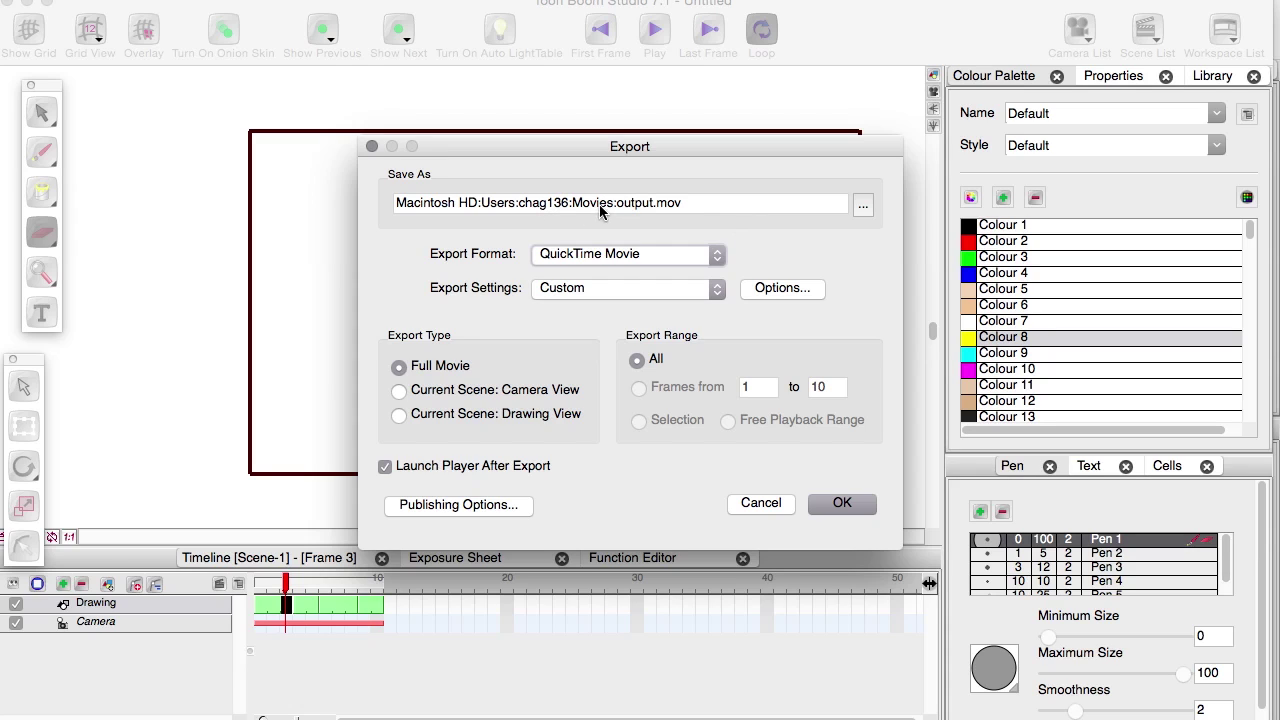
left_click(845, 502)
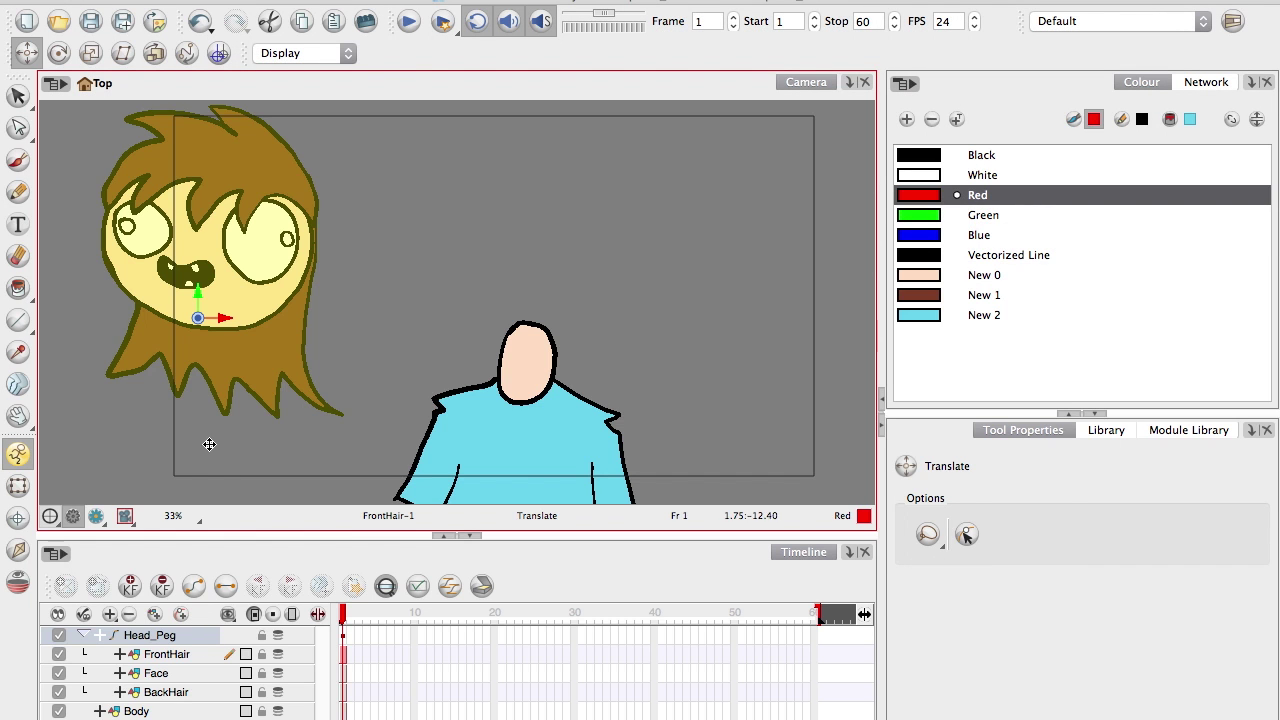
Switch to Toon Boom Harmony and move the Head_Peg group with face and hair onto the character's body.
left_click_drag(209, 446, 512, 484)
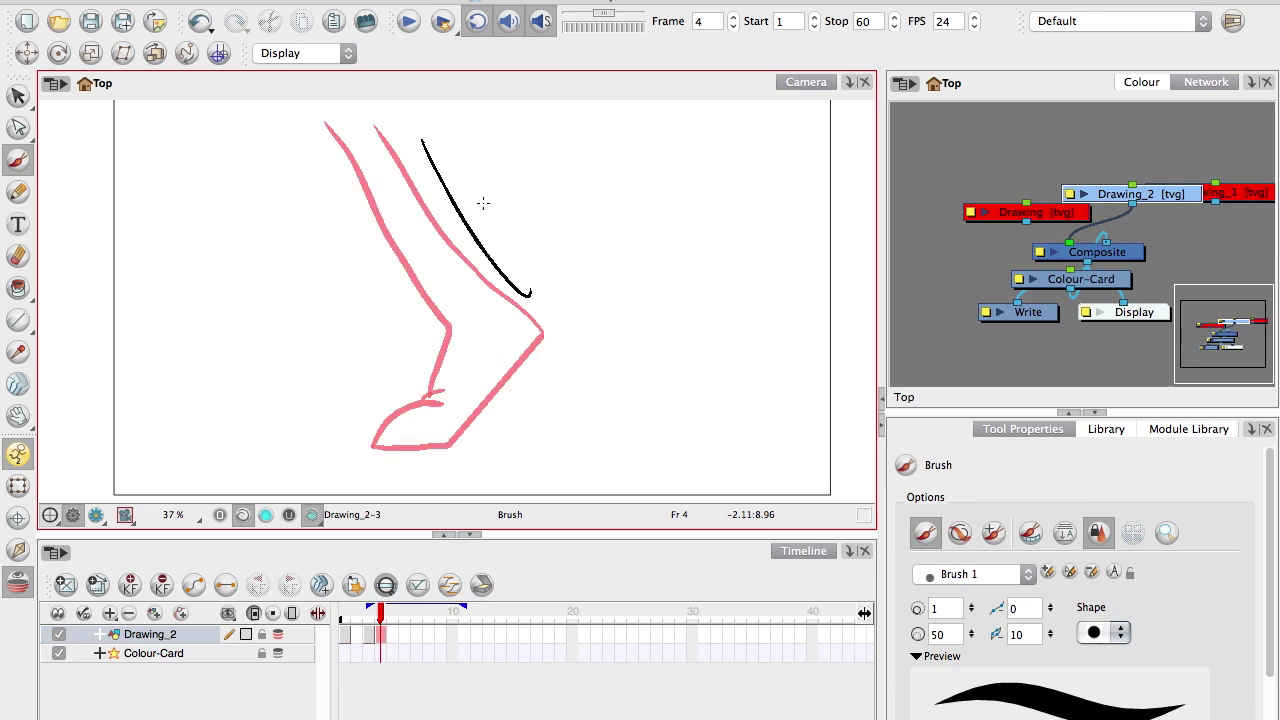
Brush one curved, downward-sloping stroke on each of frames 5 to 9 of Drawing_2, each placed further right than the previous one.
key(".")
left_click_drag(465, 140, 571, 300)
key(".")
left_click_drag(530, 148, 600, 311)
key(".")
left_click_drag(586, 157, 640, 323)
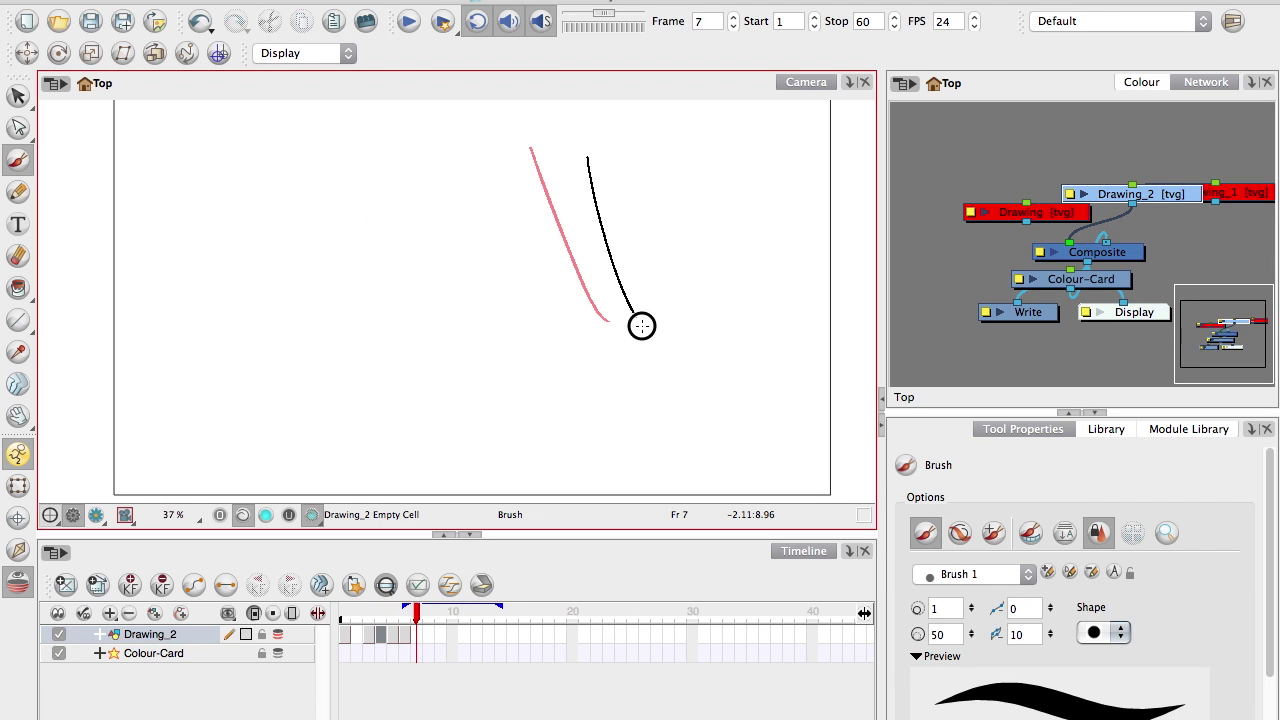
key(".")
left_click_drag(634, 160, 681, 329)
key(".")
left_click_drag(687, 152, 735, 328)
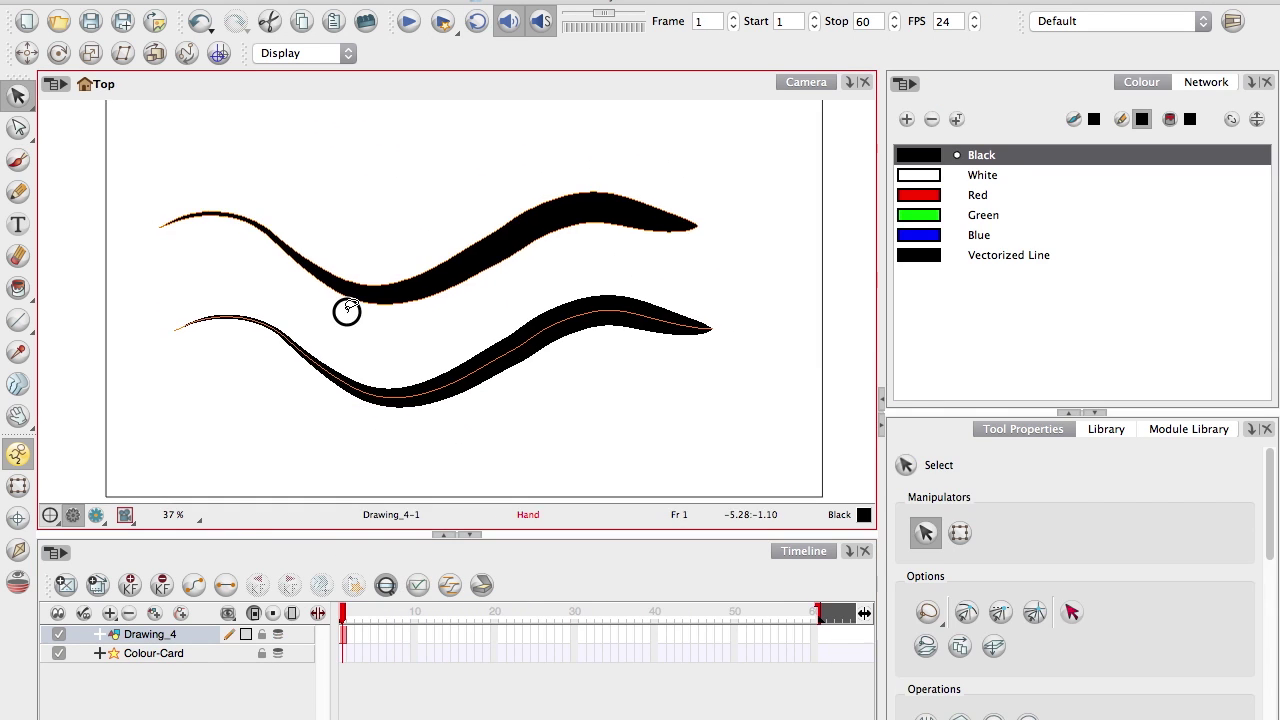
Examine the two wavy black strokes in Drawing_4 up close and draw a line across the canvas with the Pencil tool.
left_click_drag(347, 311, 354, 284)
key("2")
key("2")
left_click_drag(377, 354, 408, 282)
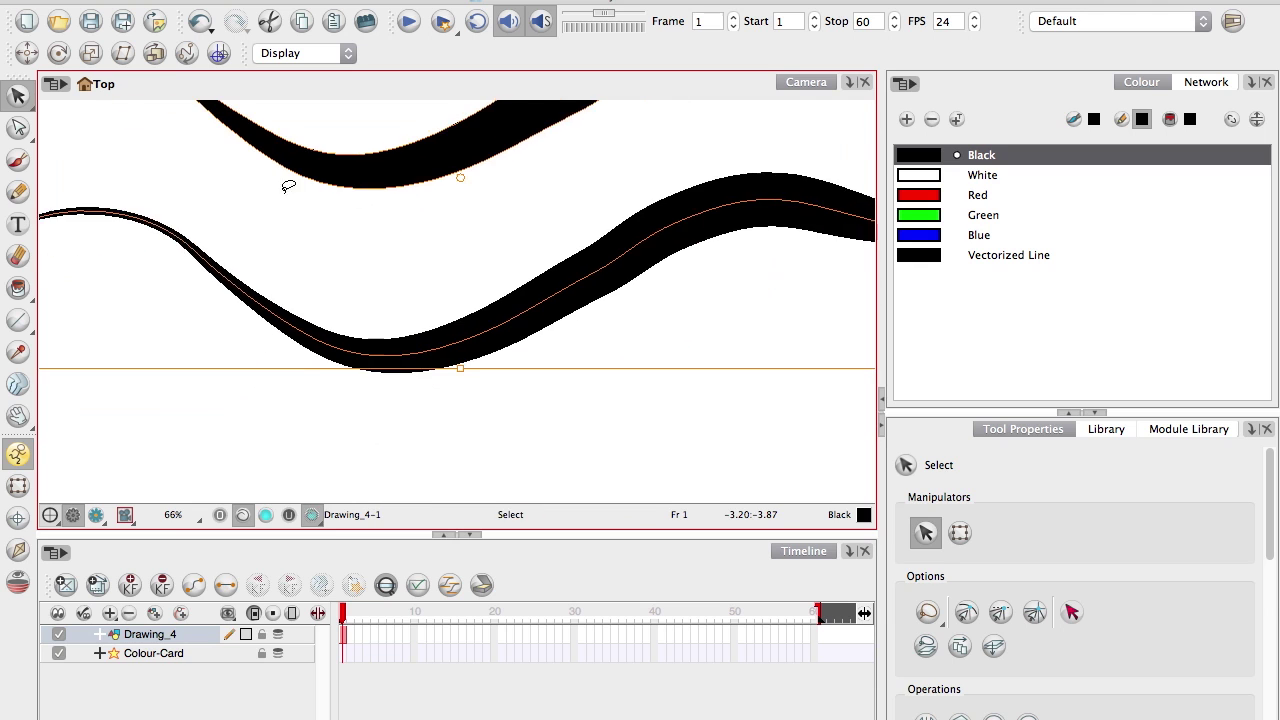
key("1")
left_click(18, 192)
mouse_move(99, 344)
left_mouse_down()
mouse_move(291, 369)
mouse_move(440, 420)
mouse_move(672, 461)
left_mouse_up()
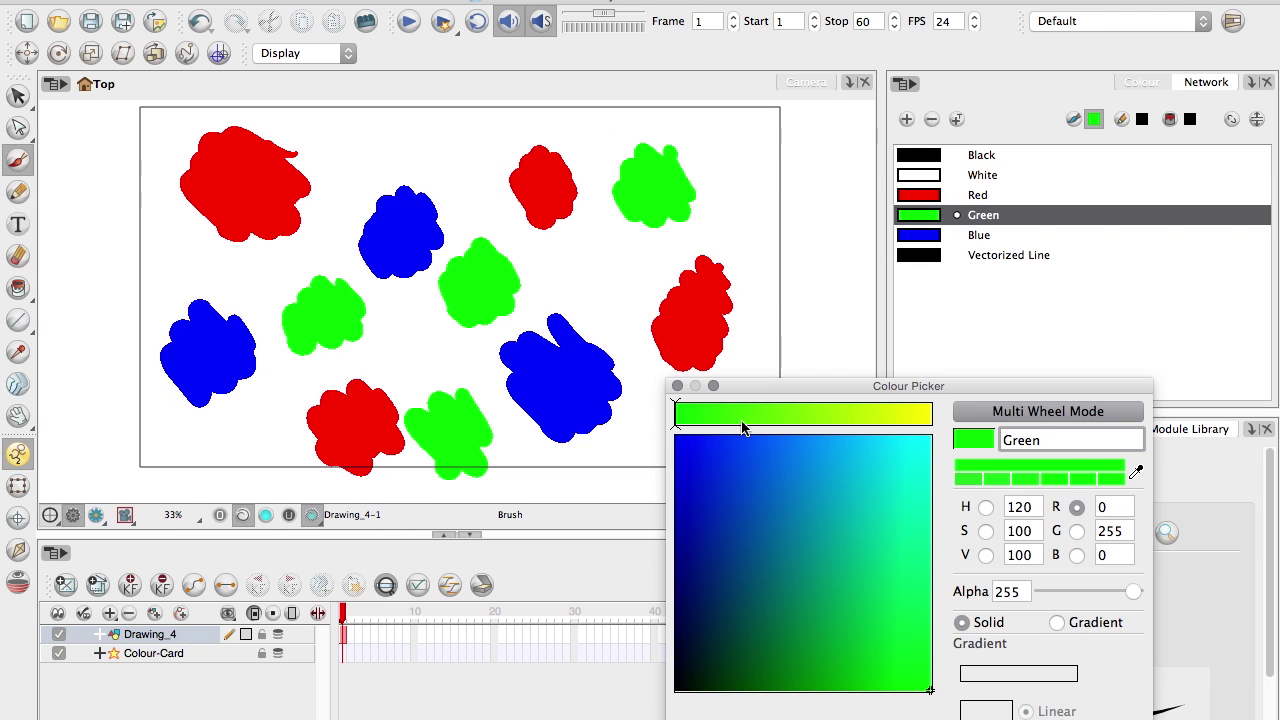
Change the Green swatch's colour to purple to recolour every shape painted with it.
left_click_drag(738, 568, 709, 434)
left_click(891, 417)
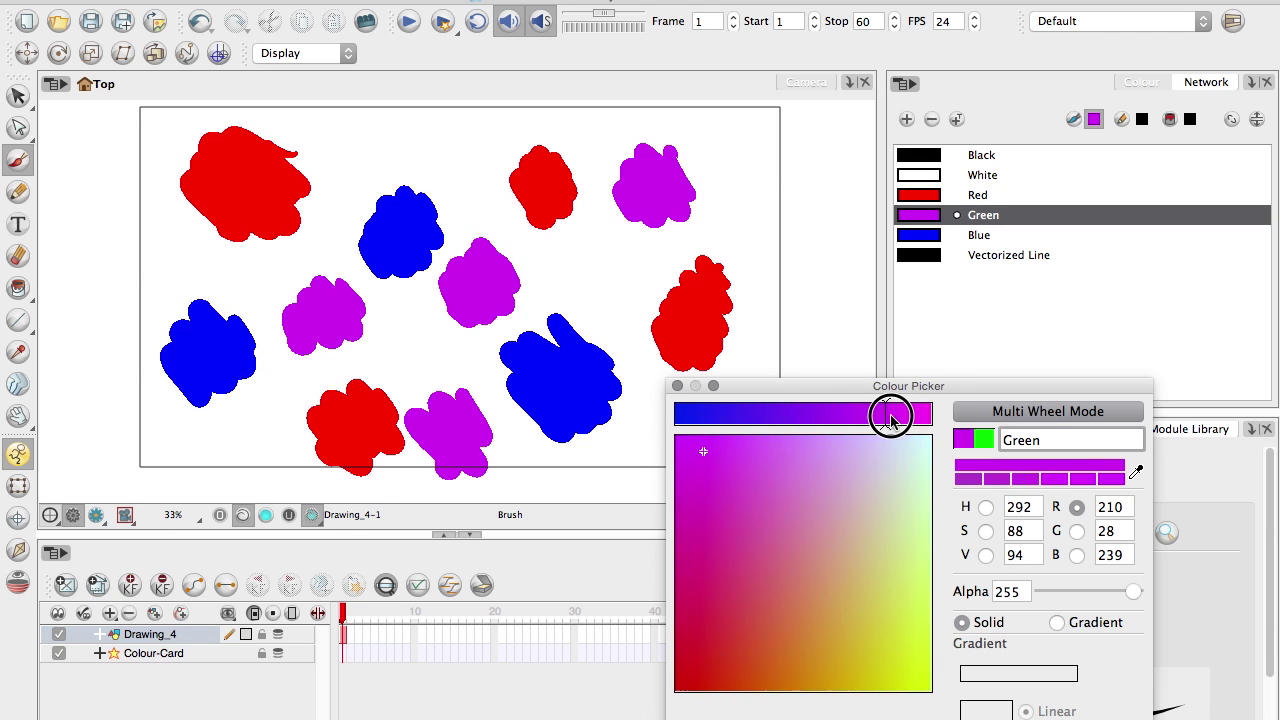
left_click(760, 489)
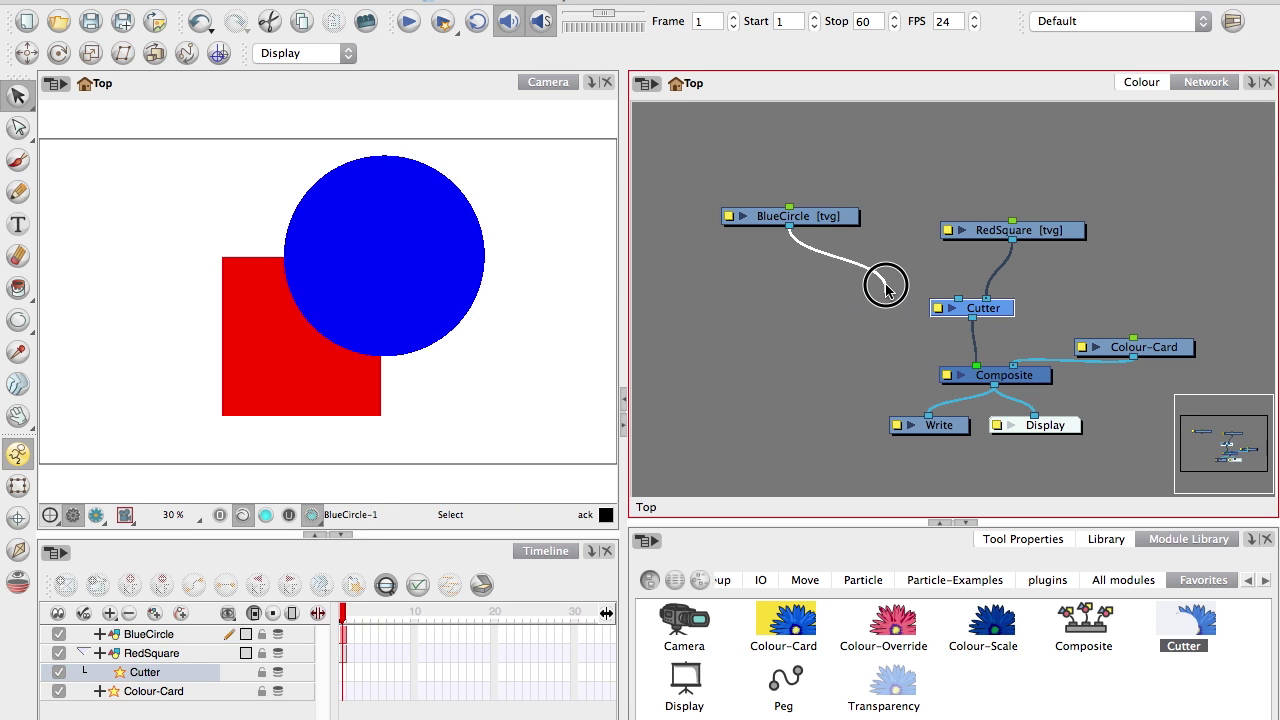
Connect the BlueCircle drawing's output to the free left input of the Cutter module.
left_click_drag(885, 287, 958, 300)
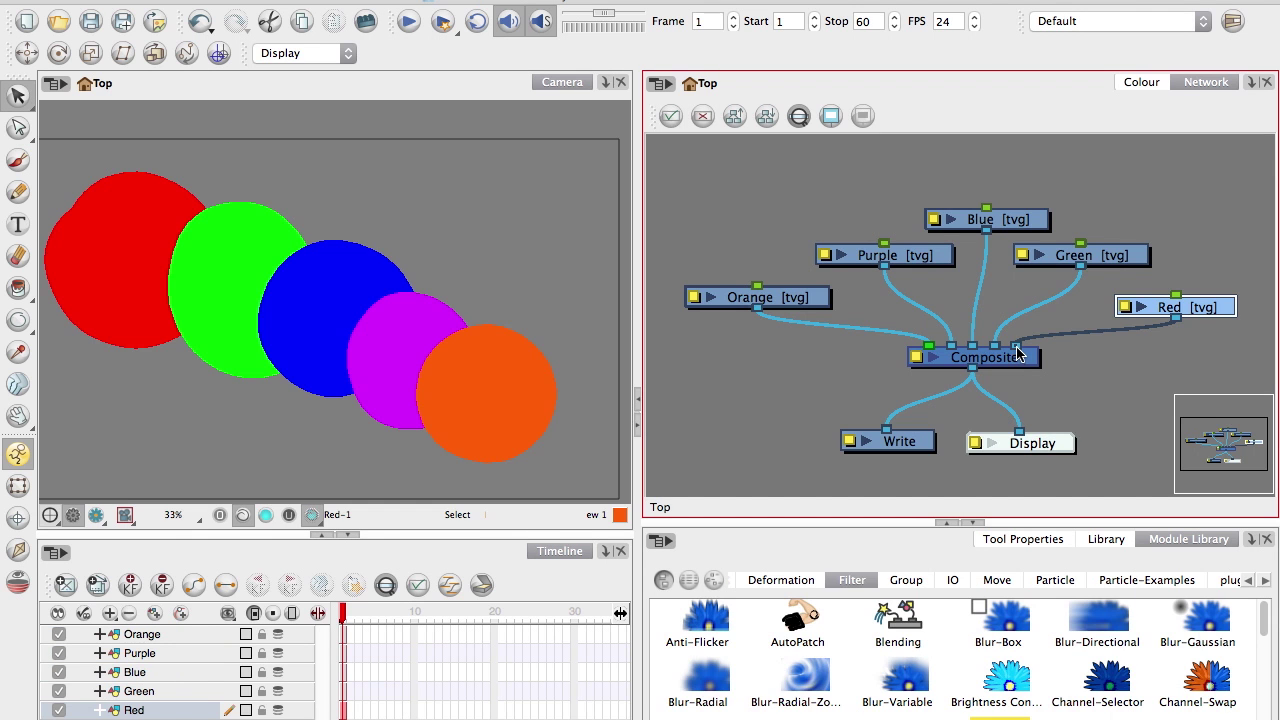
Connect the Red drawing to the leftmost input of the Composite module, ahead of the Orange drawing.
left_click_drag(1175, 317, 920, 343)
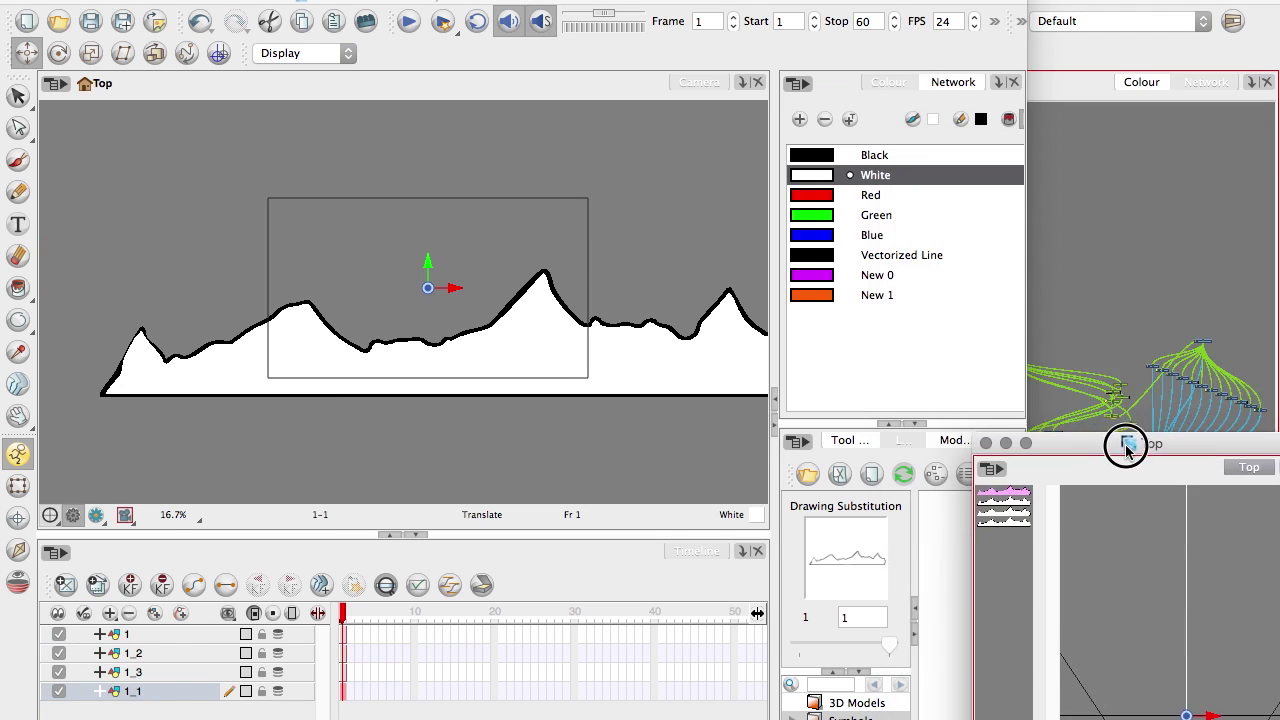
Move the floating Top view window up so its whole view of the mountain layers is accessible.
left_click_drag(1126, 446, 1057, 69)
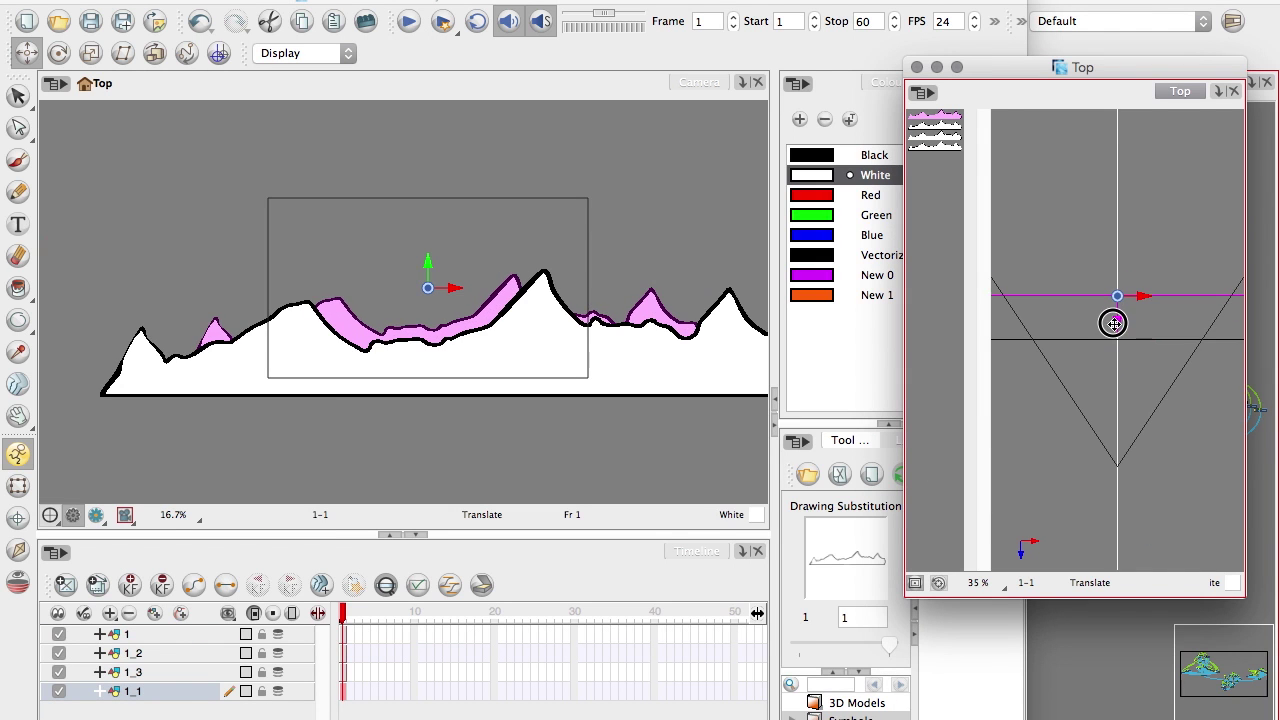